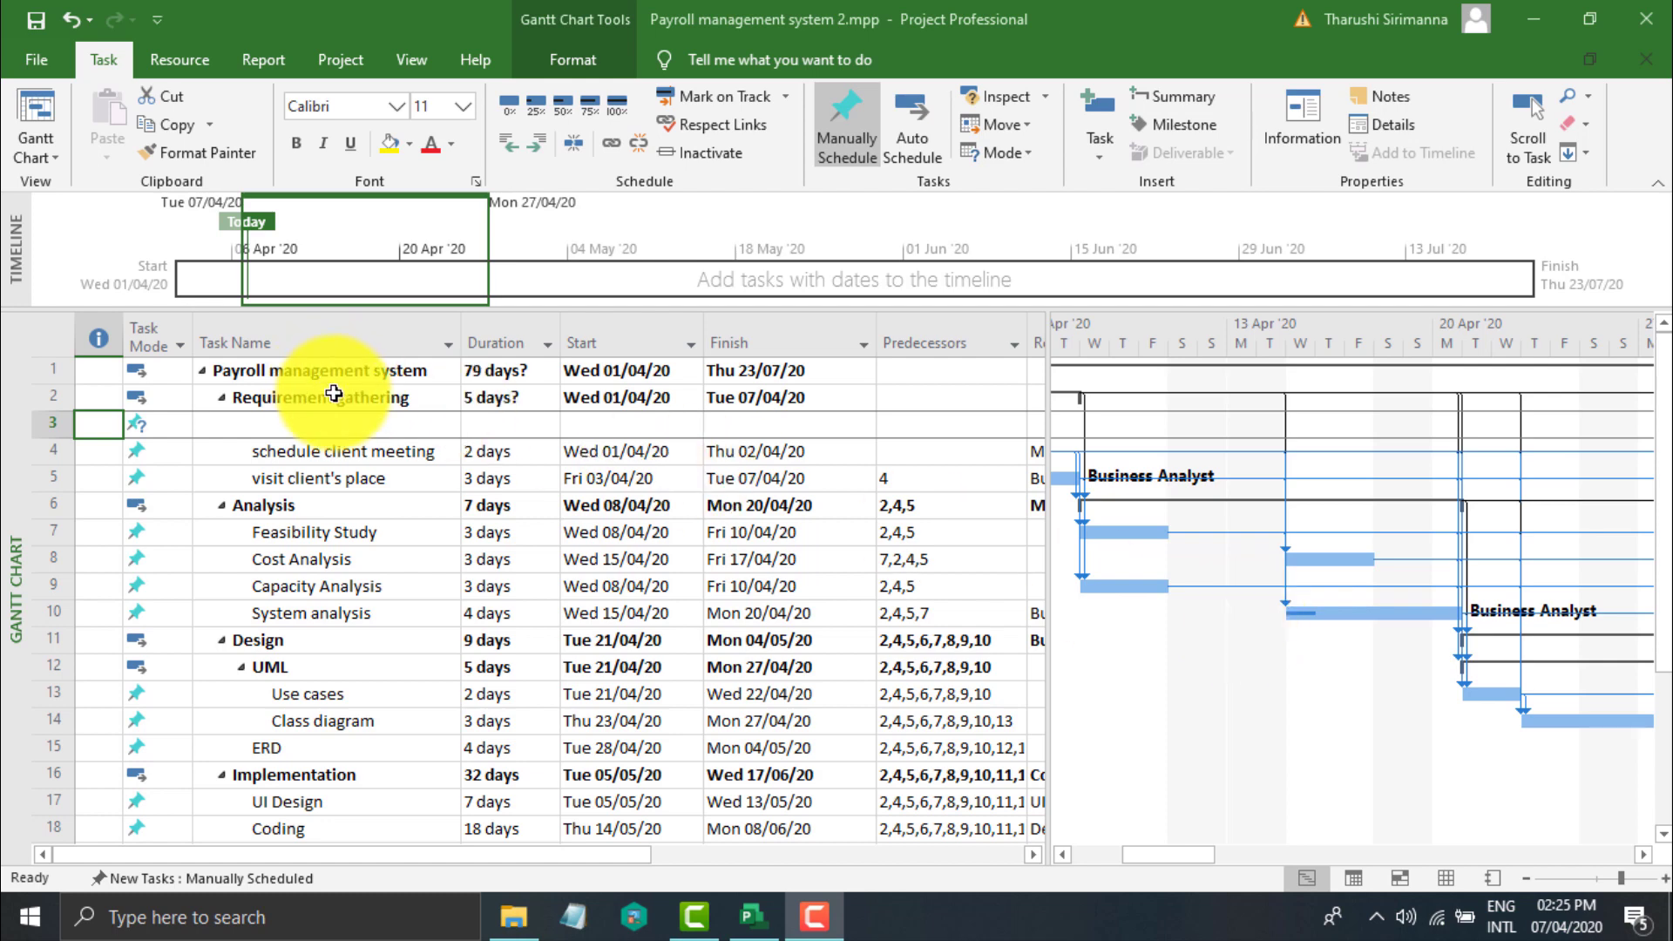
# Widen the task table to show the Resource Names column and check the resources assigned to the client meeting and client visit tasks.
pyautogui.click(343, 454)
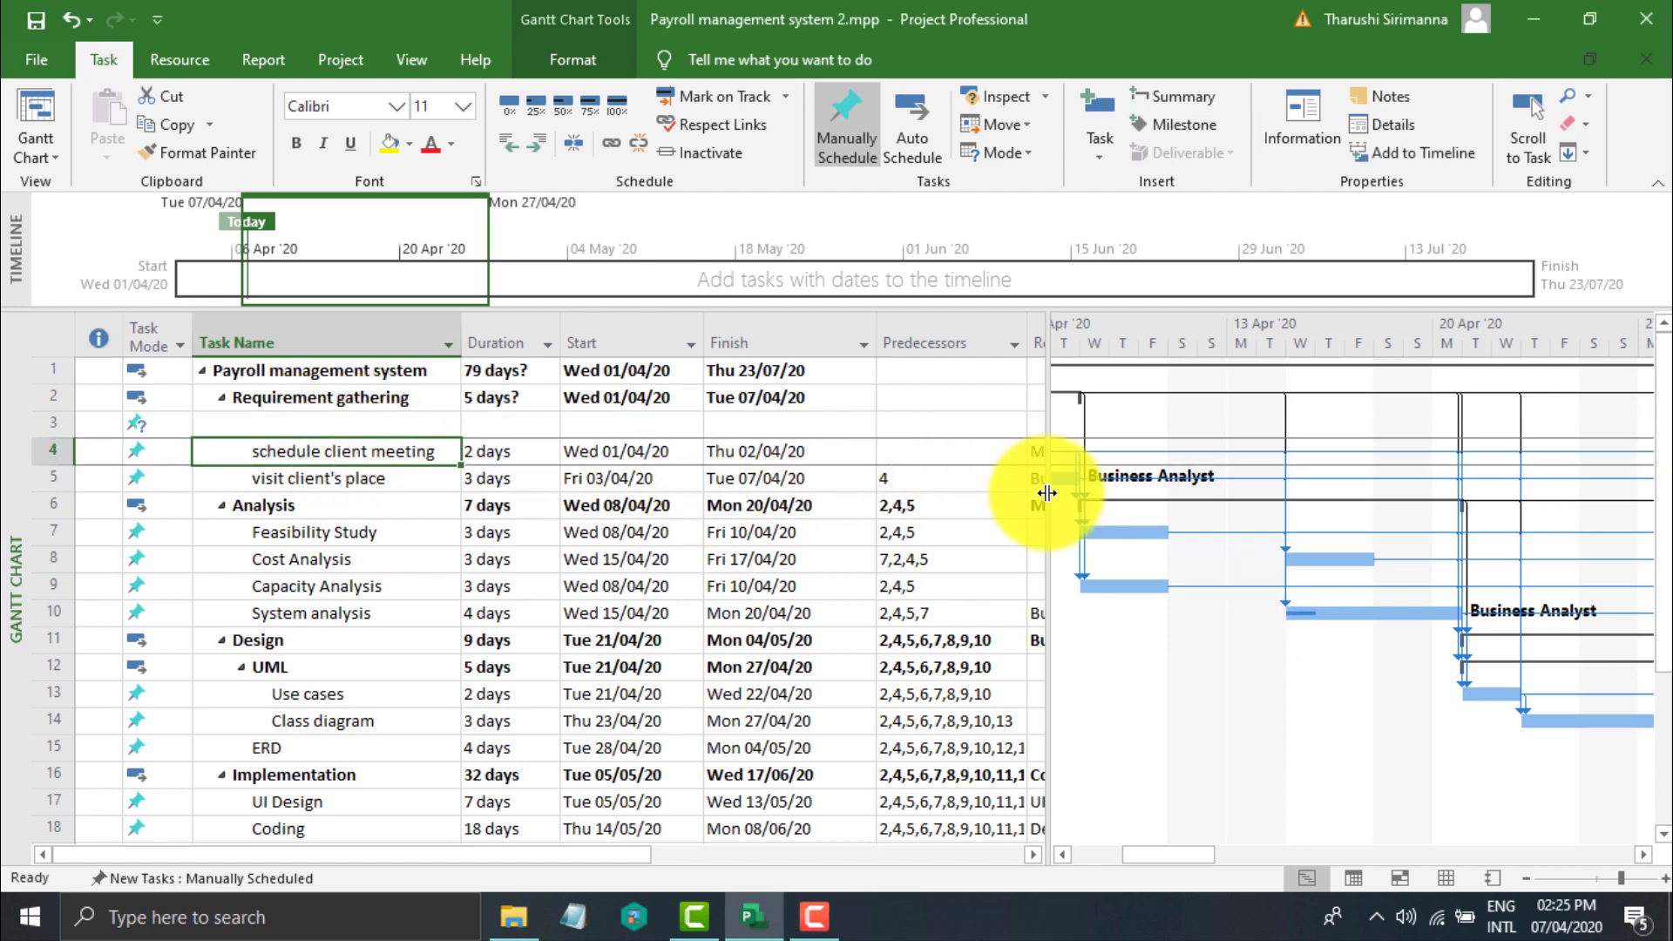
pyautogui.moveTo(1046, 493); pyautogui.dragTo(1311, 511)
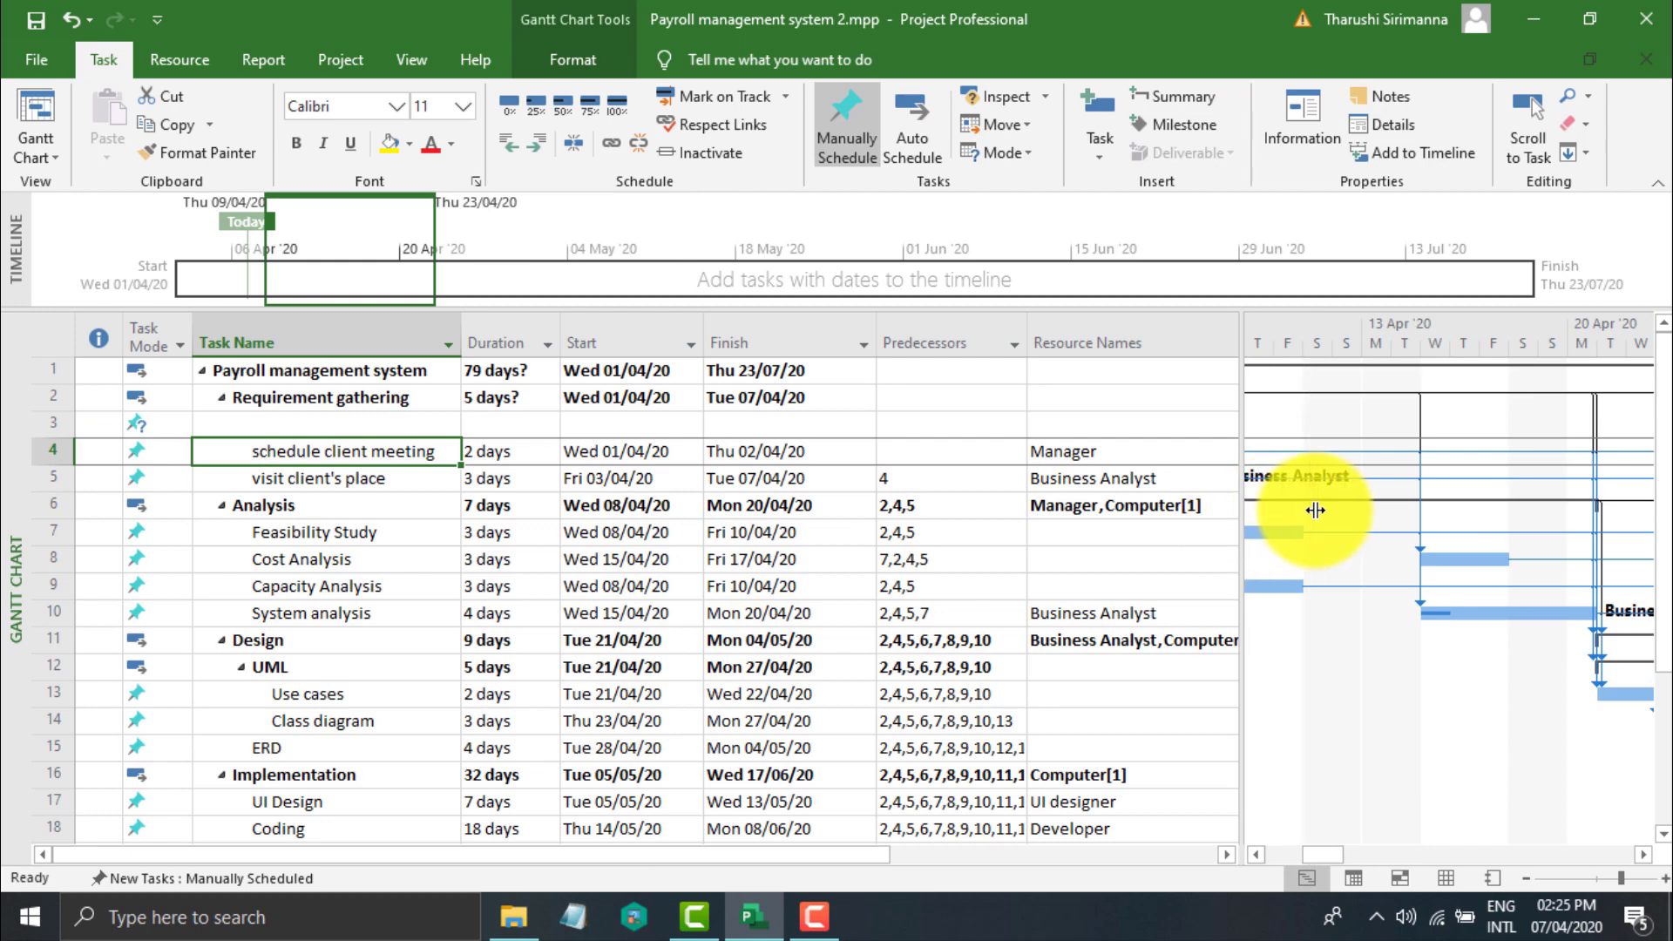
pyautogui.click(1131, 454)
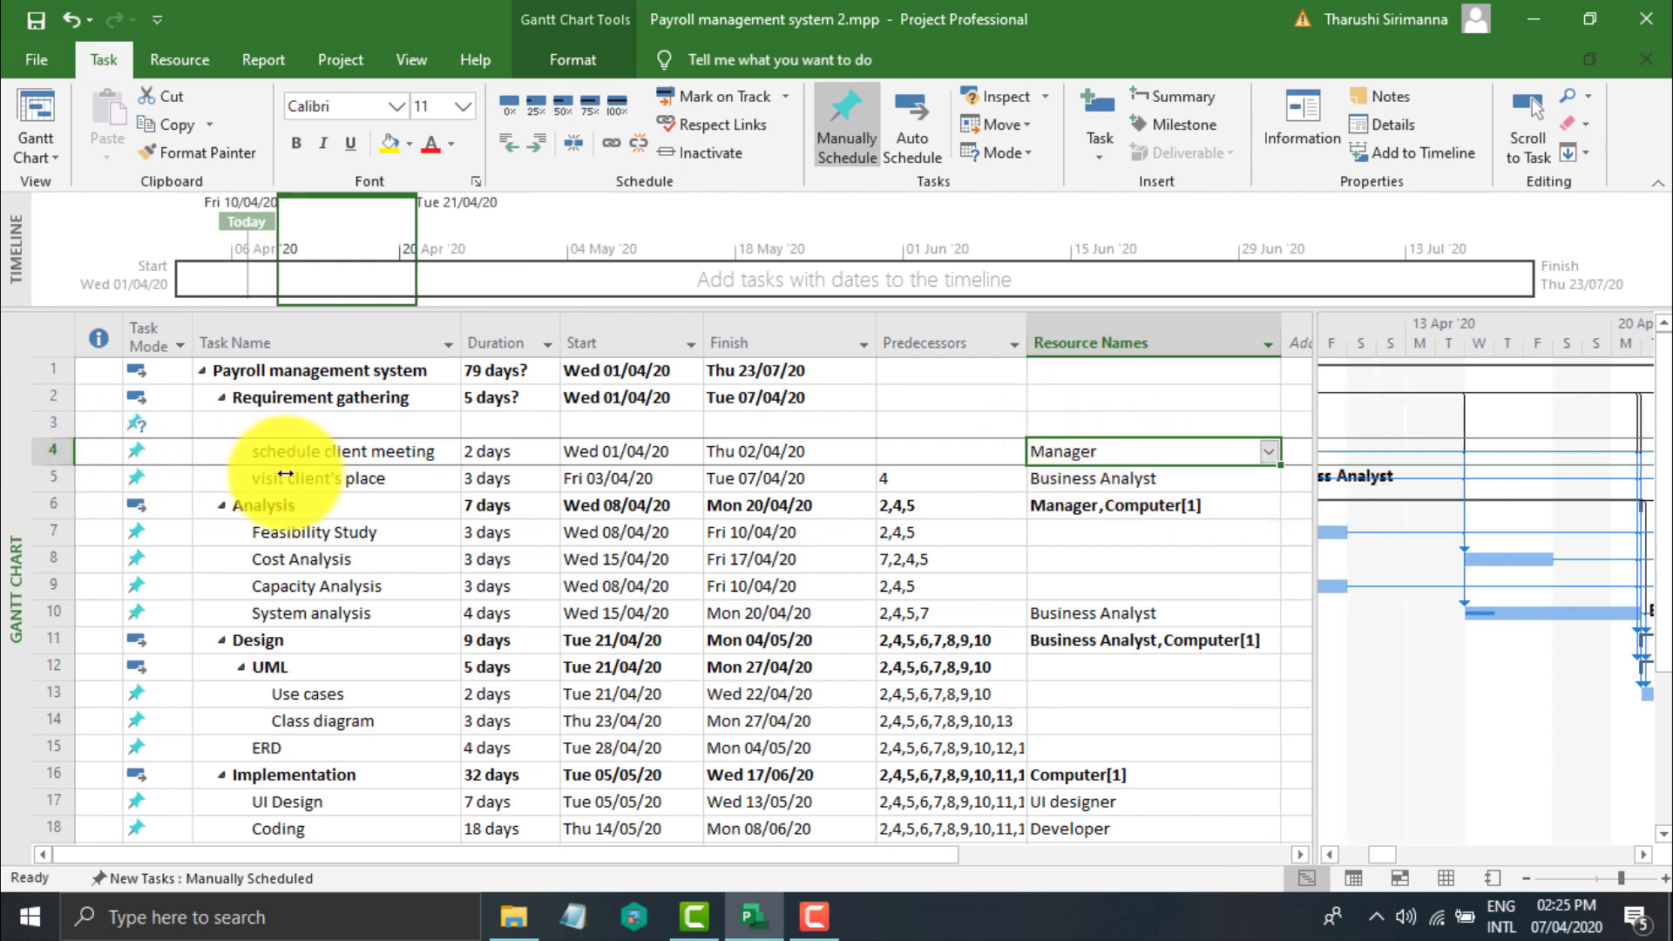
pyautogui.click(1191, 453)
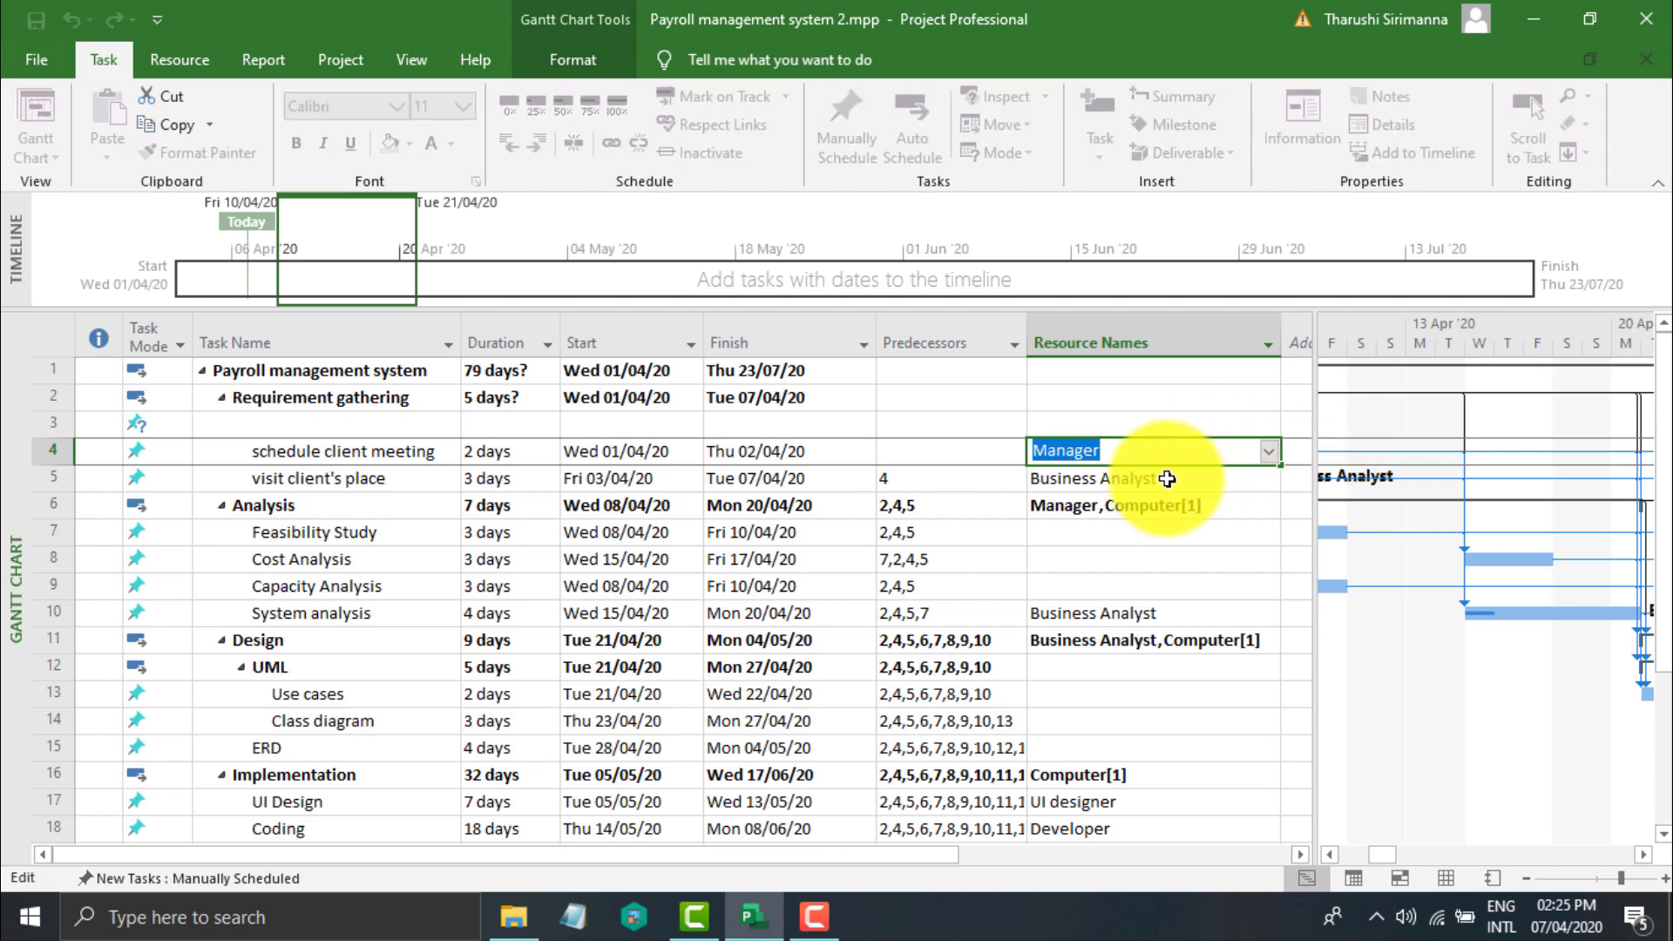
pyautogui.click(1167, 478)
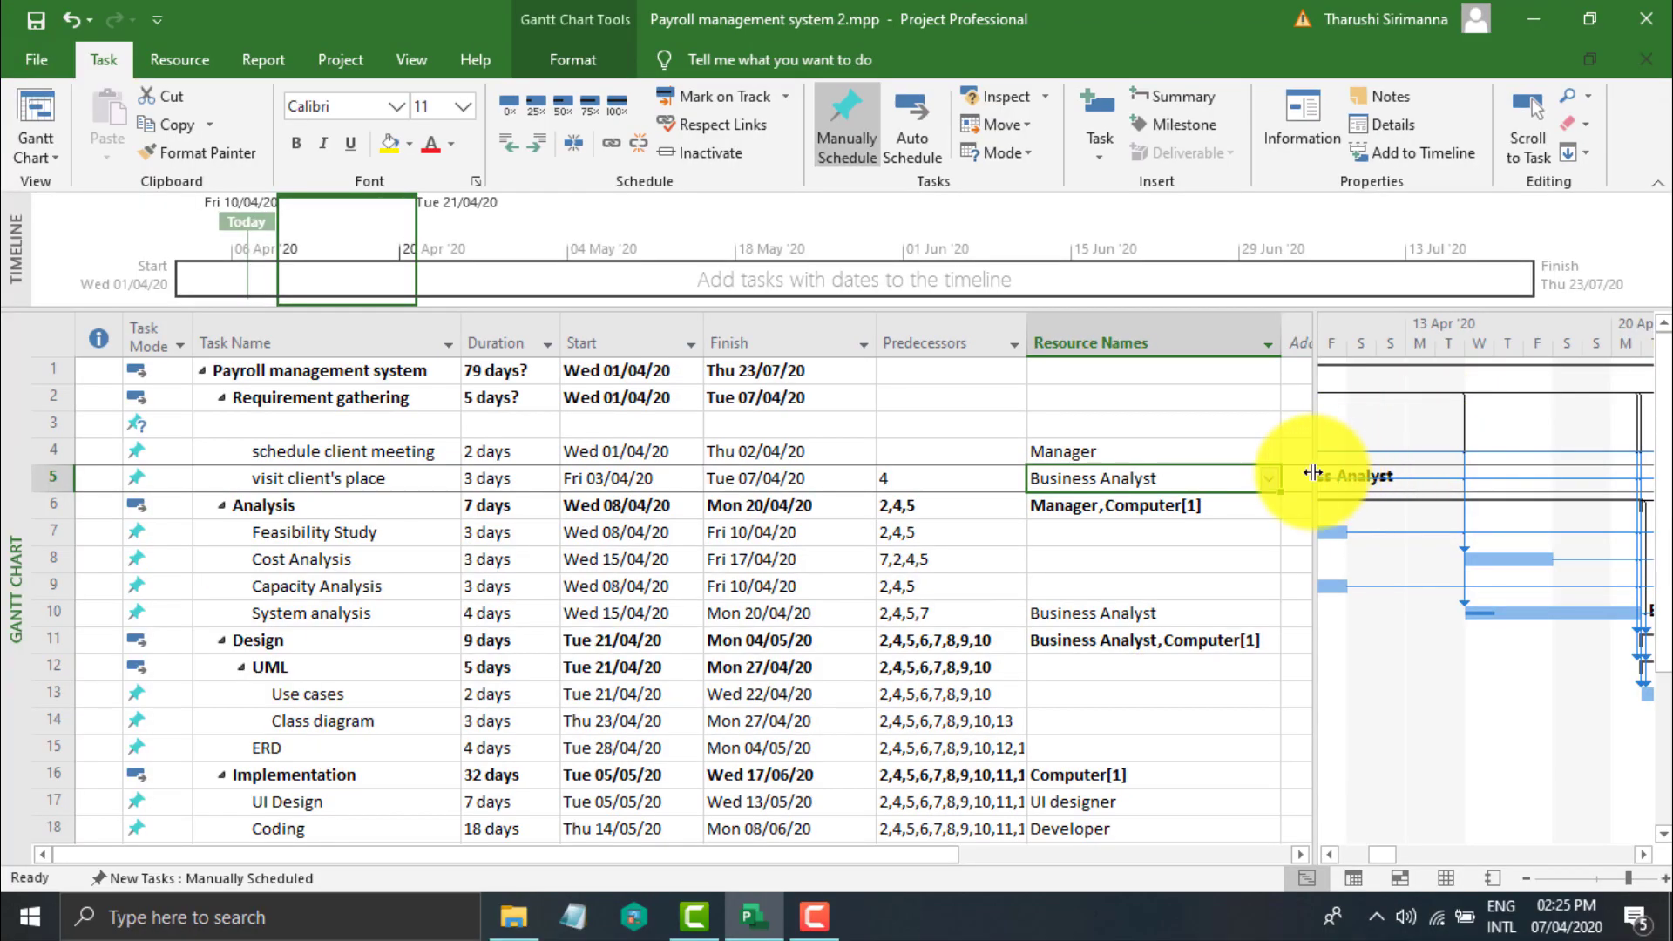
# Narrow the task table and examine the Gantt bars of schedule client meeting and visit client's place with their resource labels.
pyautogui.moveTo(1313, 473); pyautogui.dragTo(1185, 463)
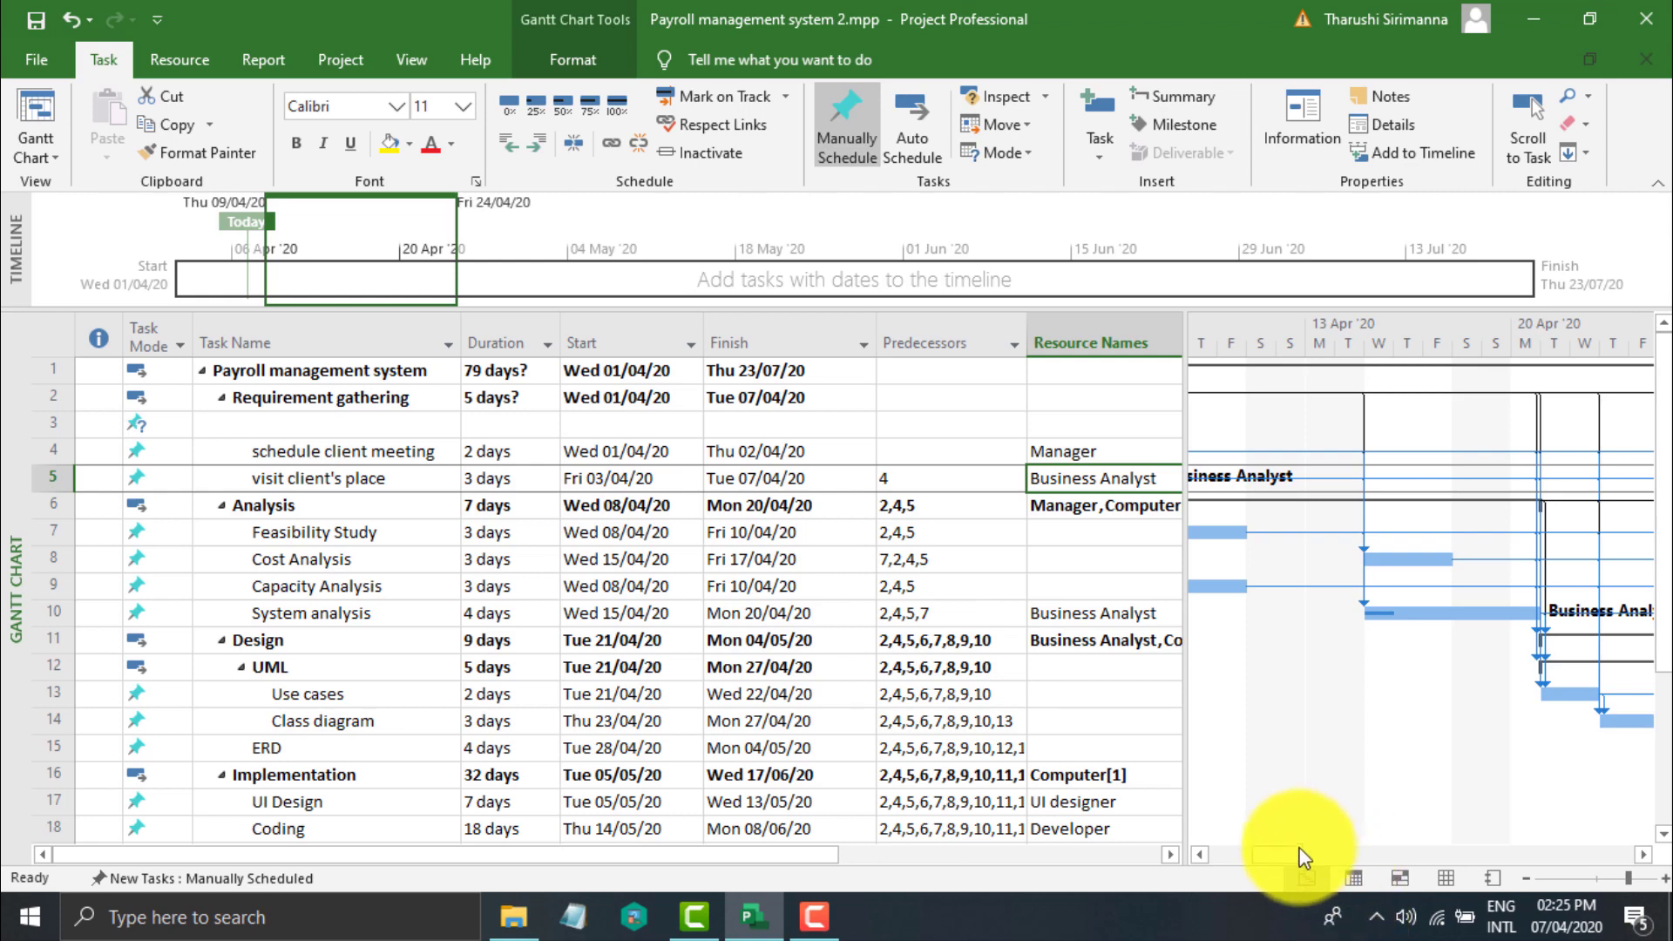
pyautogui.moveTo(1300, 852); pyautogui.dragTo(1255, 849)
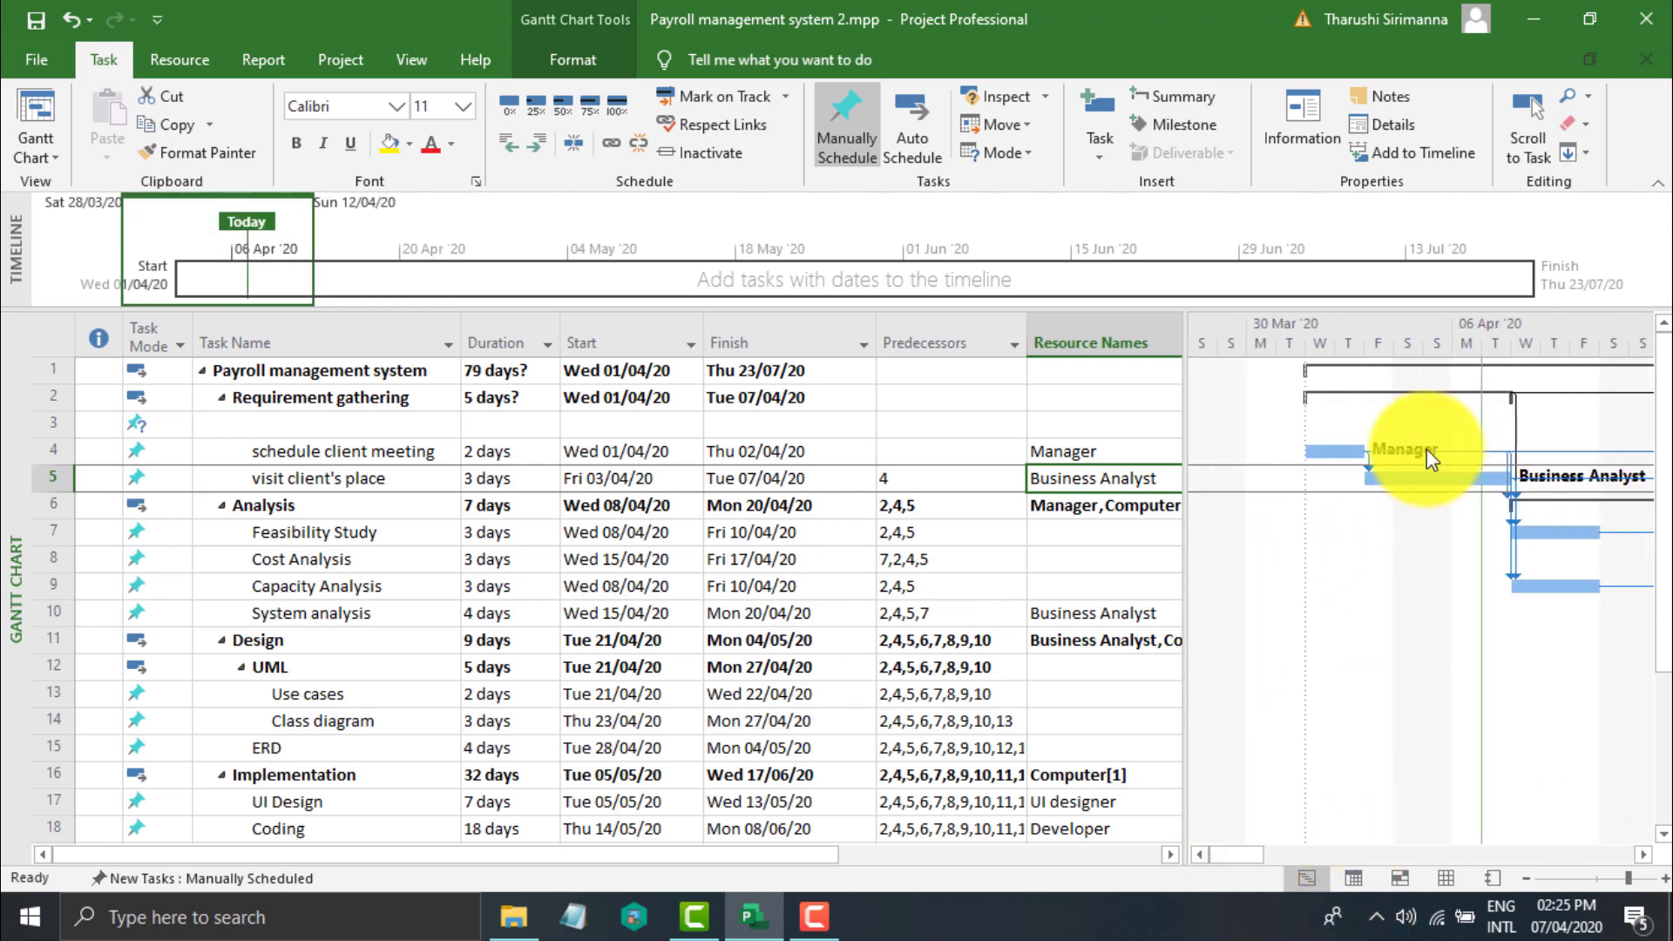
pyautogui.click(1346, 452)
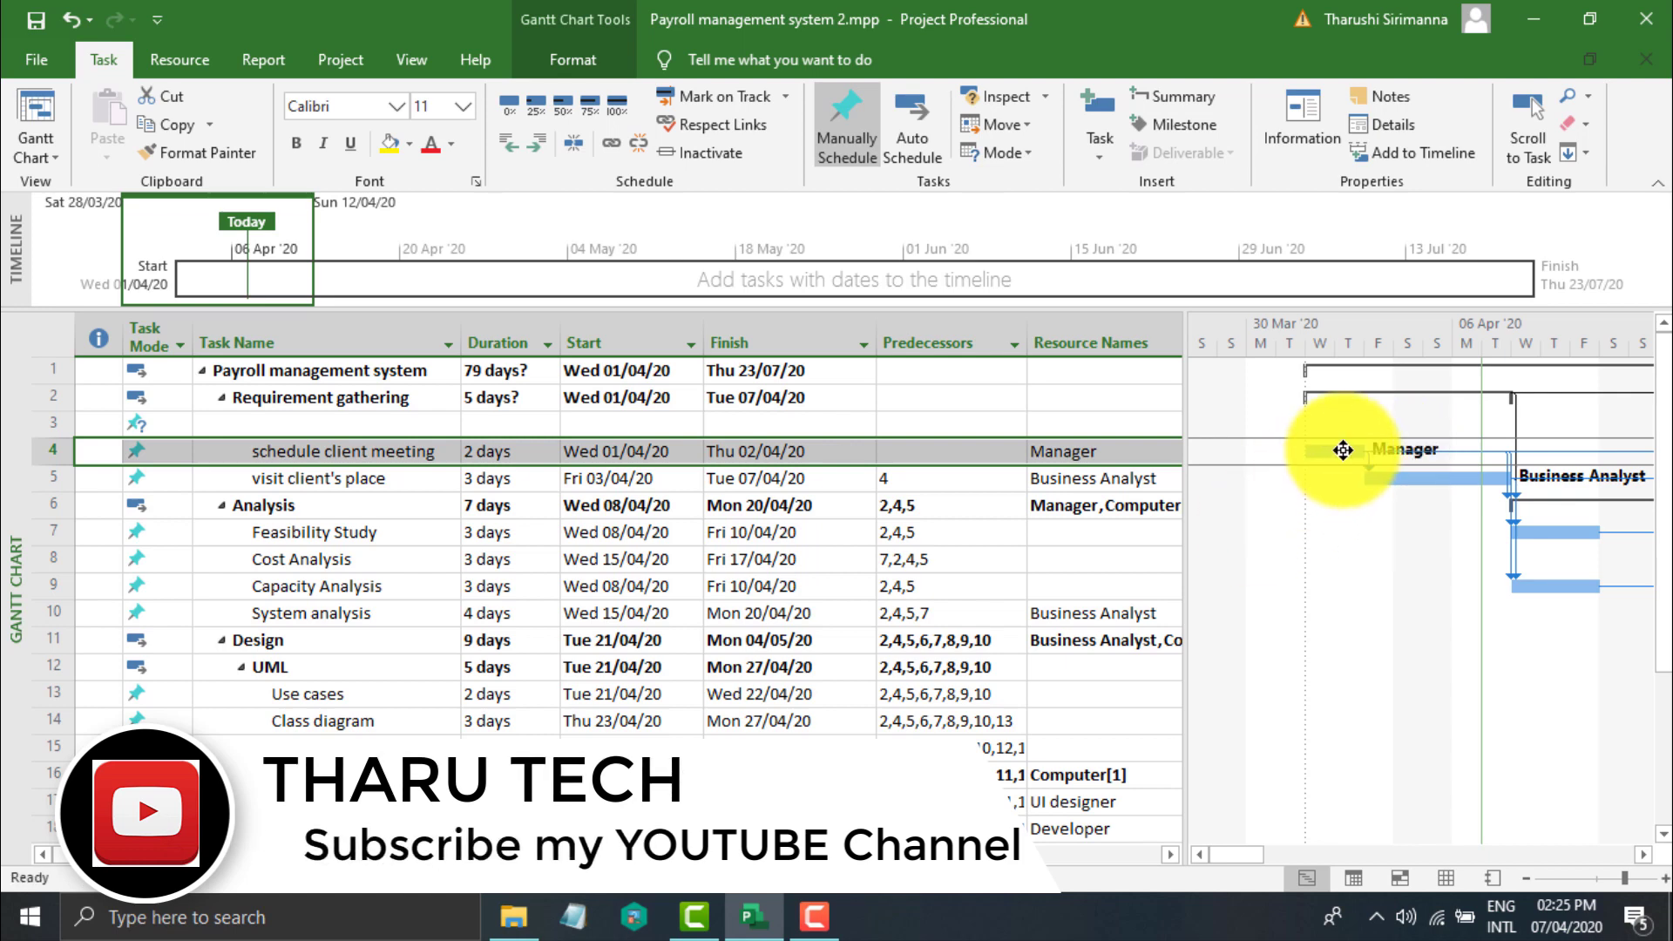
pyautogui.click(1120, 478)
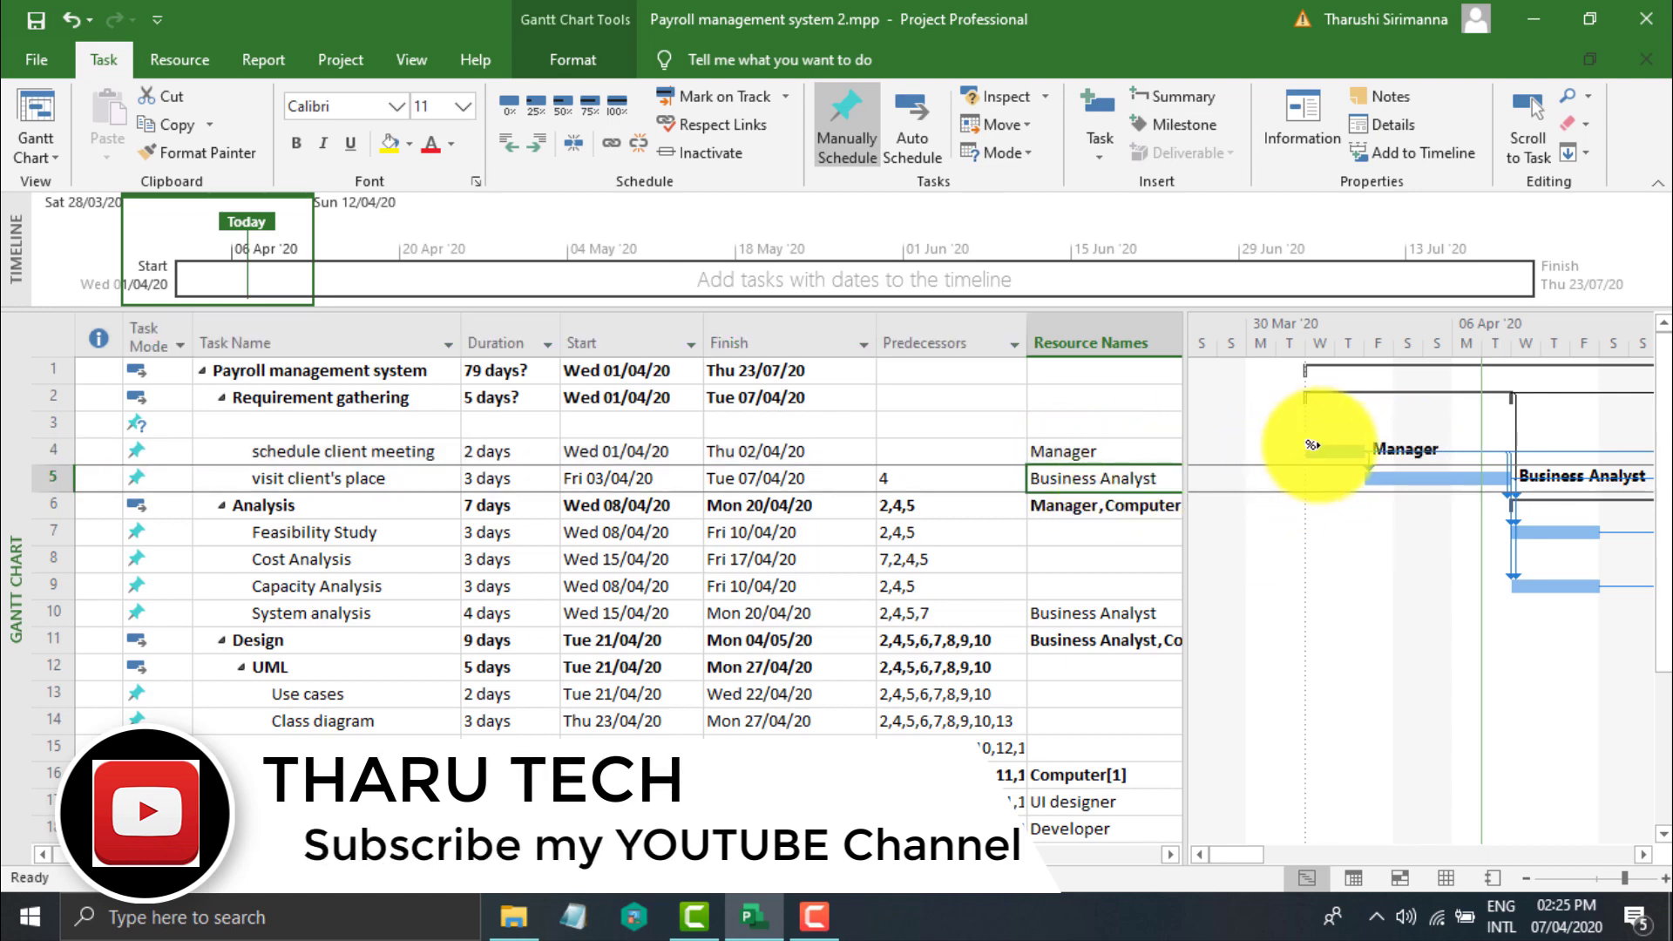
pyautogui.click(1347, 452)
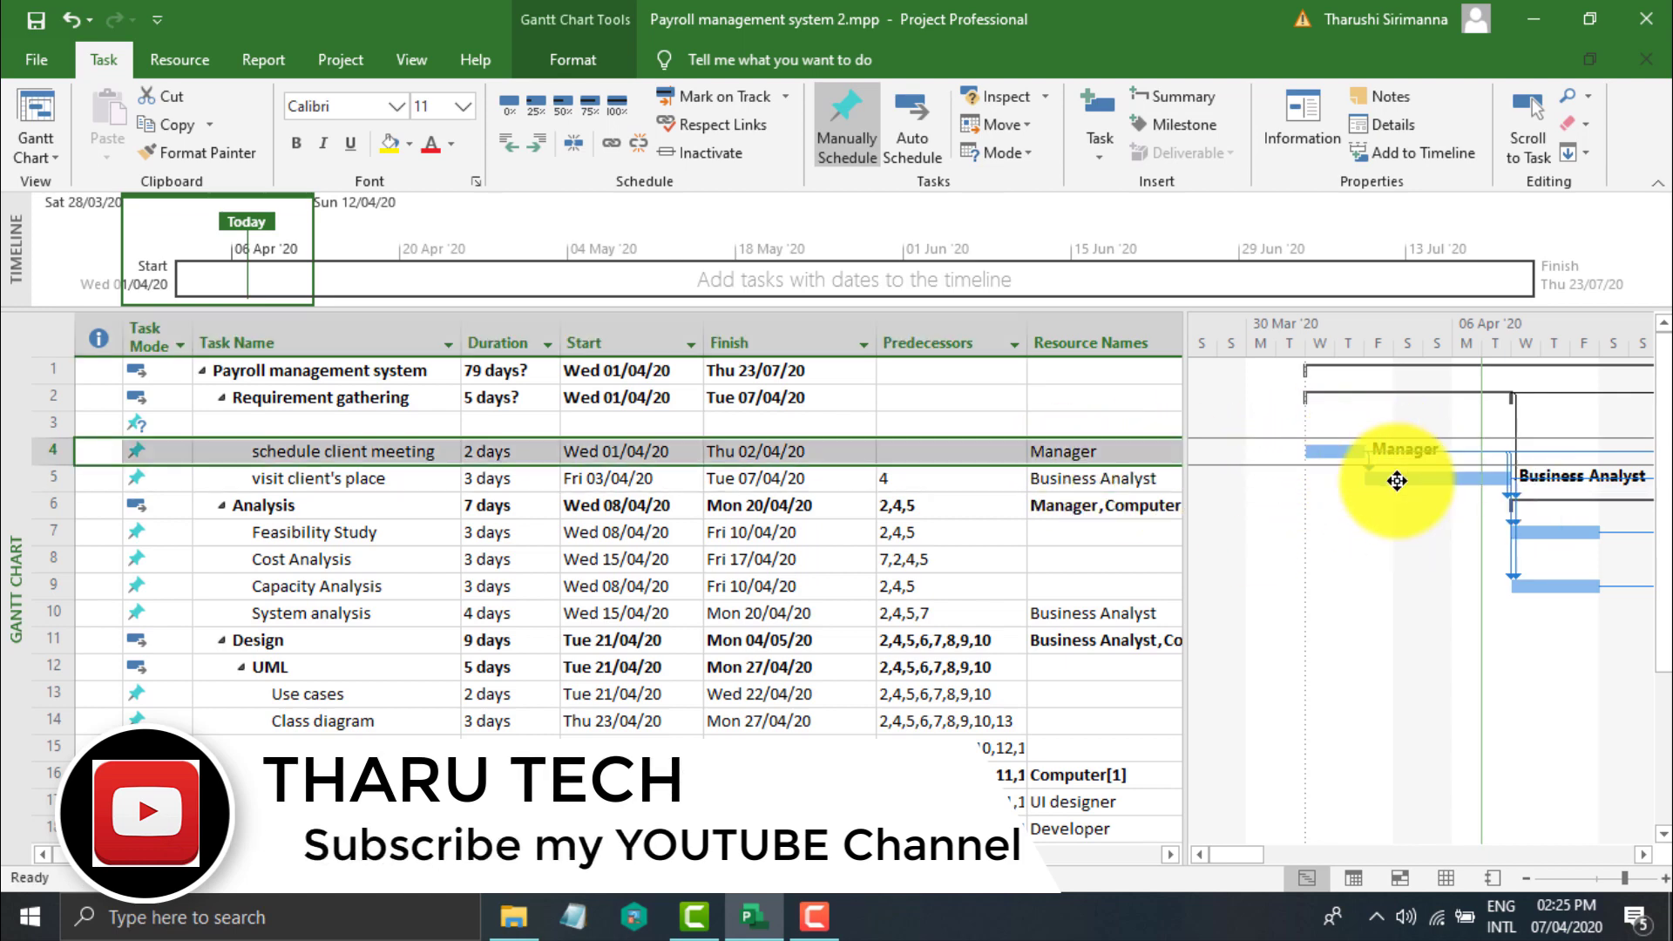
pyautogui.click(1453, 477)
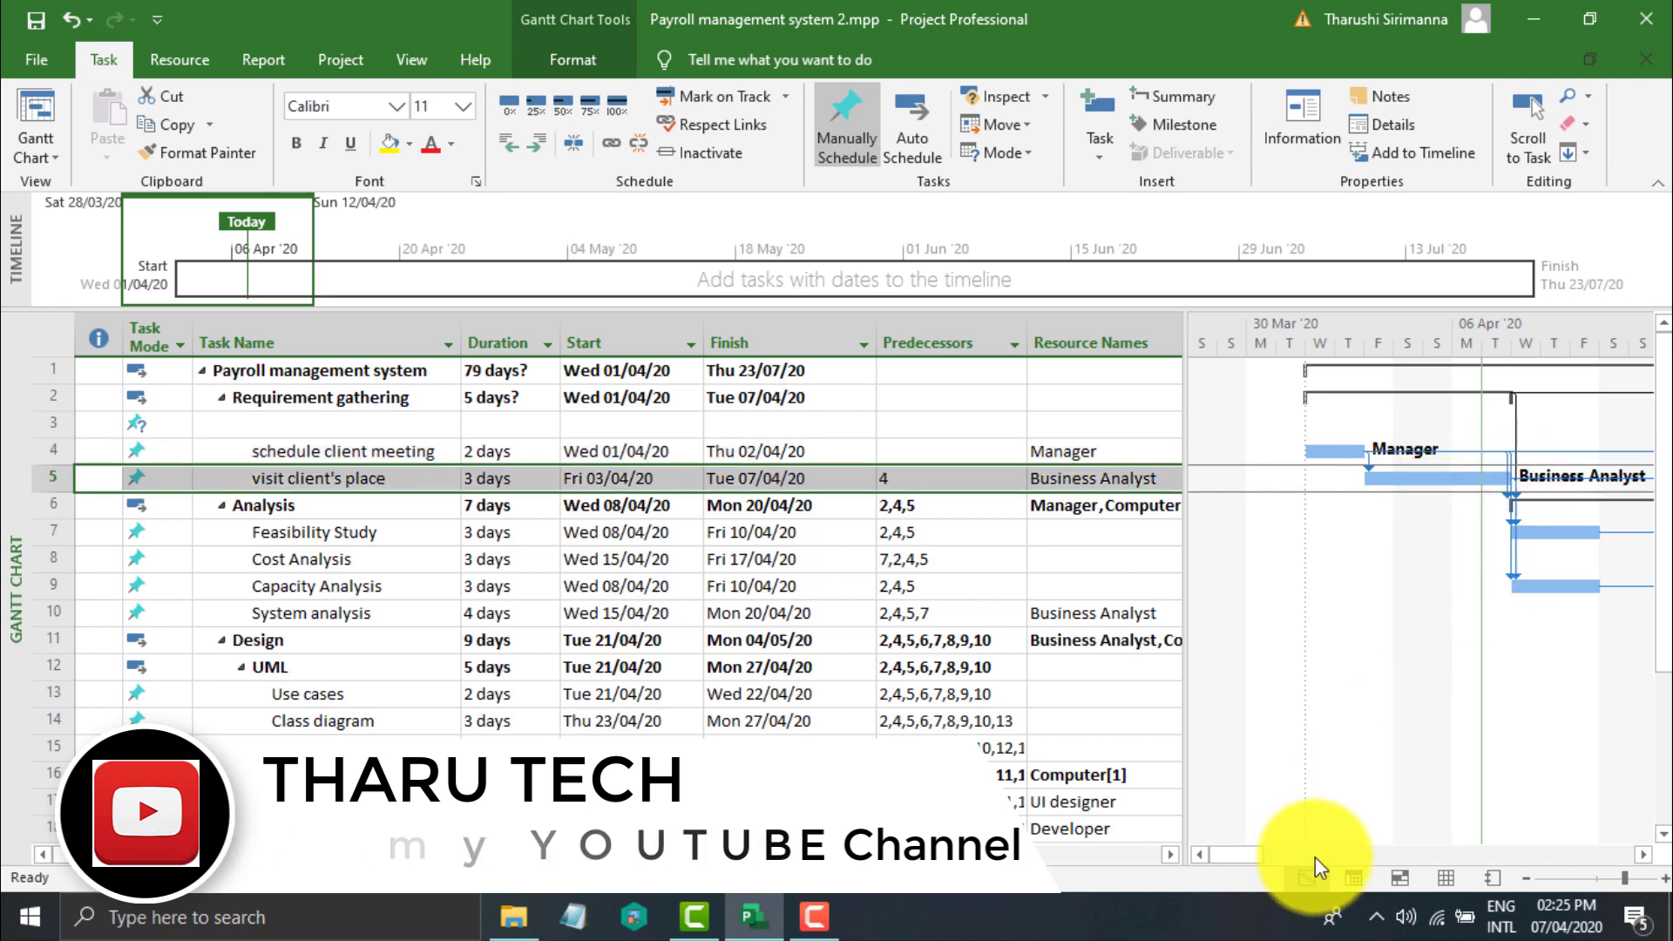
# Examine the Gantt bars and resource labels of the System analysis and UI Design tasks.
pyautogui.moveTo(1241, 847); pyautogui.dragTo(1321, 854)
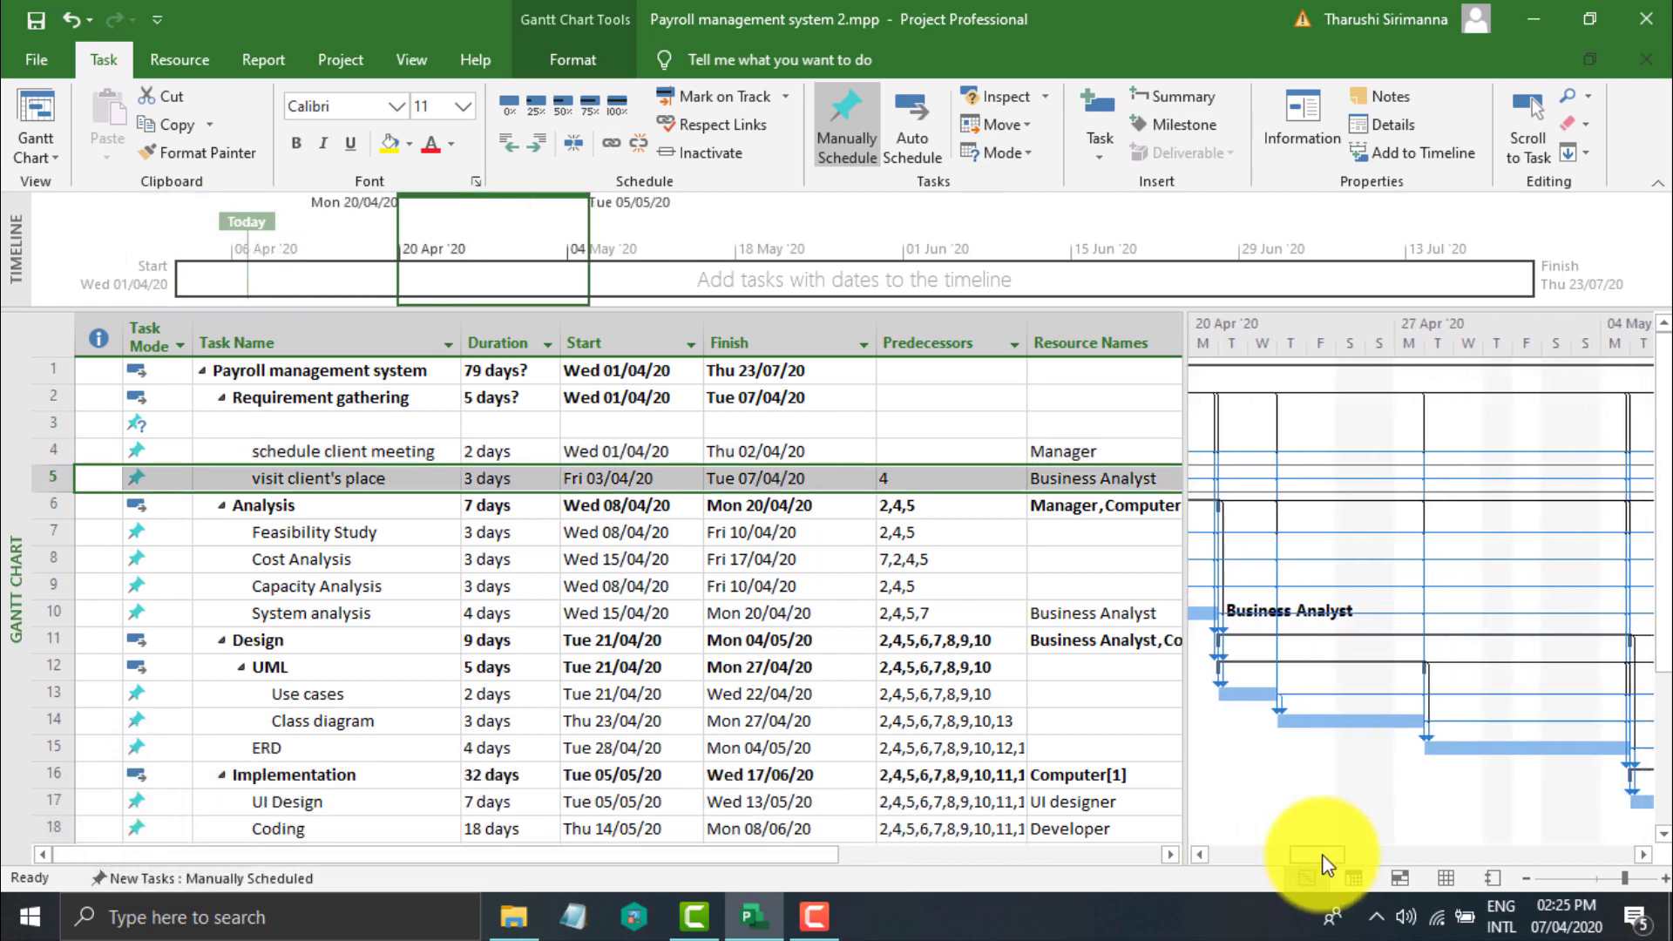
pyautogui.click(1201, 614)
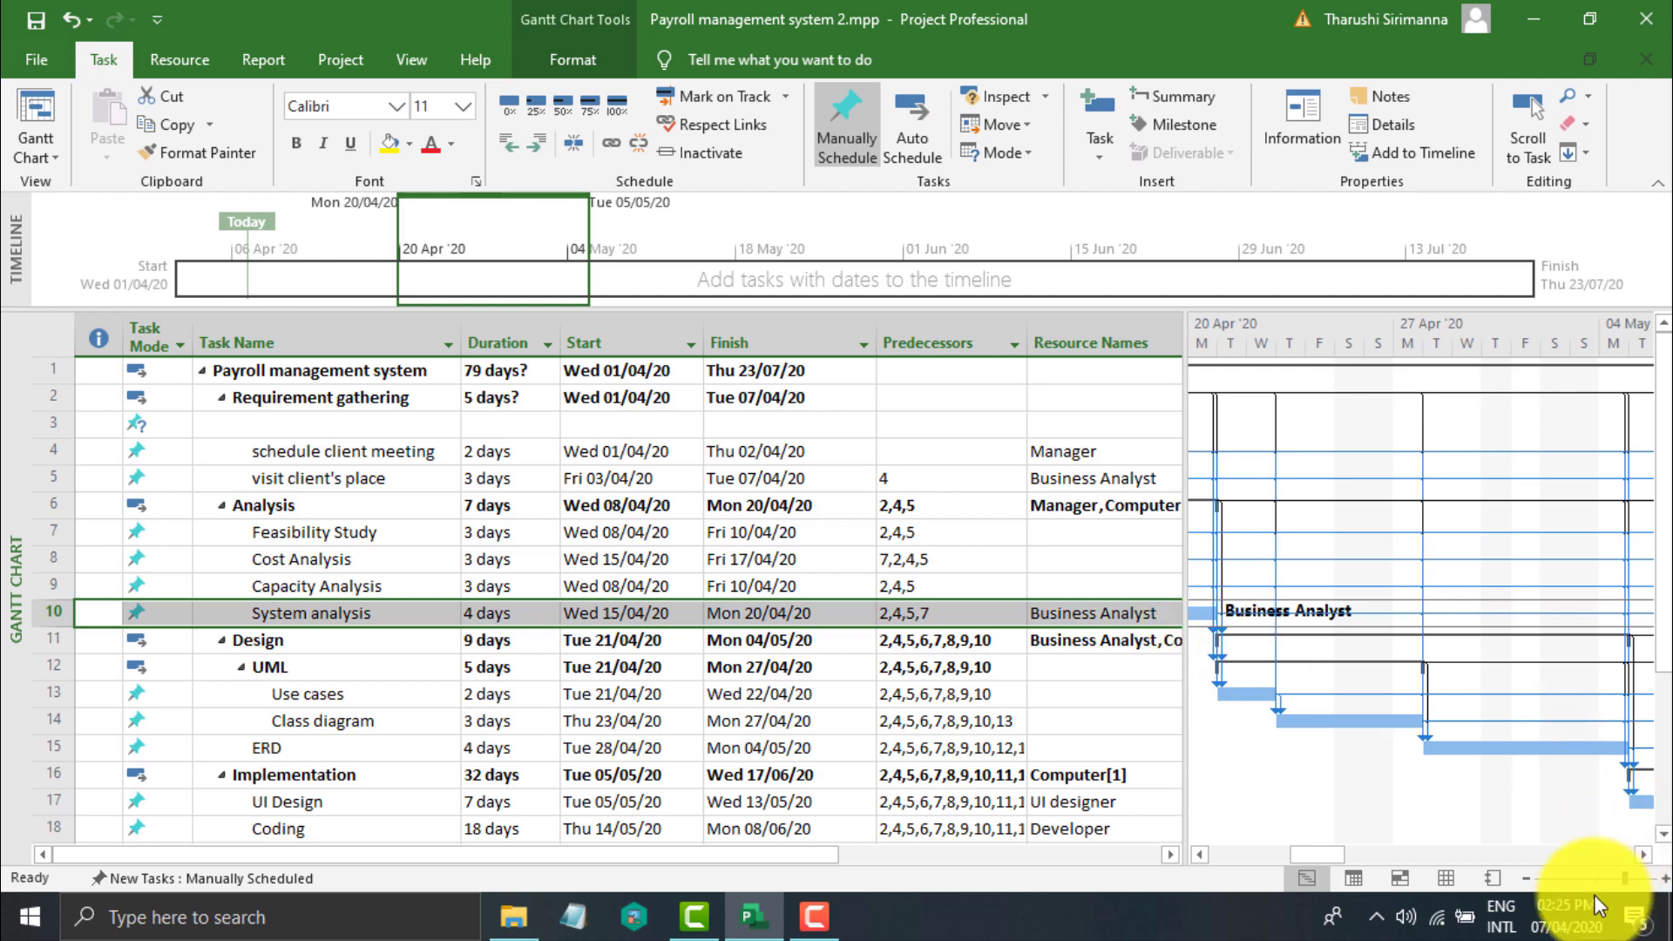
pyautogui.moveTo(1330, 856); pyautogui.dragTo(1398, 854)
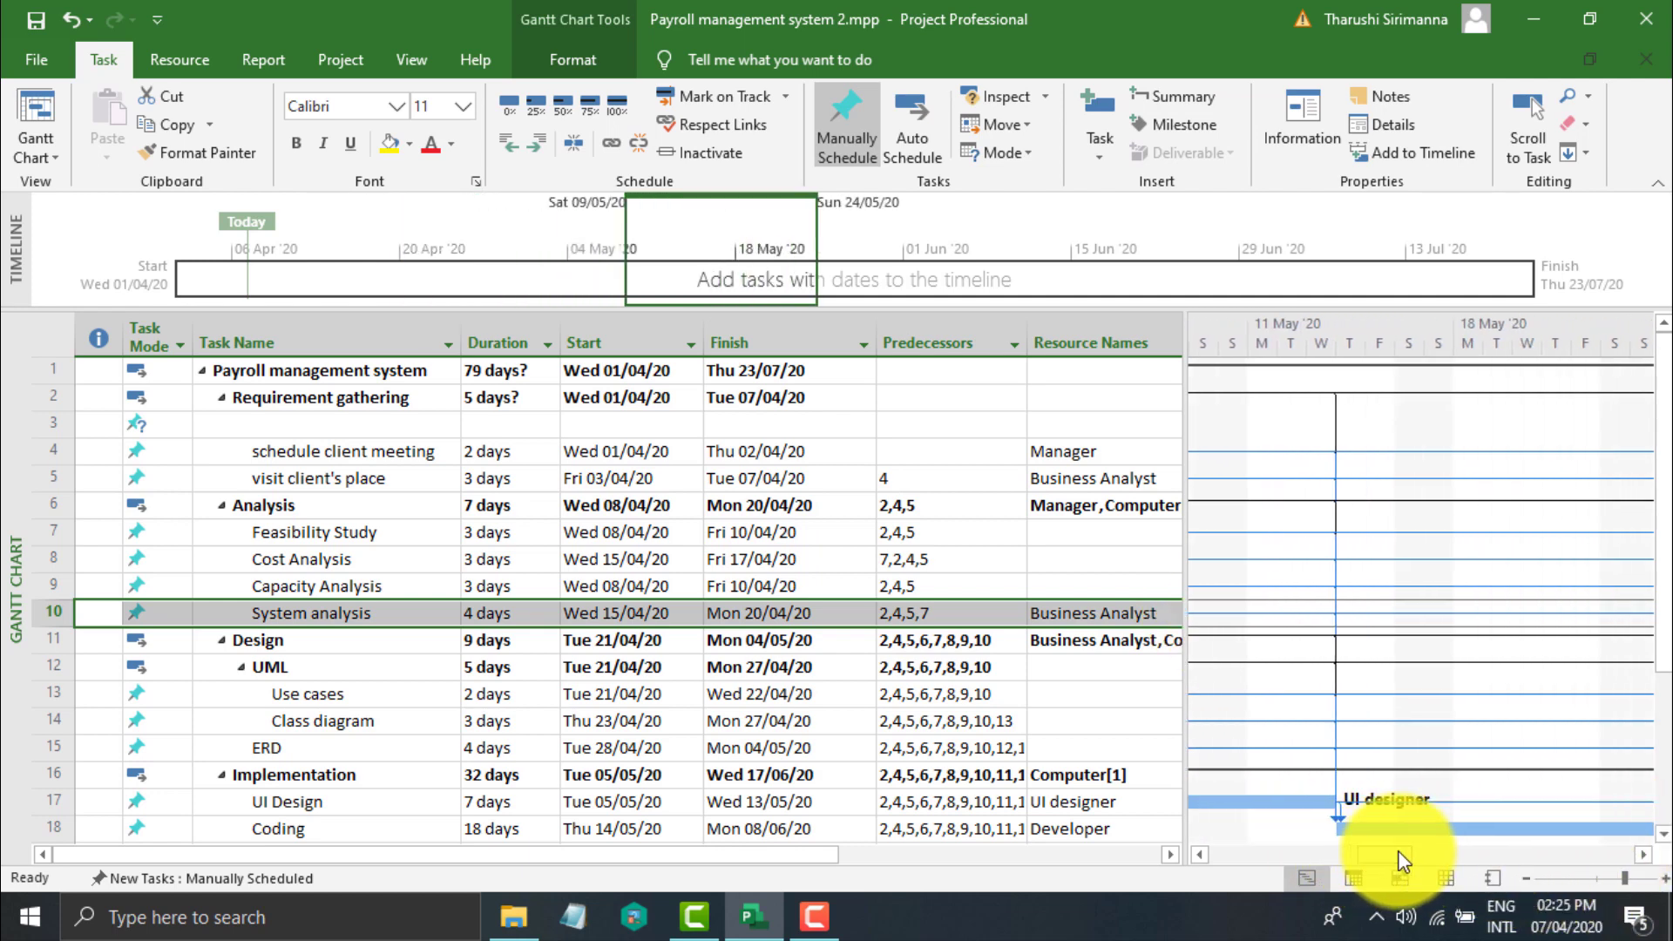
pyautogui.click(1305, 806)
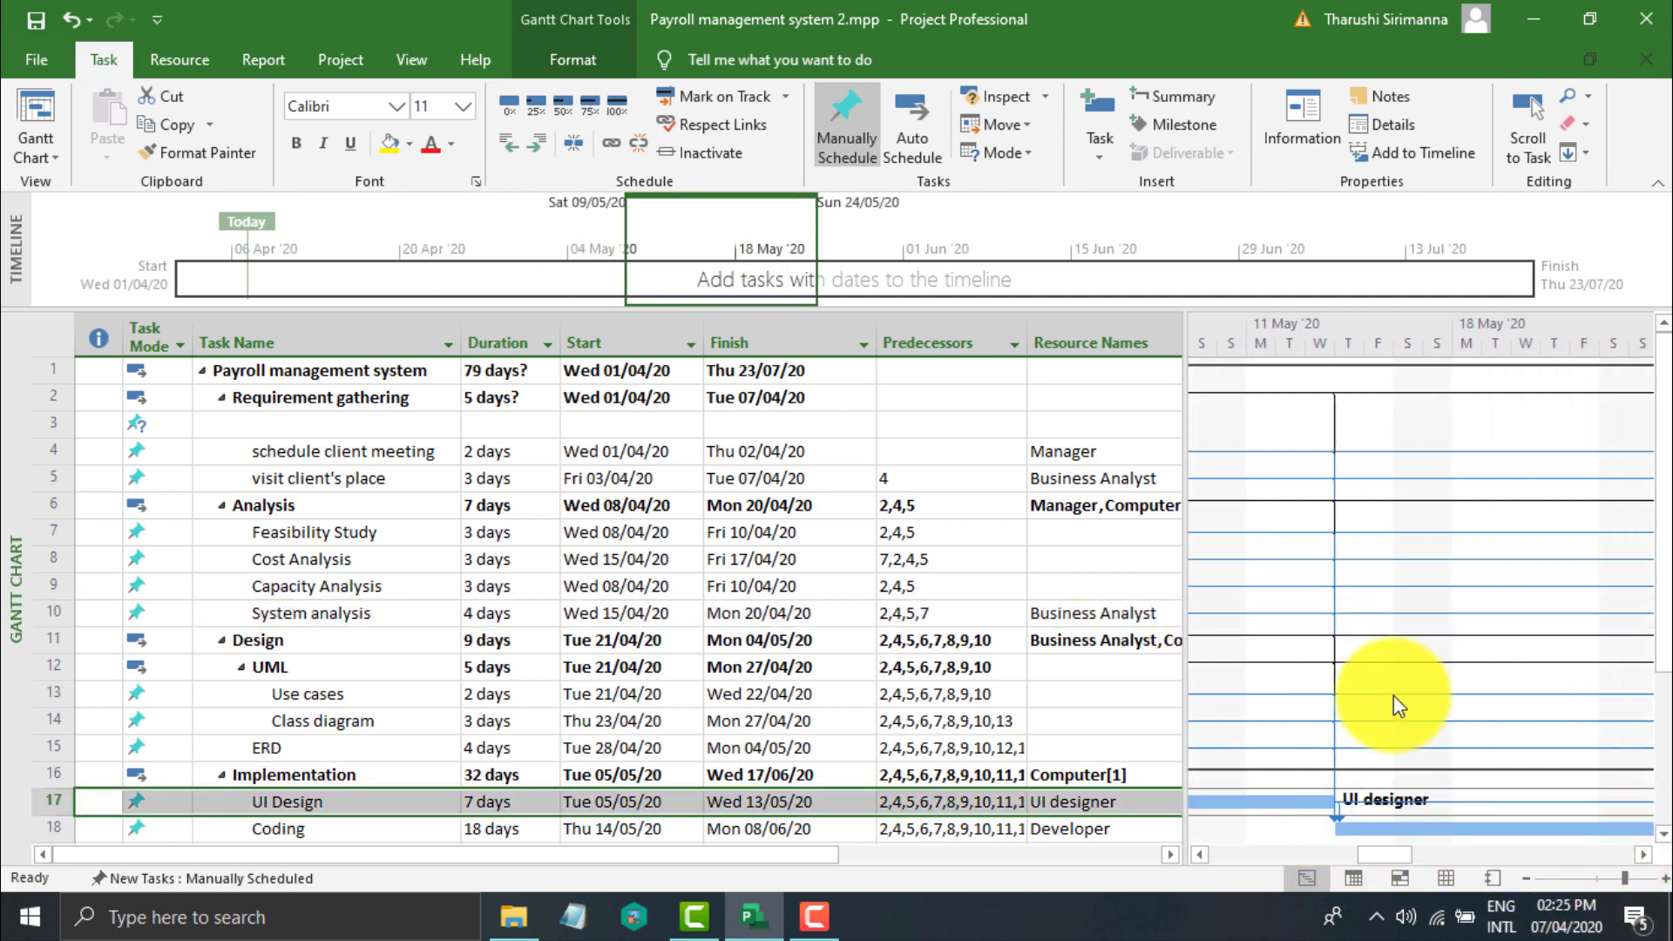
# Examine the Gantt bars of the Coding, Integration and Maintanance tasks through to the end of the project.
pyautogui.scroll(-2, 1400, 674)
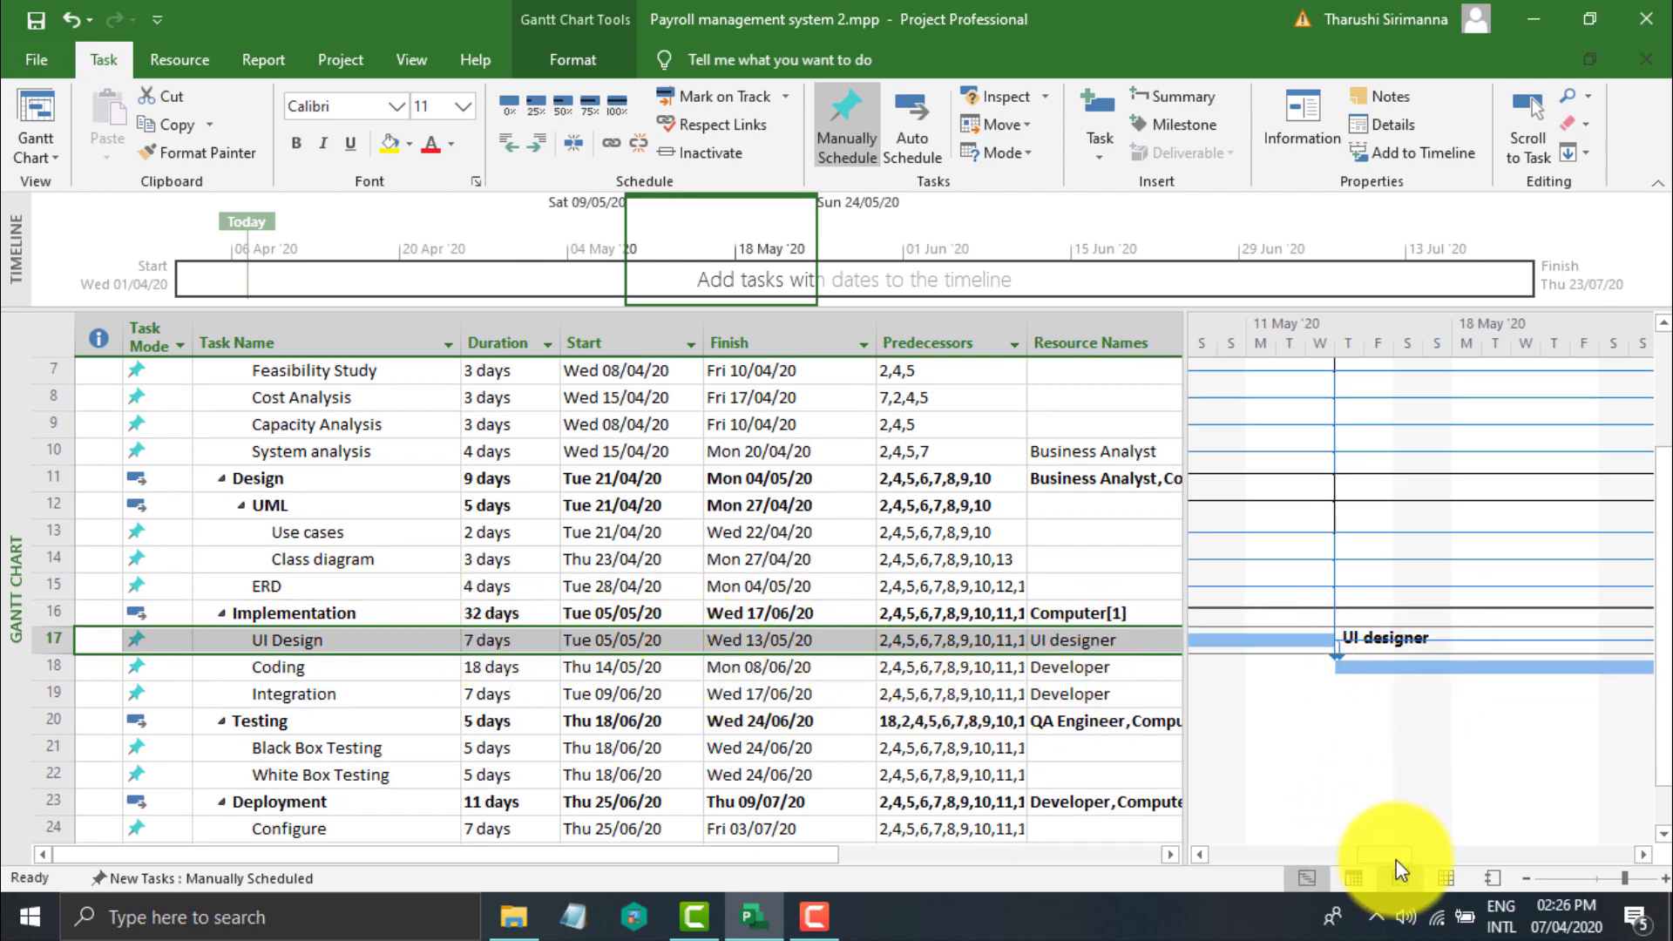
pyautogui.moveTo(1396, 859); pyautogui.dragTo(1469, 860)
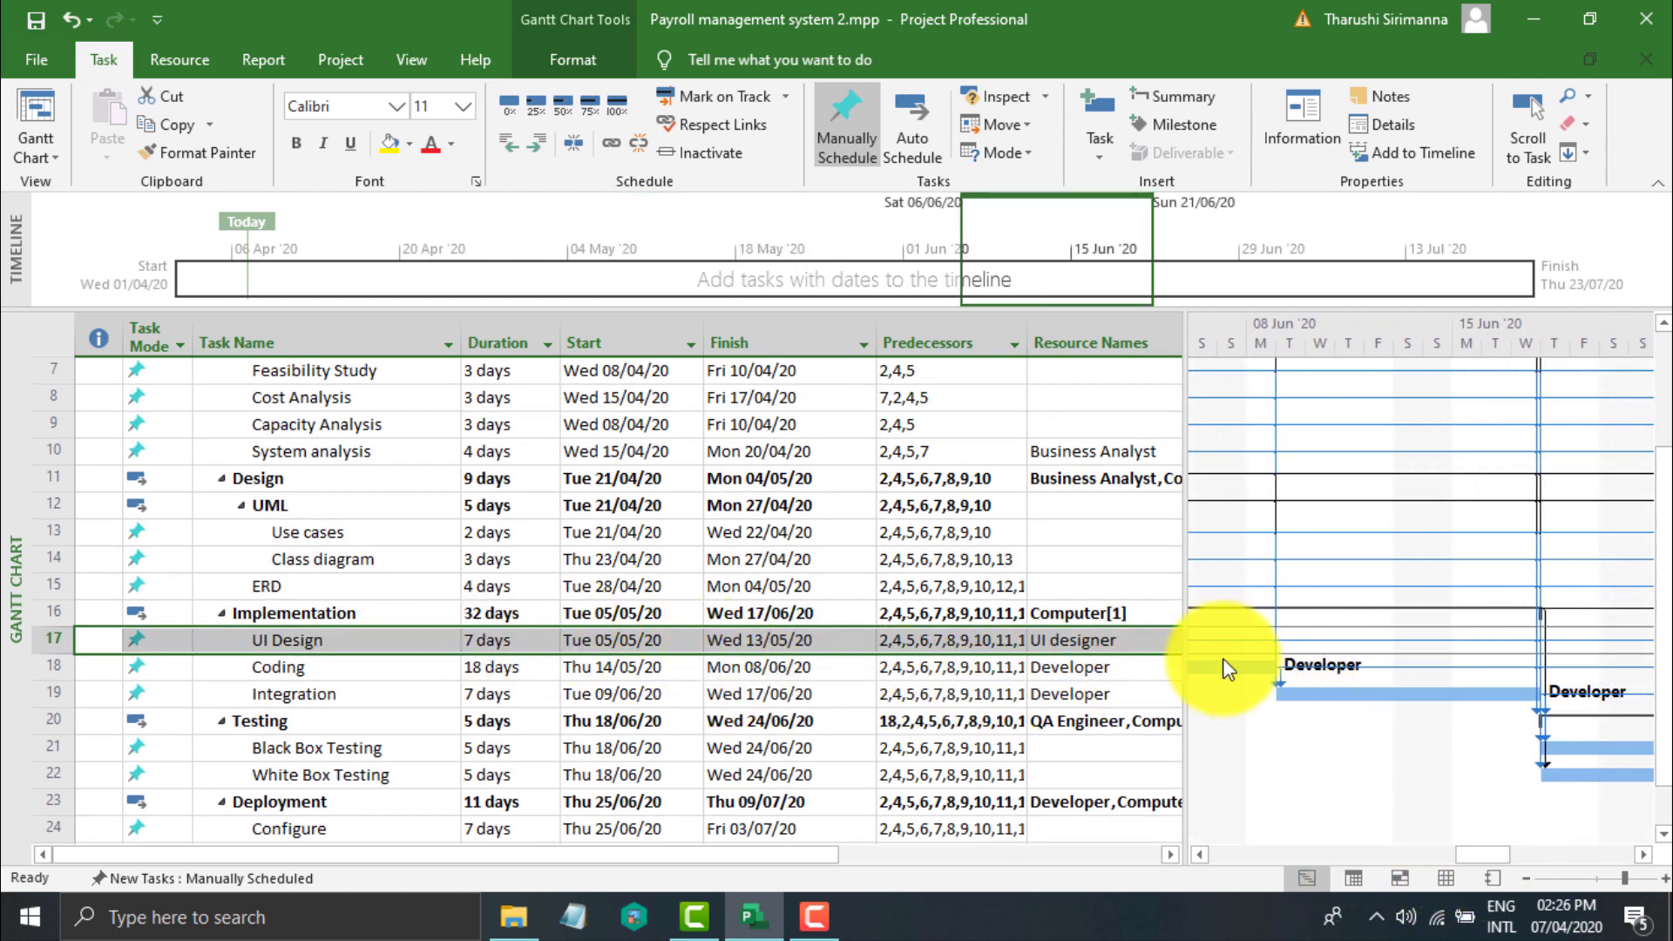
pyautogui.click(1229, 672)
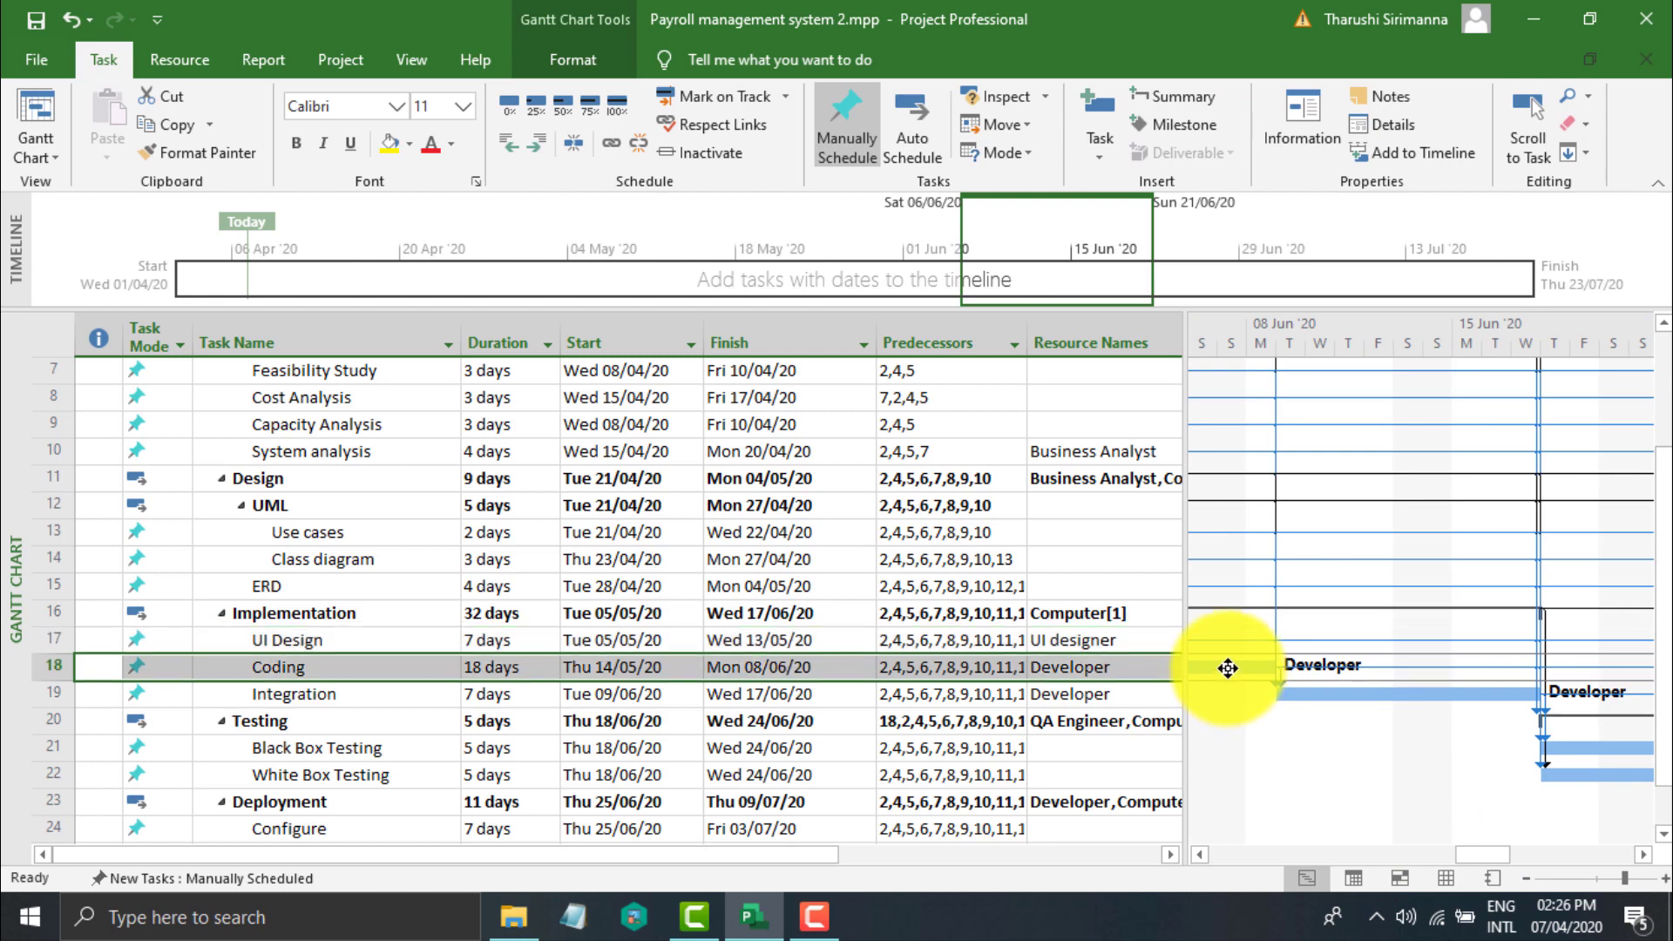
pyautogui.click(1435, 694)
pyautogui.moveTo(1497, 854); pyautogui.dragTo(1570, 854)
pyautogui.scroll(-5, 1562, 725)
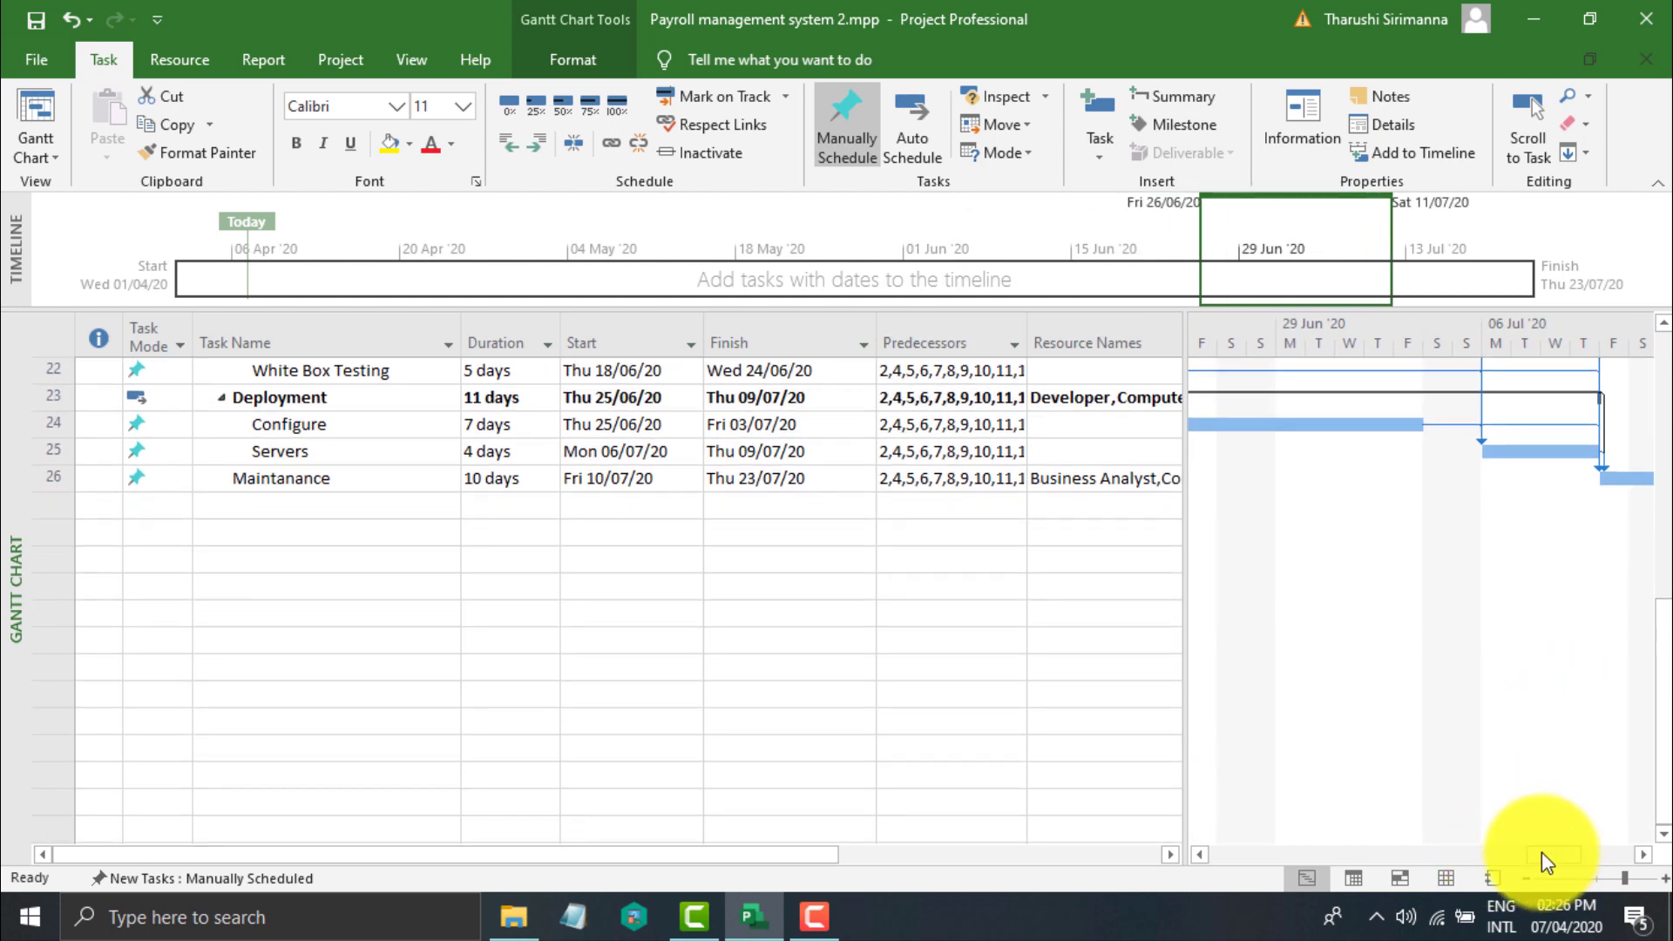
pyautogui.moveTo(1541, 851); pyautogui.dragTo(1660, 847)
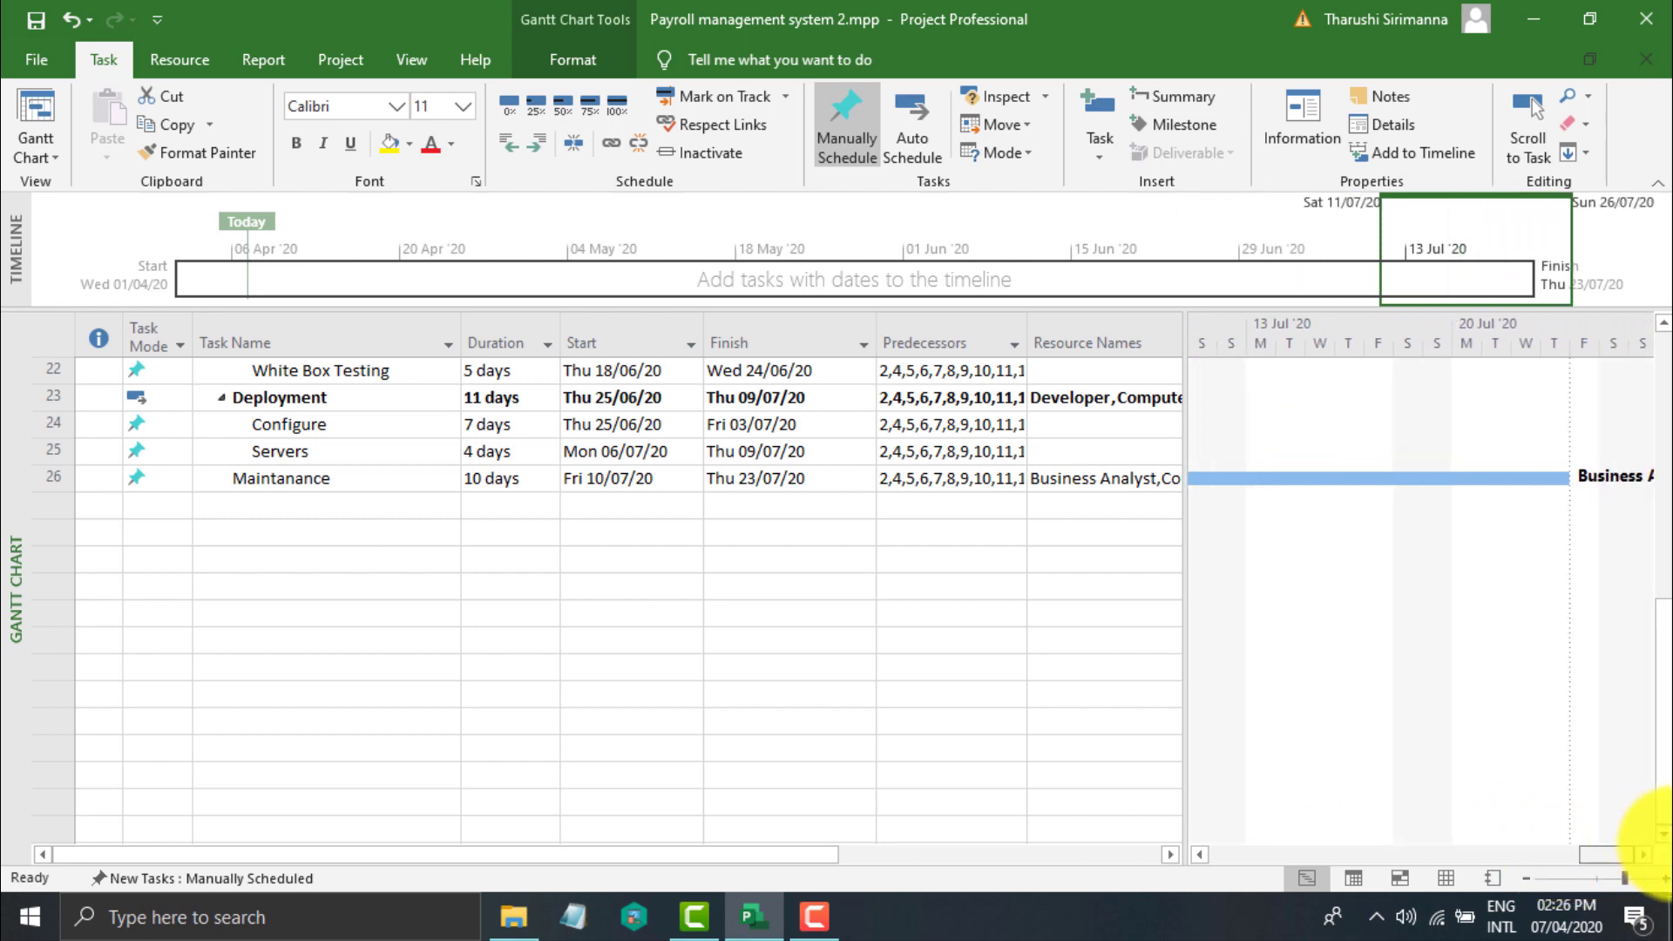
pyautogui.click(1474, 481)
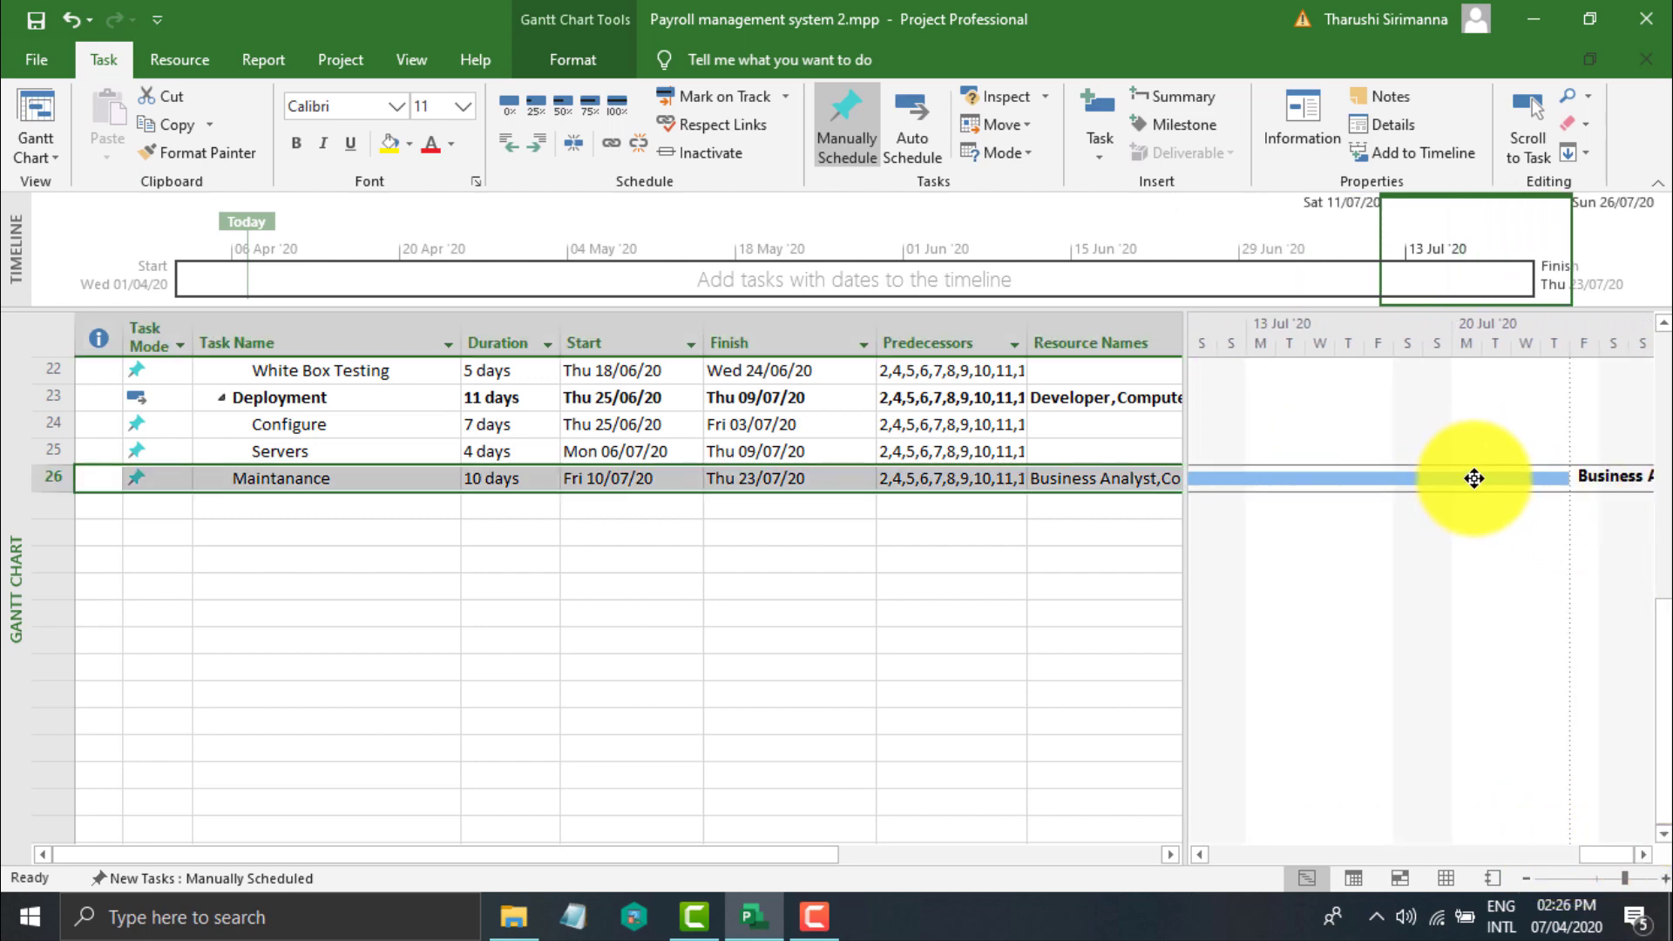
# Mark the schedule client meeting and visit client's place tasks as 100% complete and check the Requirement gathering summary's indicator.
pyautogui.moveTo(1596, 847); pyautogui.dragTo(1198, 841)
pyautogui.scroll(4, 1251, 453)
pyautogui.scroll(3, 1255, 449)
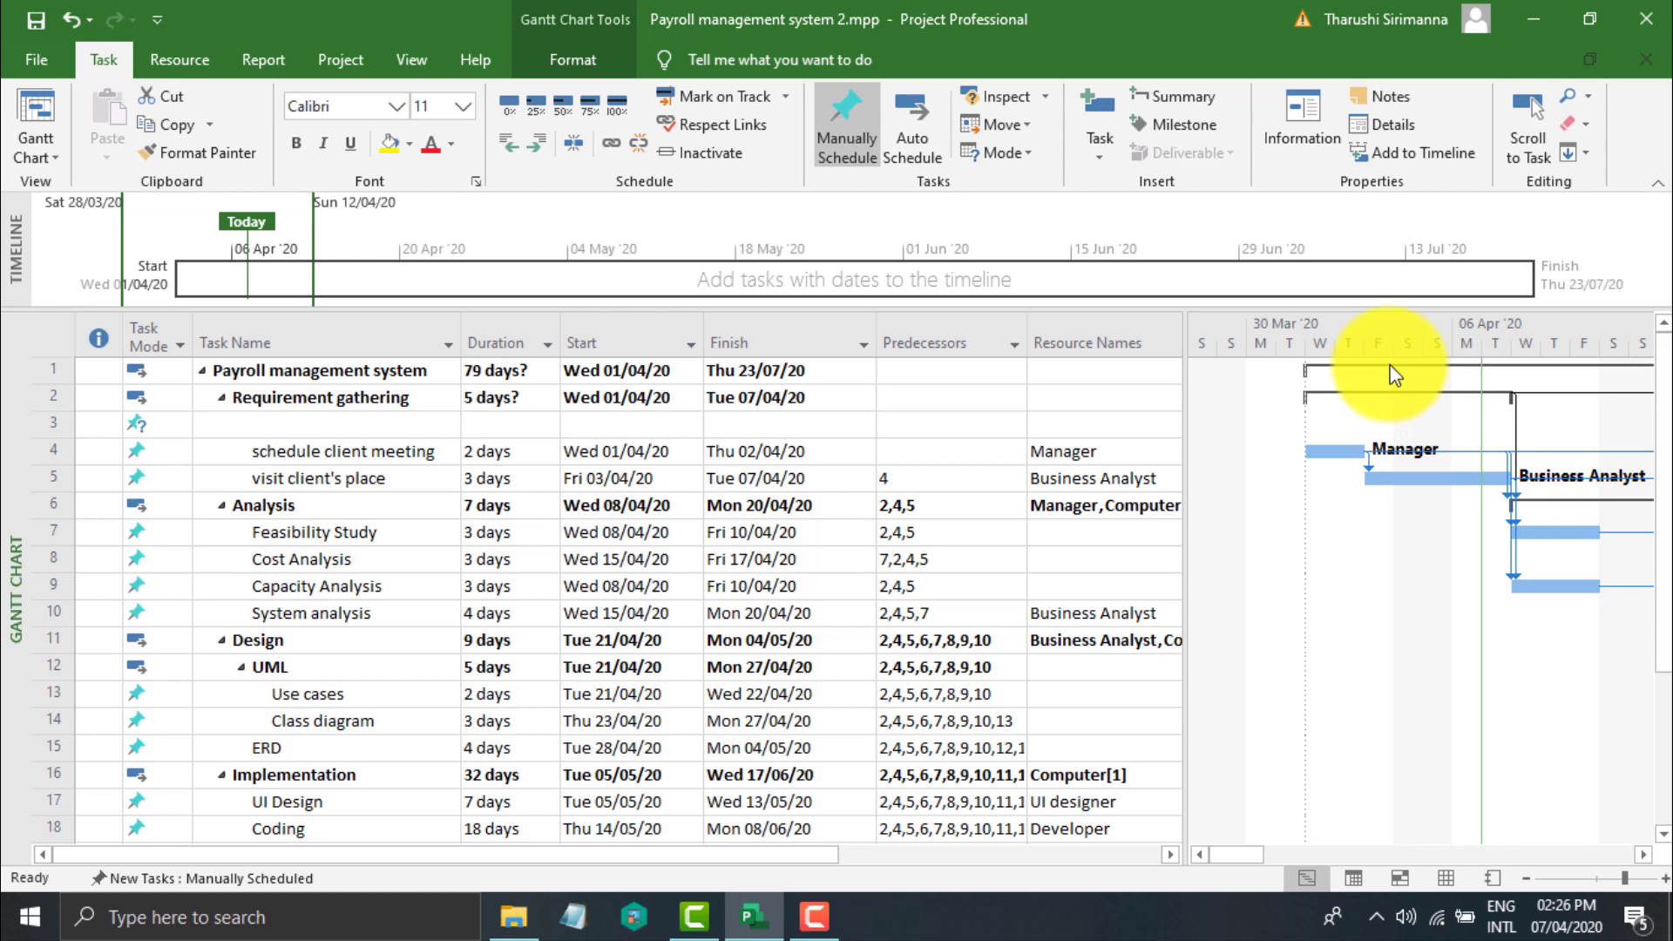
pyautogui.moveTo(1394, 375)
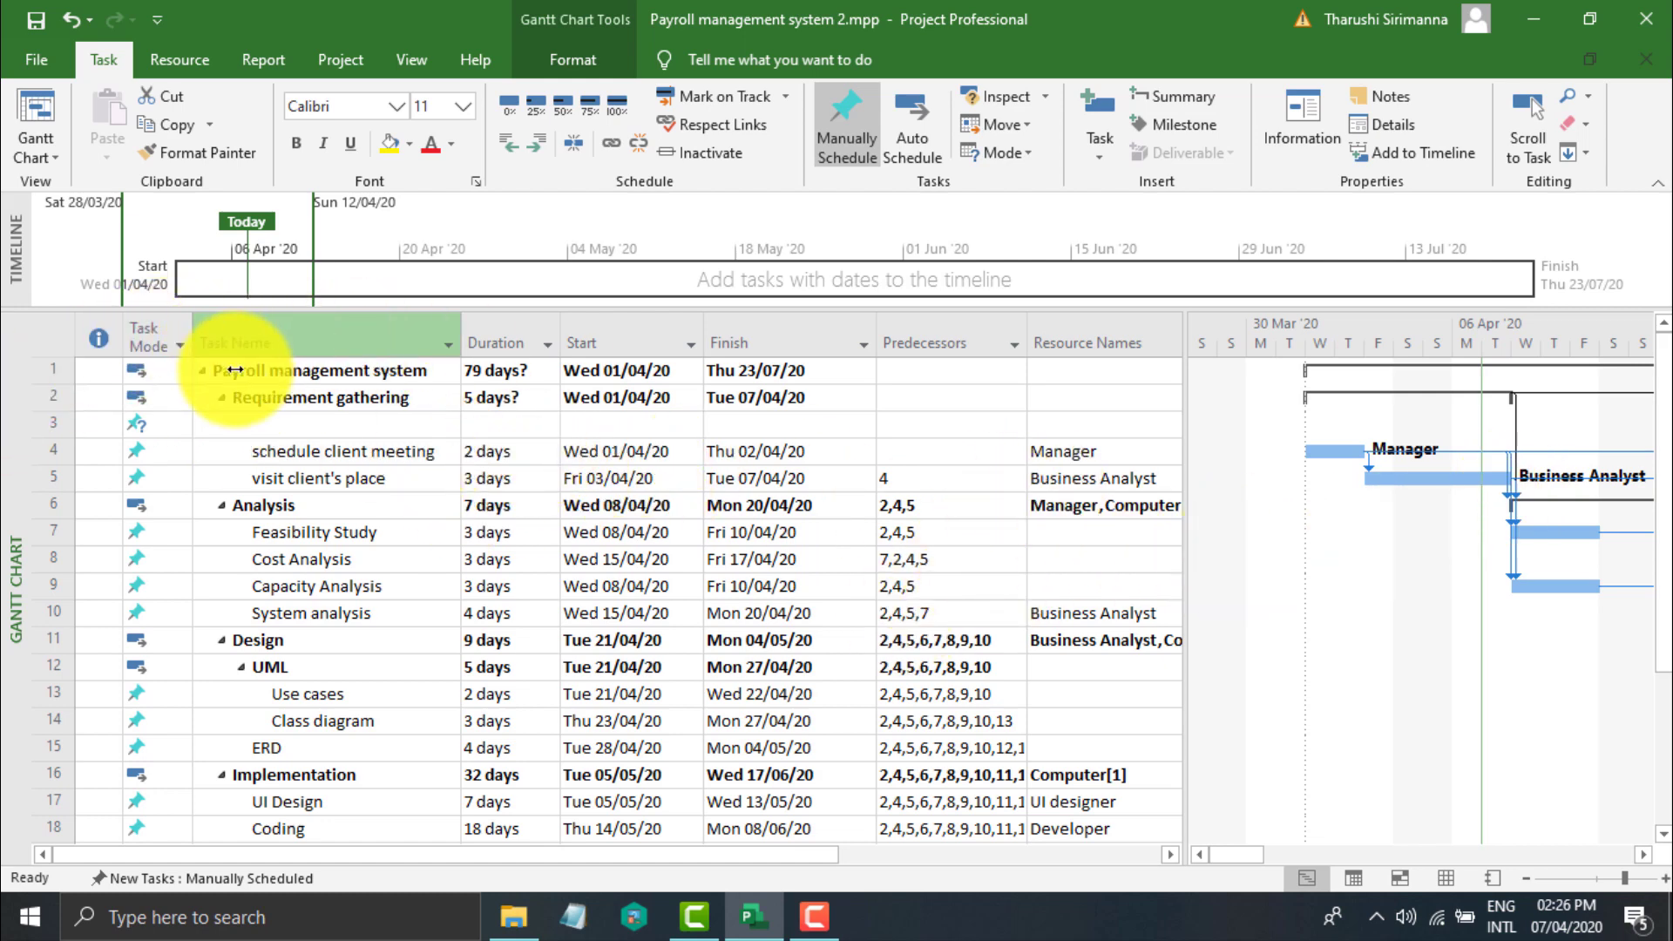
pyautogui.click(328, 455)
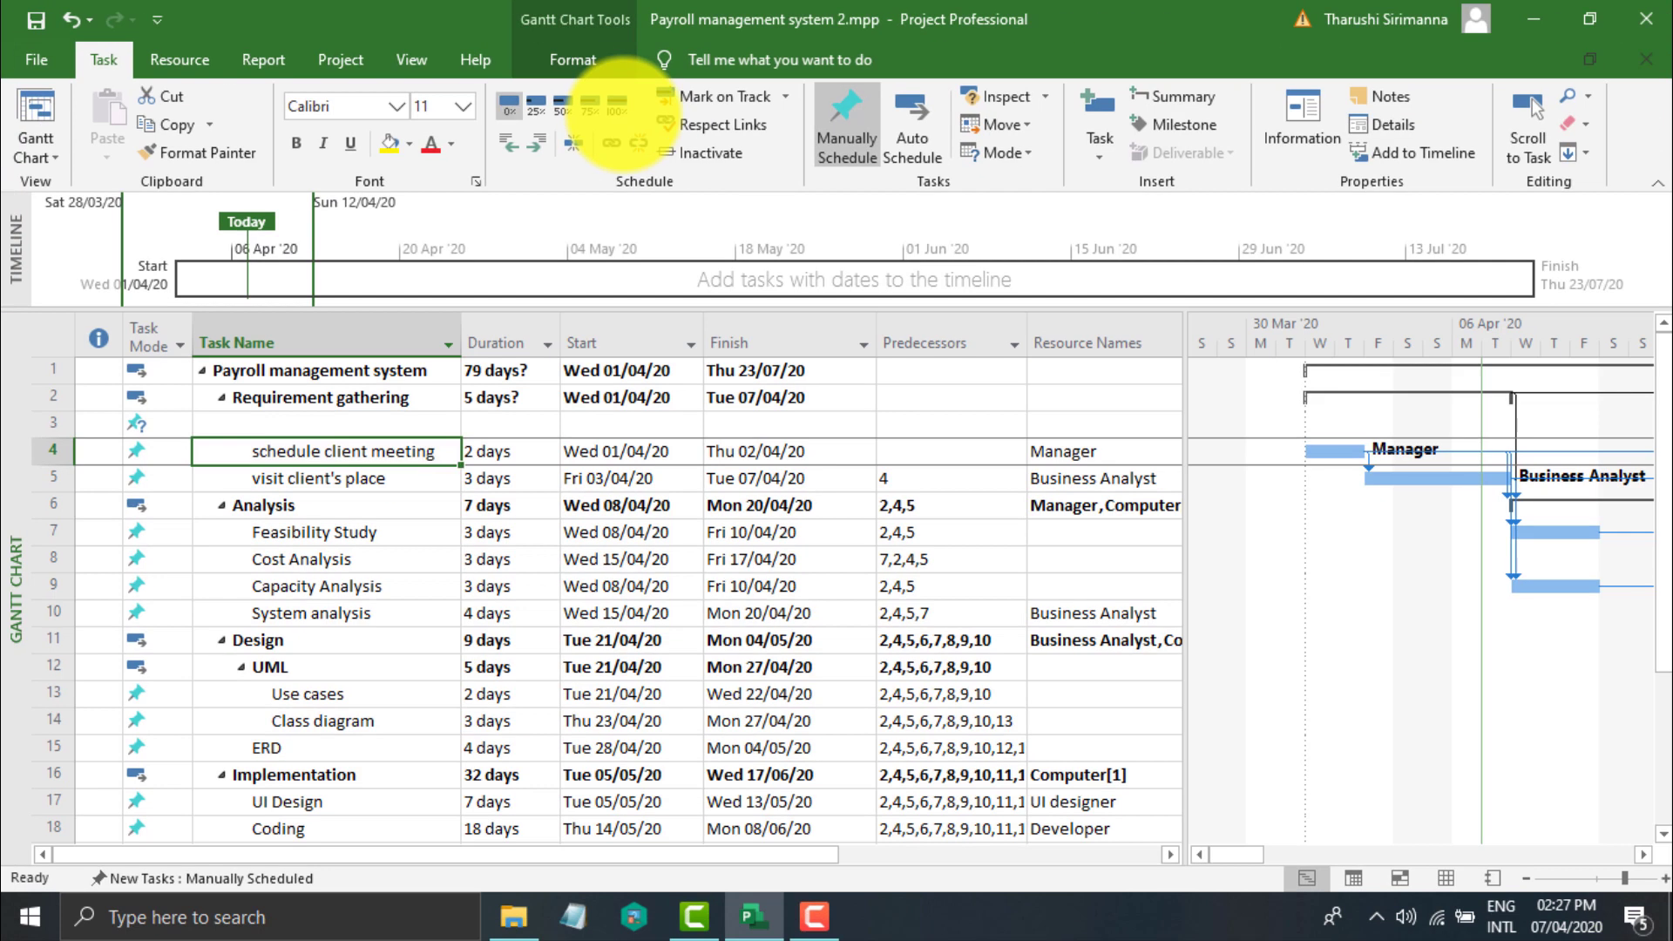
pyautogui.click(609, 102)
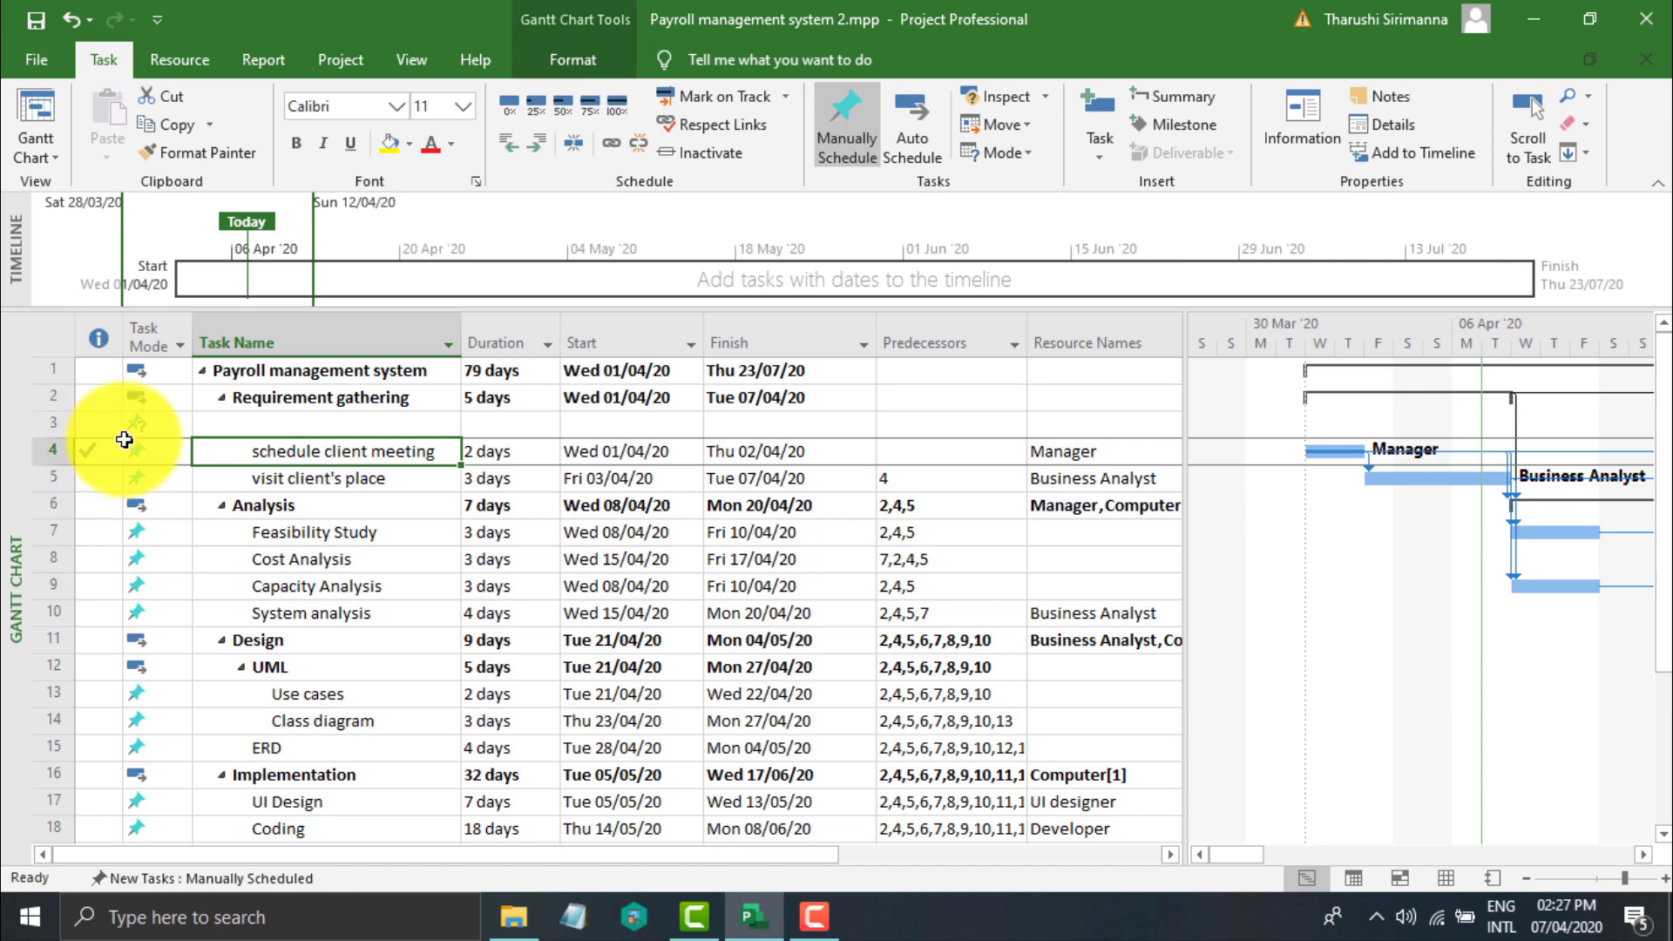
pyautogui.click(362, 478)
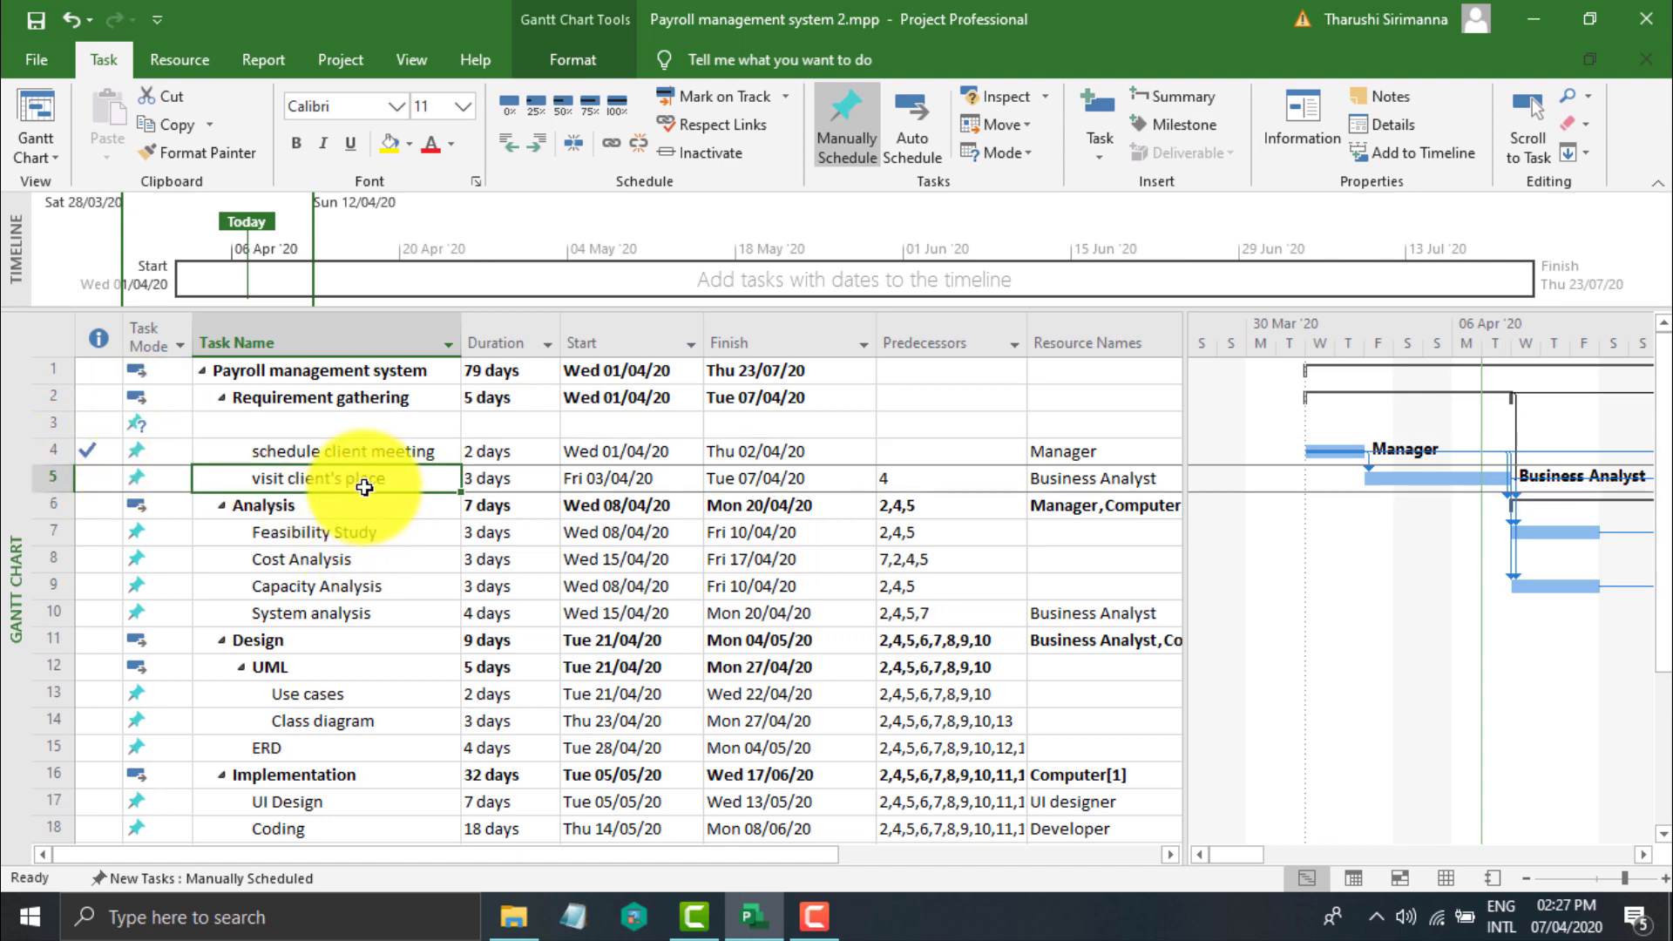
pyautogui.click(617, 104)
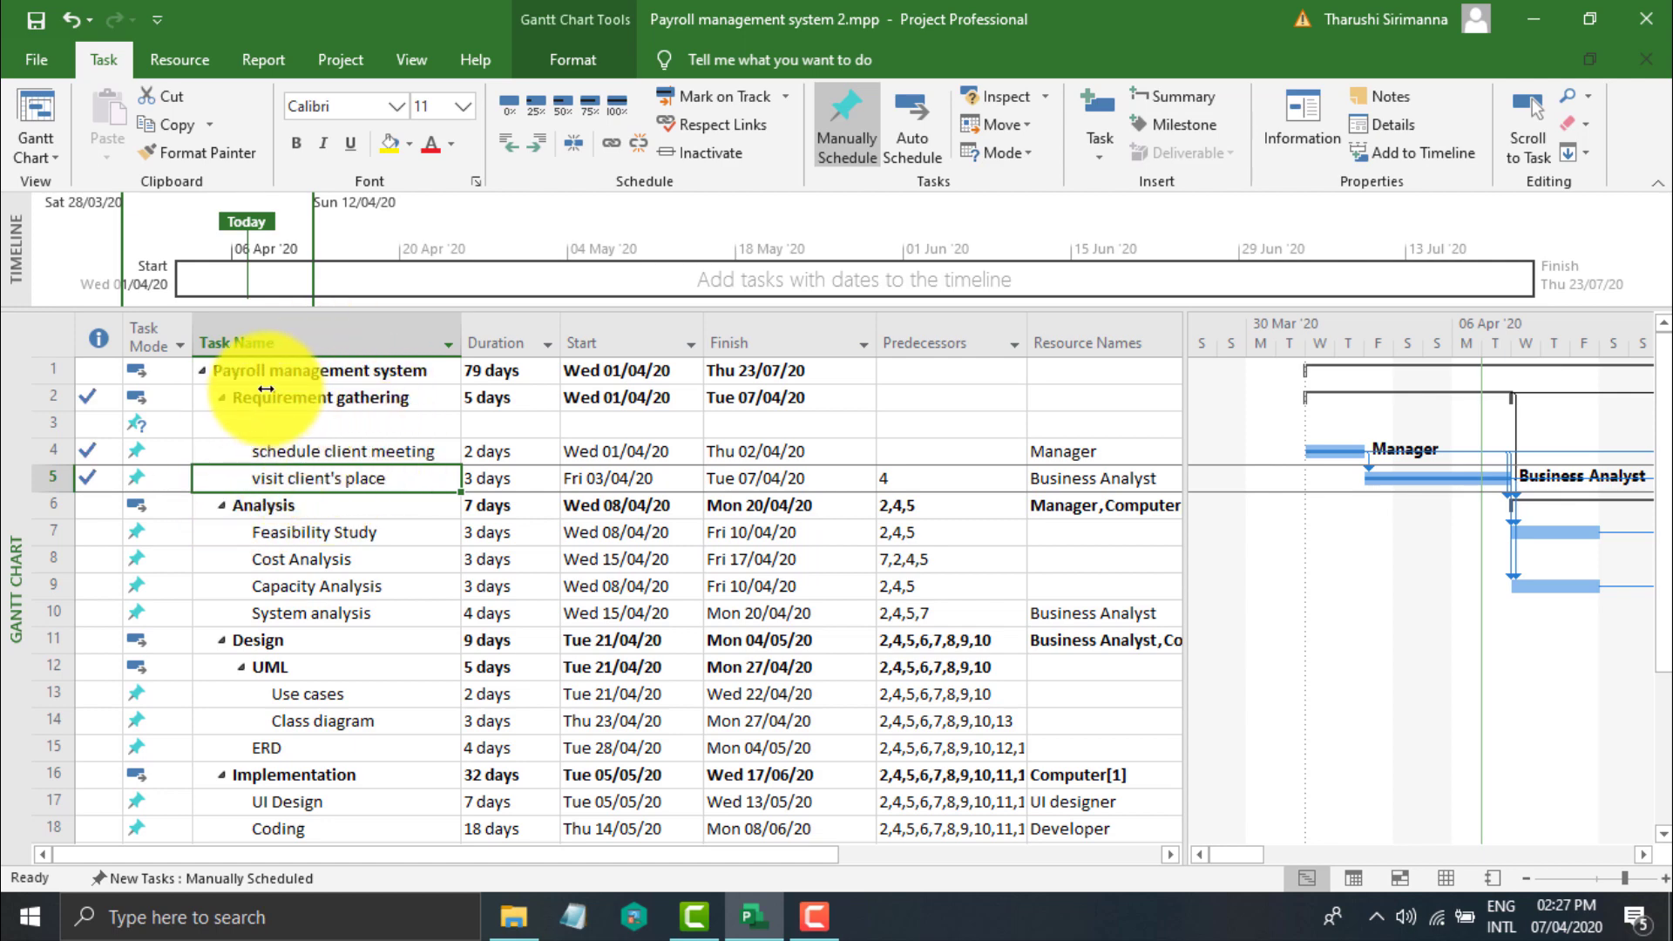
pyautogui.click(231, 397)
pyautogui.click(88, 395)
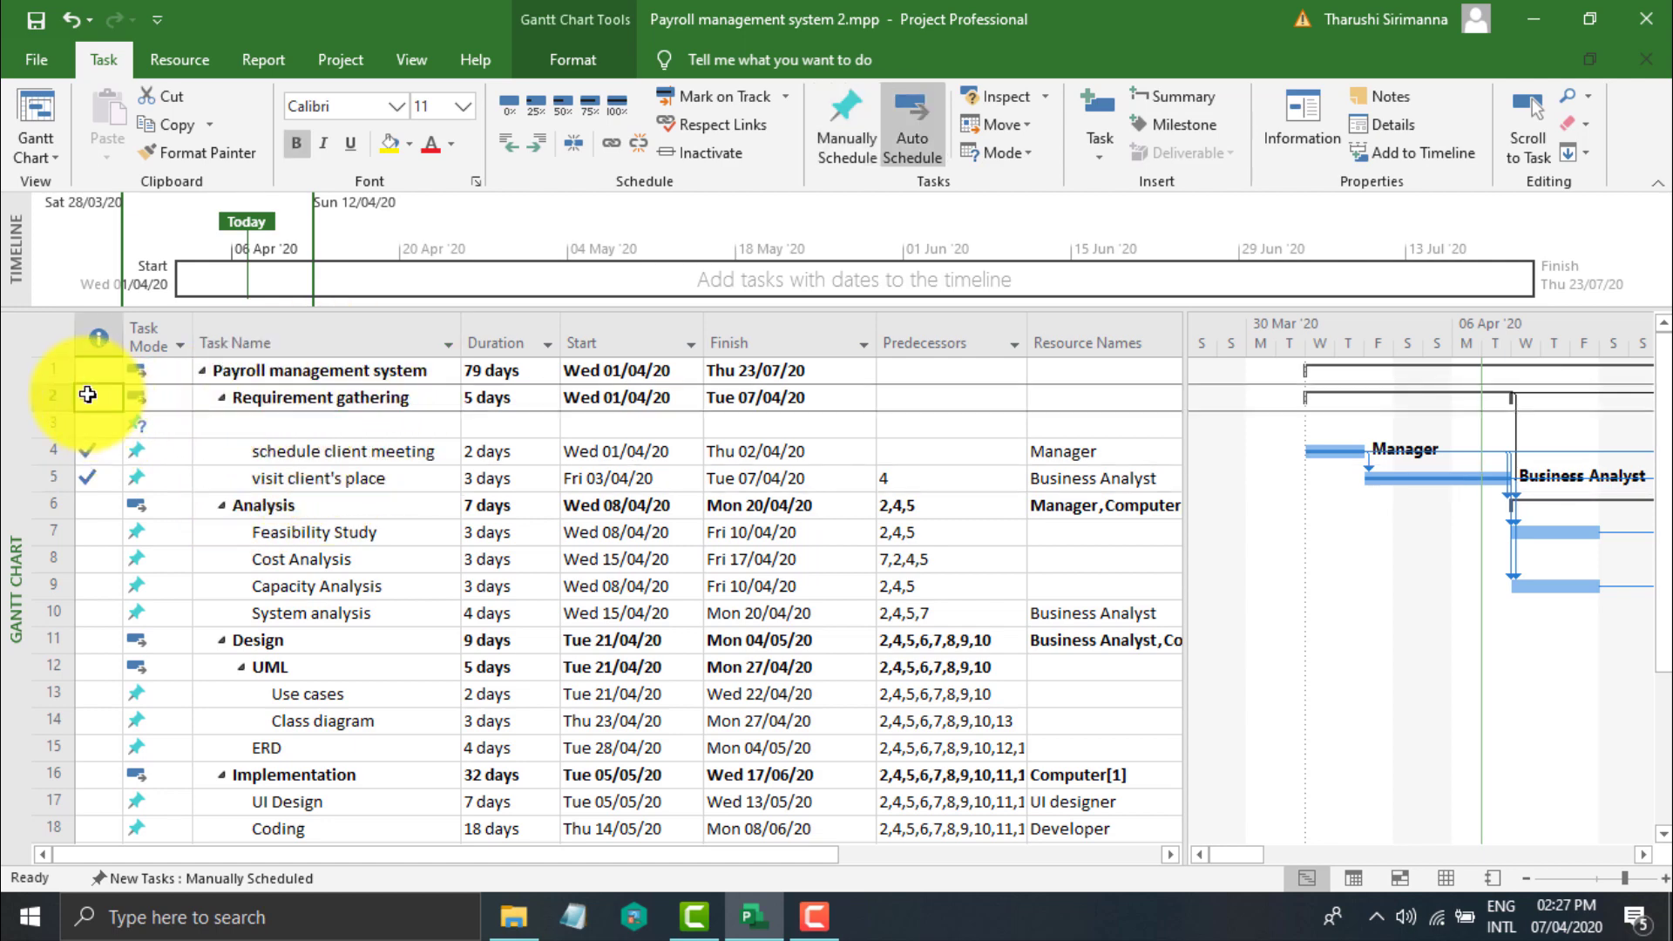
# Mark the Feasibility Study task as 50% complete and inspect the progress line in its Gantt bar.
pyautogui.click(268, 534)
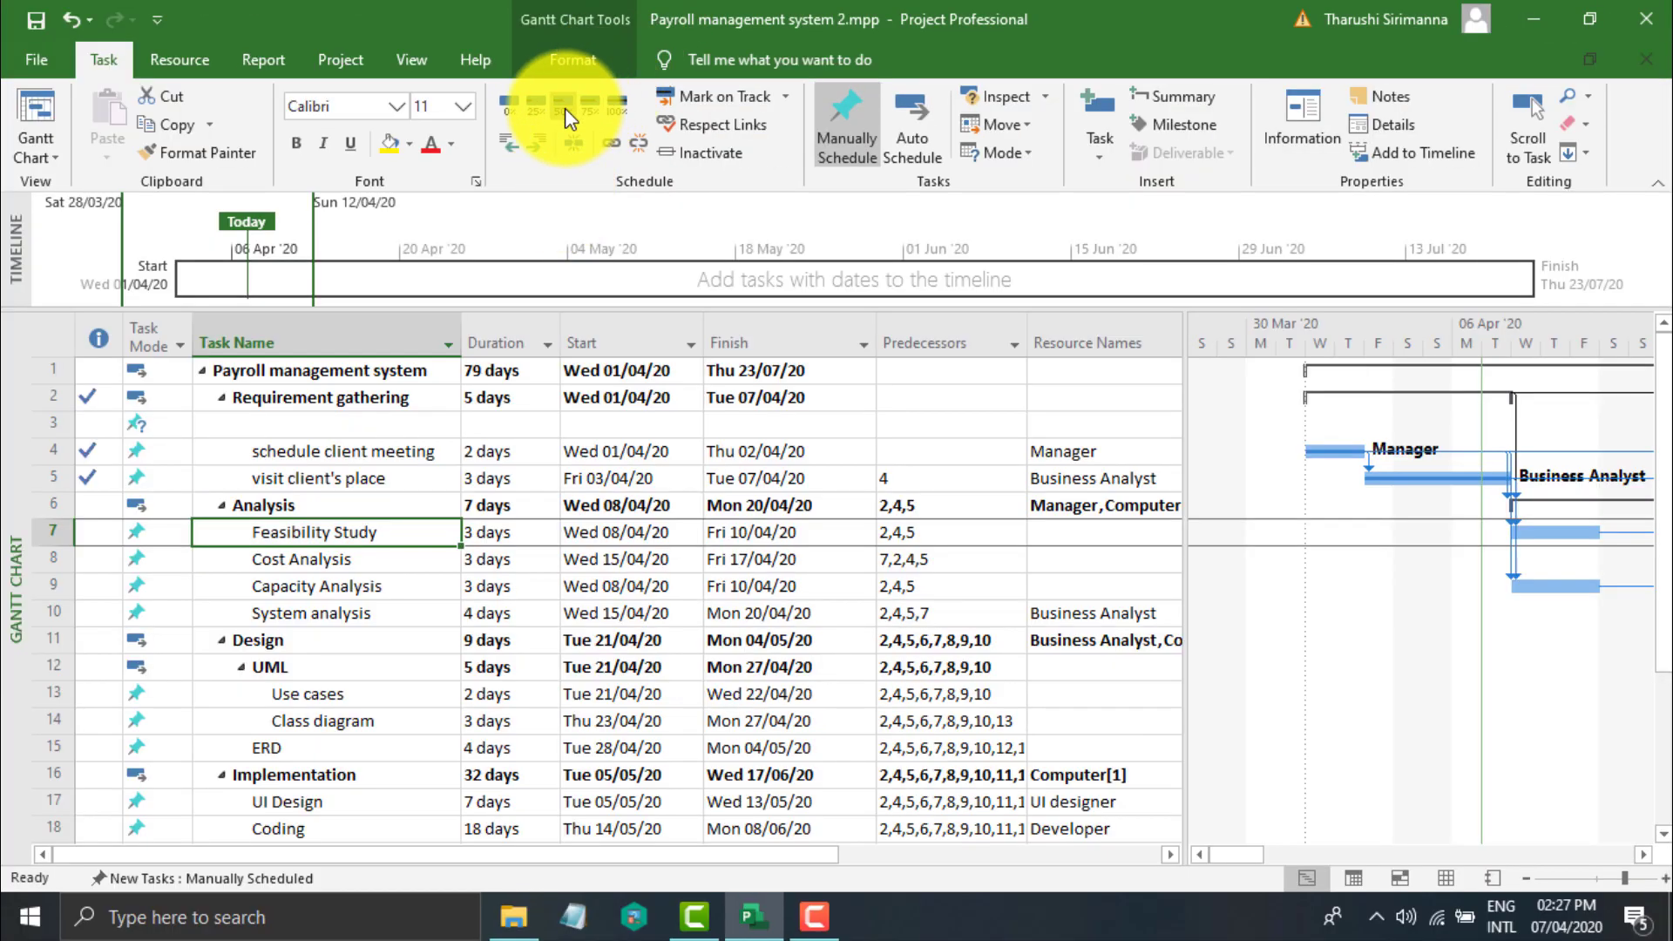
pyautogui.click(565, 108)
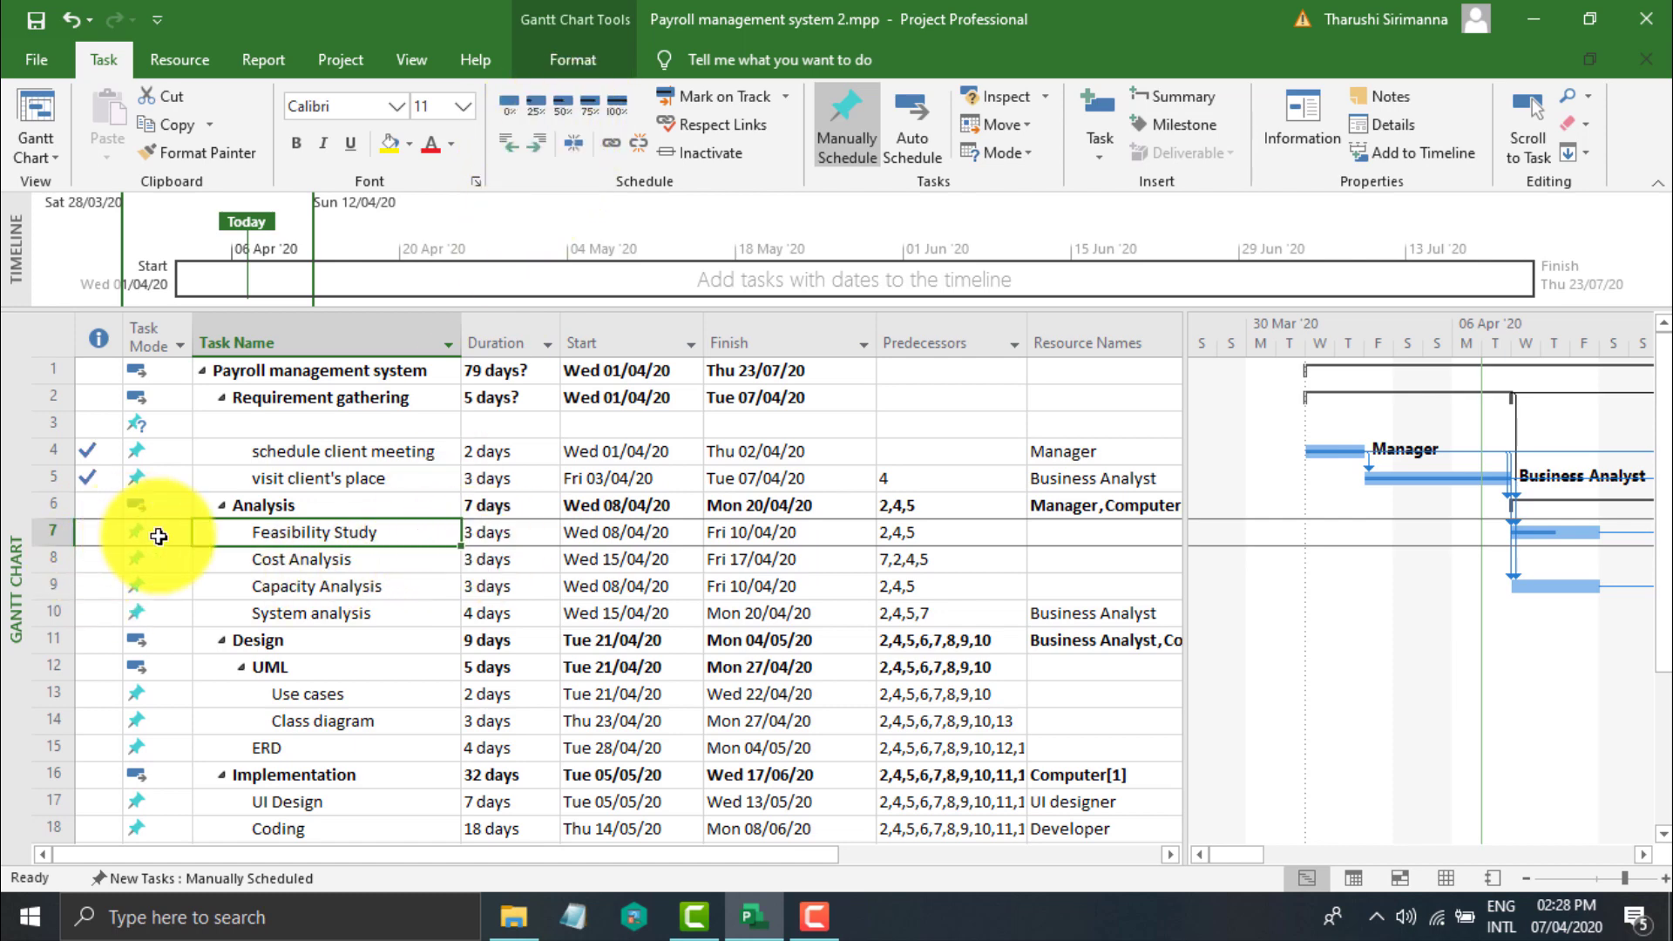
pyautogui.moveTo(1186, 765); pyautogui.dragTo(1021, 850)
pyautogui.moveTo(1140, 865); pyautogui.dragTo(1187, 865)
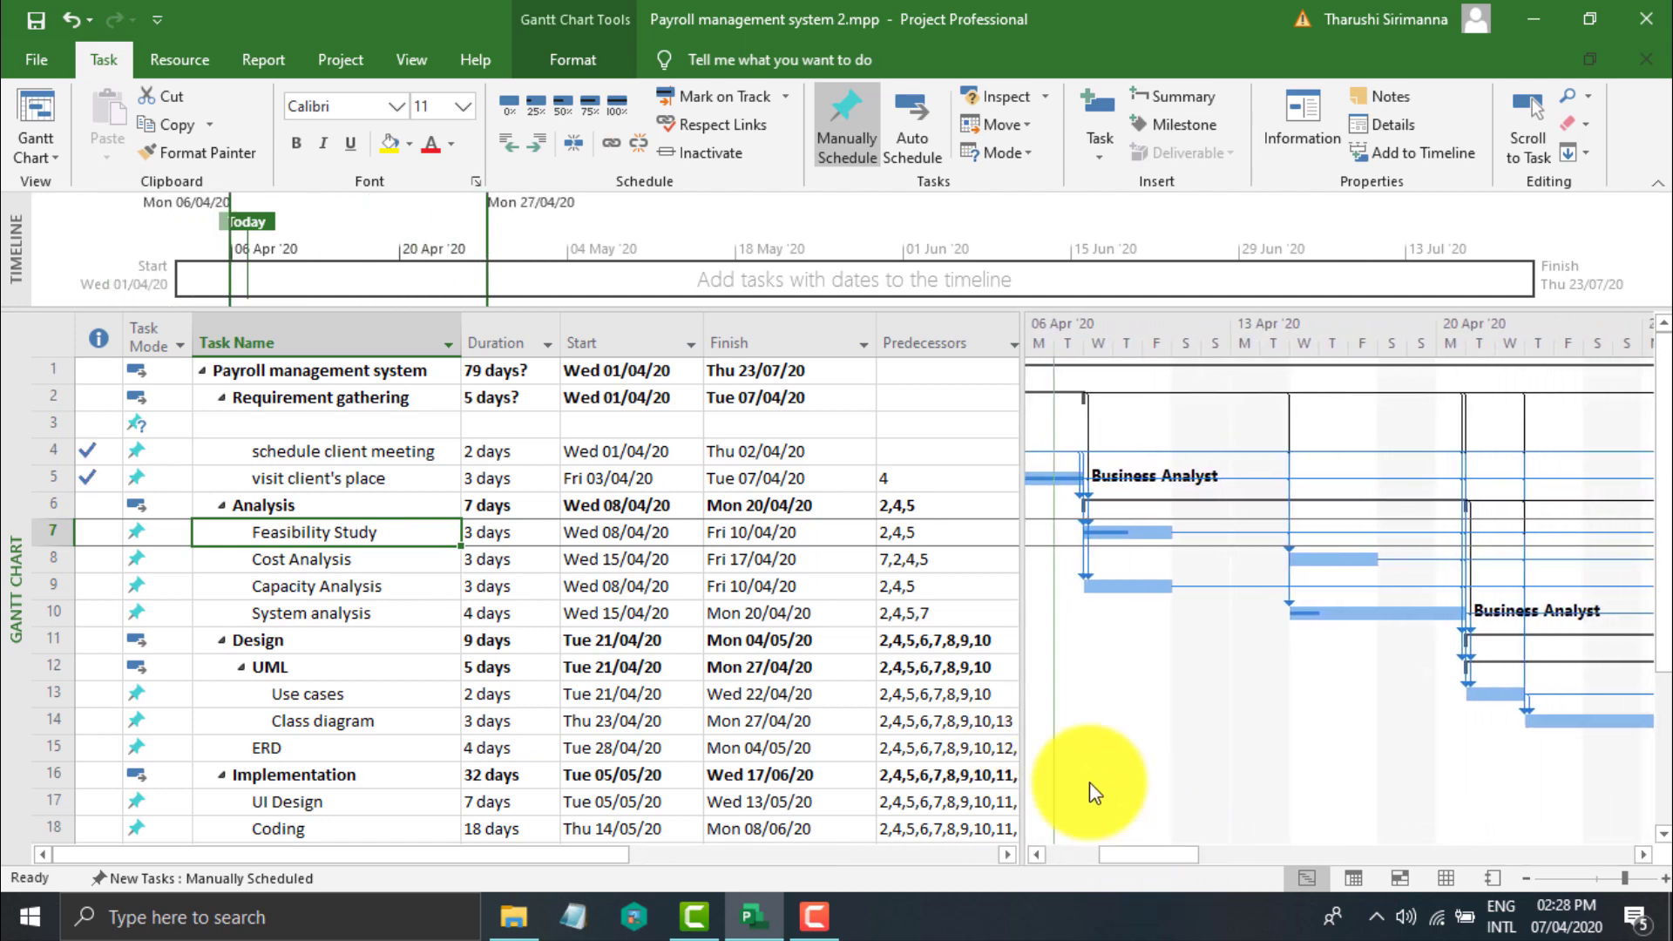
pyautogui.click(1139, 530)
pyautogui.moveTo(1139, 537); pyautogui.dragTo(1115, 525)
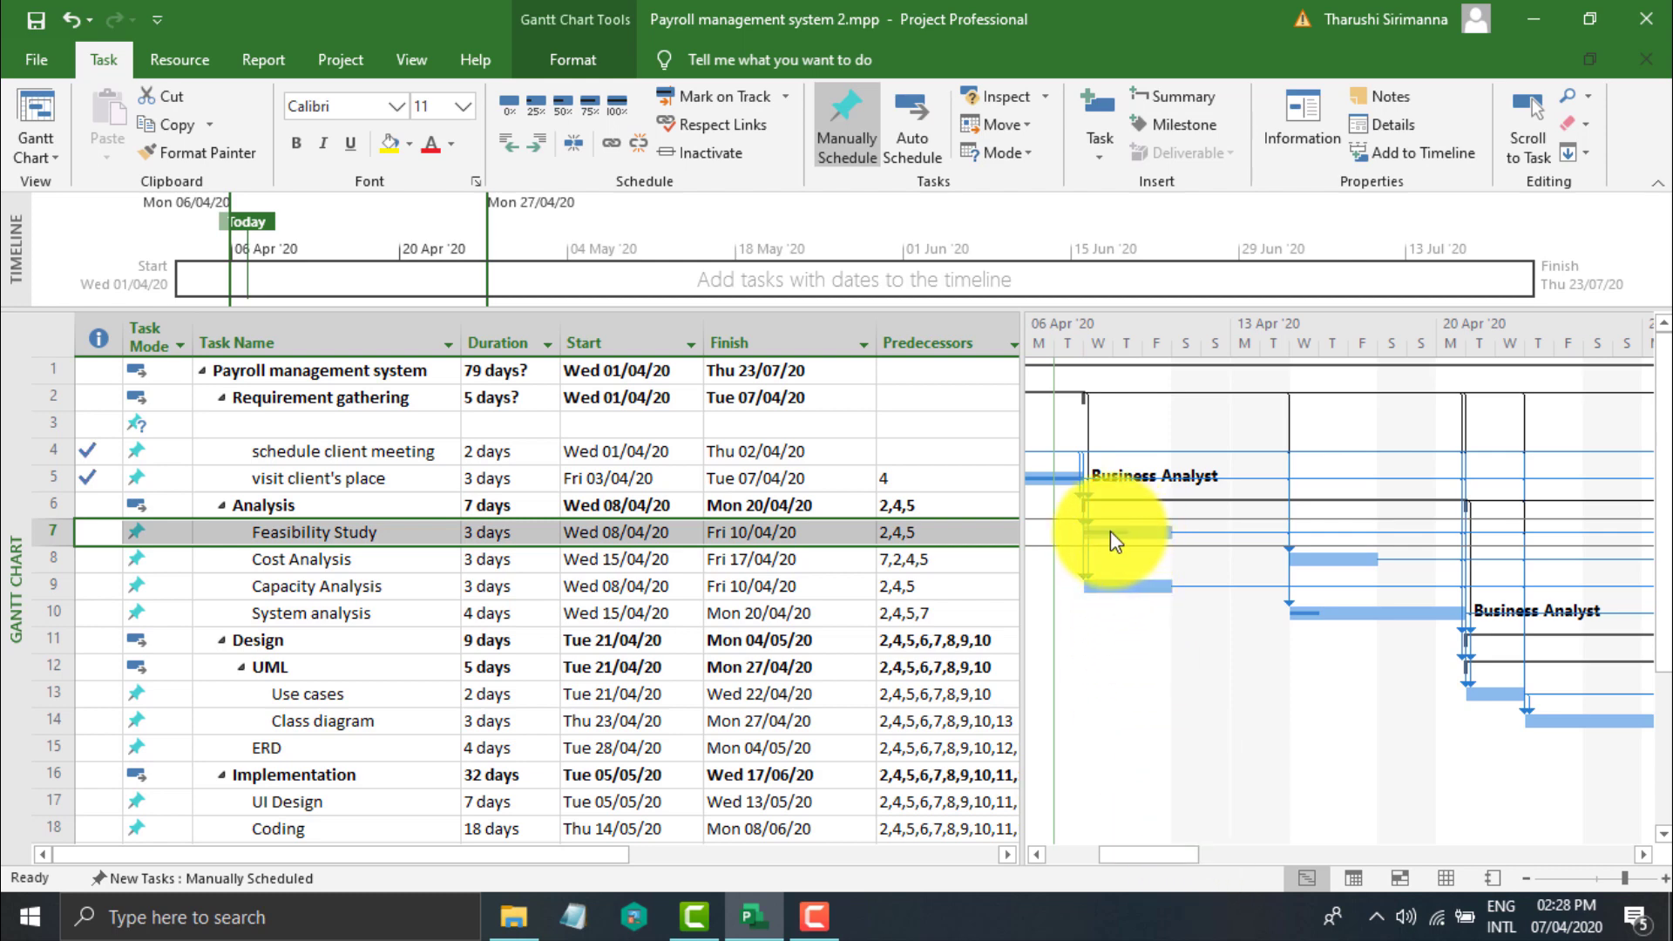
pyautogui.moveTo(1111, 531); pyautogui.dragTo(1112, 541)
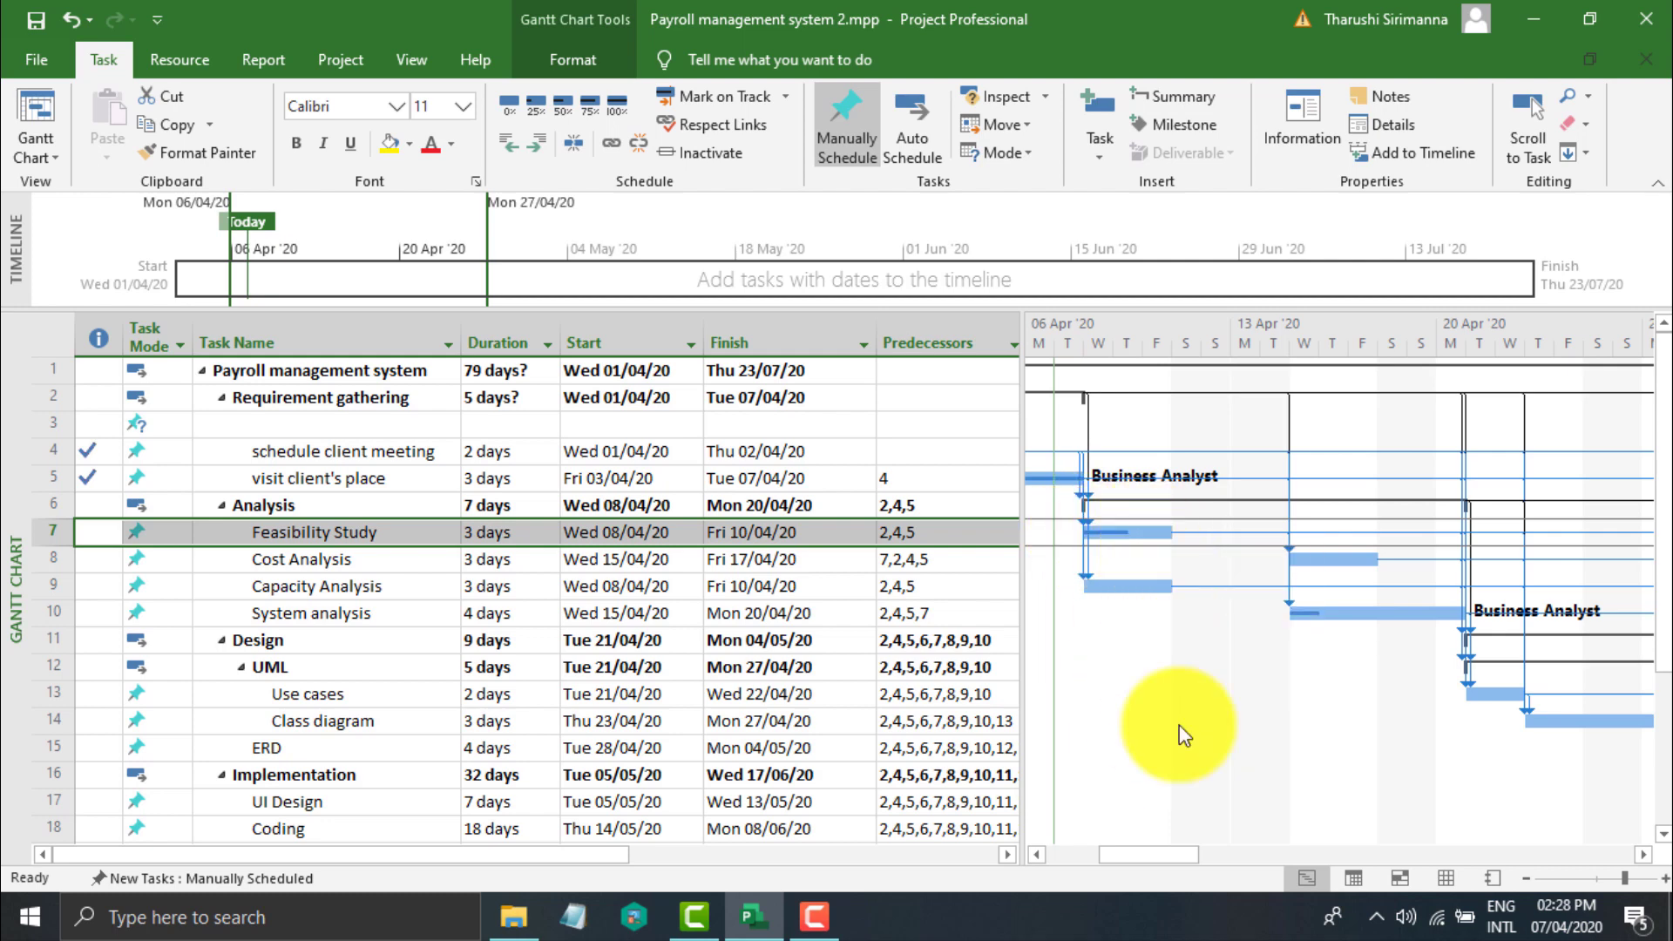
# Compare the progress lines in the Gantt bars of the two completed requirement gathering tasks.
pyautogui.moveTo(1201, 853); pyautogui.dragTo(1134, 850)
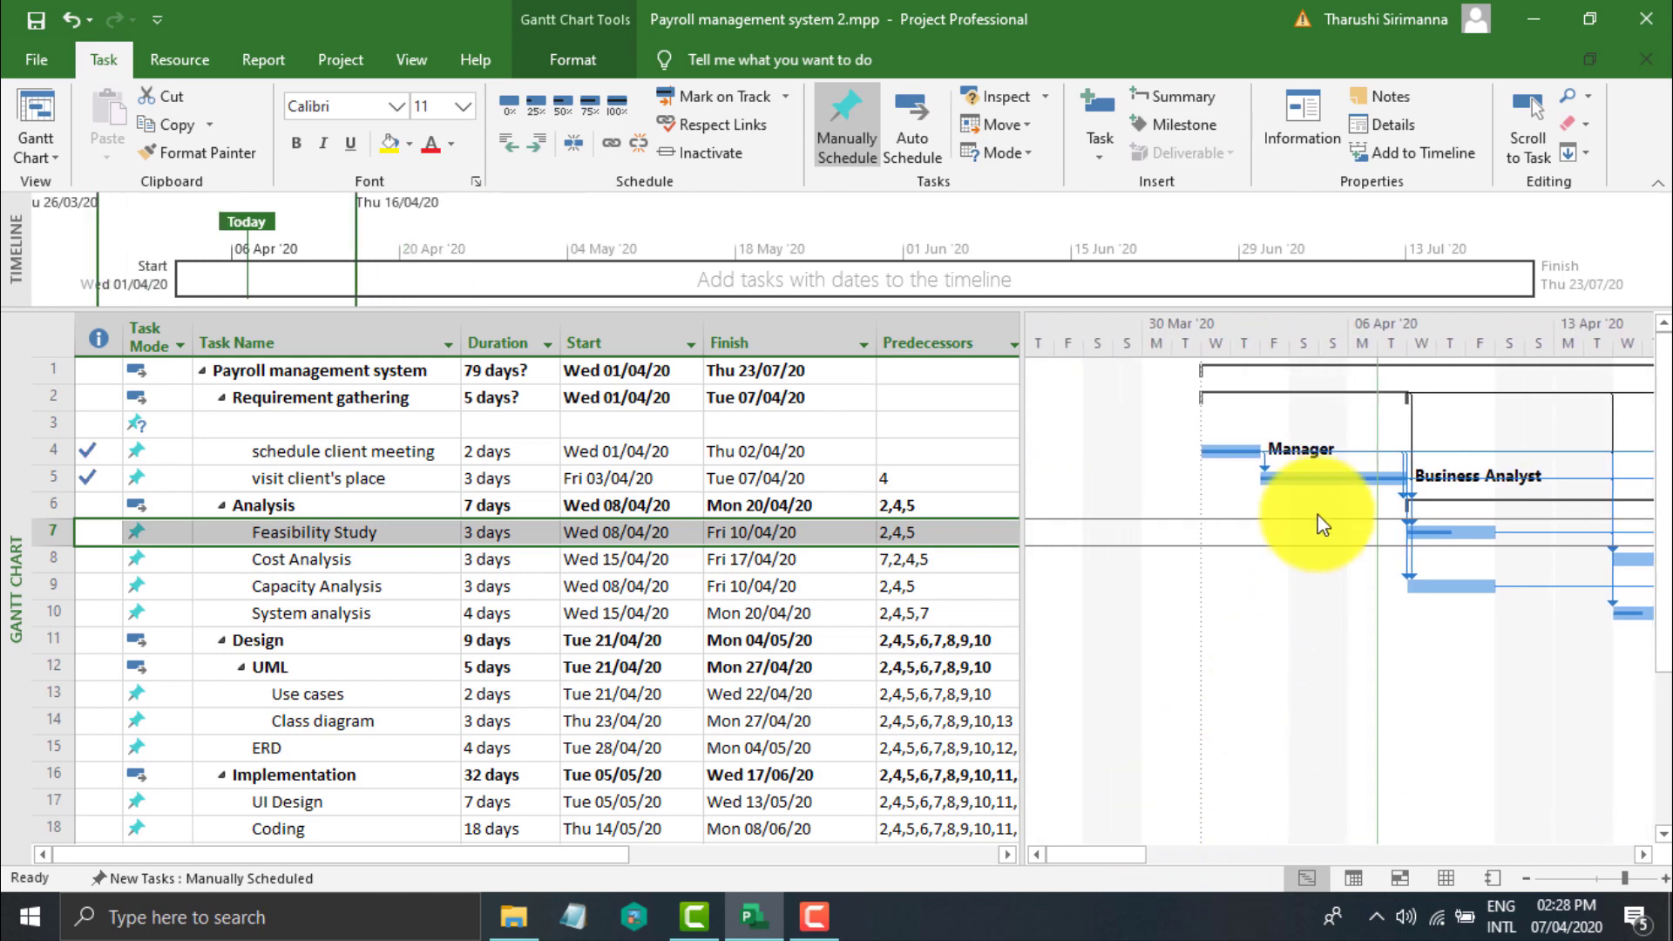
pyautogui.click(1325, 479)
pyautogui.click(1224, 453)
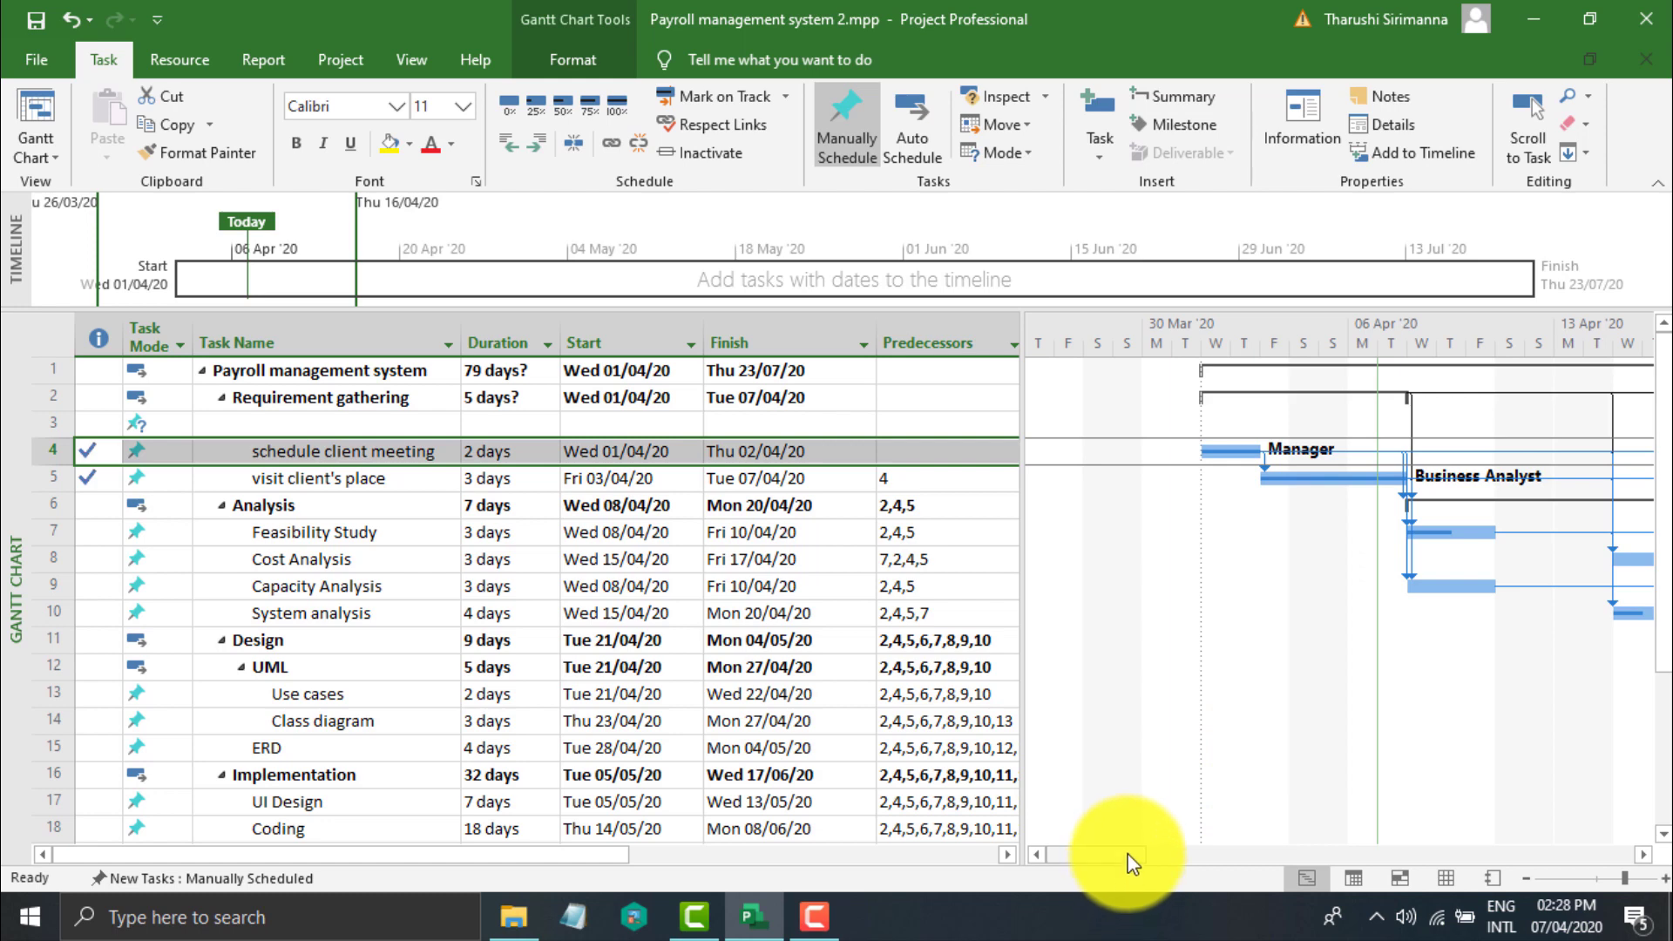
# Examine the Gantt bars and progress lines of the Analysis tasks, including Feasibility Study and Cost Analysis.
pyautogui.moveTo(1128, 854); pyautogui.dragTo(1194, 856)
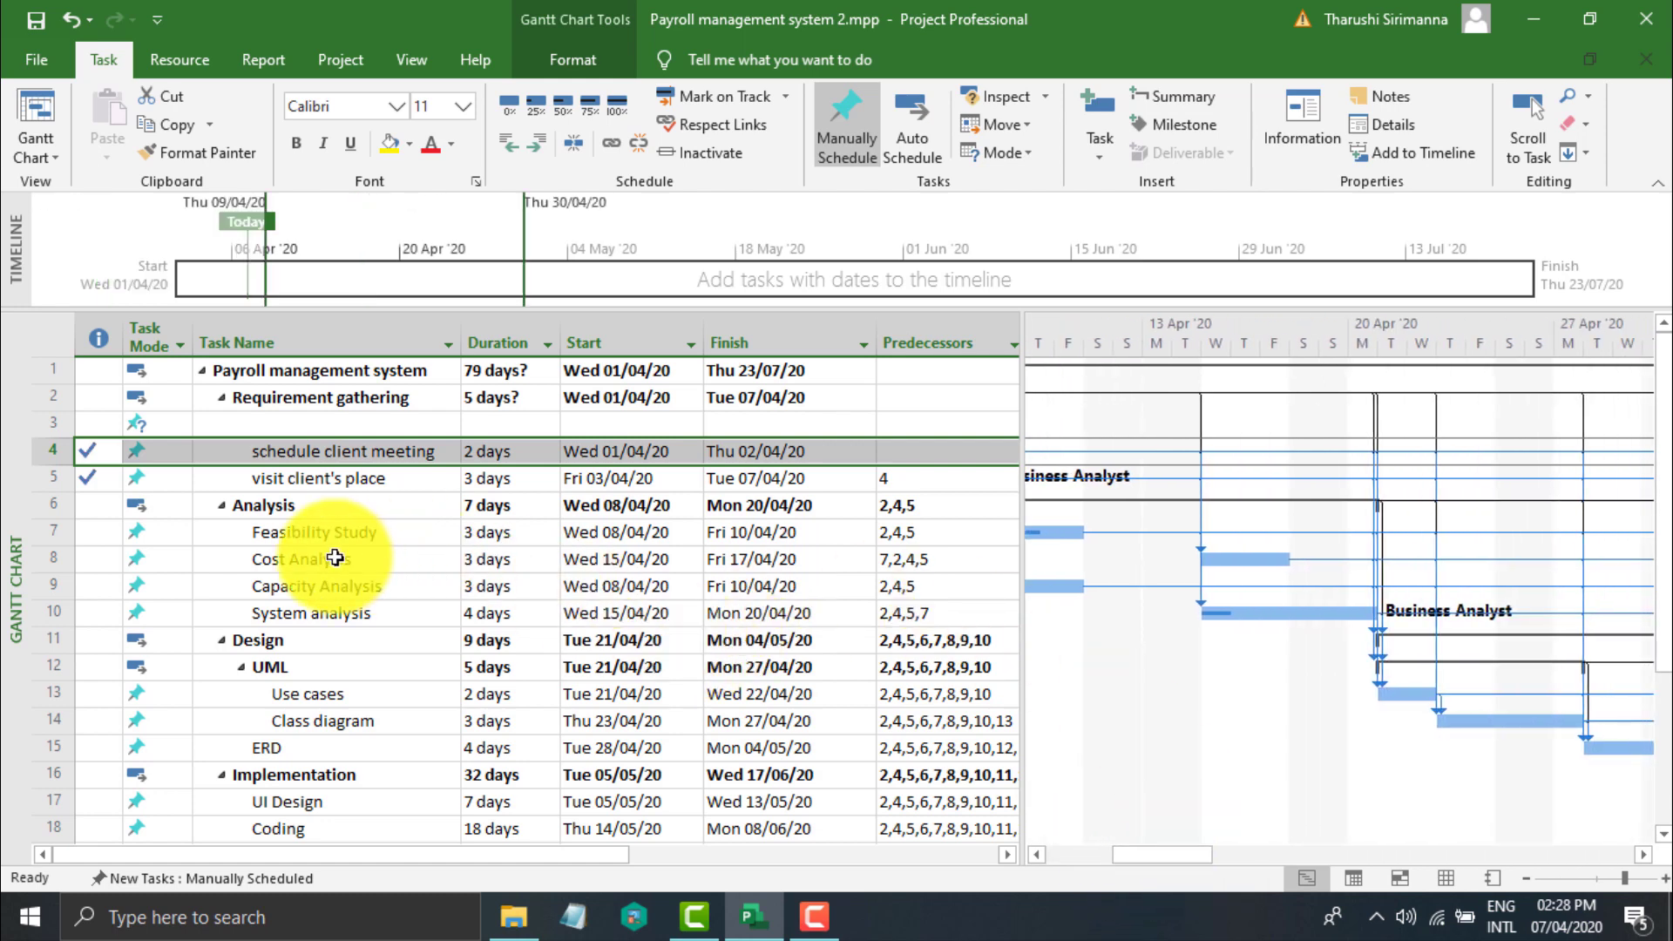
pyautogui.click(287, 559)
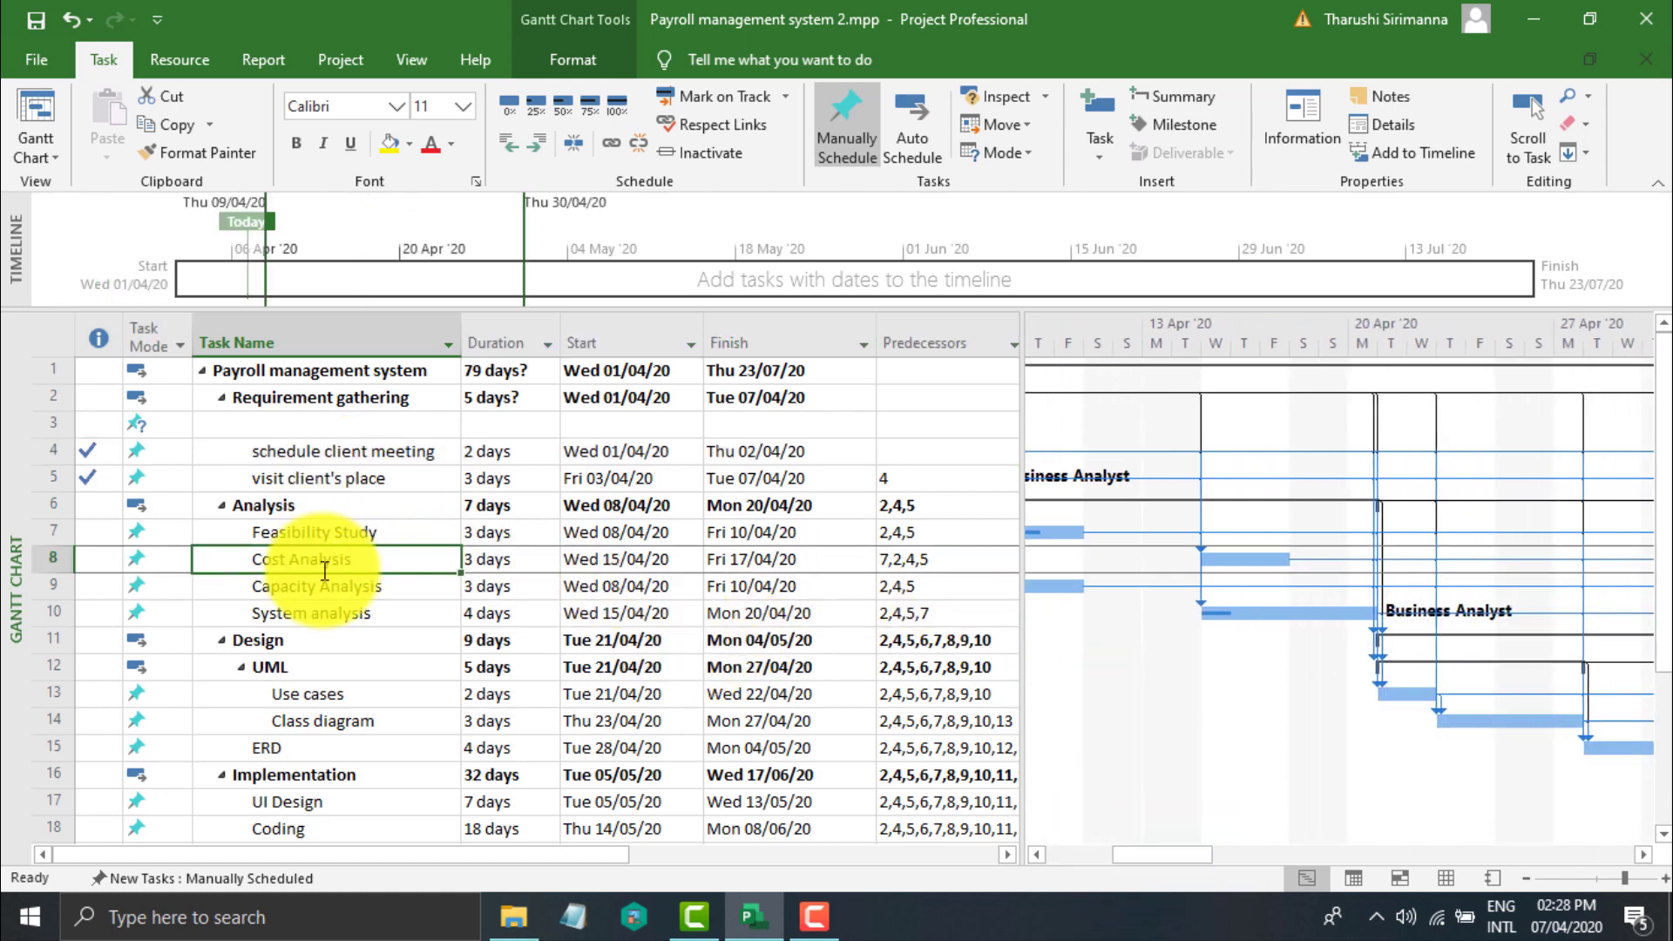
pyautogui.click(106, 532)
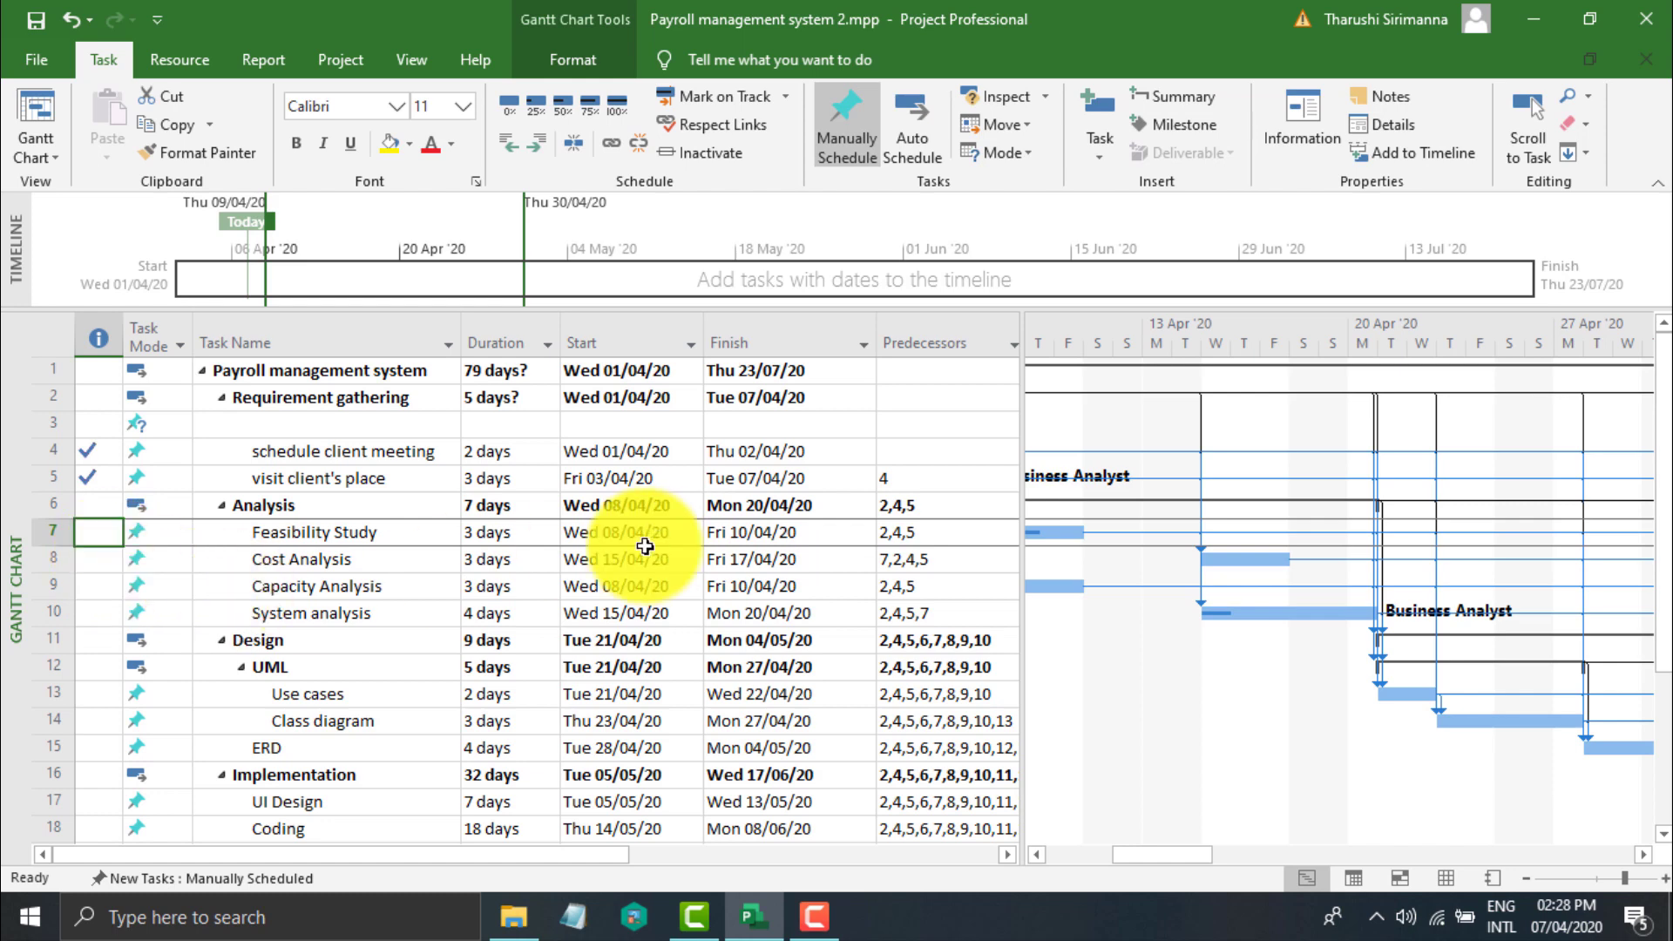
pyautogui.moveTo(1158, 855); pyautogui.dragTo(1137, 867)
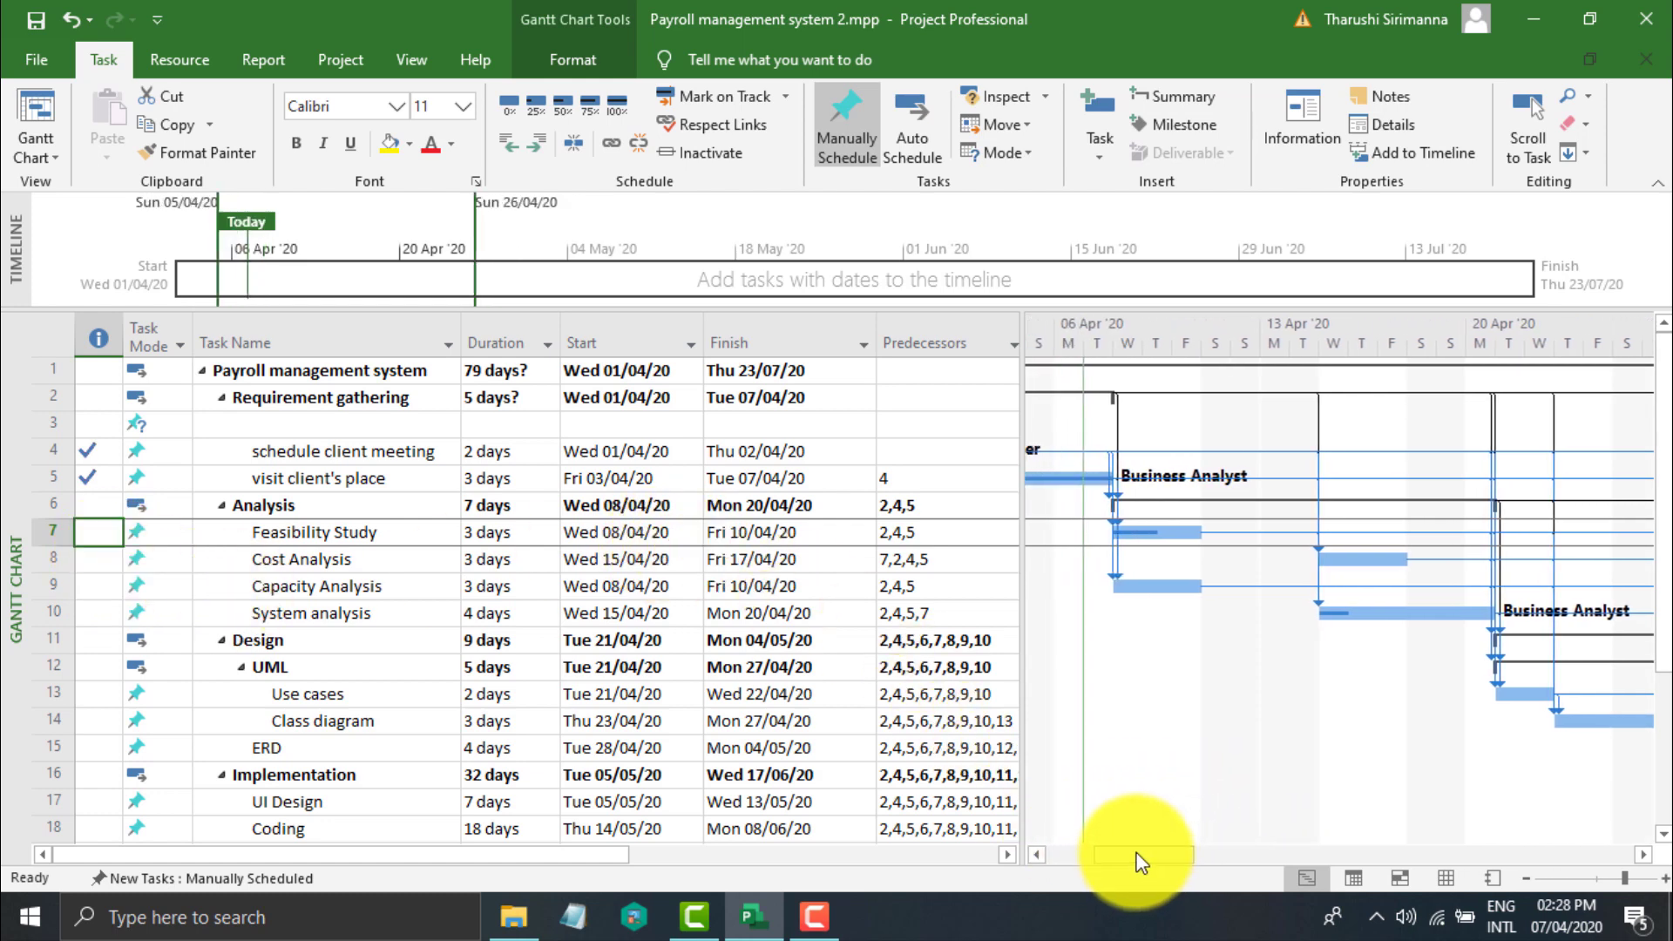
pyautogui.press('Down')
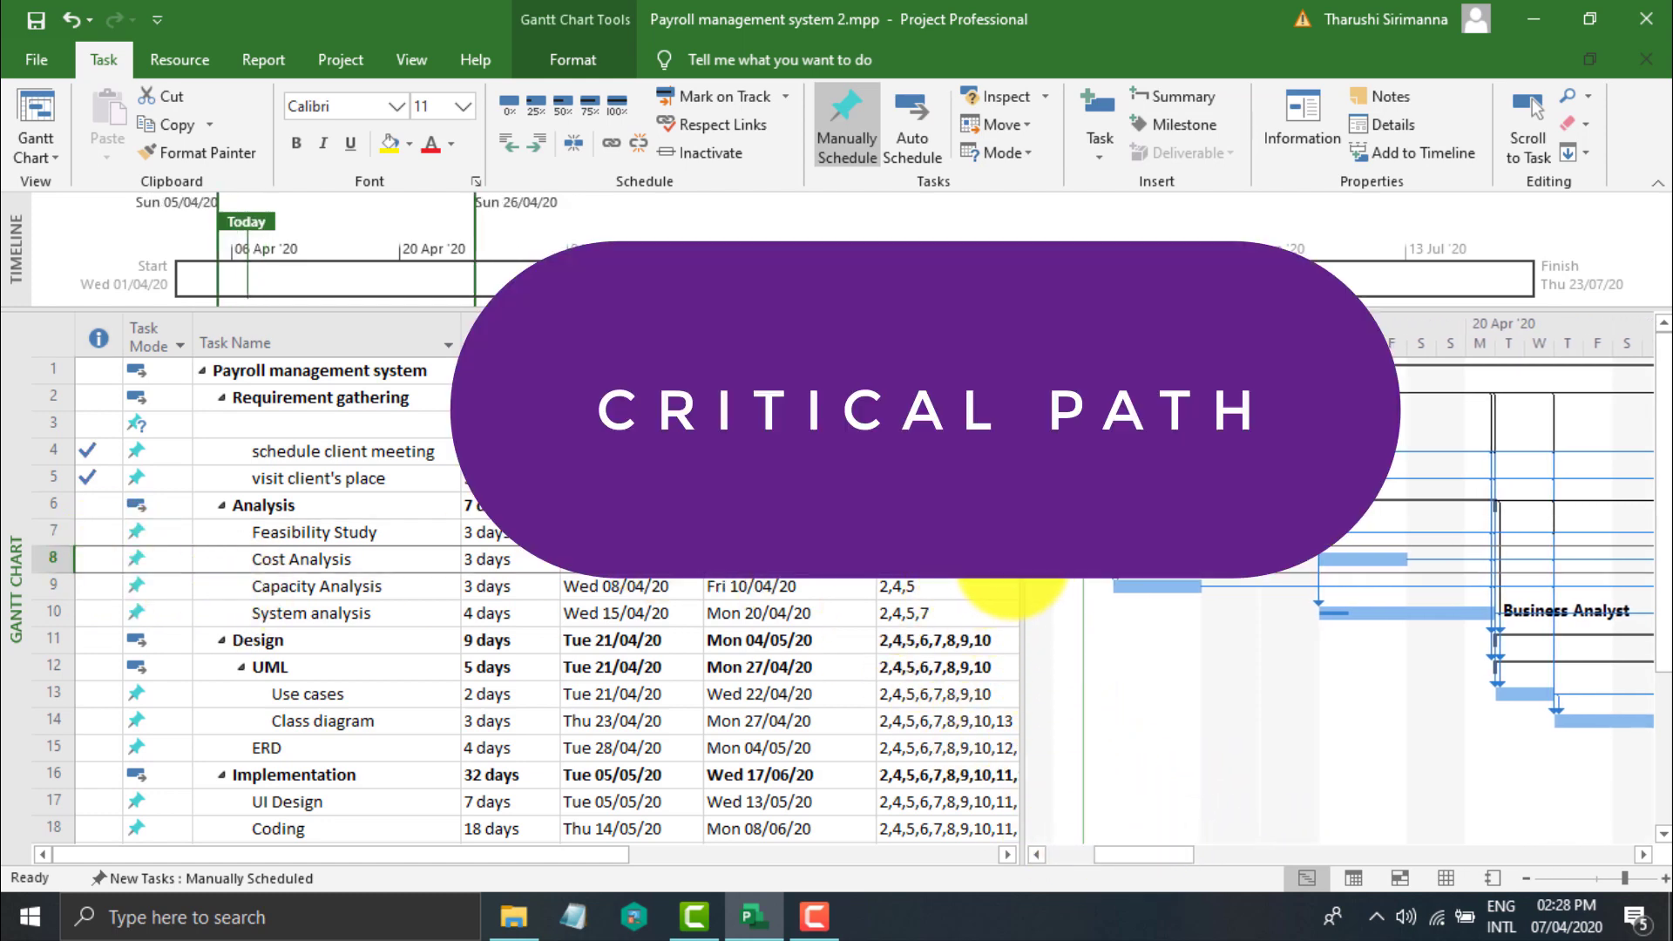
# Widen the Gantt chart area slightly and turn on highlighting of critical tasks to show the critical path.
pyautogui.moveTo(1020, 591); pyautogui.dragTo(977, 591)
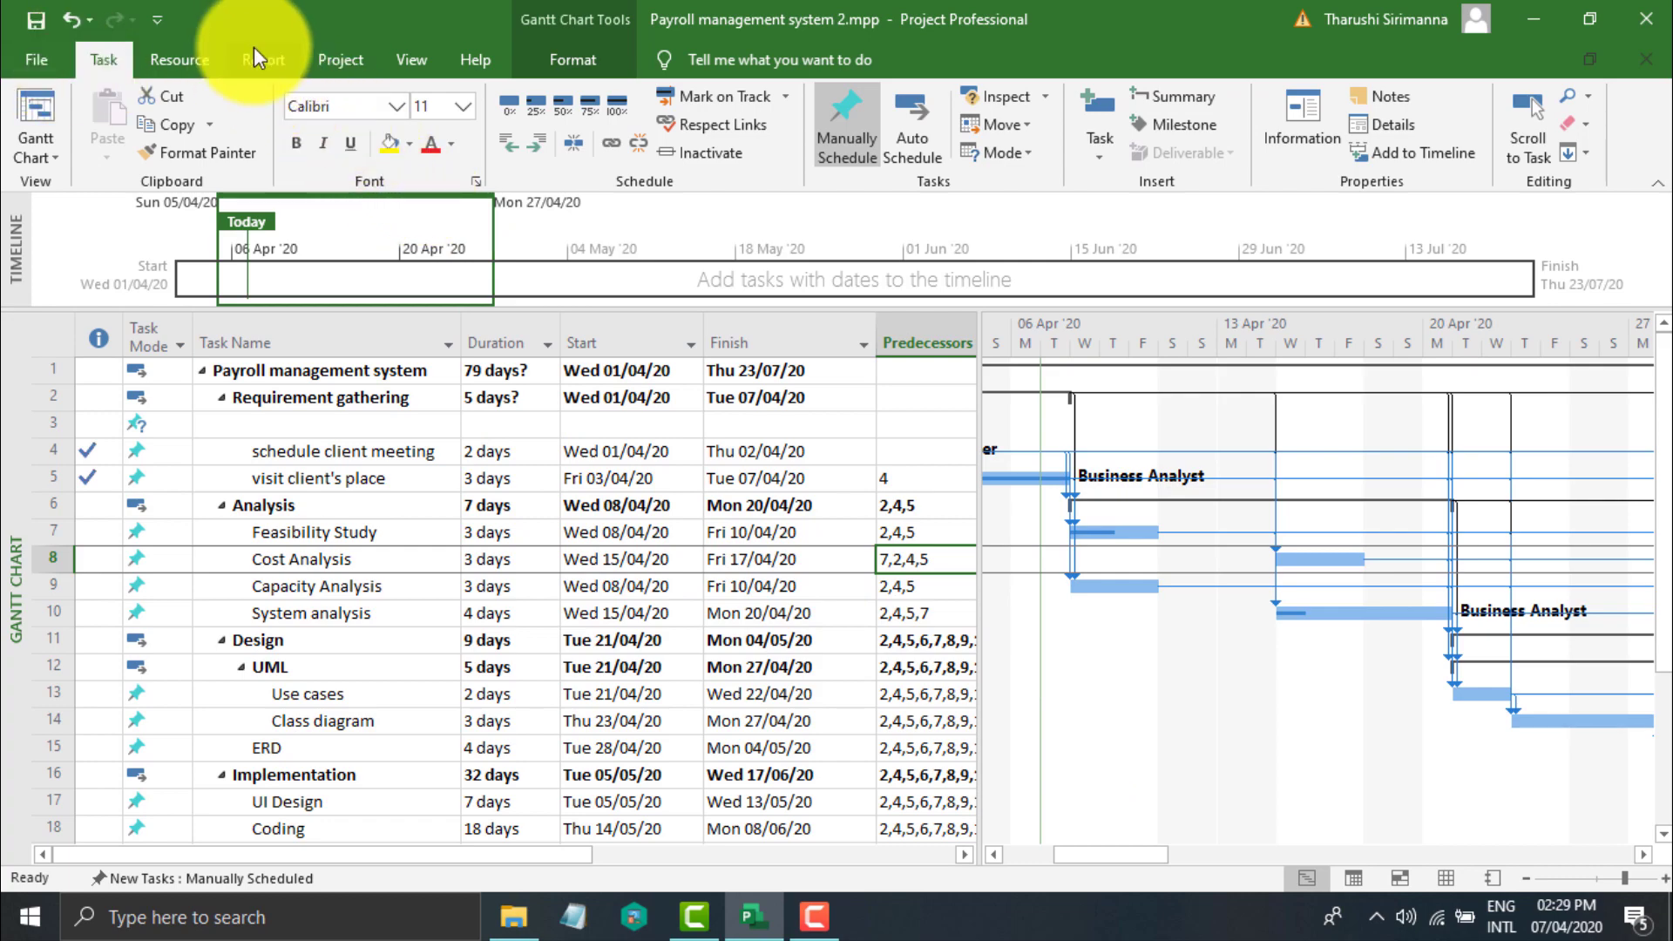
pyautogui.click(620, 56)
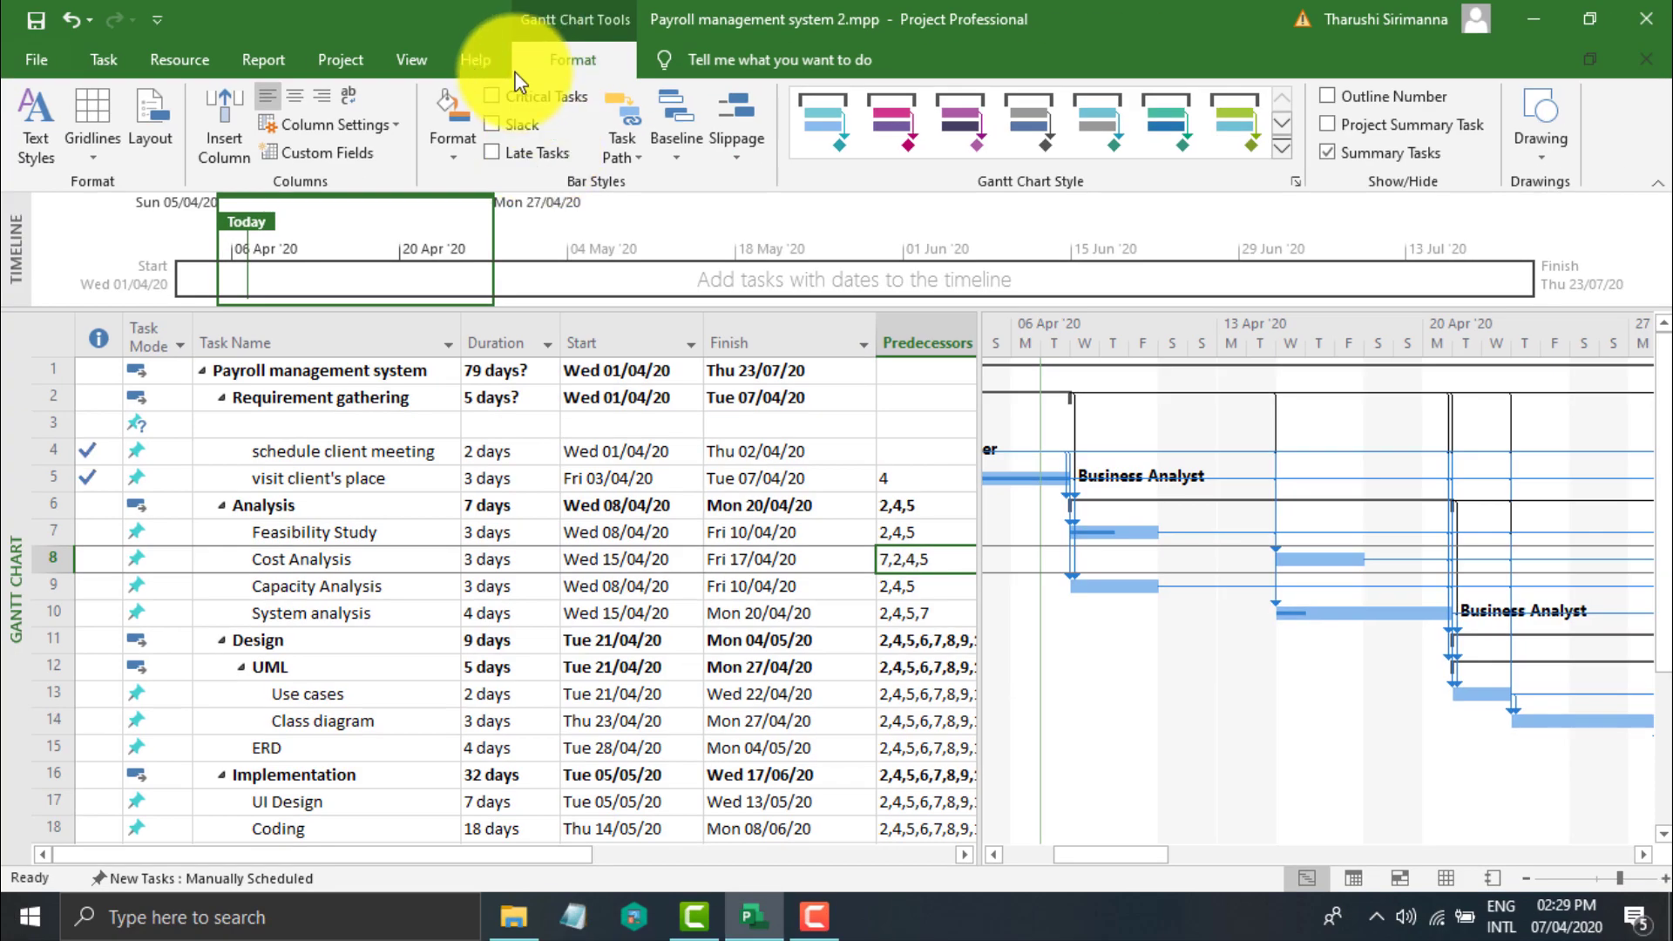
pyautogui.click(493, 97)
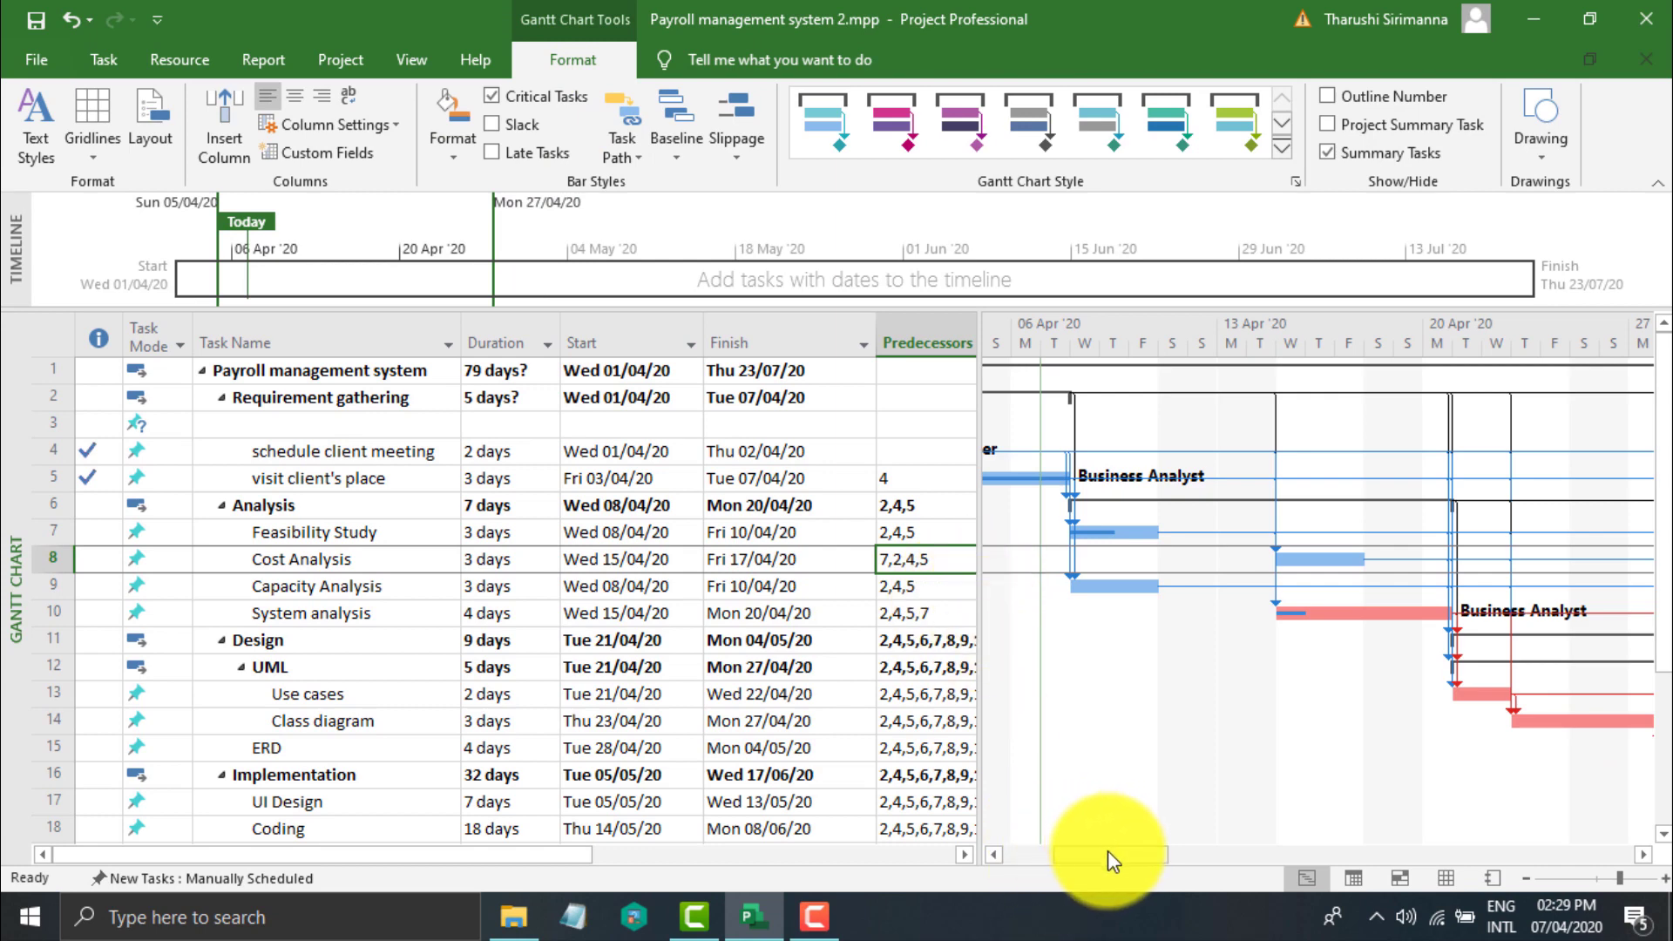
# Enlarge the chart area and trace the critical task bars through to the end of the Maintanance task.
pyautogui.moveTo(1113, 854); pyautogui.dragTo(1217, 854)
pyautogui.moveTo(983, 643); pyautogui.dragTo(772, 602)
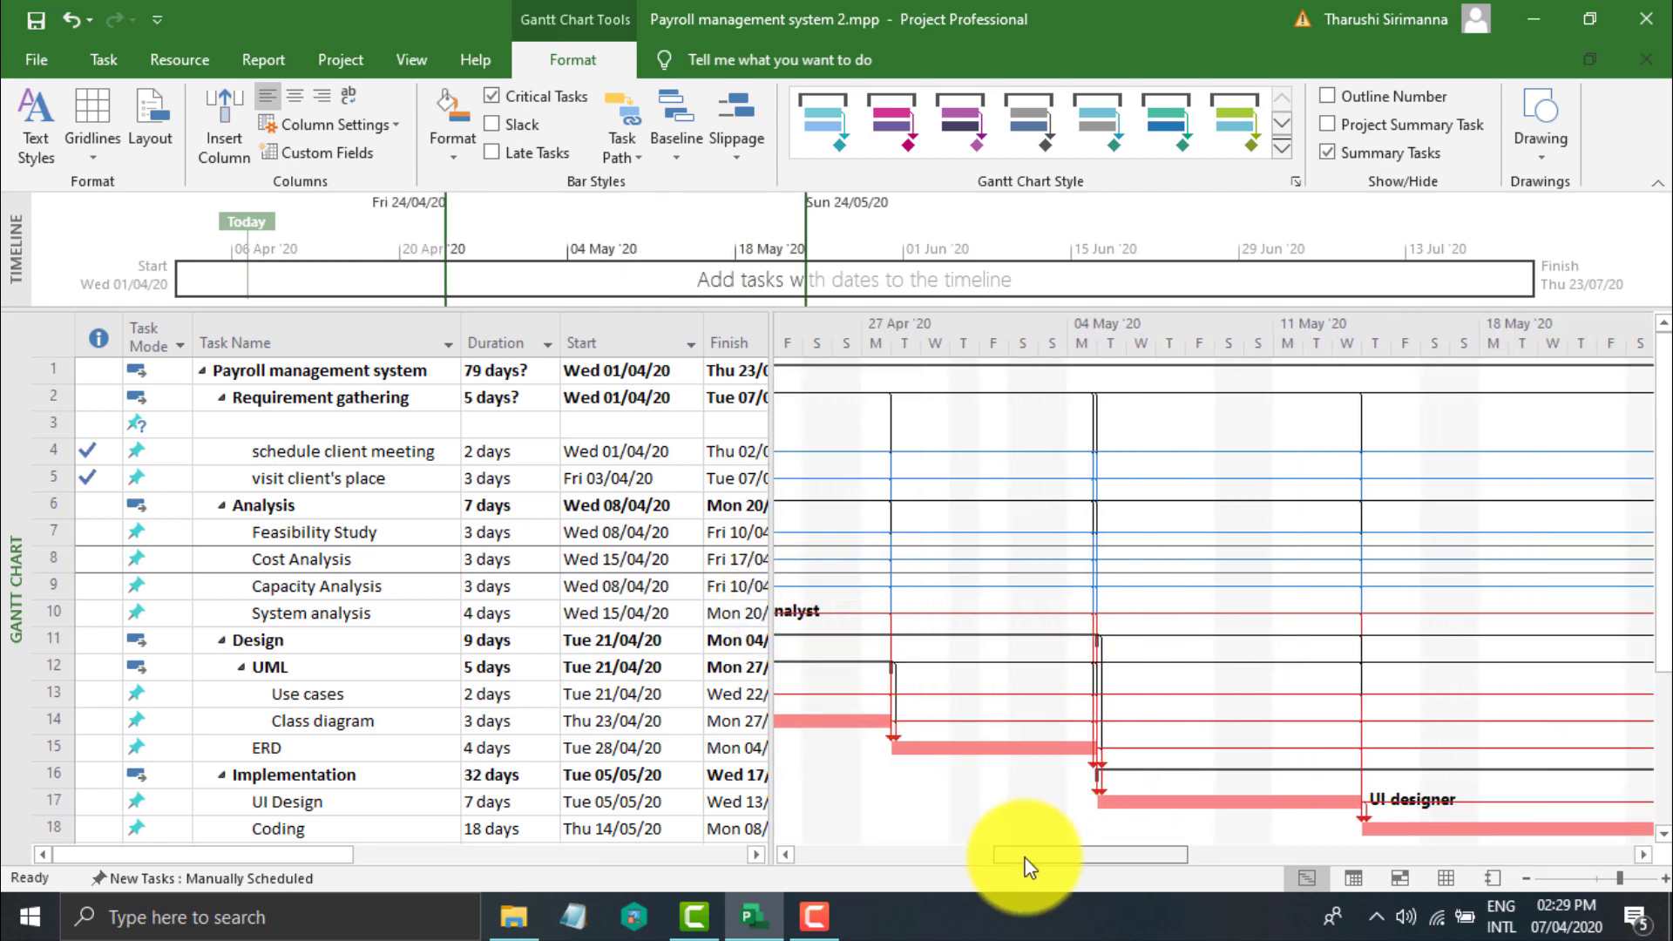
pyautogui.moveTo(1026, 865); pyautogui.dragTo(1550, 867)
pyautogui.scroll(-2, 1122, 751)
pyautogui.scroll(-1, 1123, 751)
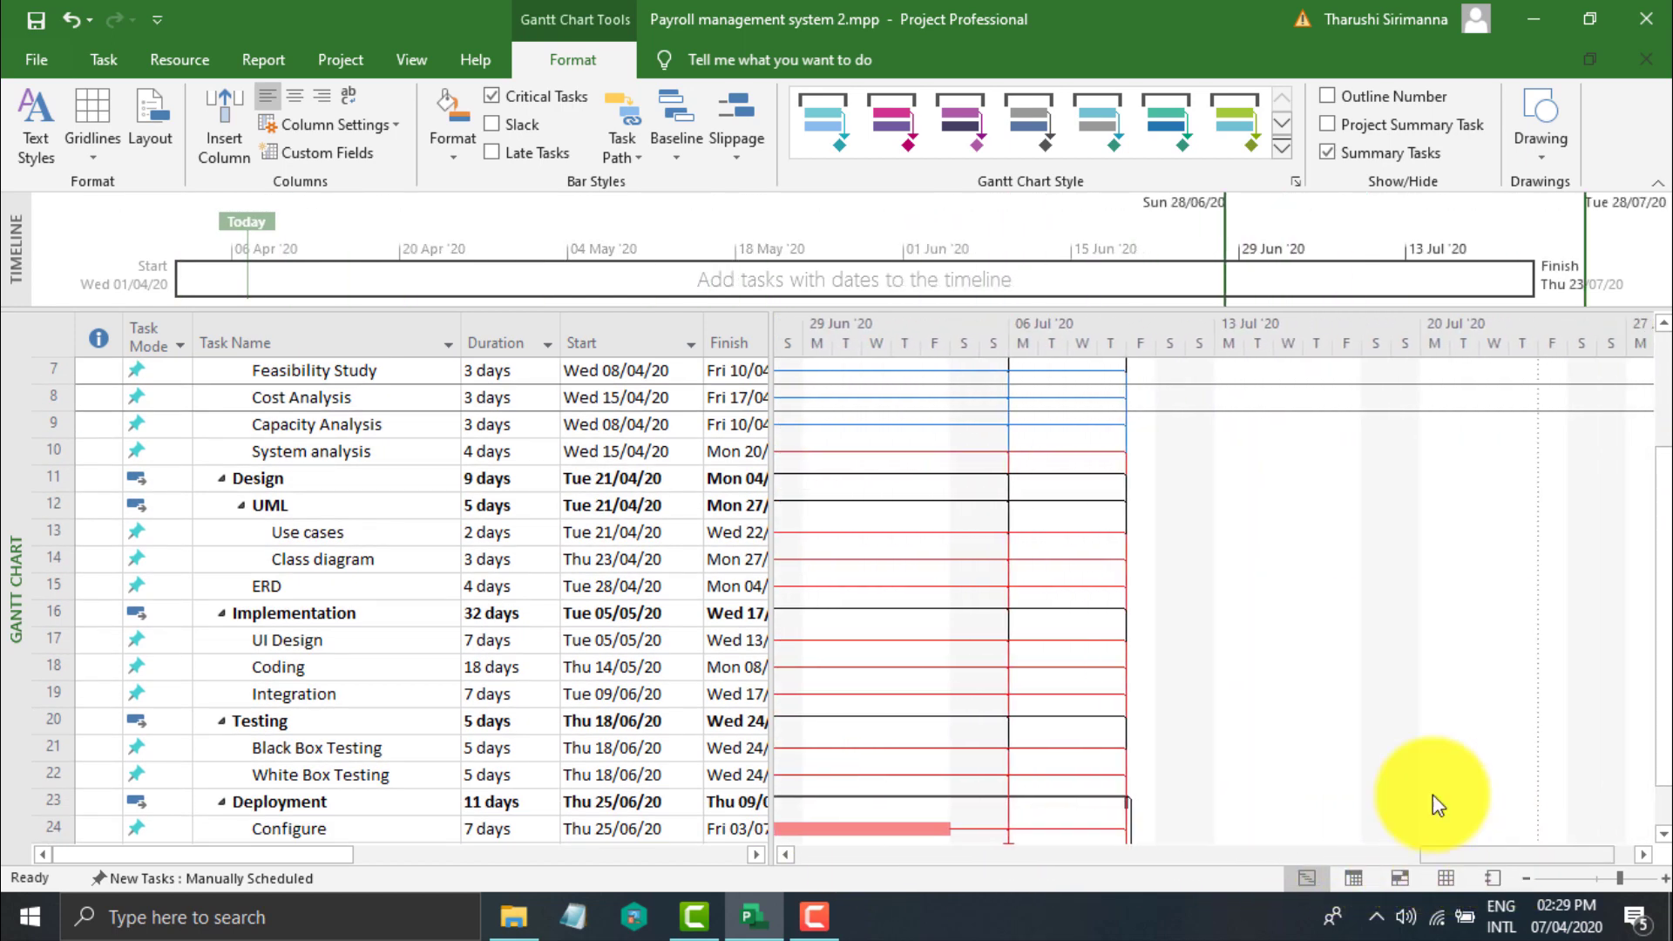
pyautogui.scroll(-6, 1176, 628)
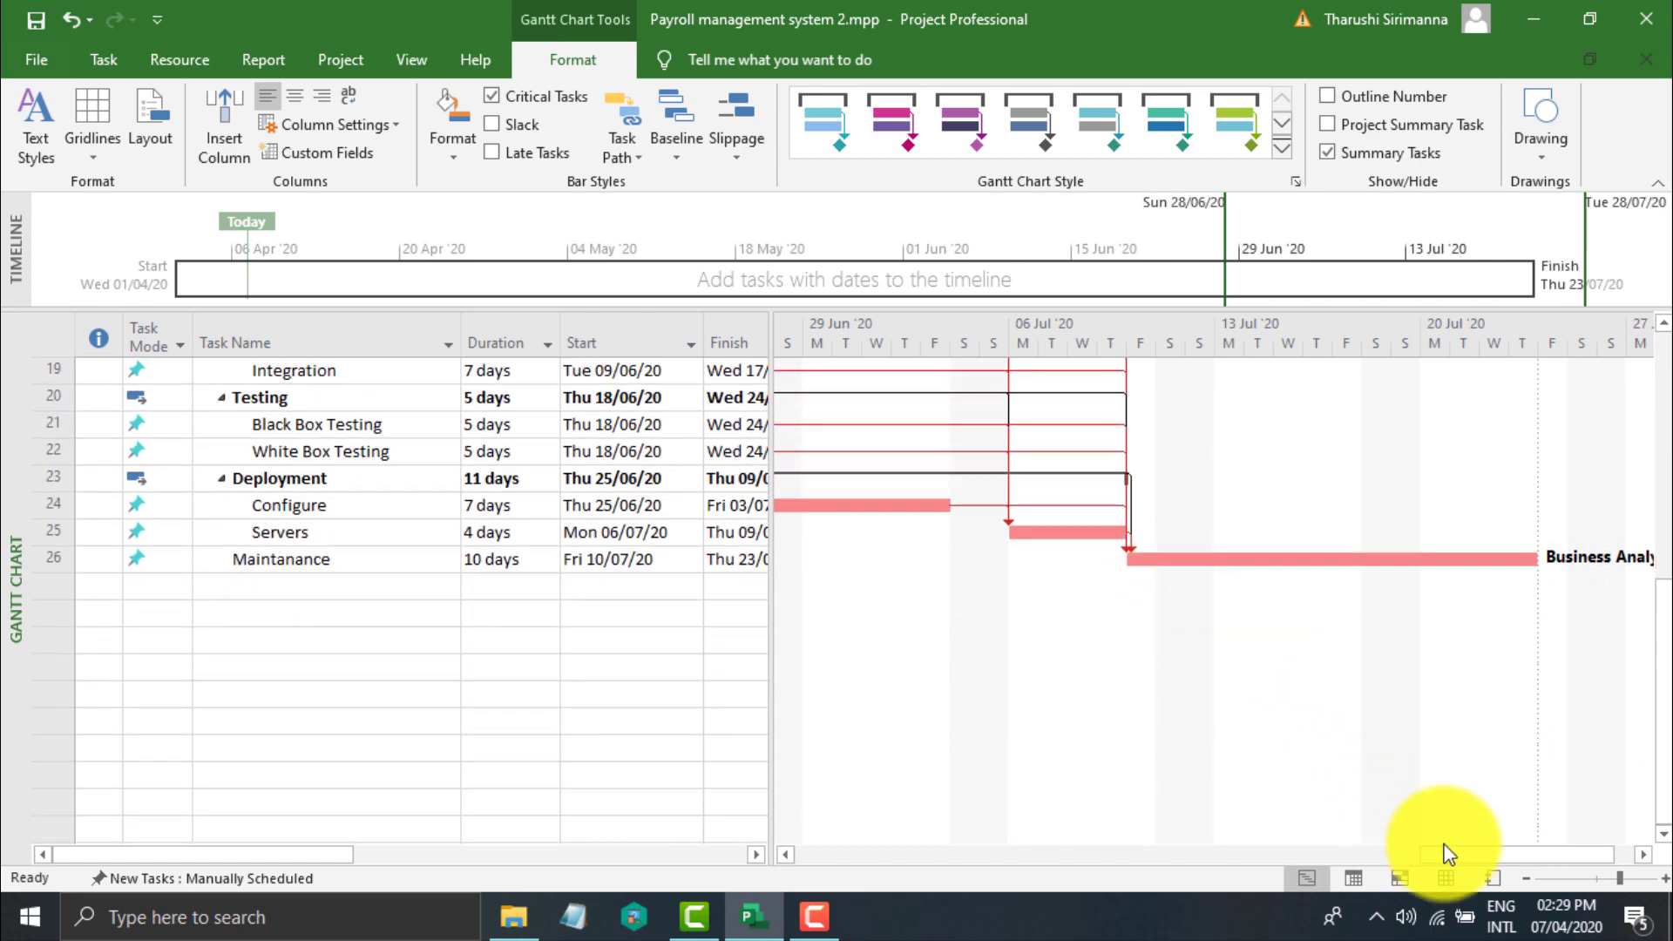
pyautogui.moveTo(1482, 852); pyautogui.dragTo(1501, 855)
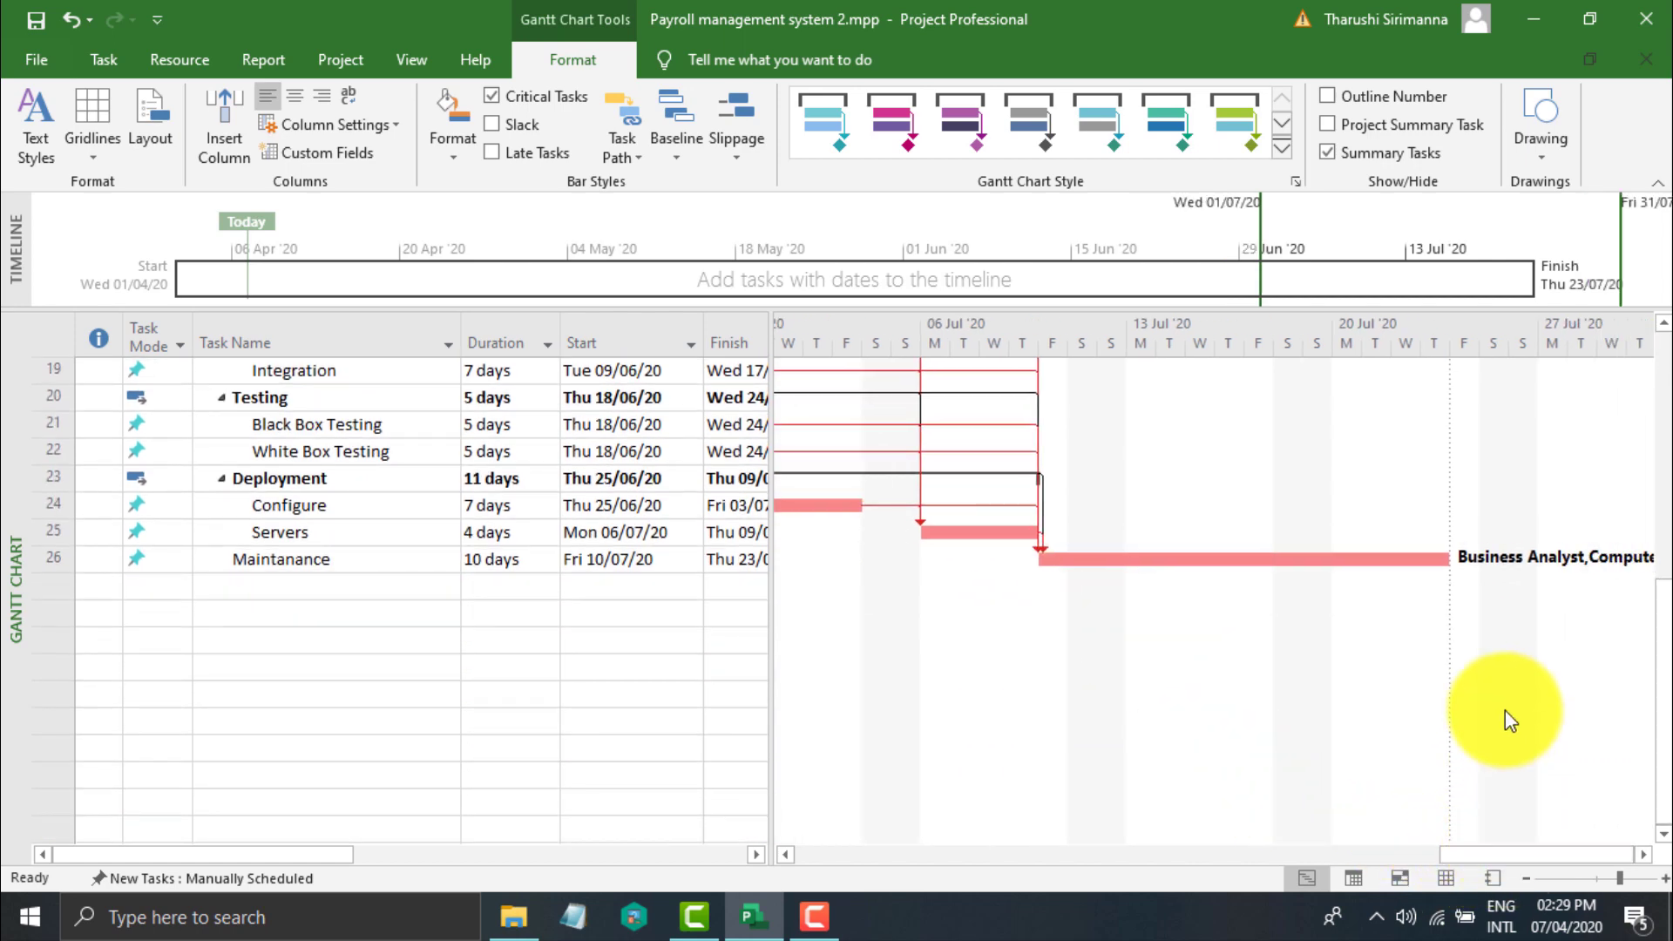
pyautogui.click(1451, 560)
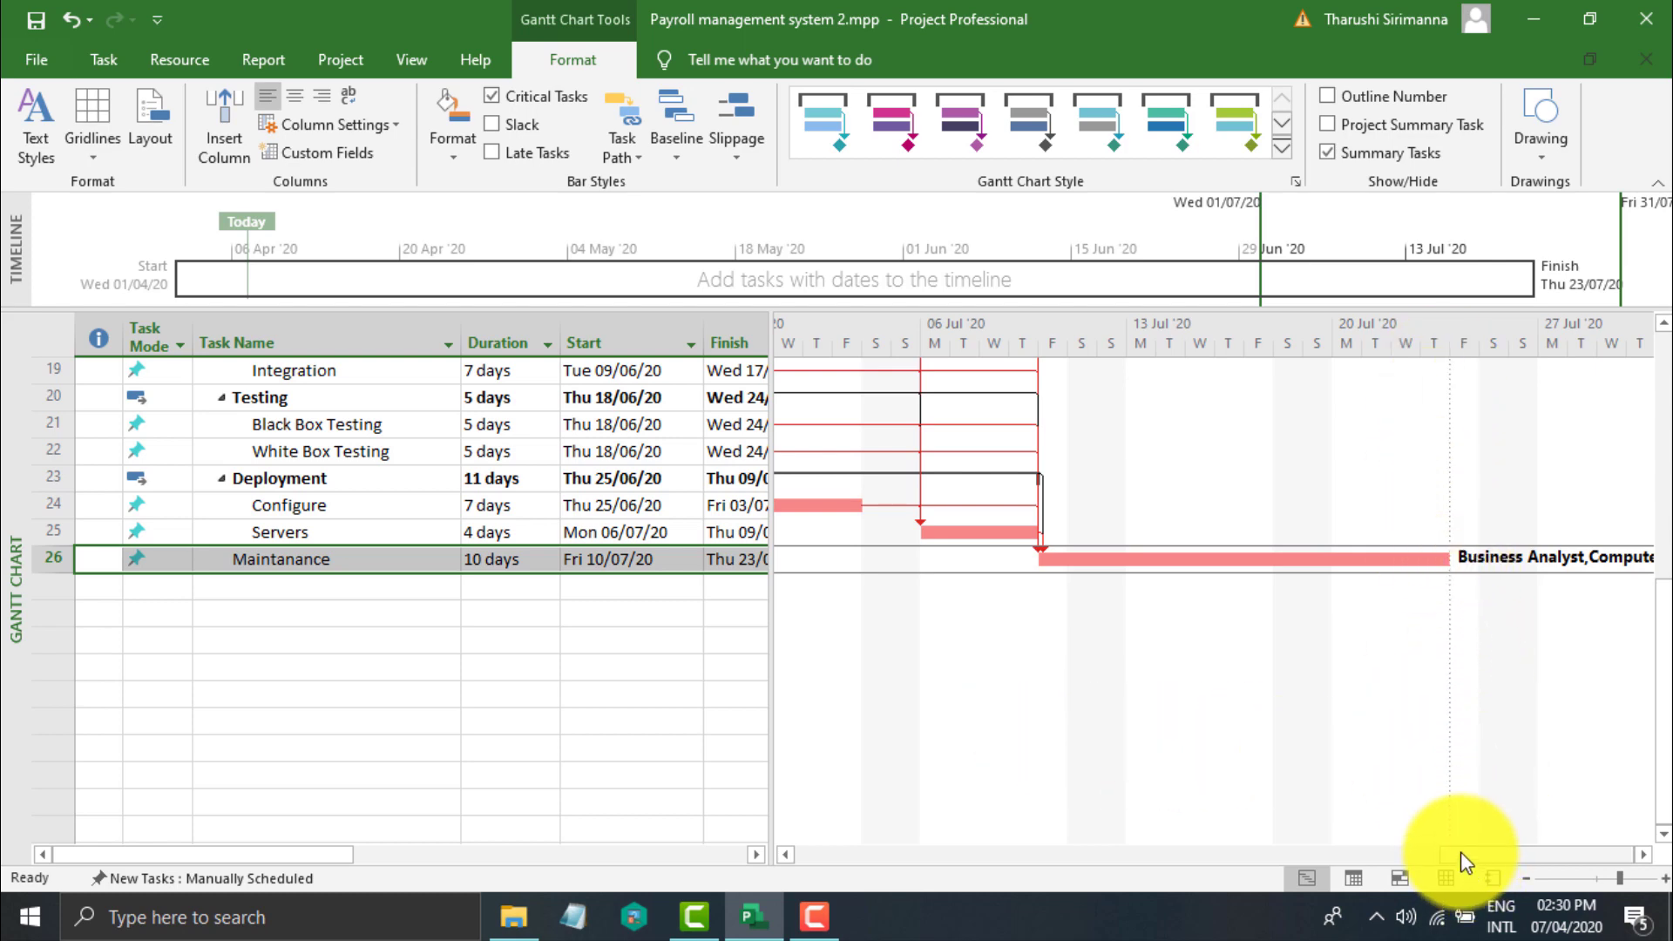
# Go back to the project's start and turn critical task highlighting off and on again to compare the Gantt bars.
pyautogui.moveTo(1444, 854); pyautogui.dragTo(1479, 819)
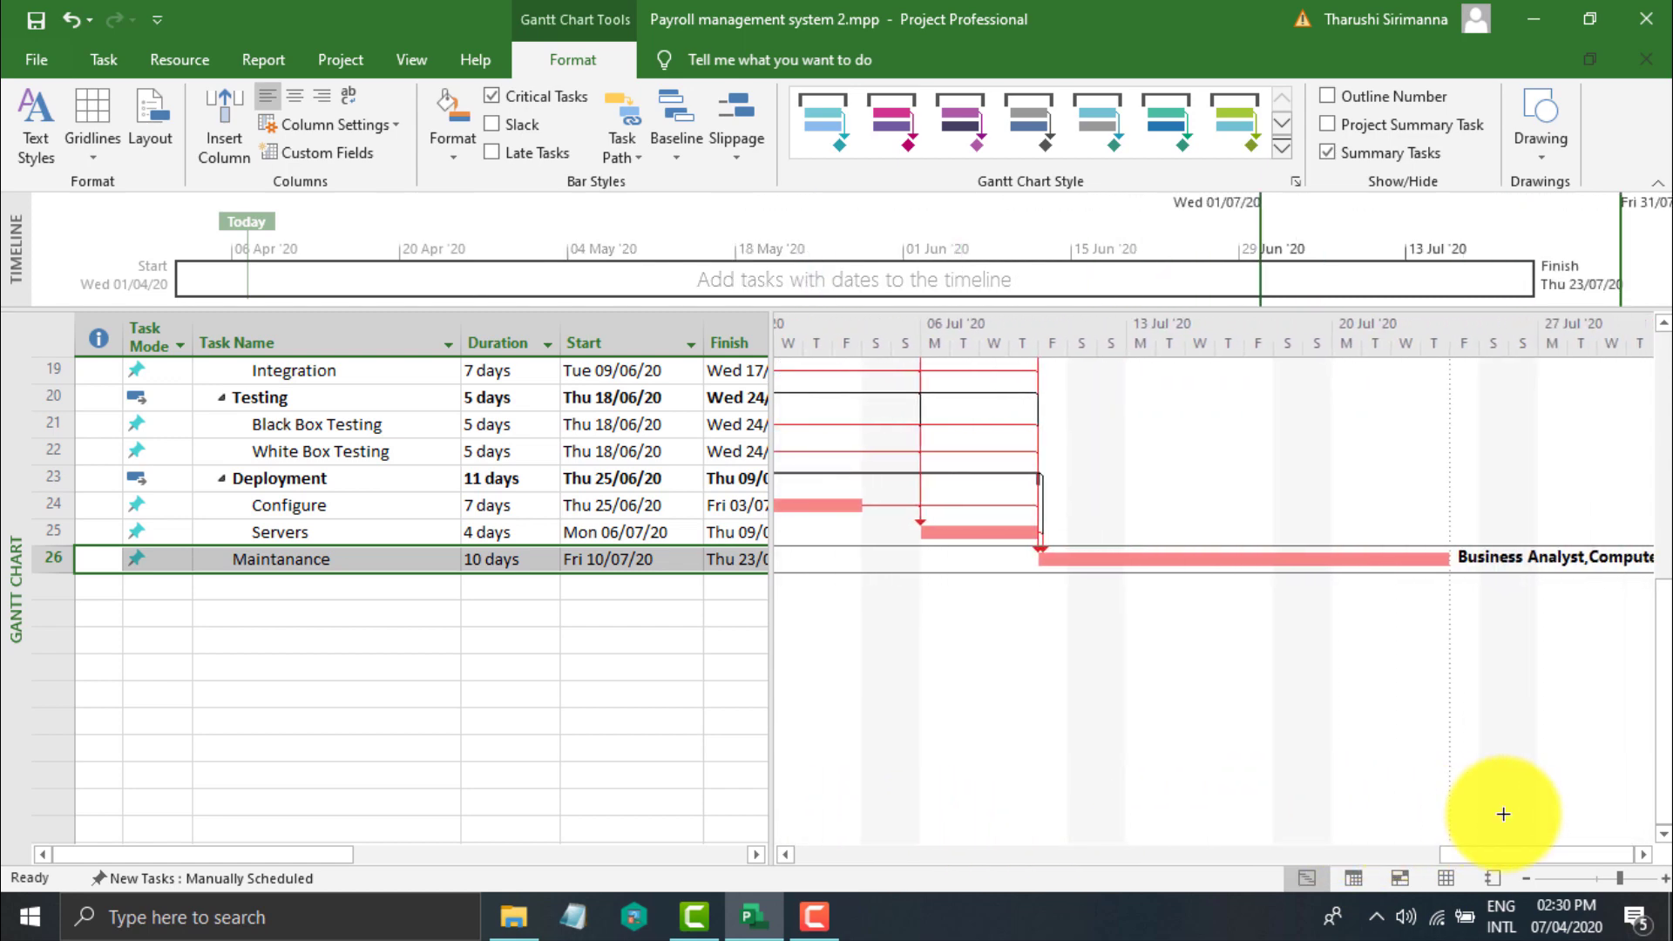
pyautogui.scroll(1, 1359, 714)
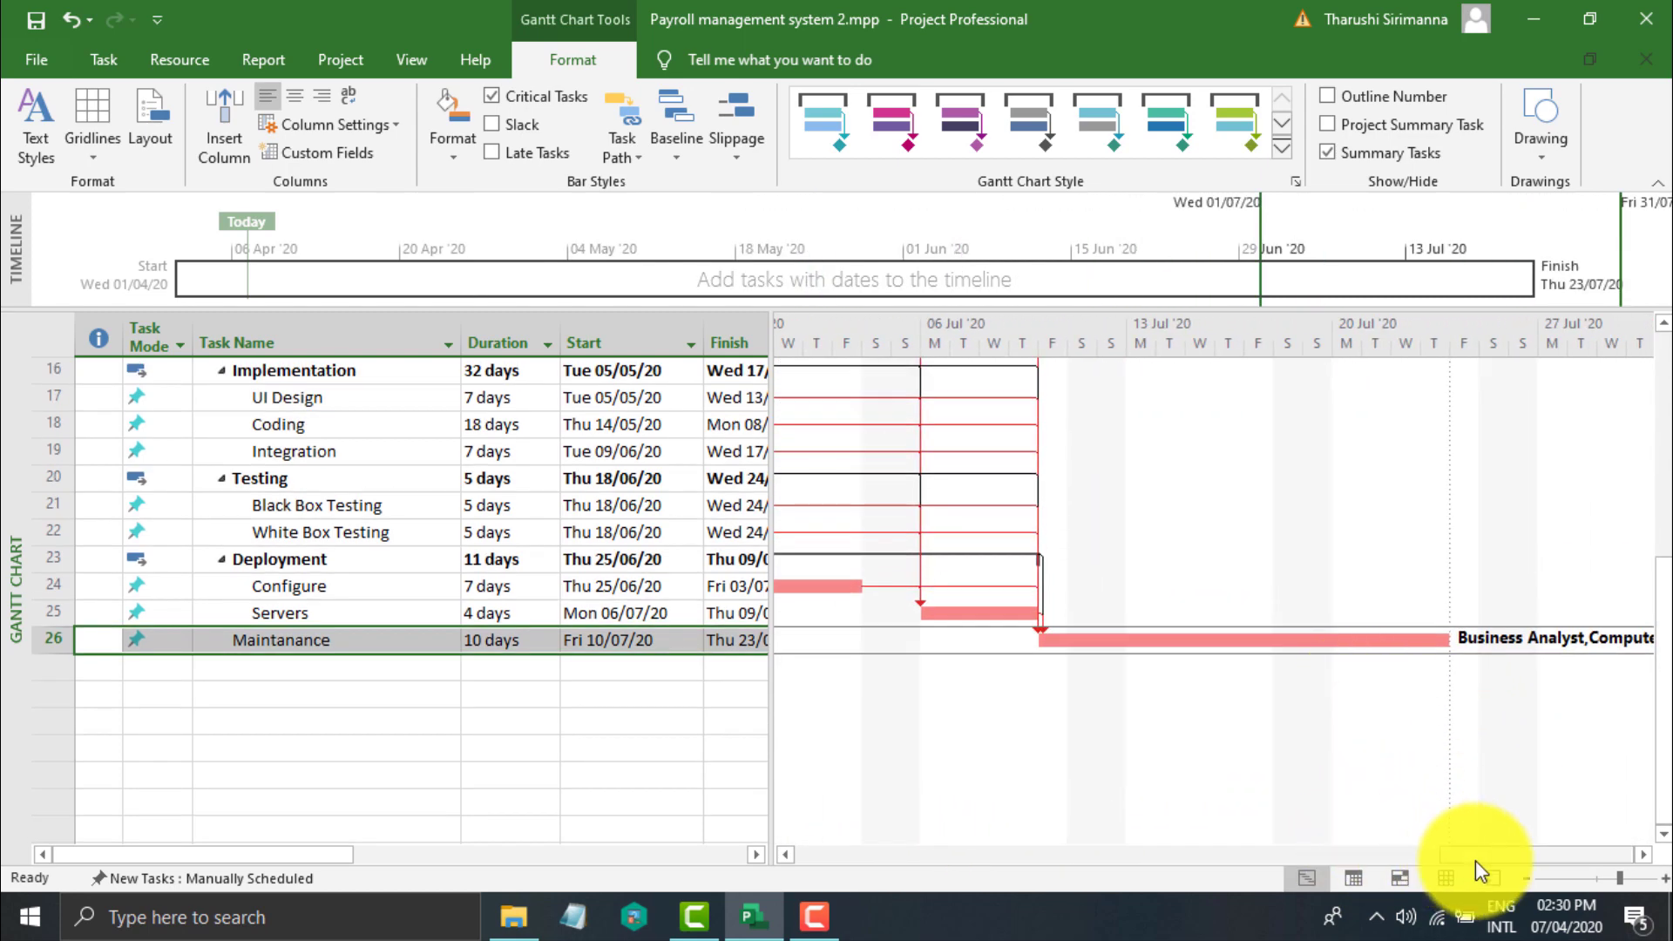
pyautogui.moveTo(1439, 849); pyautogui.dragTo(900, 817)
pyautogui.scroll(3, 1116, 691)
pyautogui.scroll(2, 1116, 690)
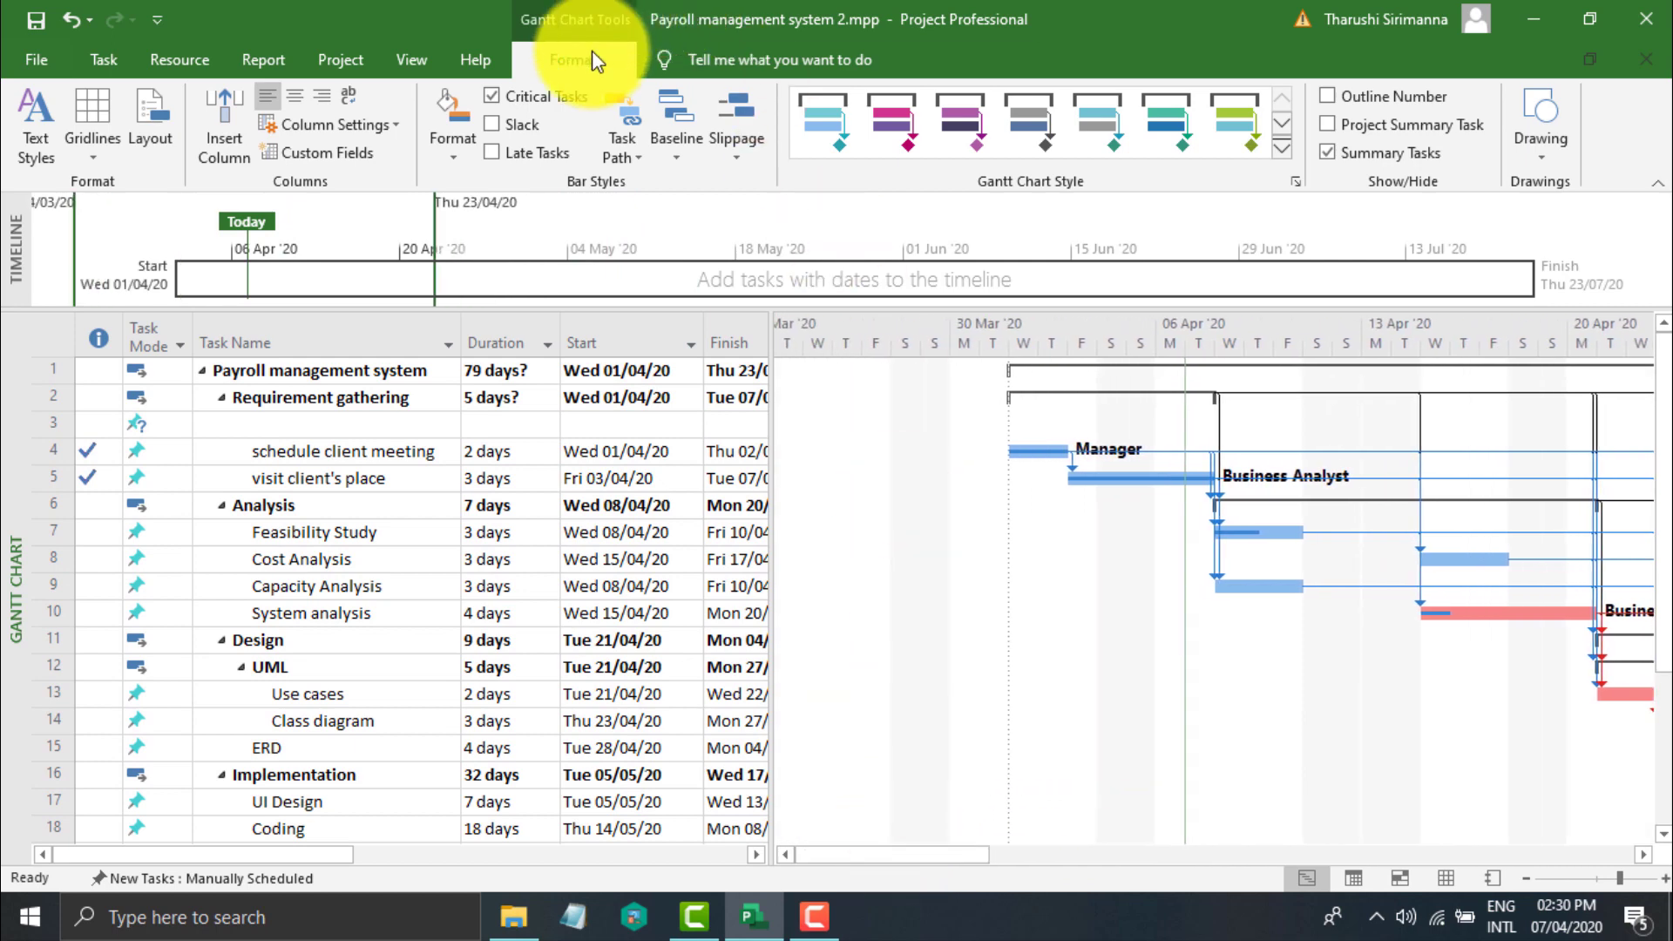
pyautogui.click(494, 100)
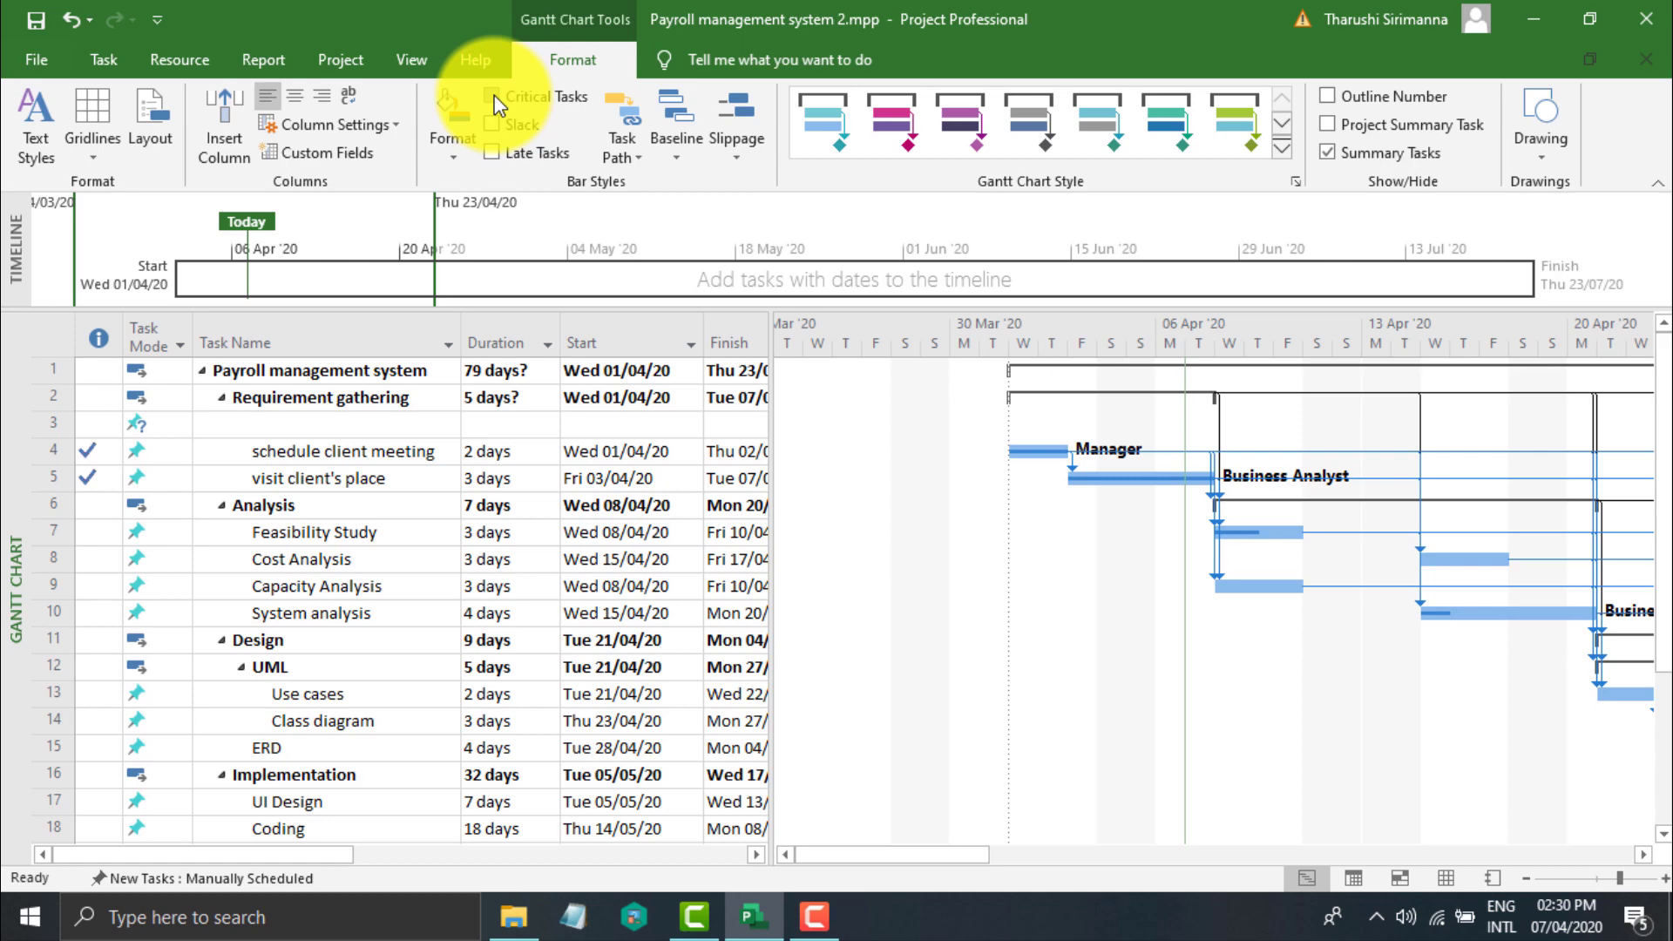
pyautogui.click(494, 101)
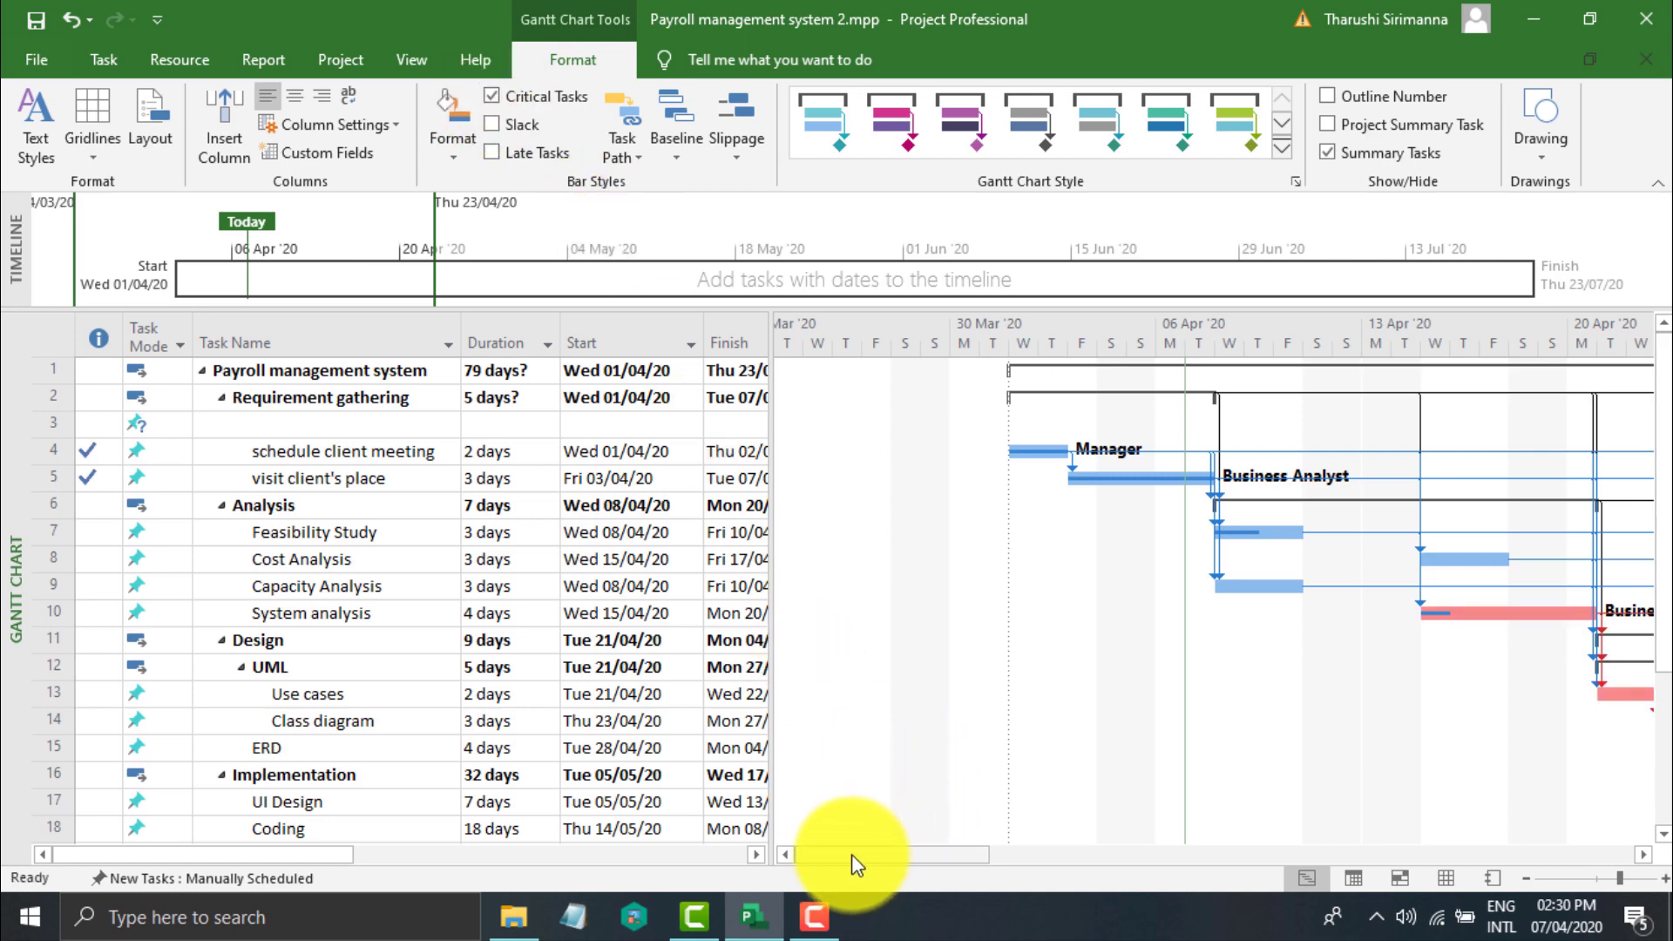
# Inspect the System analysis task's Gantt bar and duration, widening the task table to show the full finish dates.
pyautogui.scroll(-4, 393, 673)
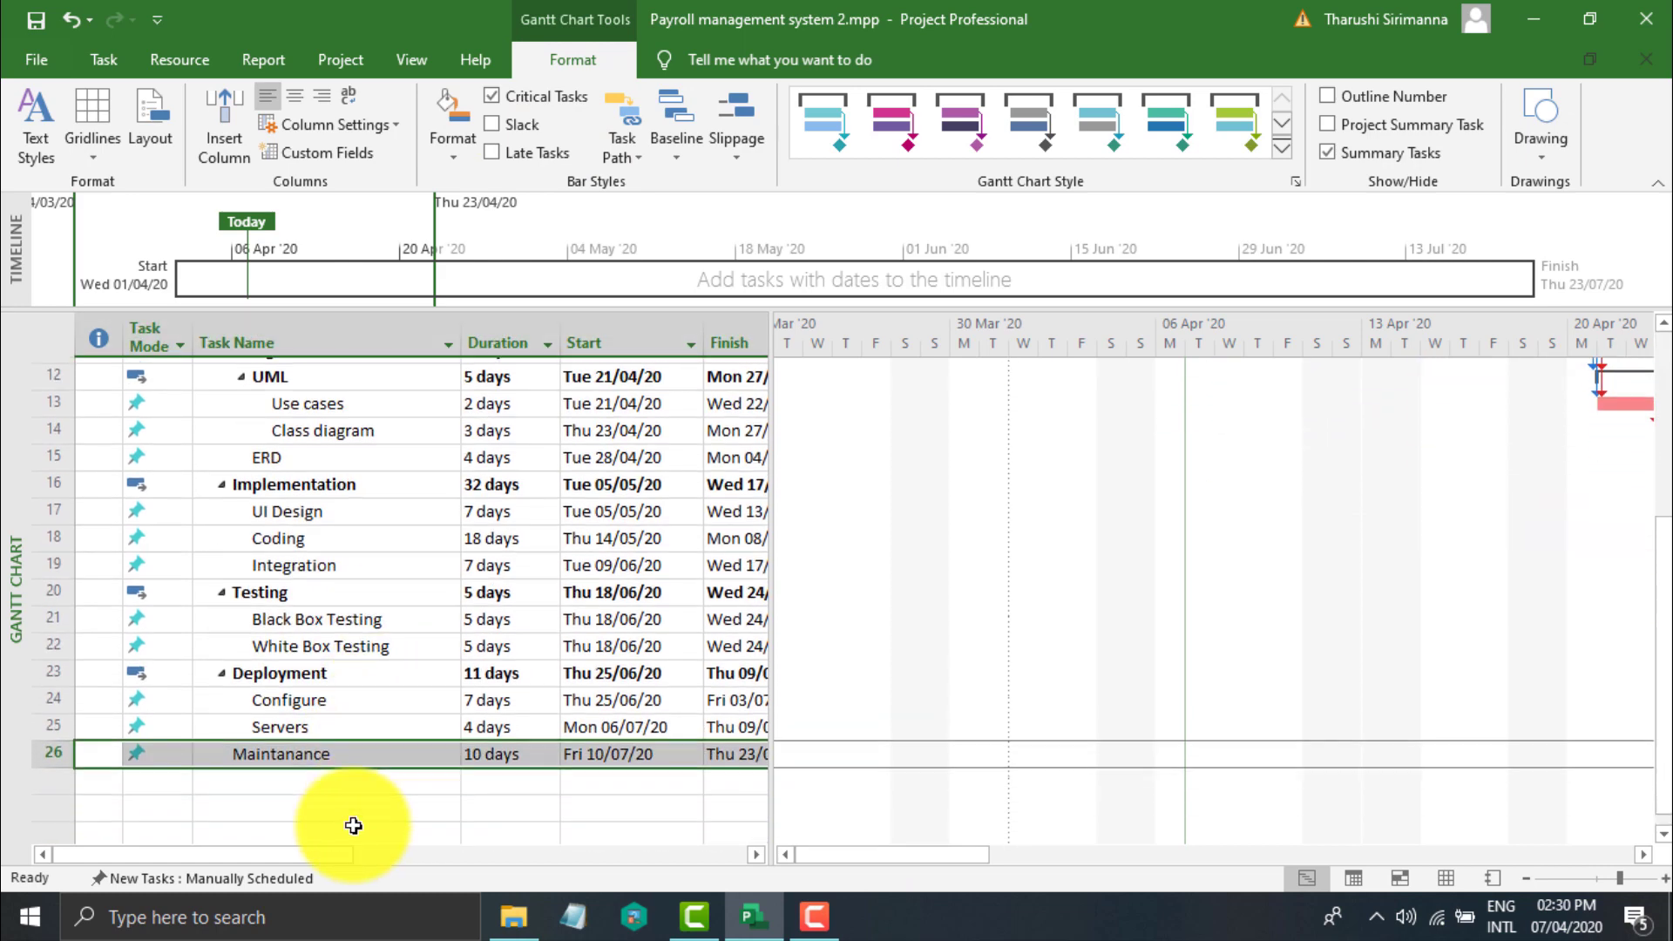
pyautogui.scroll(4, 857, 773)
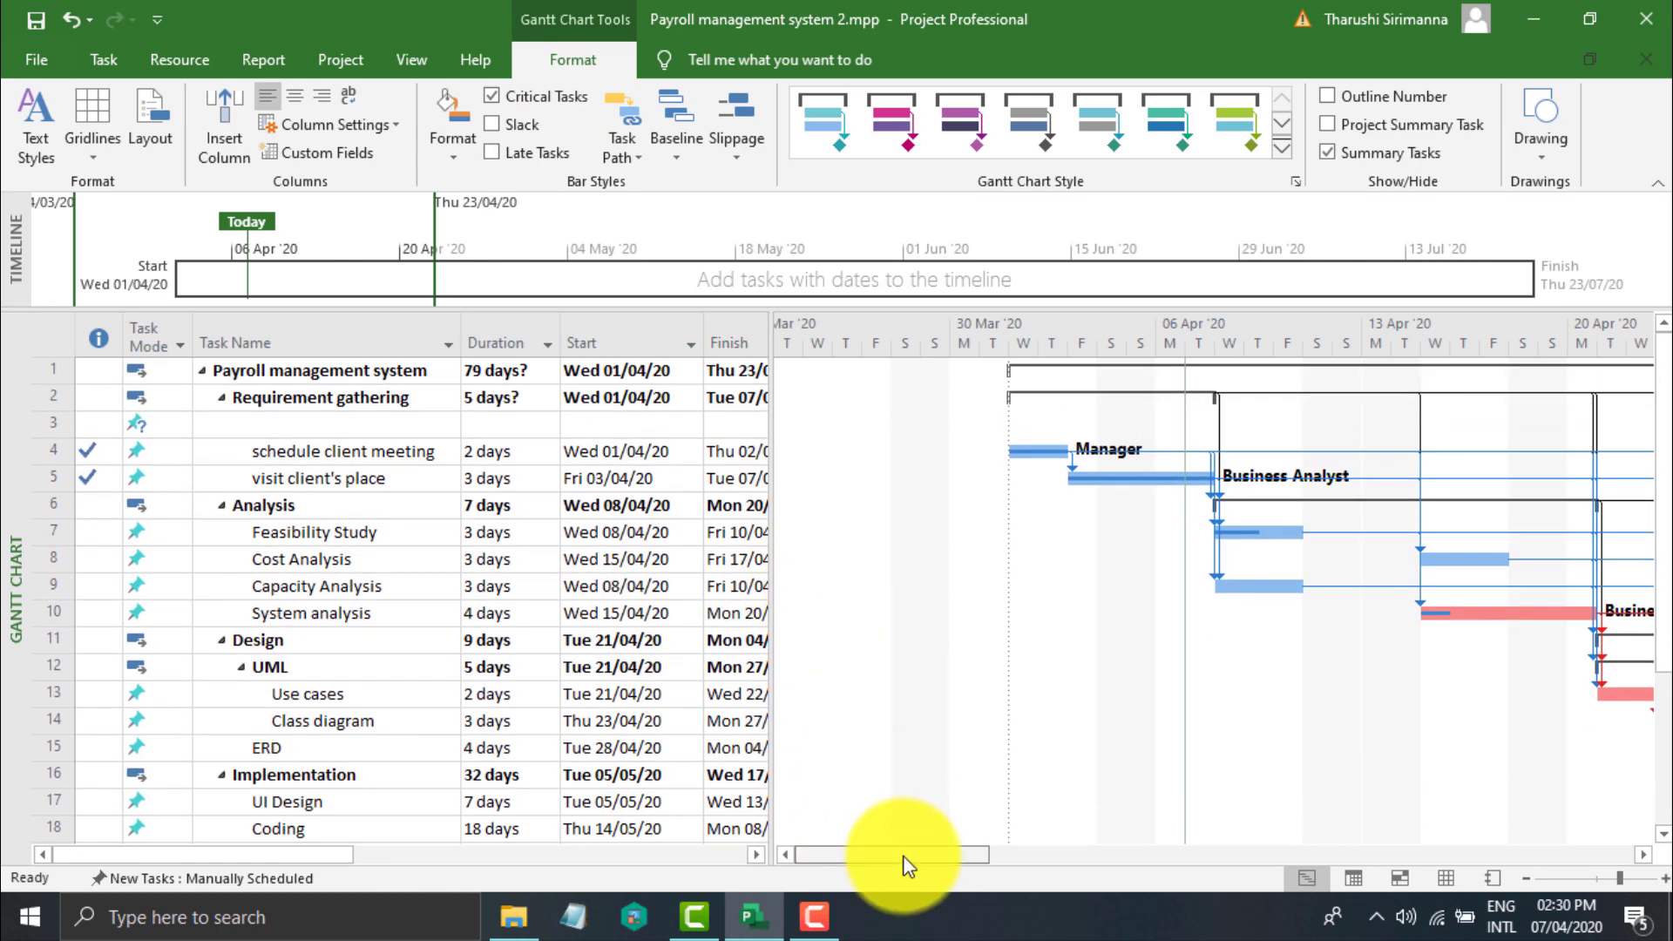
pyautogui.moveTo(906, 865); pyautogui.dragTo(962, 856)
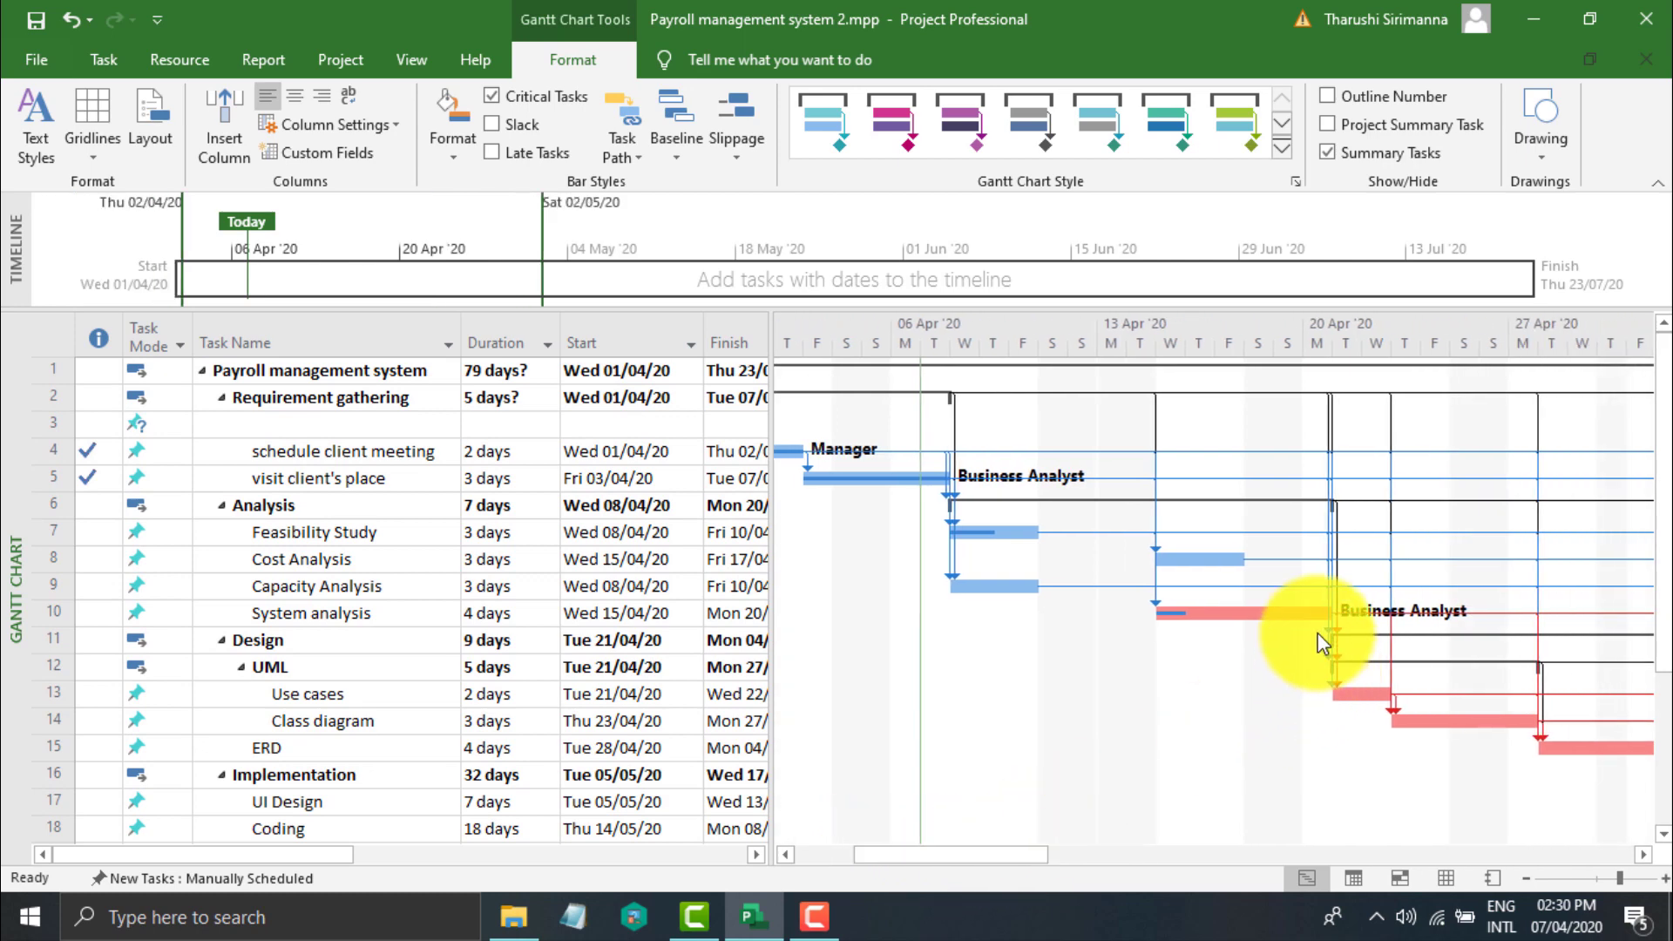
pyautogui.click(1273, 614)
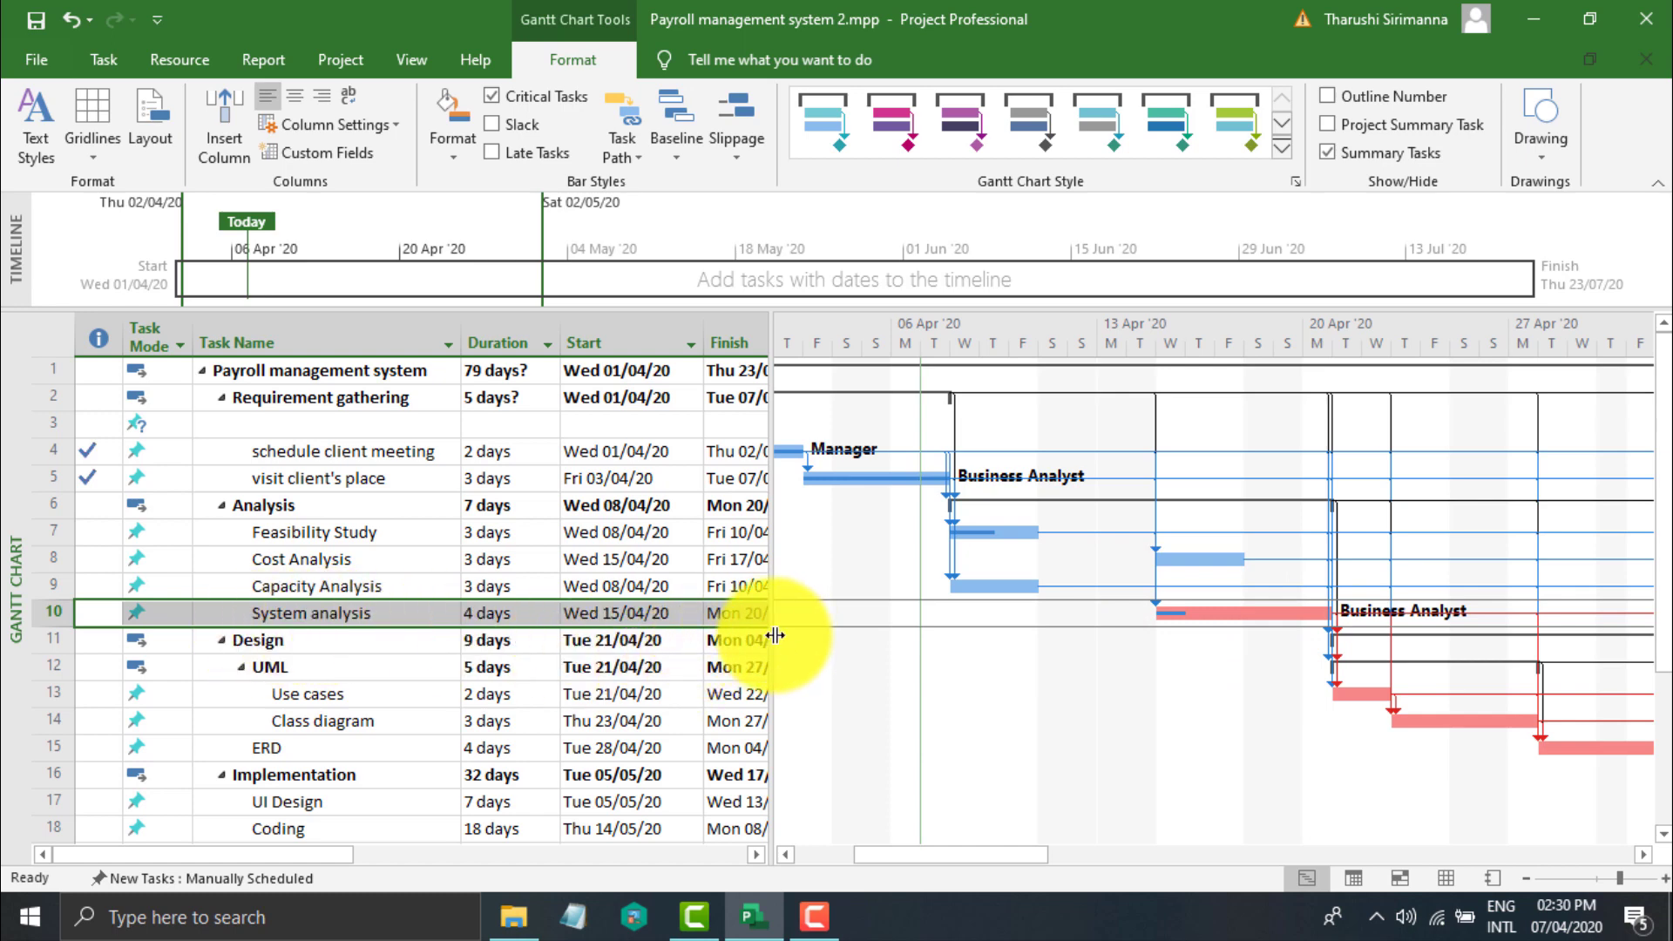
pyautogui.moveTo(774, 635); pyautogui.dragTo(858, 633)
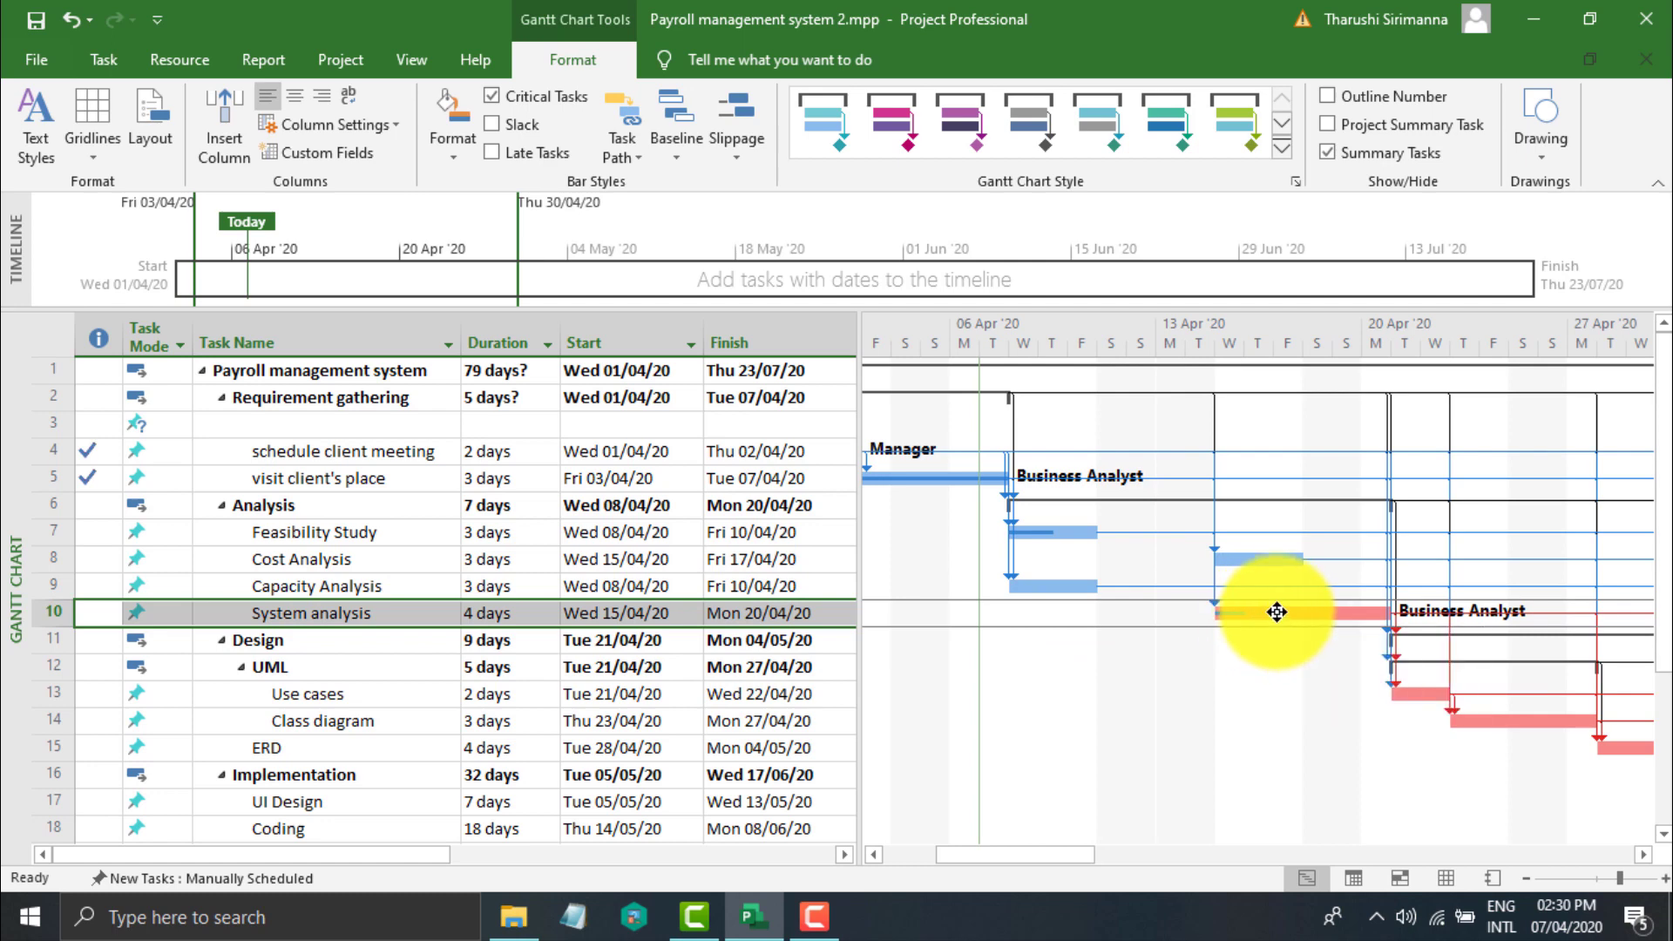
pyautogui.click(488, 614)
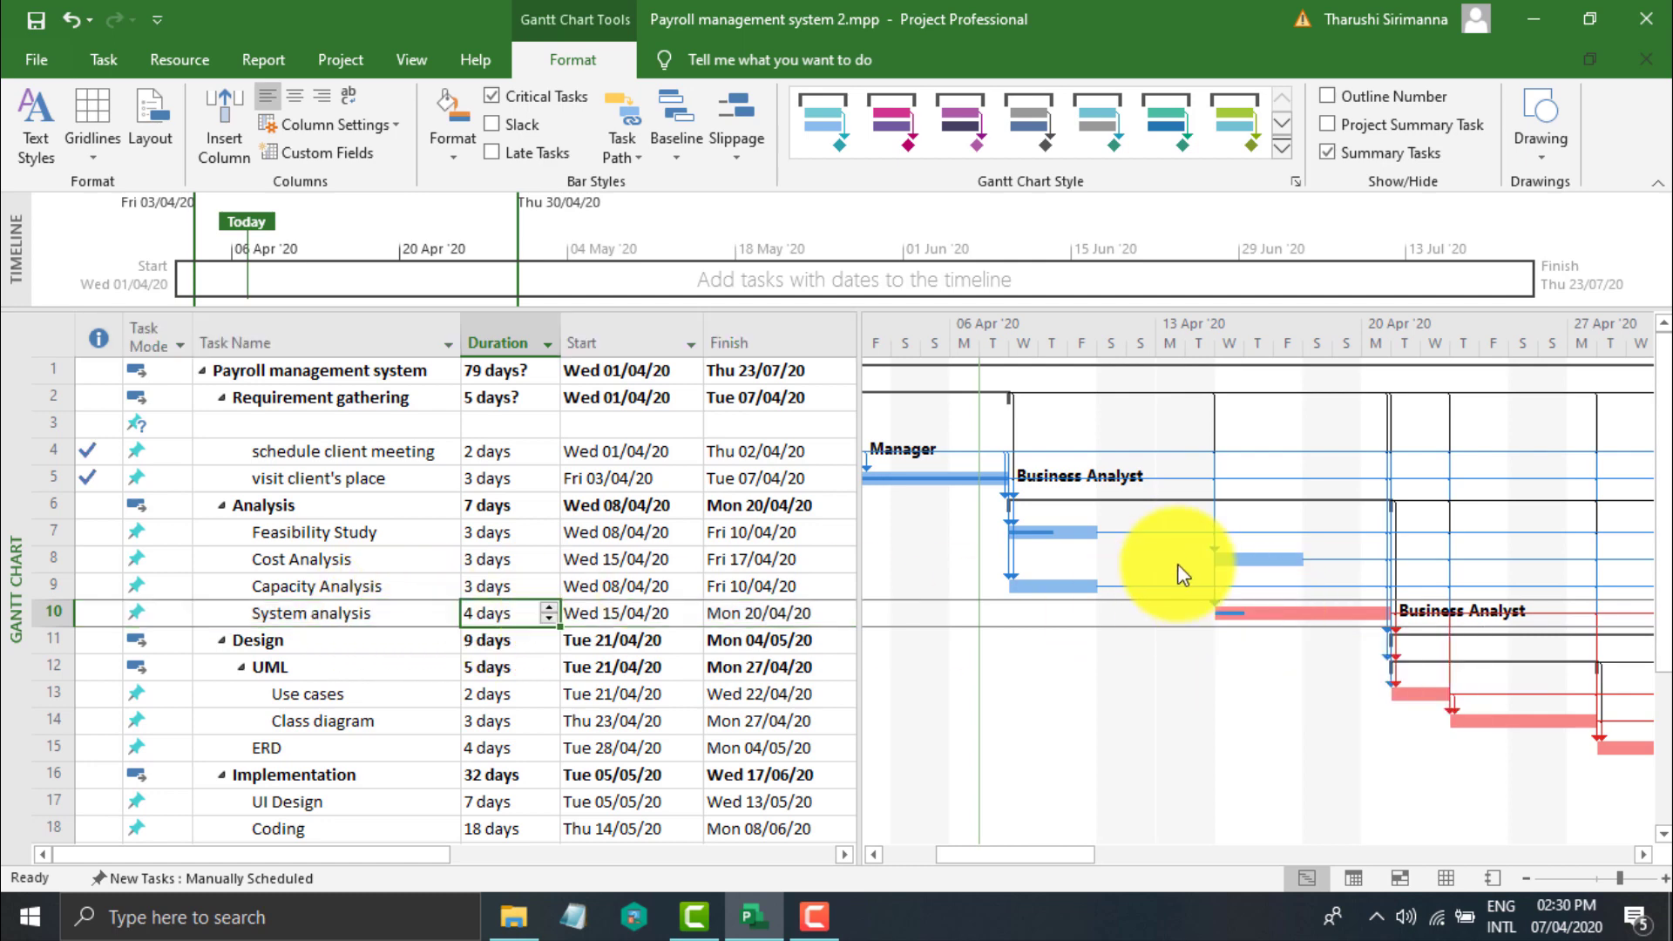
# Compare the Gantt bar of Cost Analysis with that of System analysis, including where each one ends.
pyautogui.click(1251, 560)
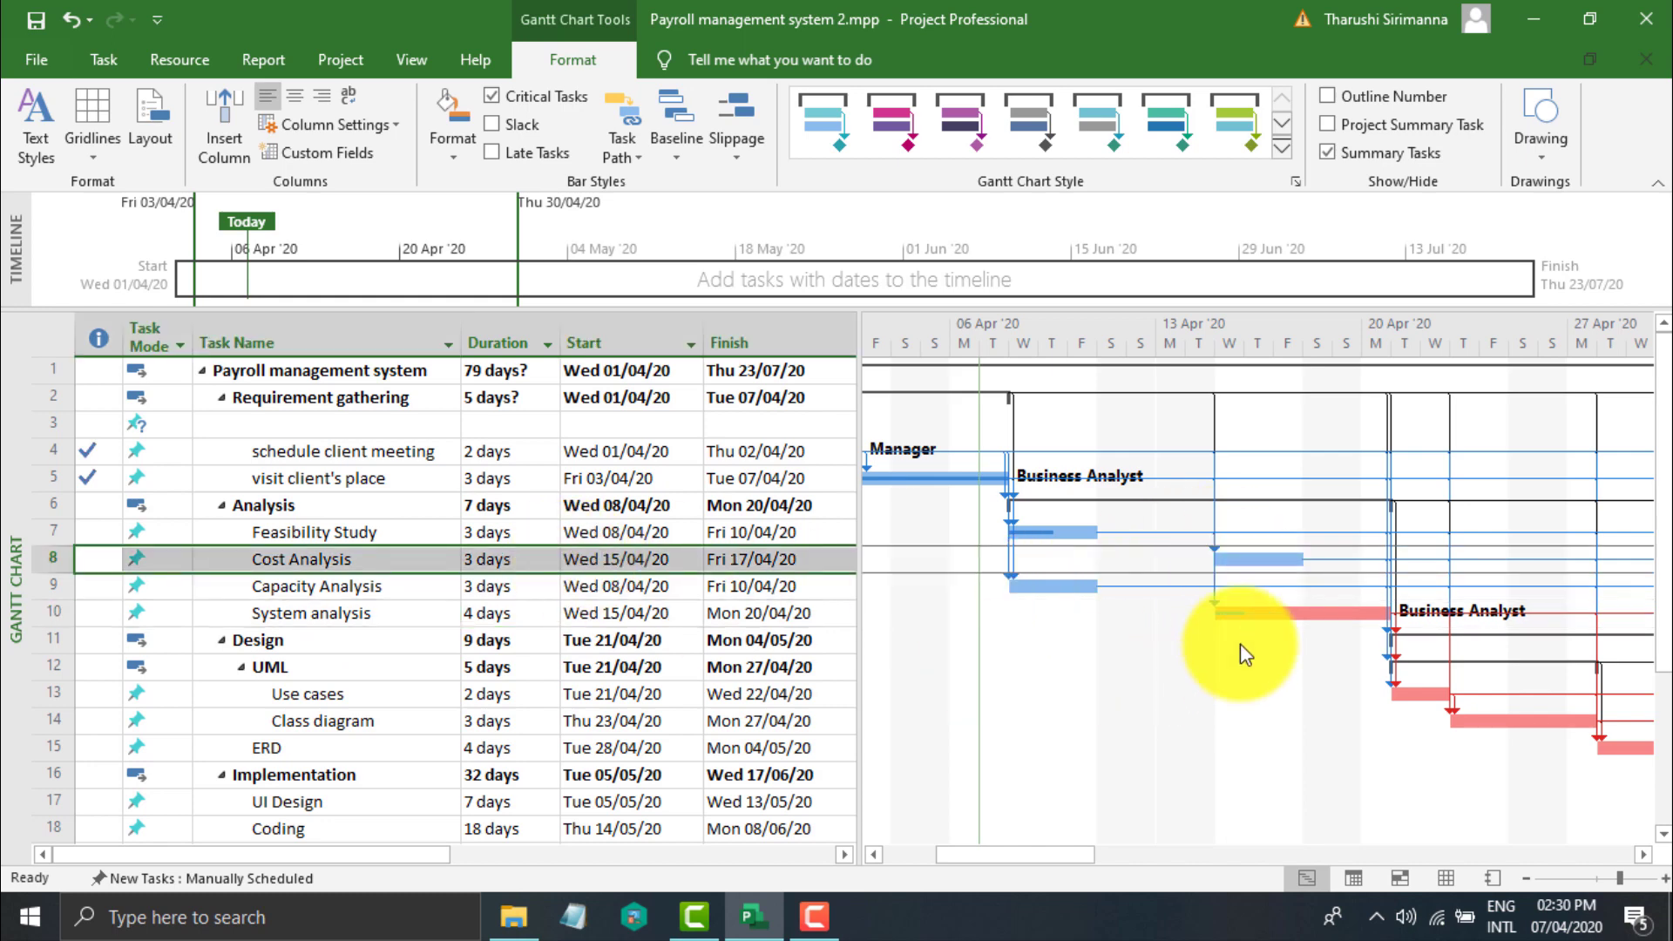
pyautogui.click(1273, 611)
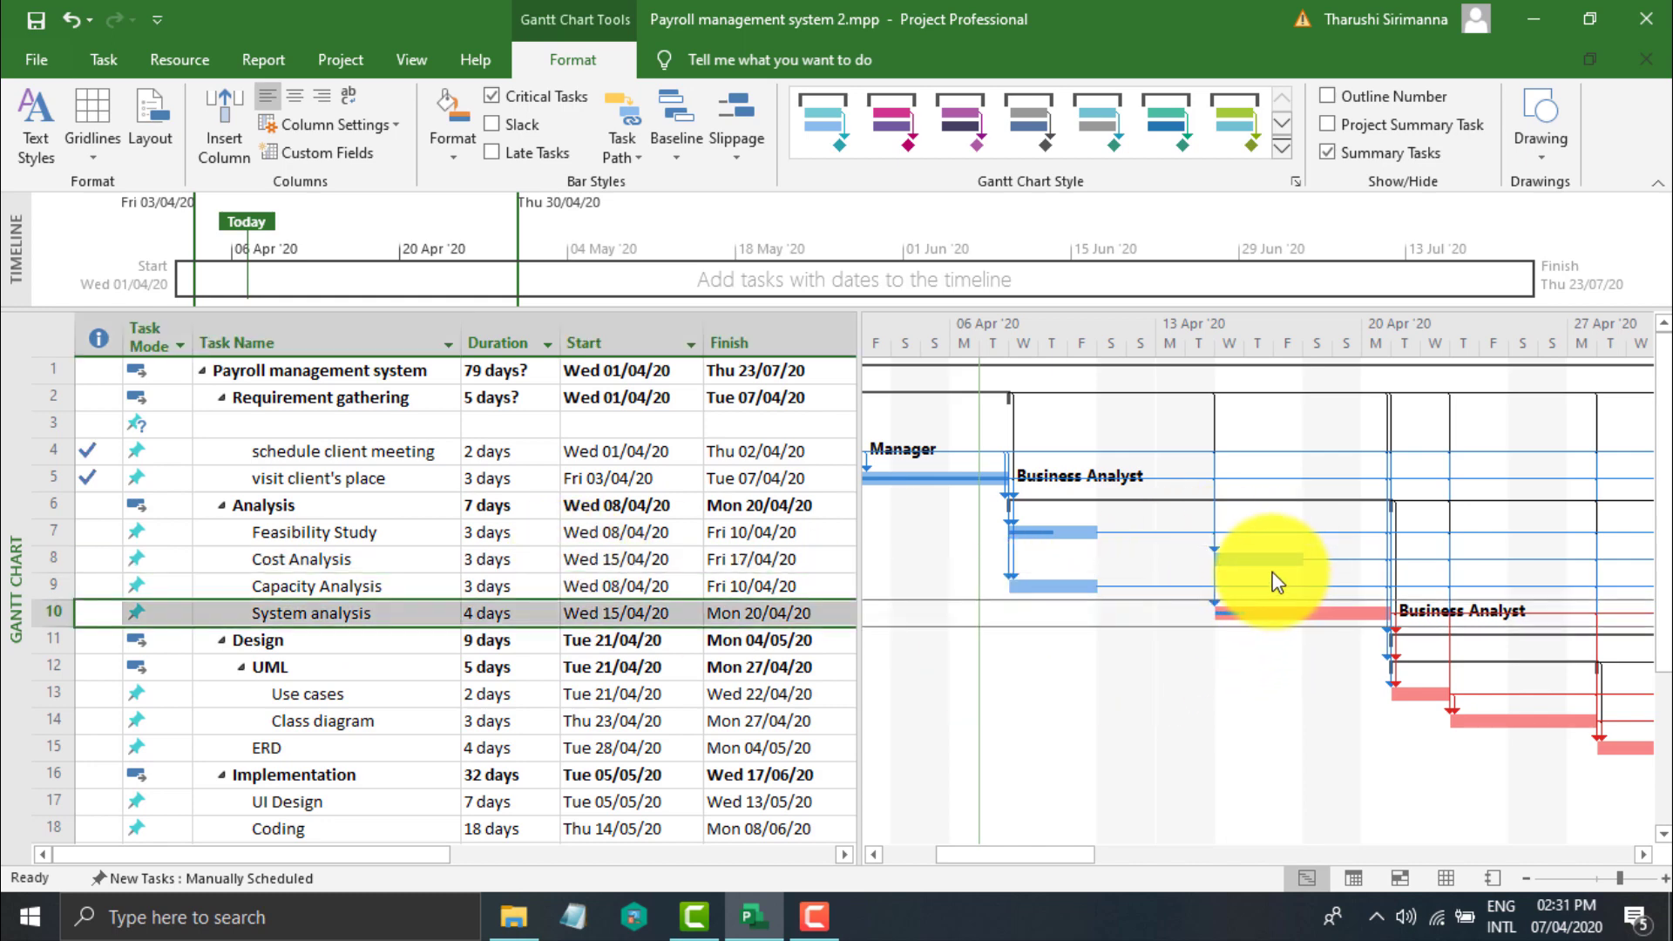
pyautogui.click(1273, 558)
pyautogui.click(1281, 616)
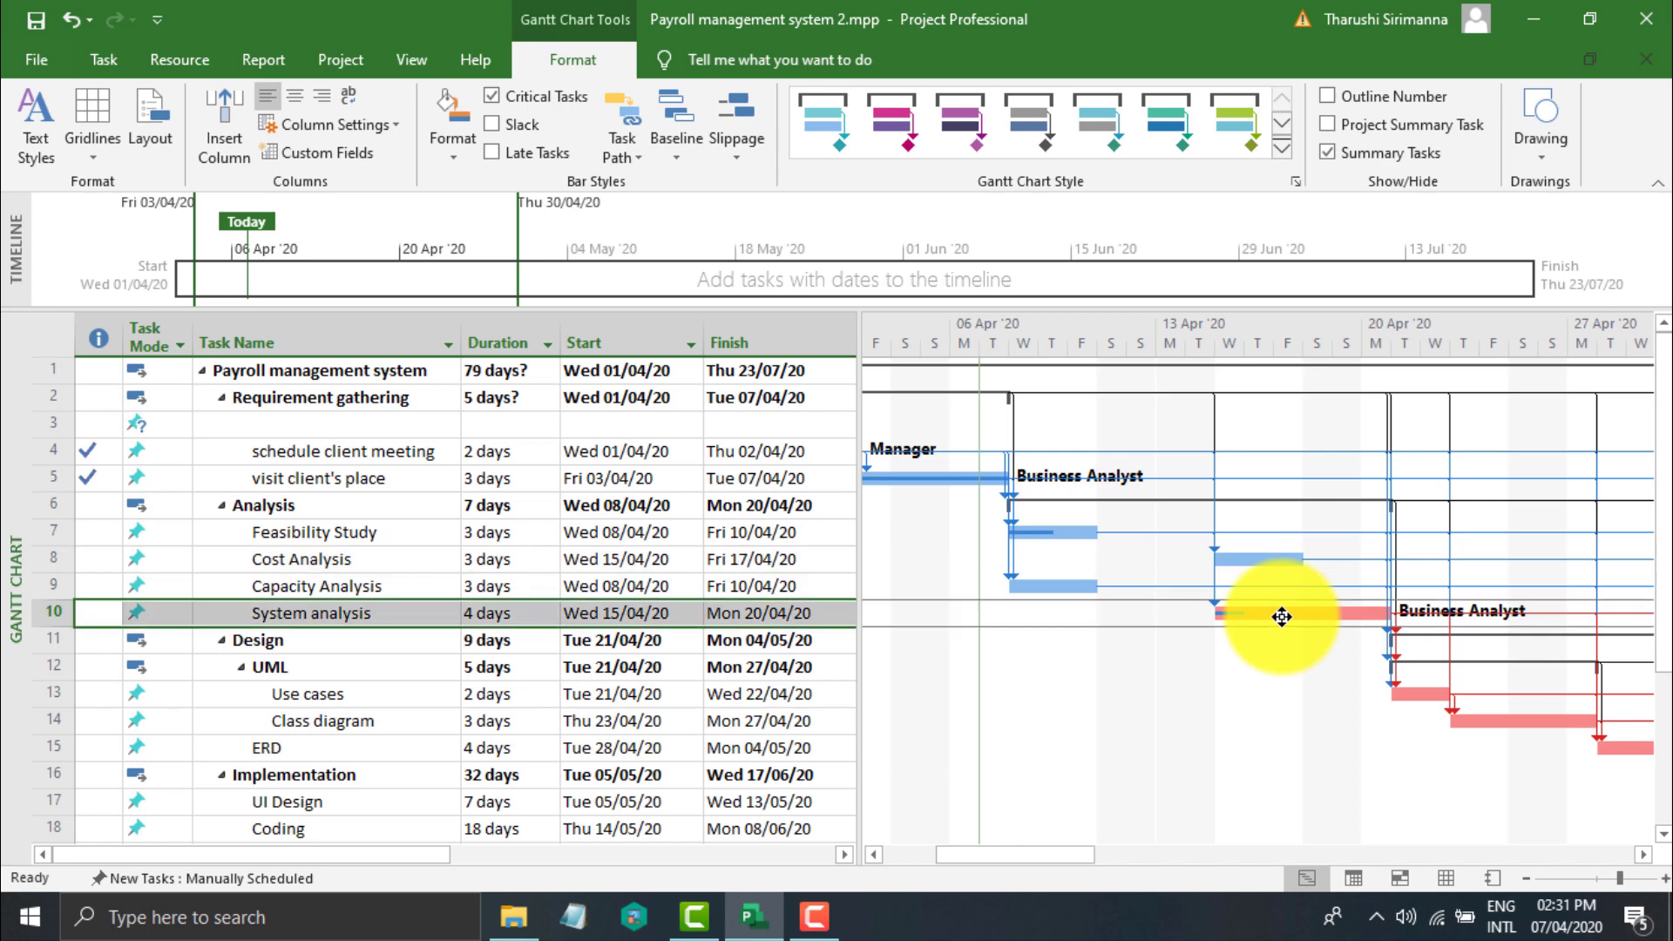
pyautogui.moveTo(1383, 617)
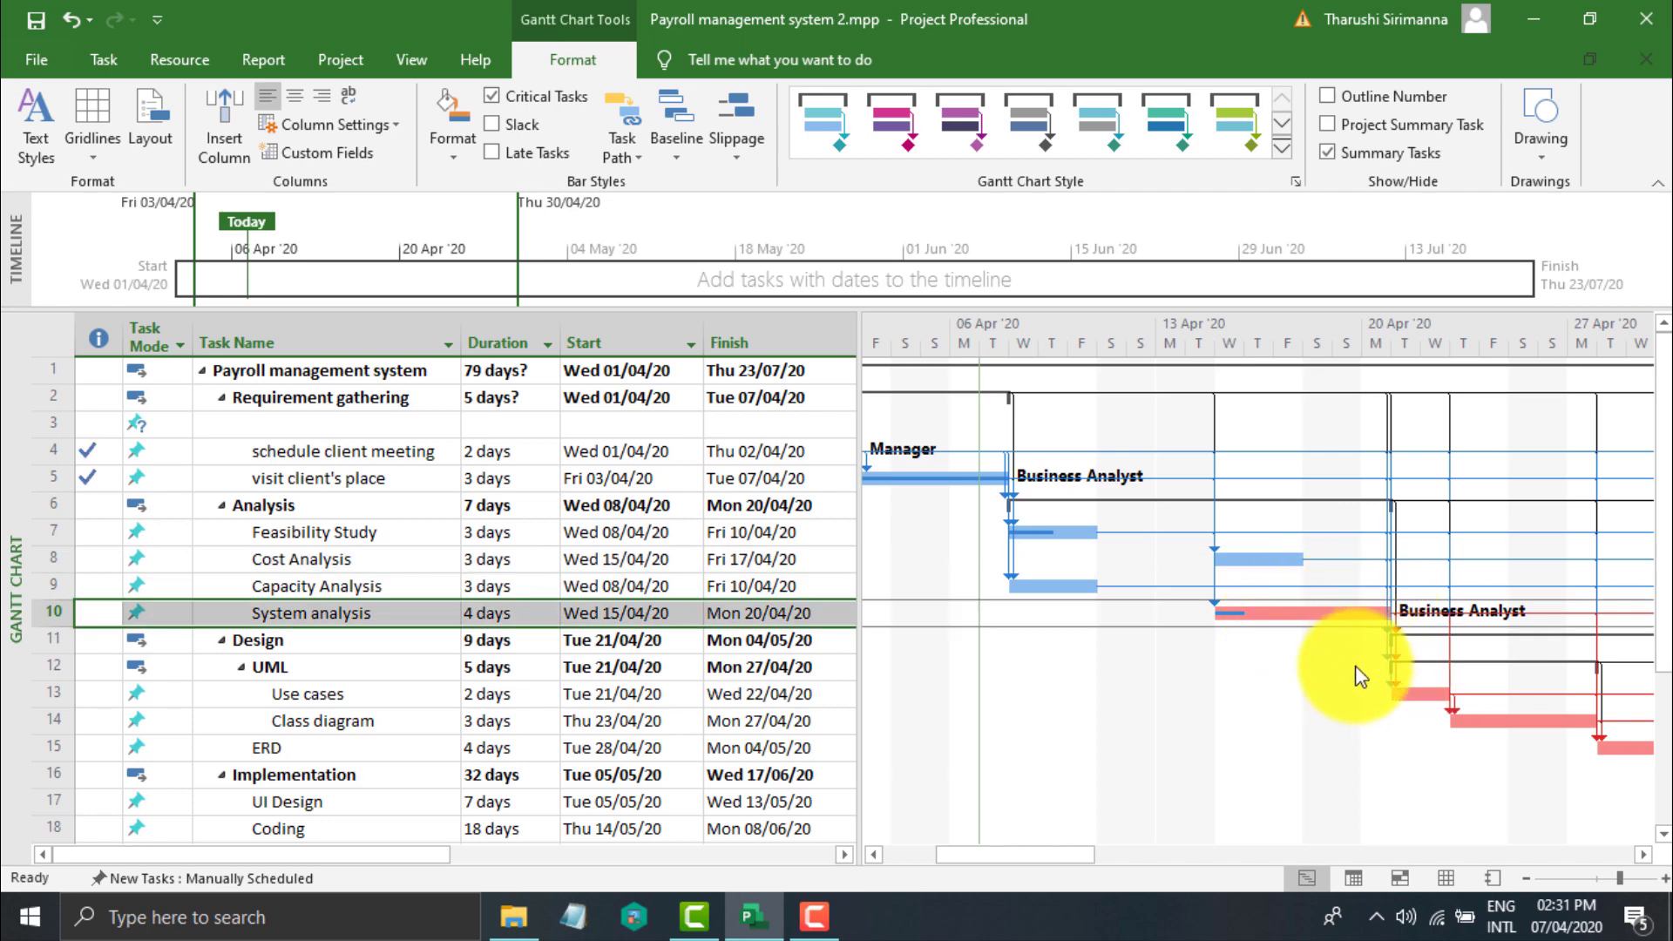
pyautogui.click(1326, 559)
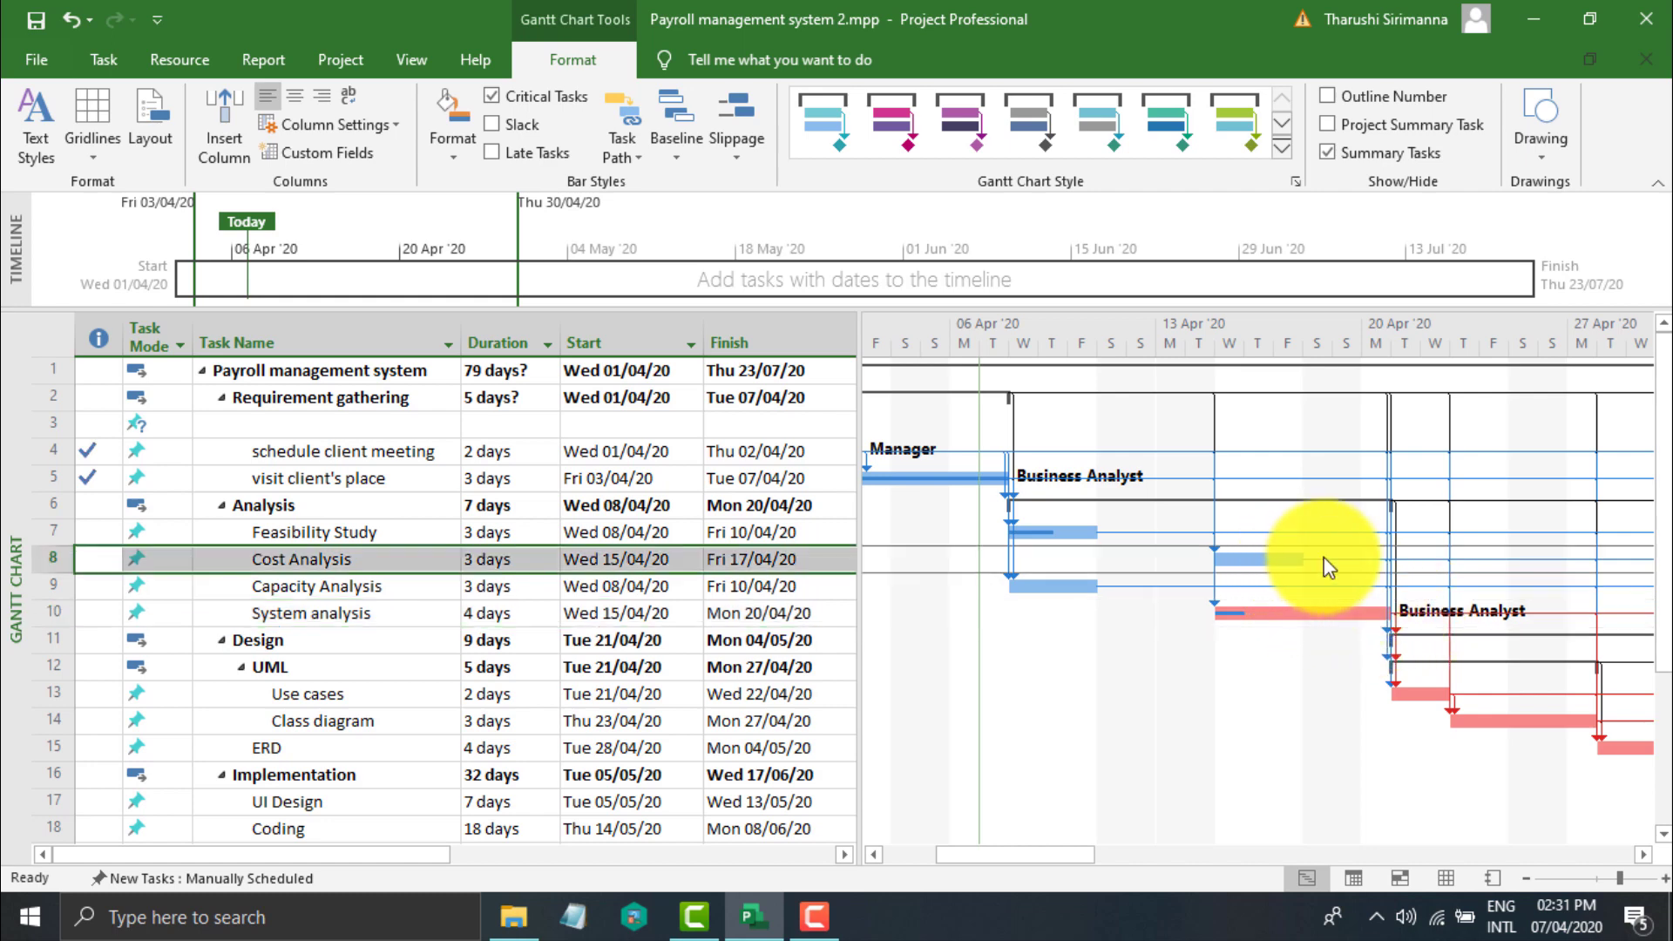
pyautogui.click(1339, 616)
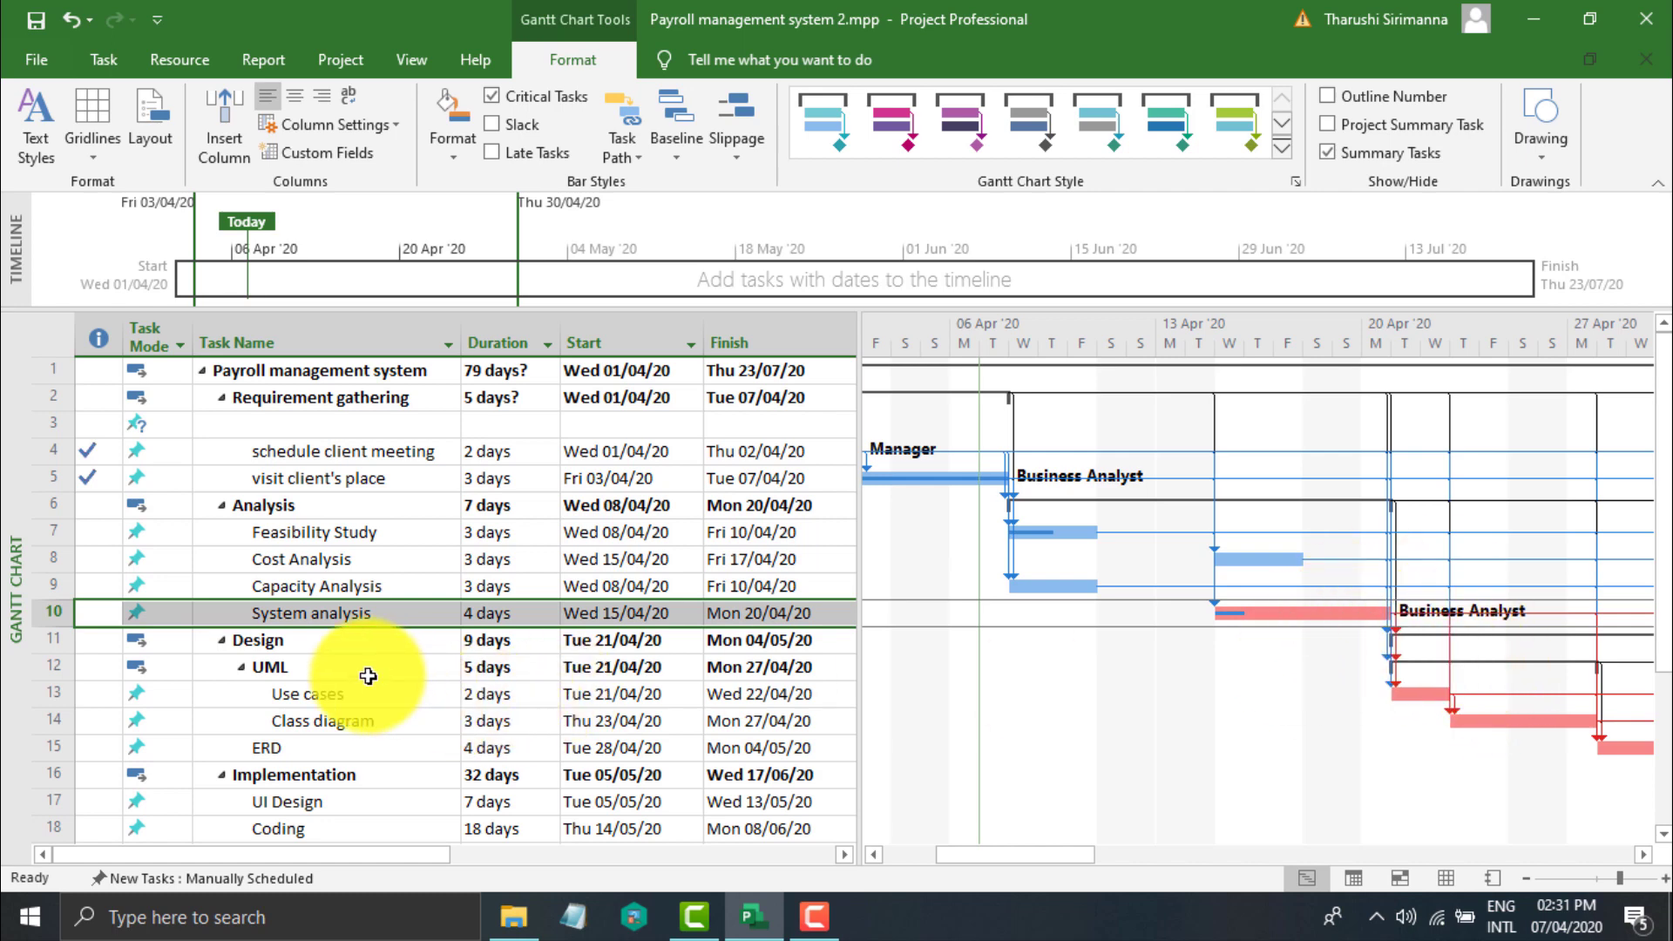
# Set the Cost Analysis task's duration to 5 days and check its Gantt bar on the critical path.
pyautogui.click(312, 562)
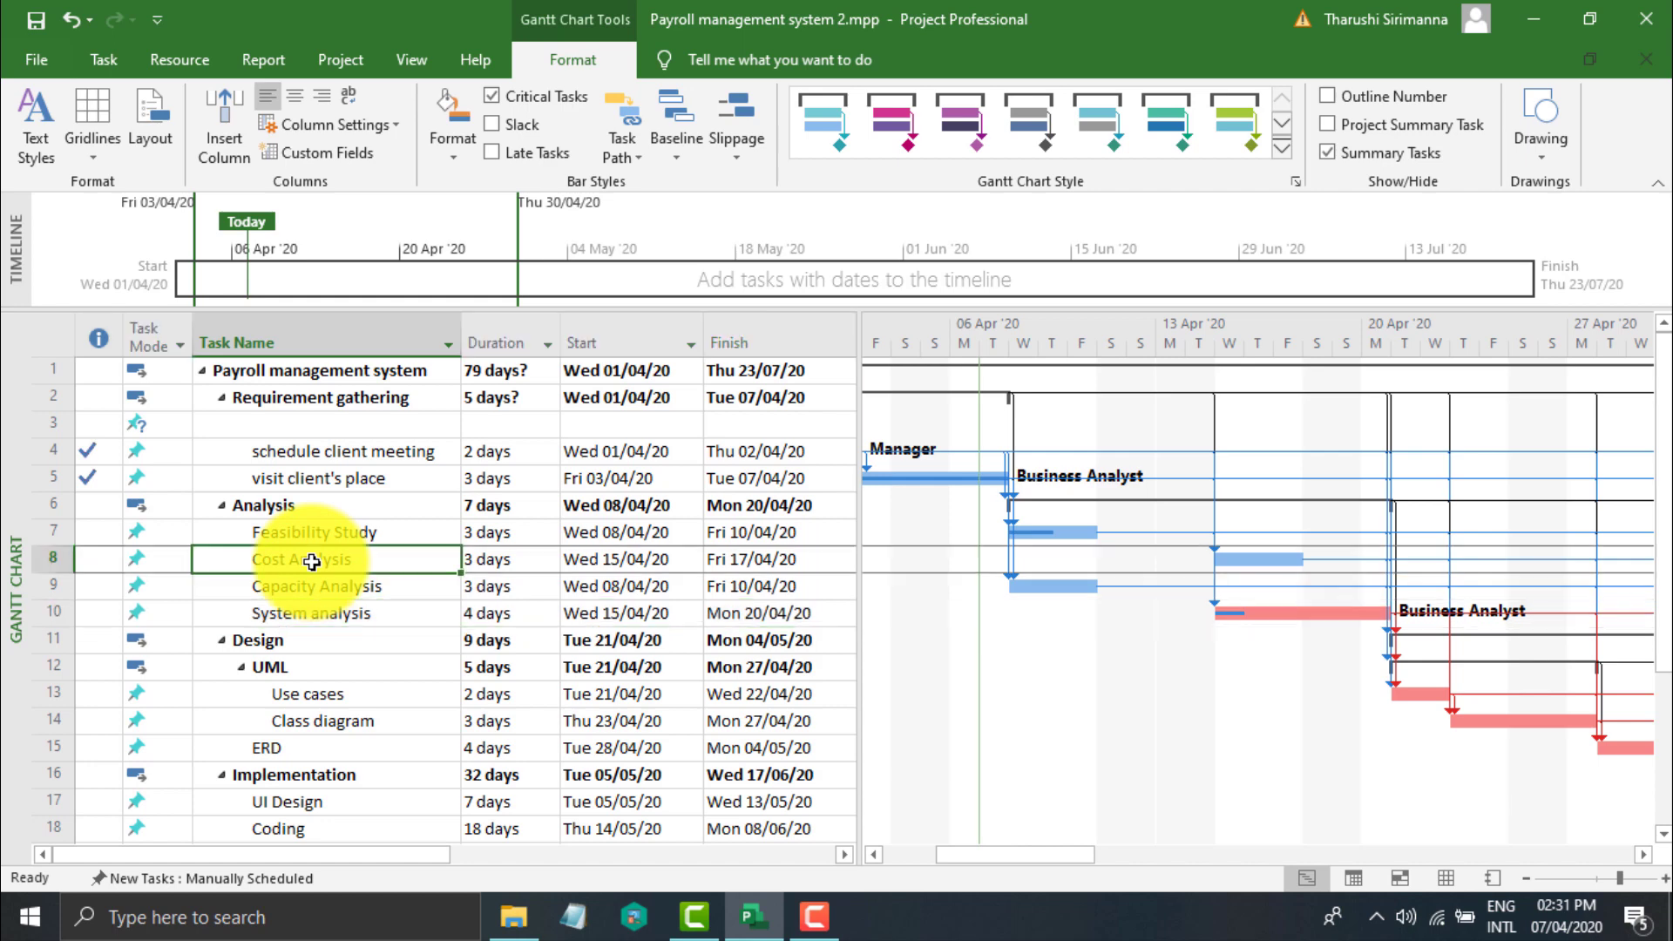
pyautogui.click(500, 561)
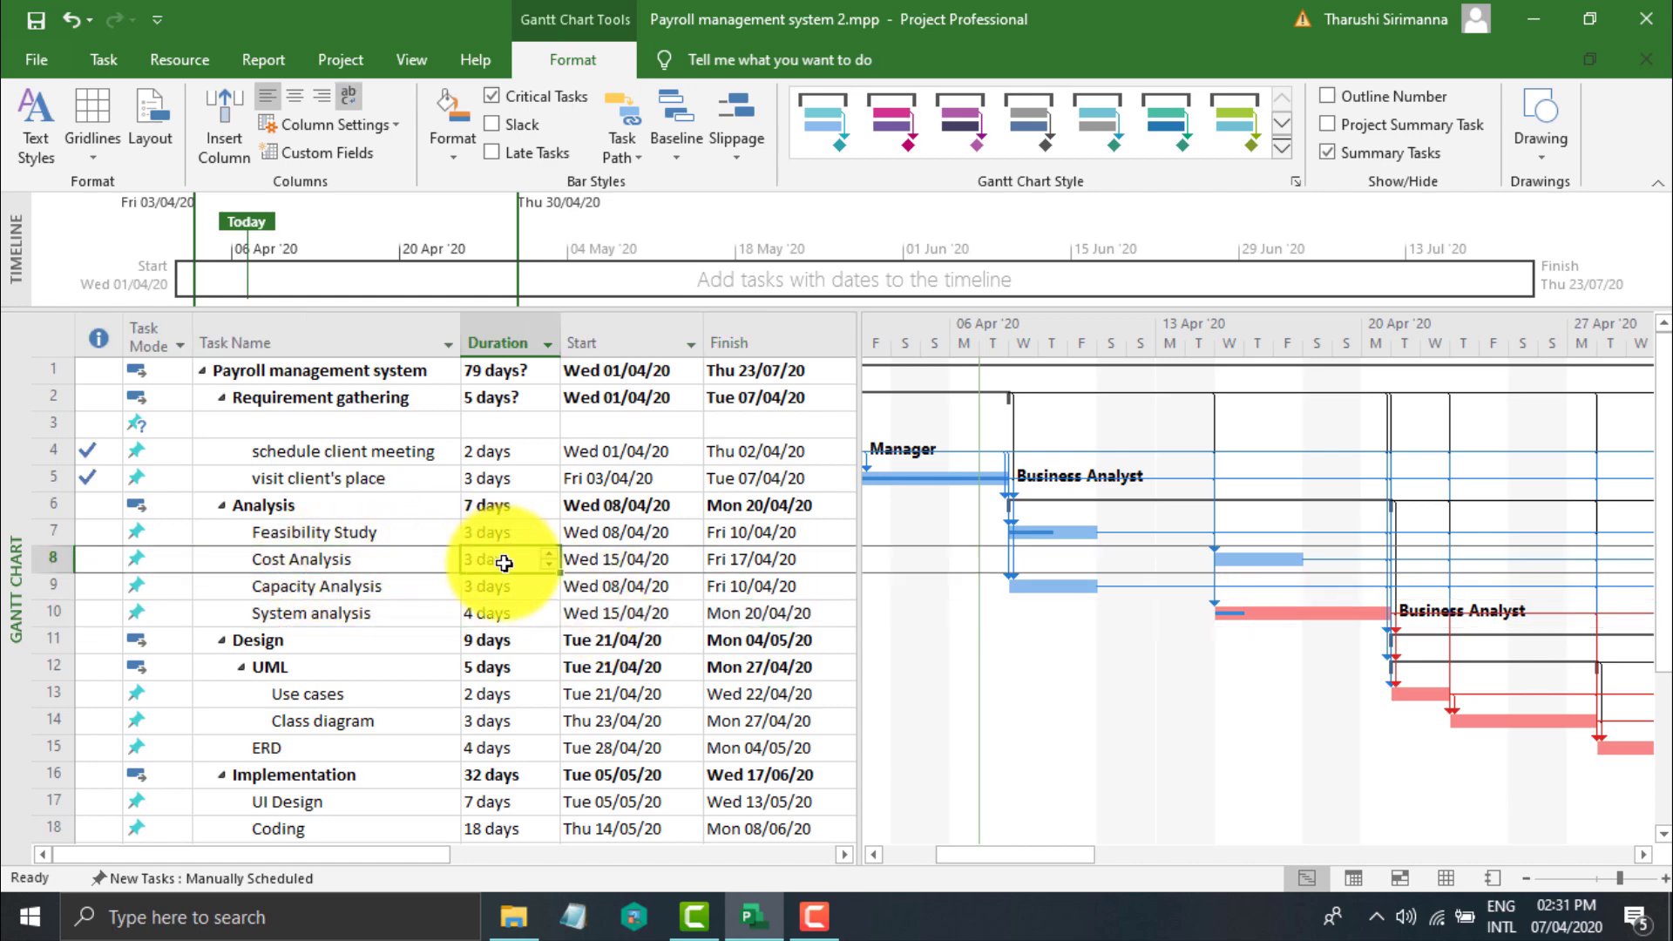
pyautogui.doubleClick(552, 555)
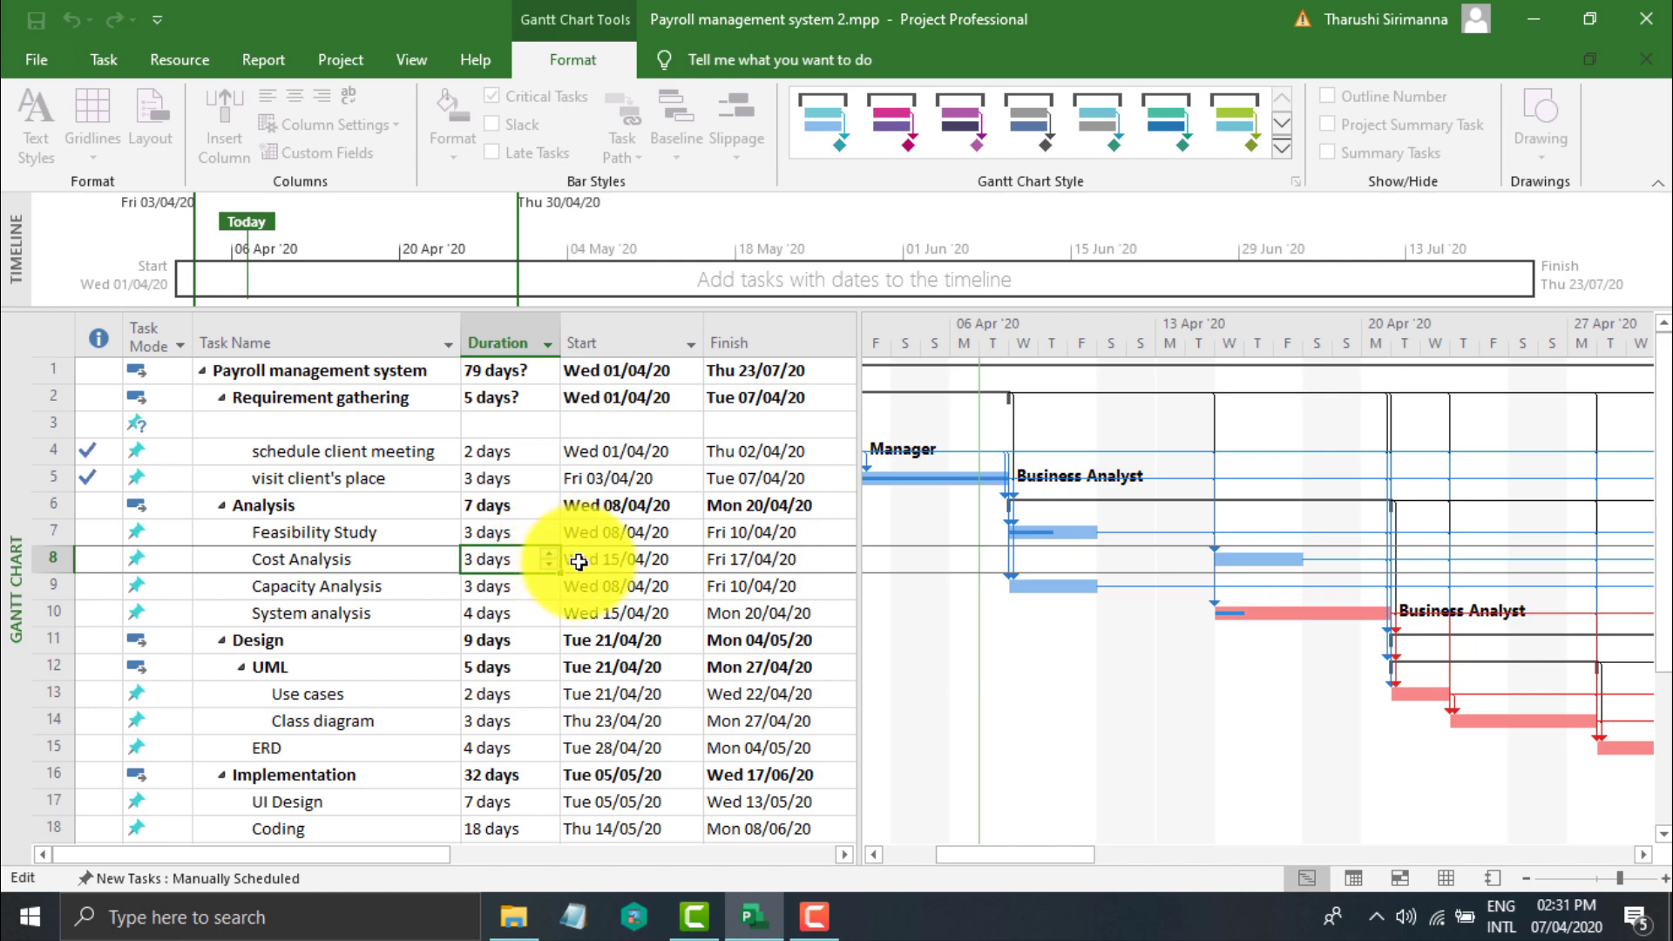
pyautogui.click(566, 558)
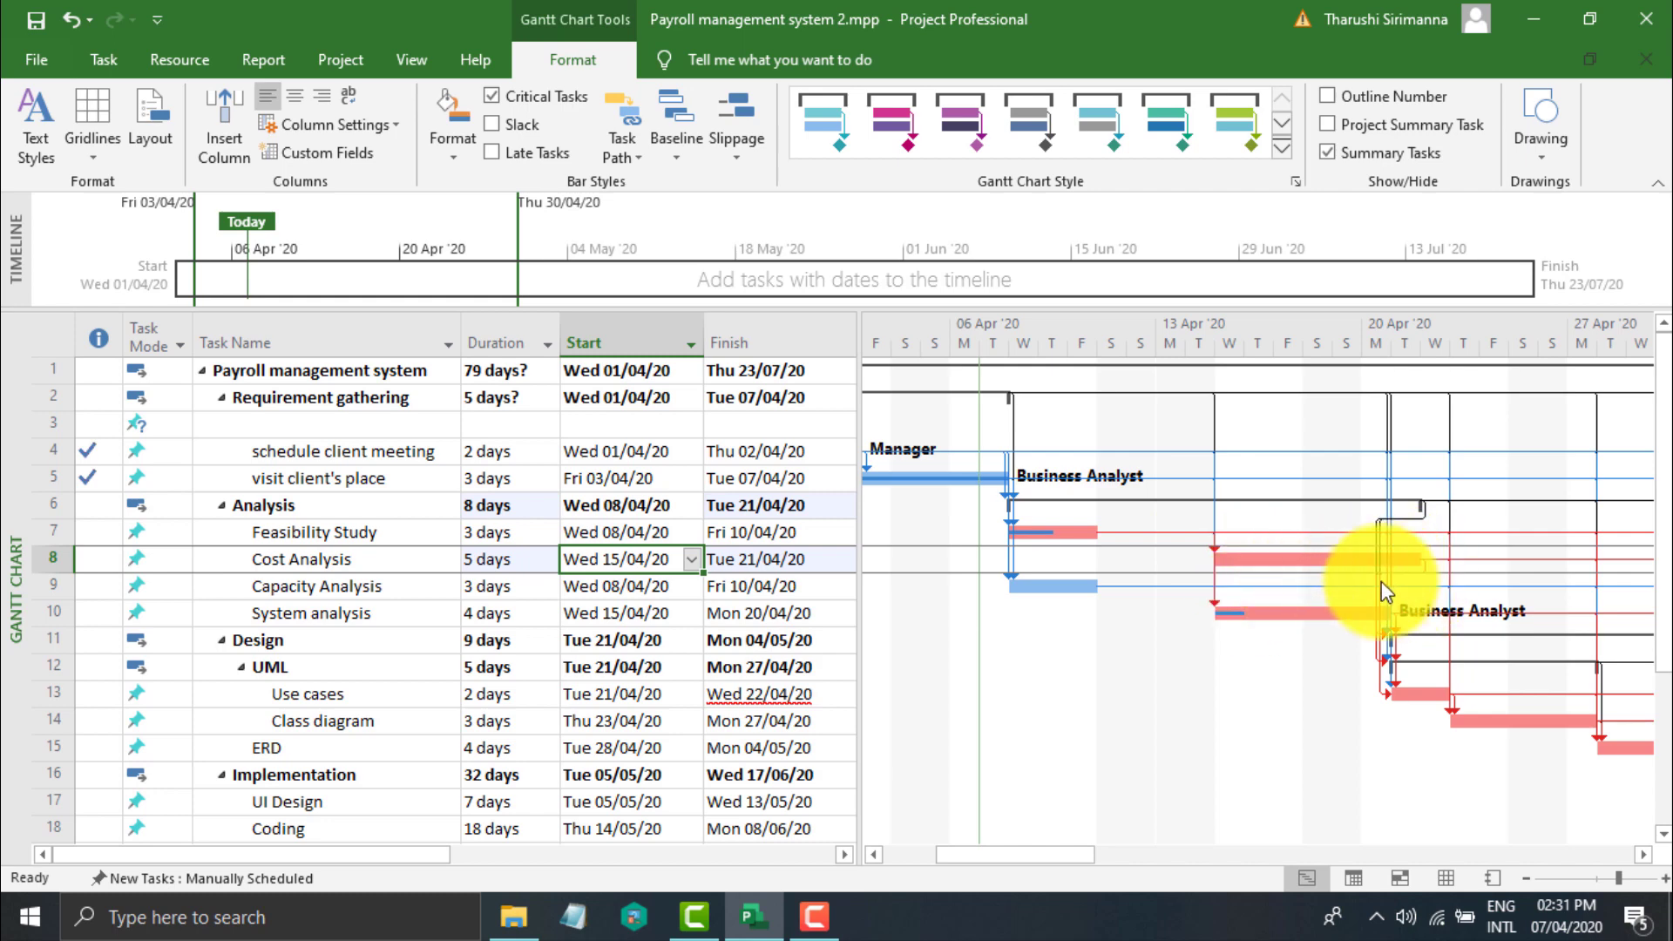
pyautogui.click(516, 559)
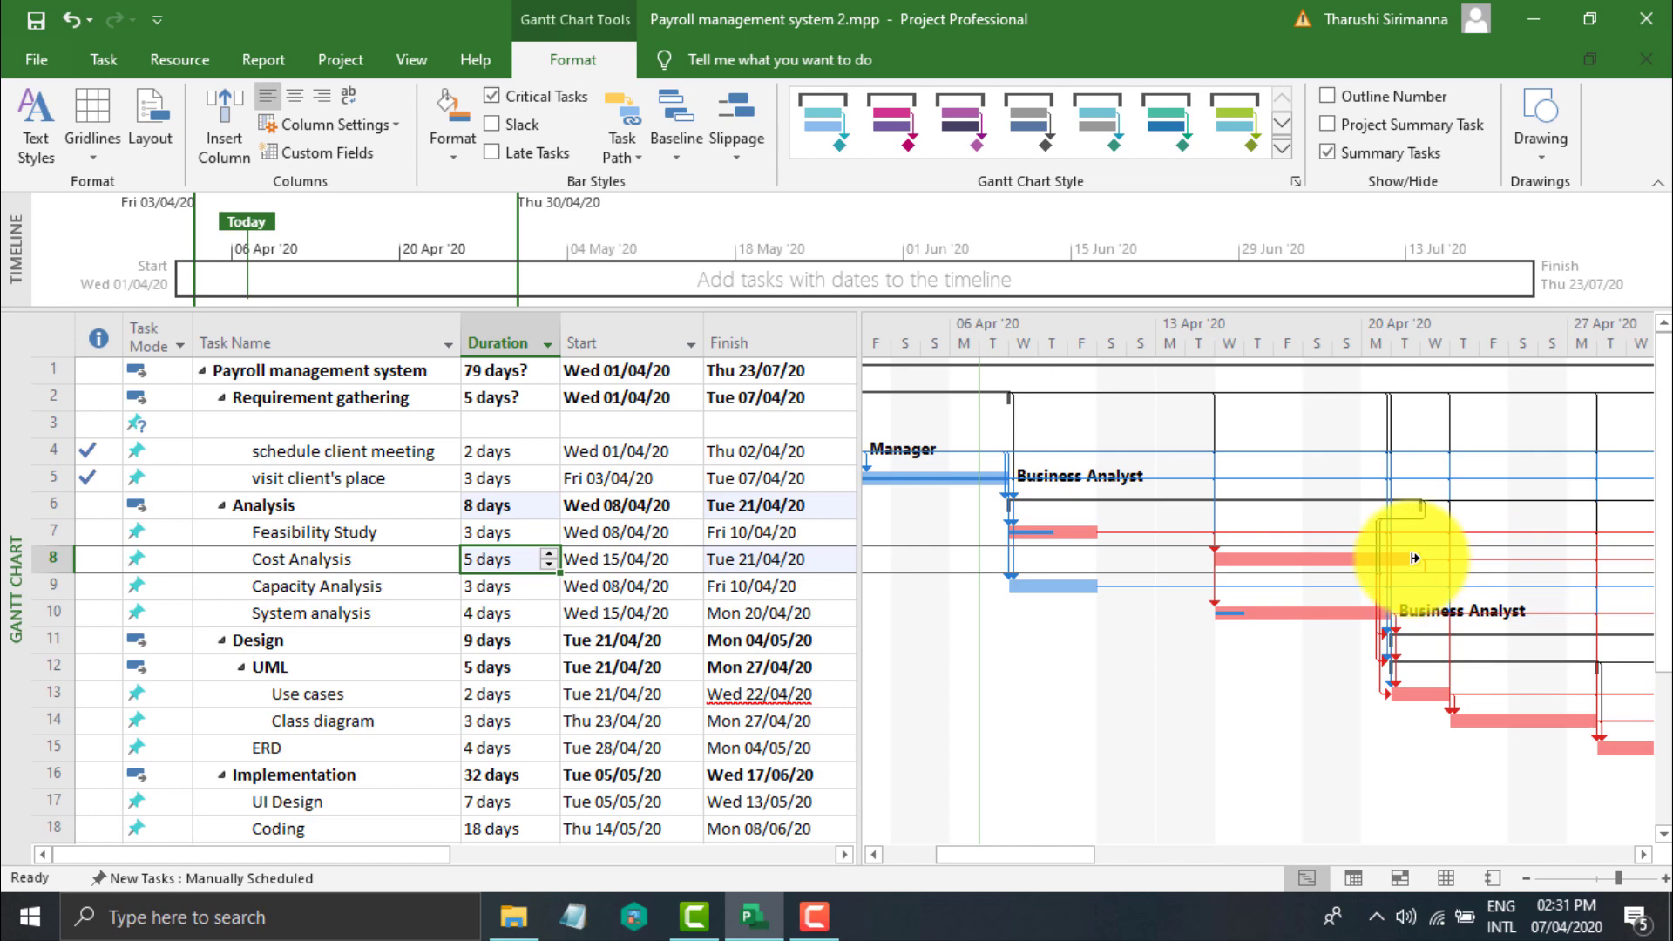
pyautogui.click(1418, 559)
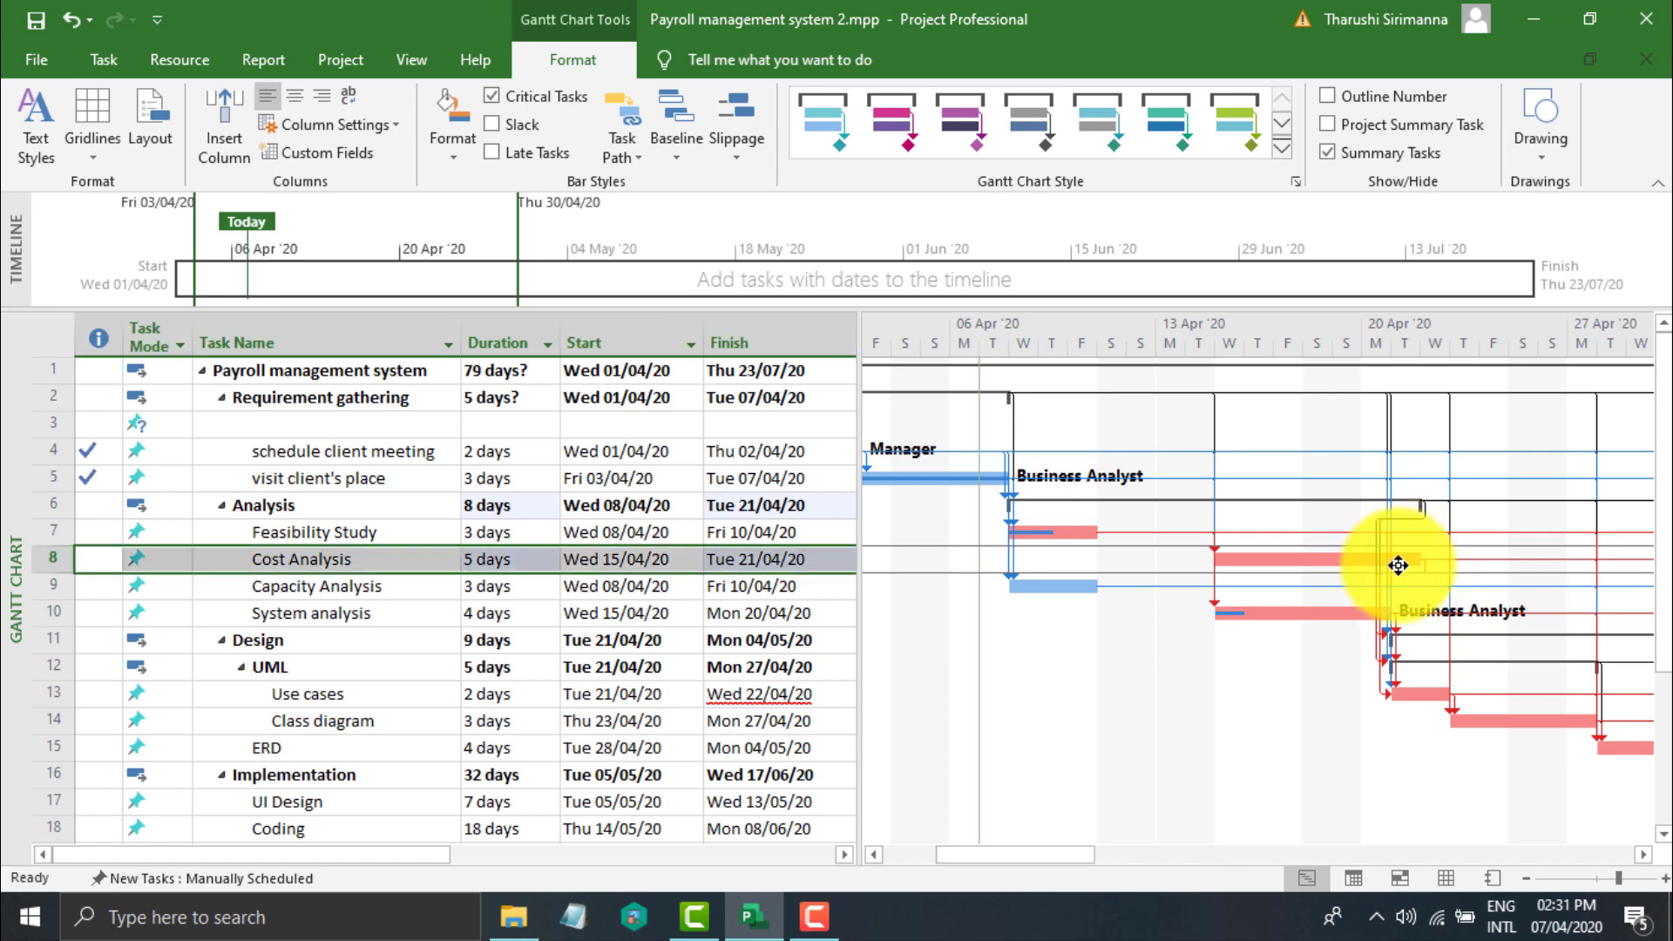
pyautogui.doubleClick(1396, 563)
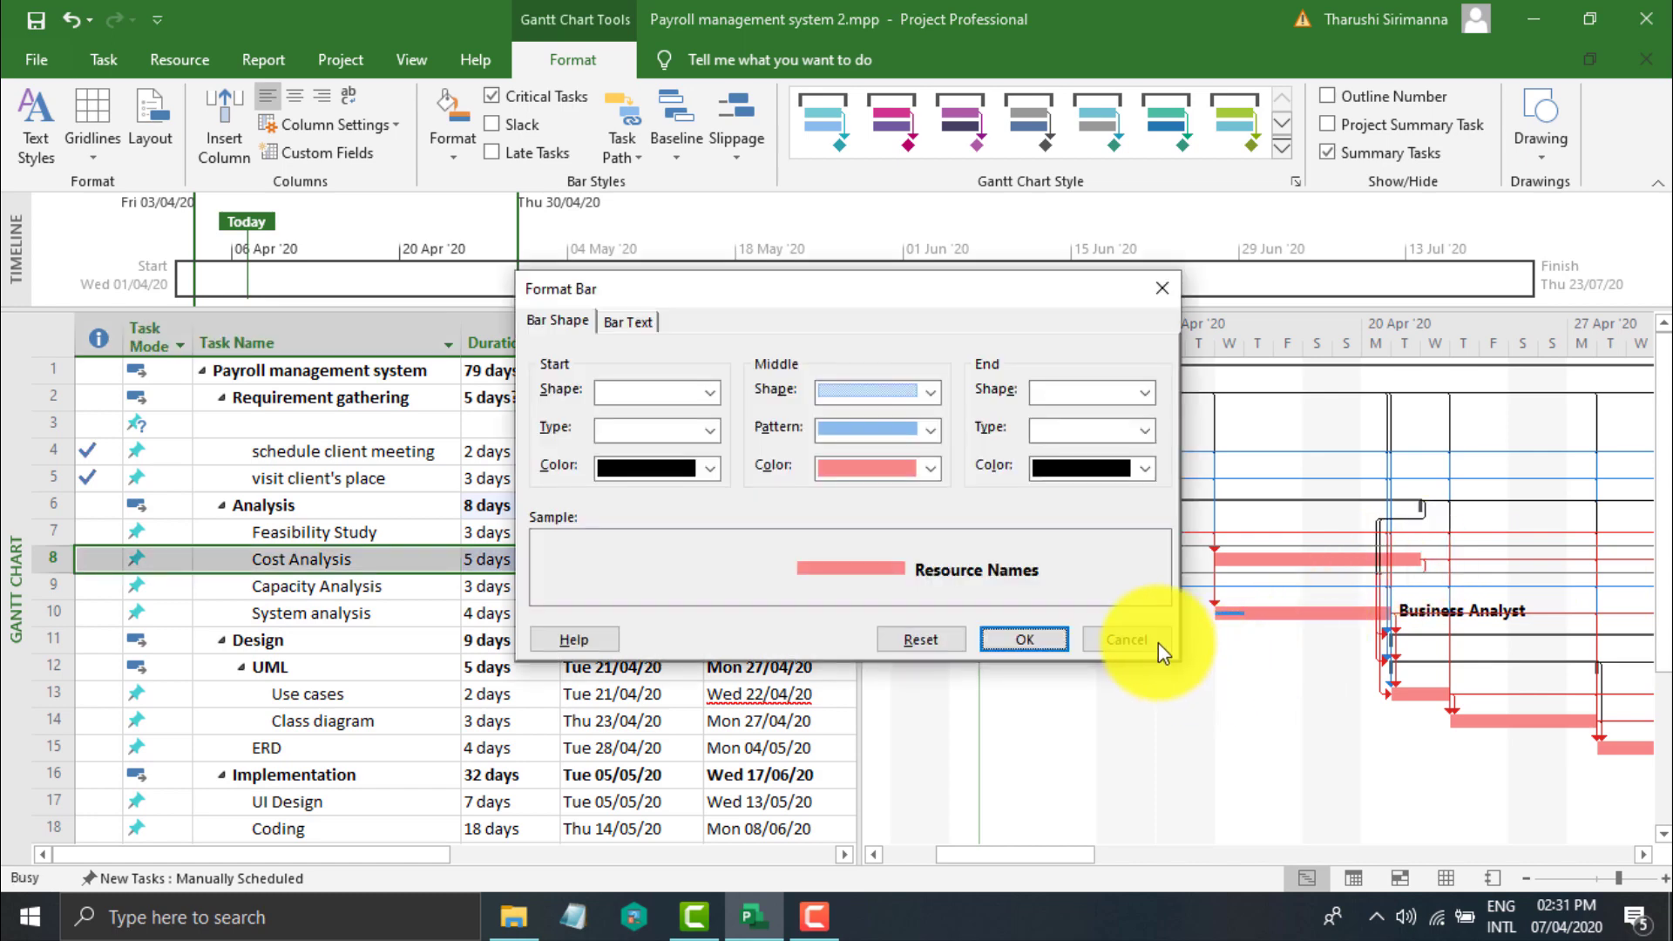
pyautogui.click(1152, 642)
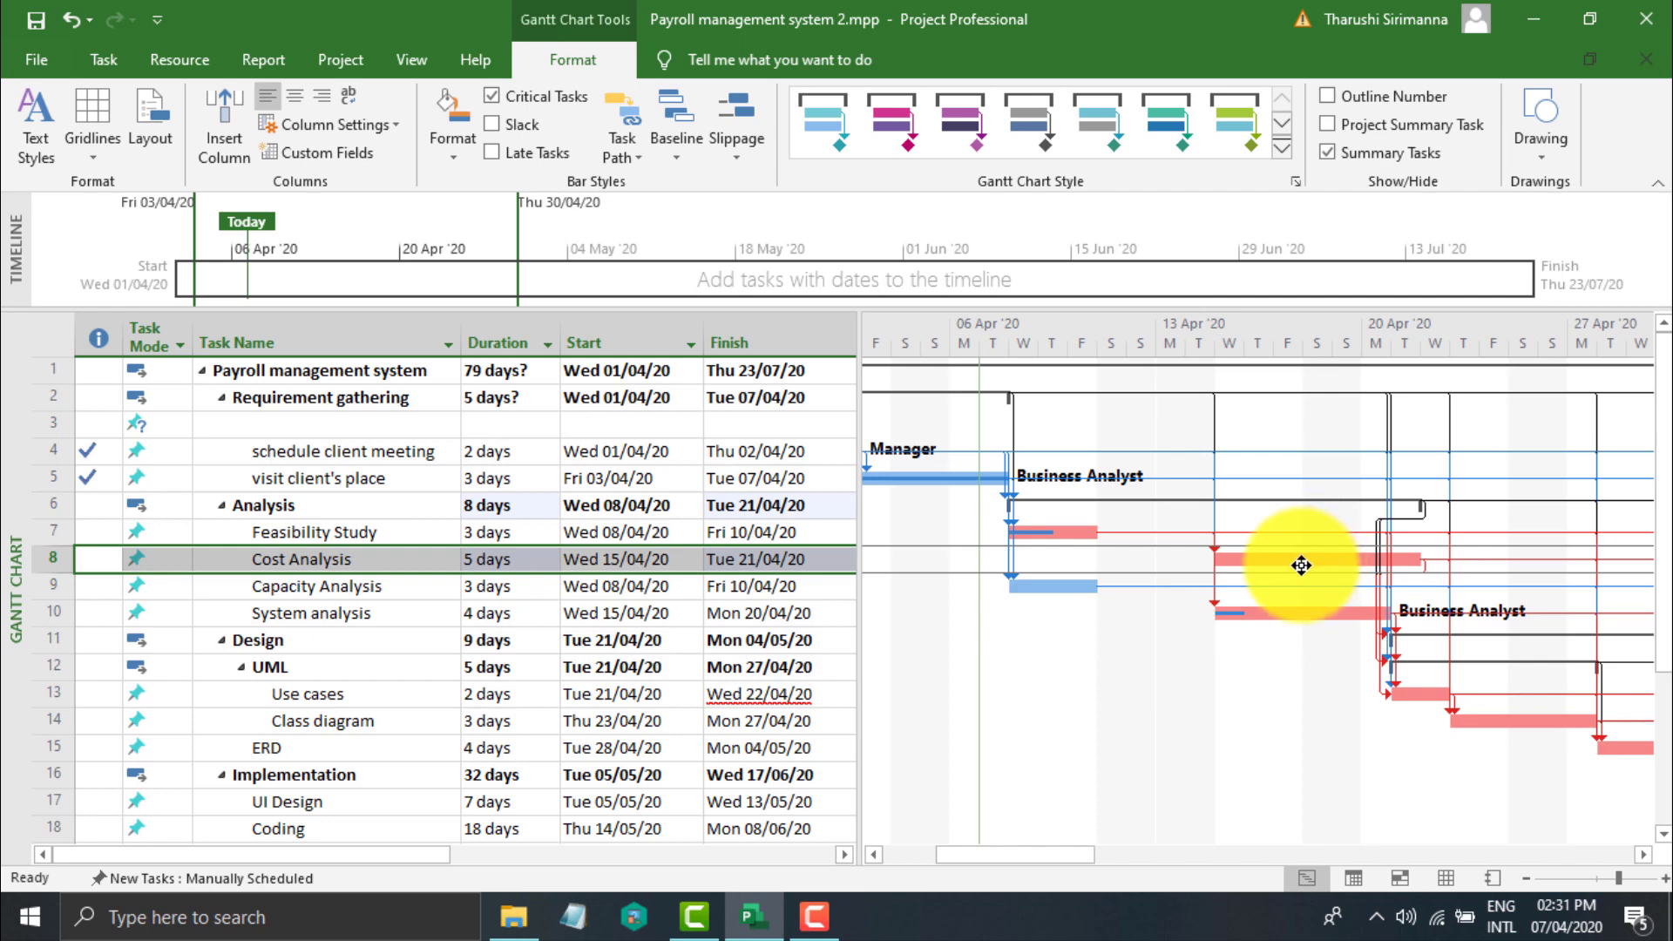
# Set the Cost Analysis task's duration to 3 days and compare its Gantt bar with System analysis.
pyautogui.click(519, 567)
pyautogui.click(549, 564)
pyautogui.click(549, 565)
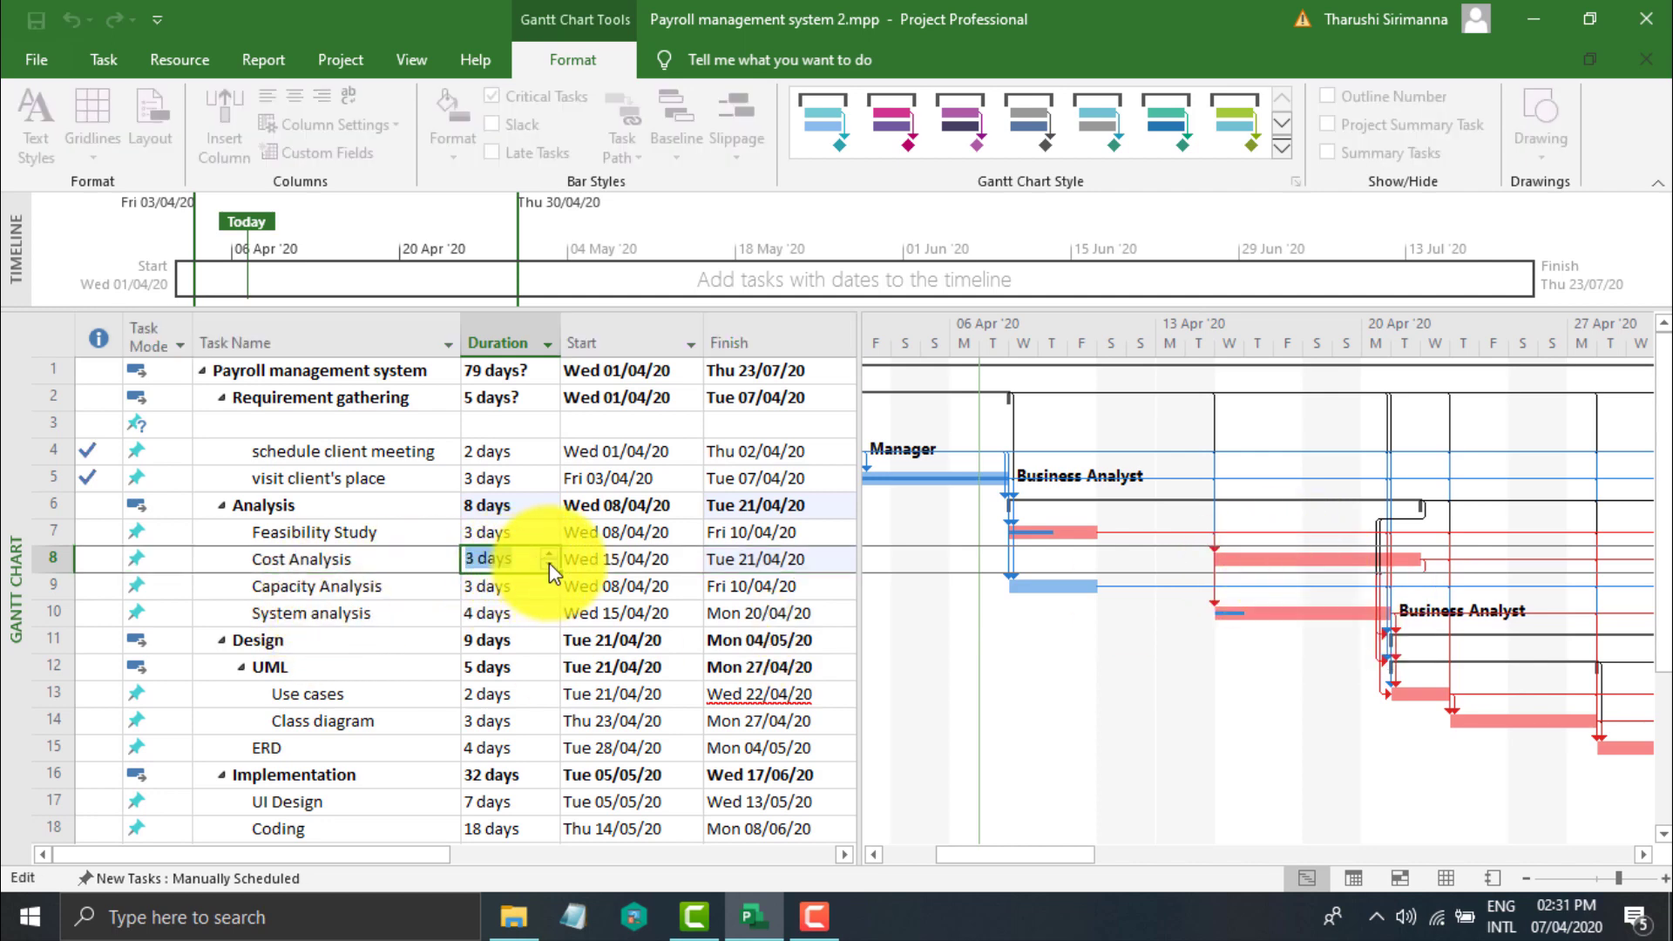
pyautogui.click(530, 603)
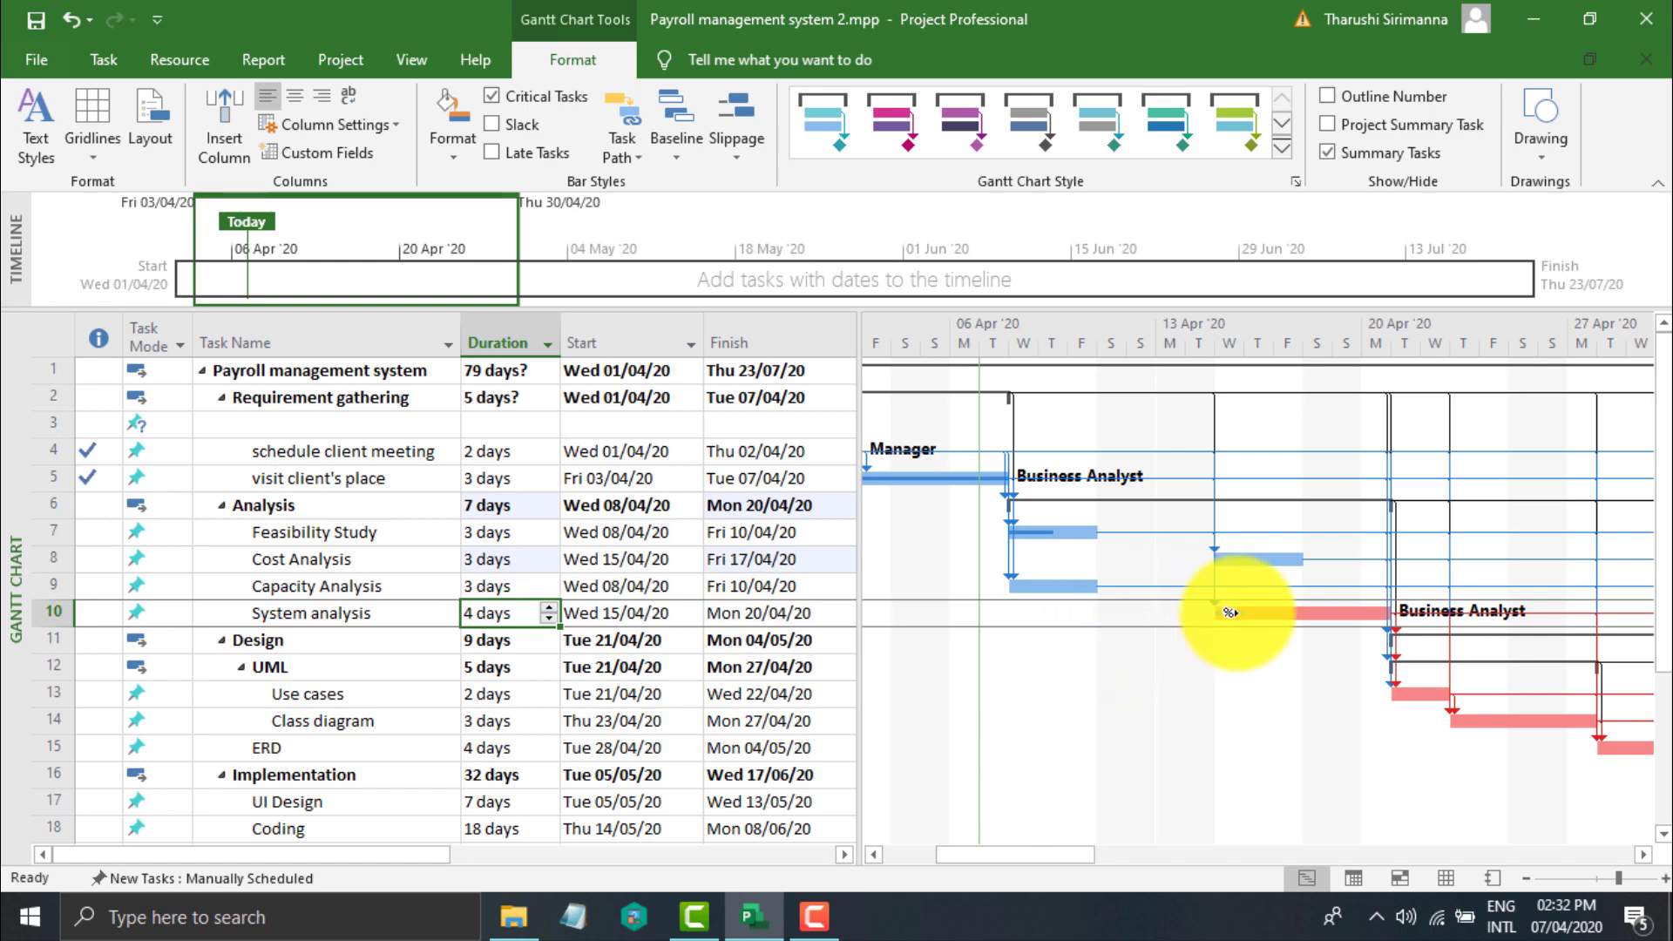
pyautogui.moveTo(1228, 613); pyautogui.dragTo(1225, 616)
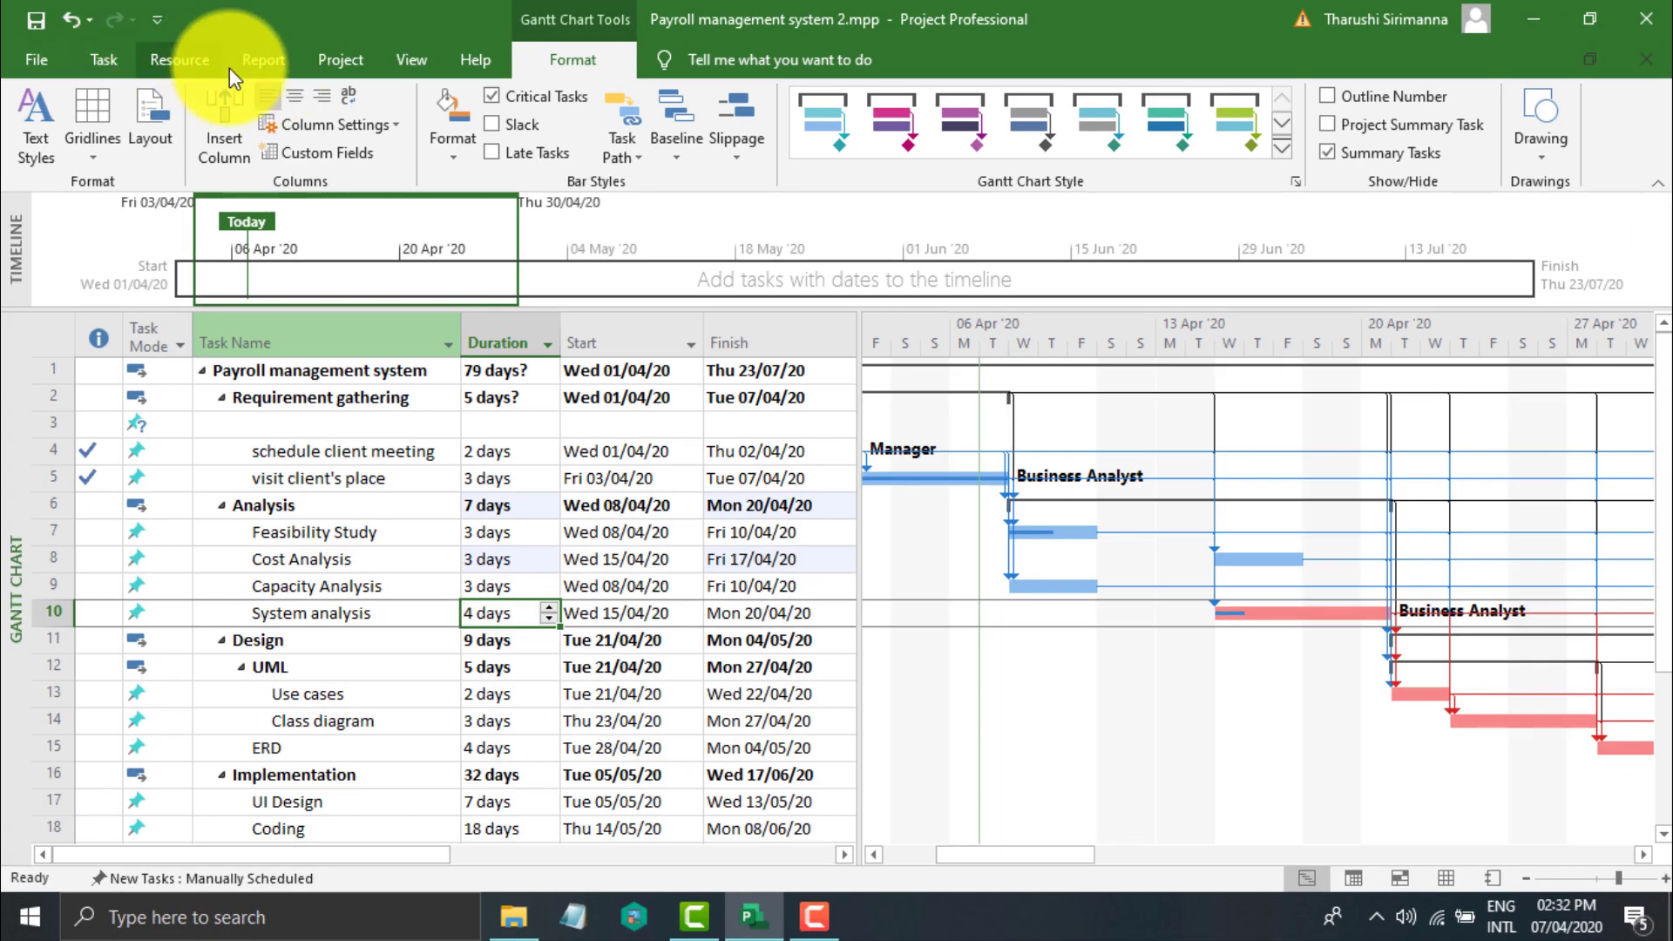
# Open the Critical Tasks in-progress report and inspect its status pie chart and legend, closing the Field List.
pyautogui.click(262, 63)
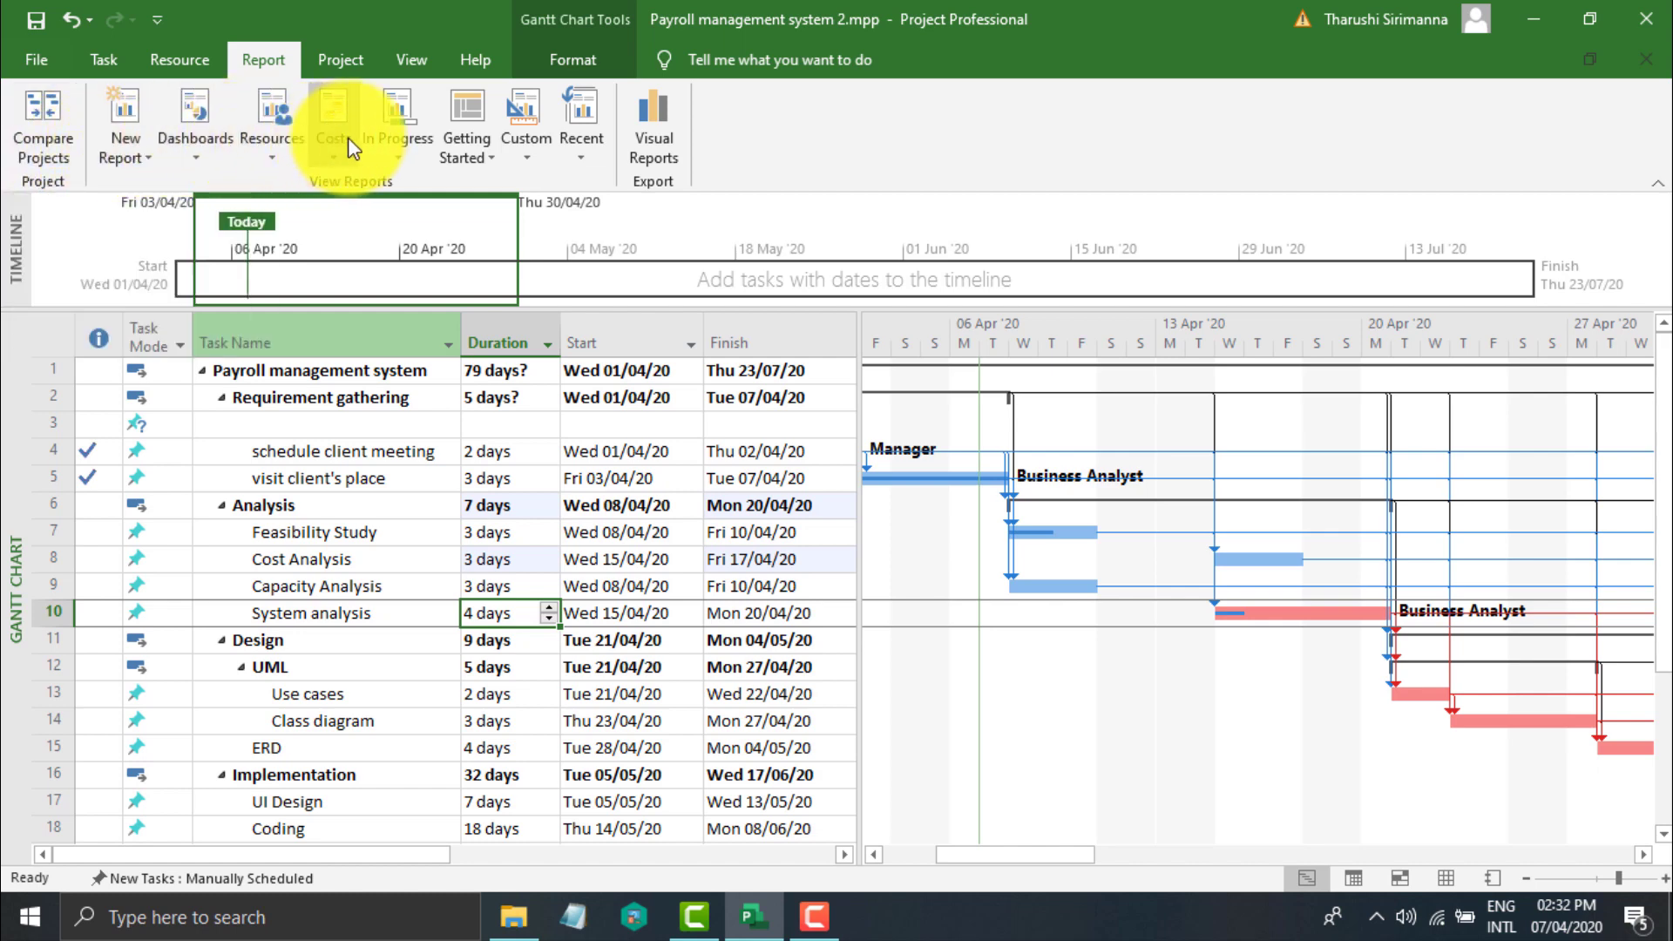
pyautogui.click(395, 133)
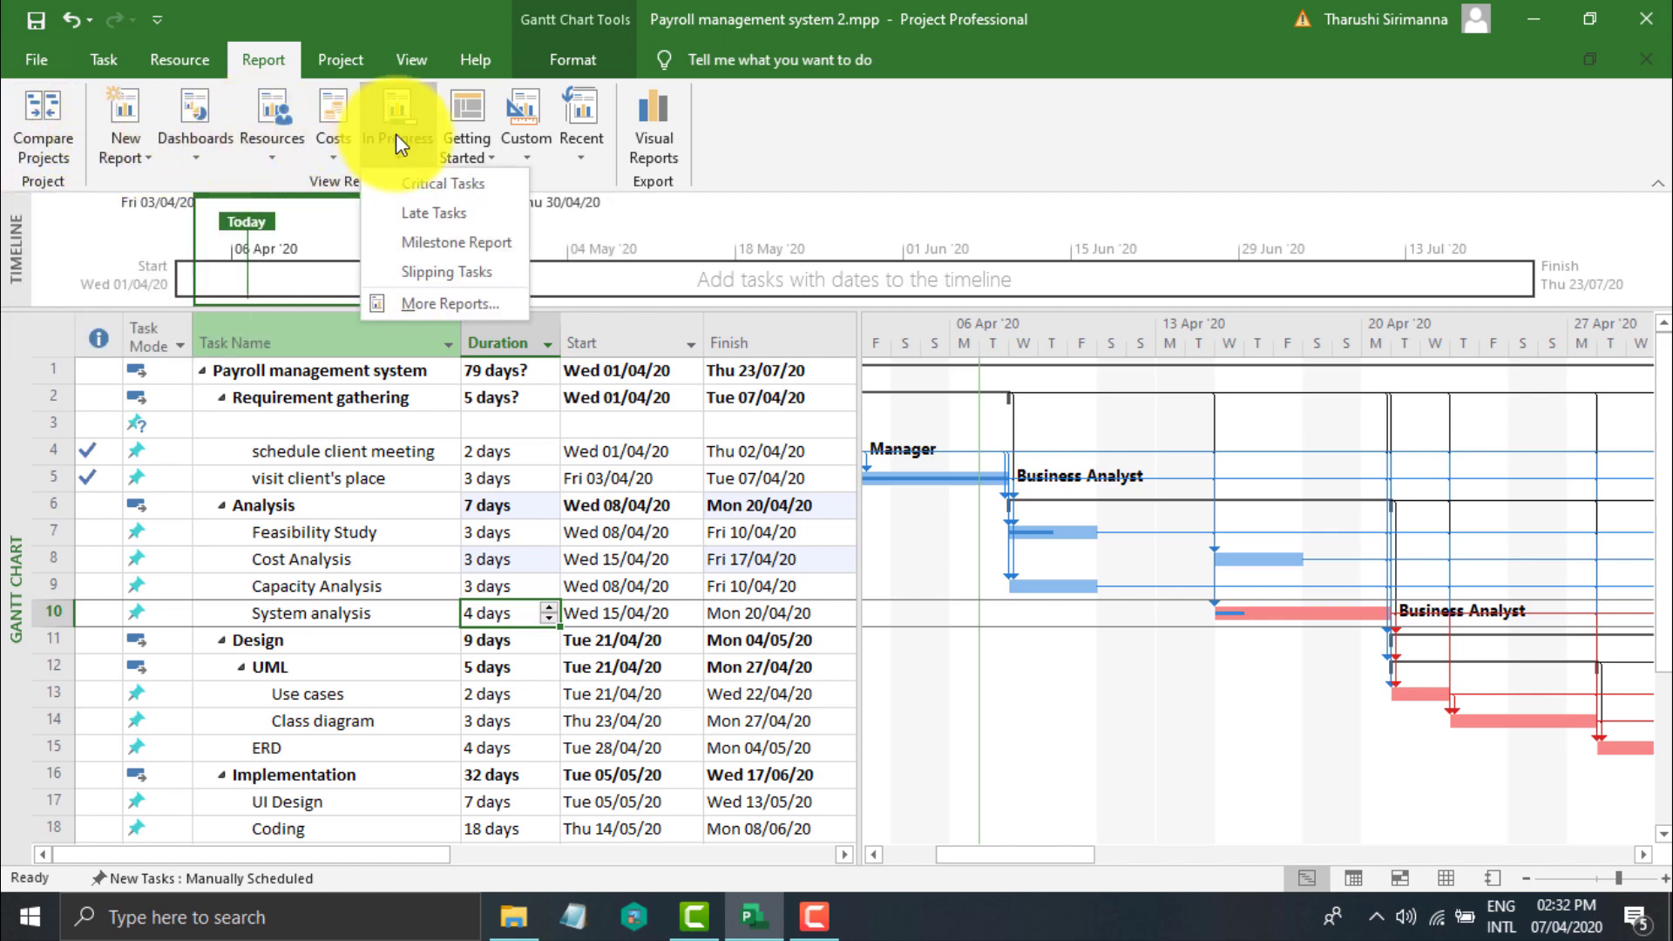
pyautogui.click(406, 182)
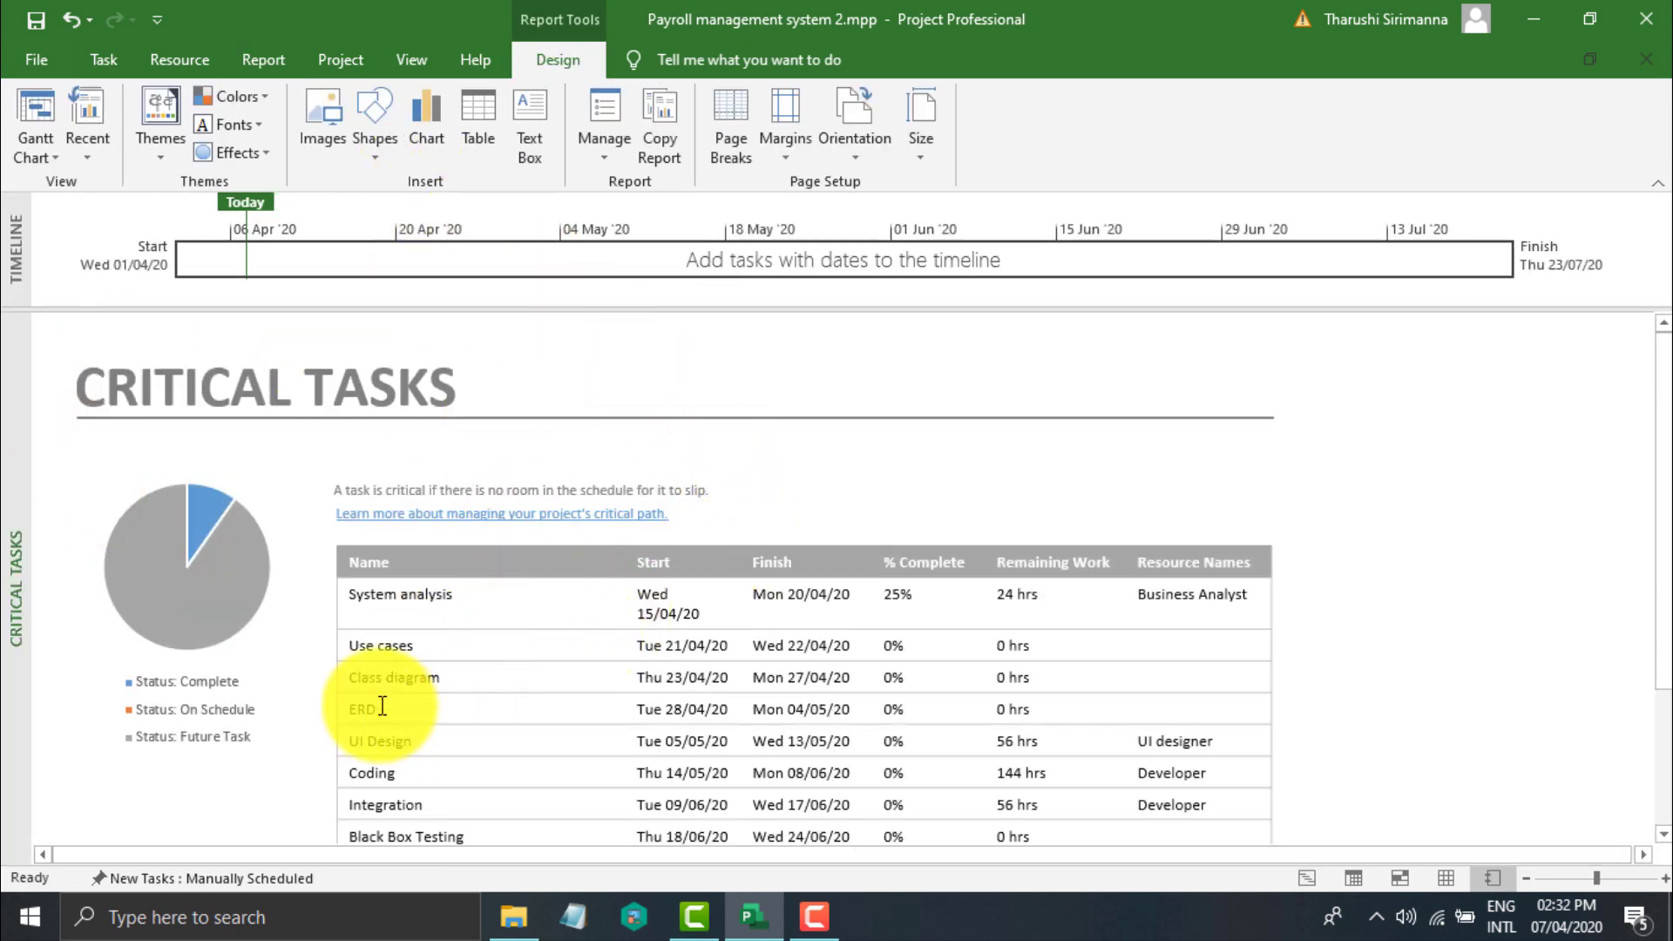
pyautogui.scroll(-1, 422, 645)
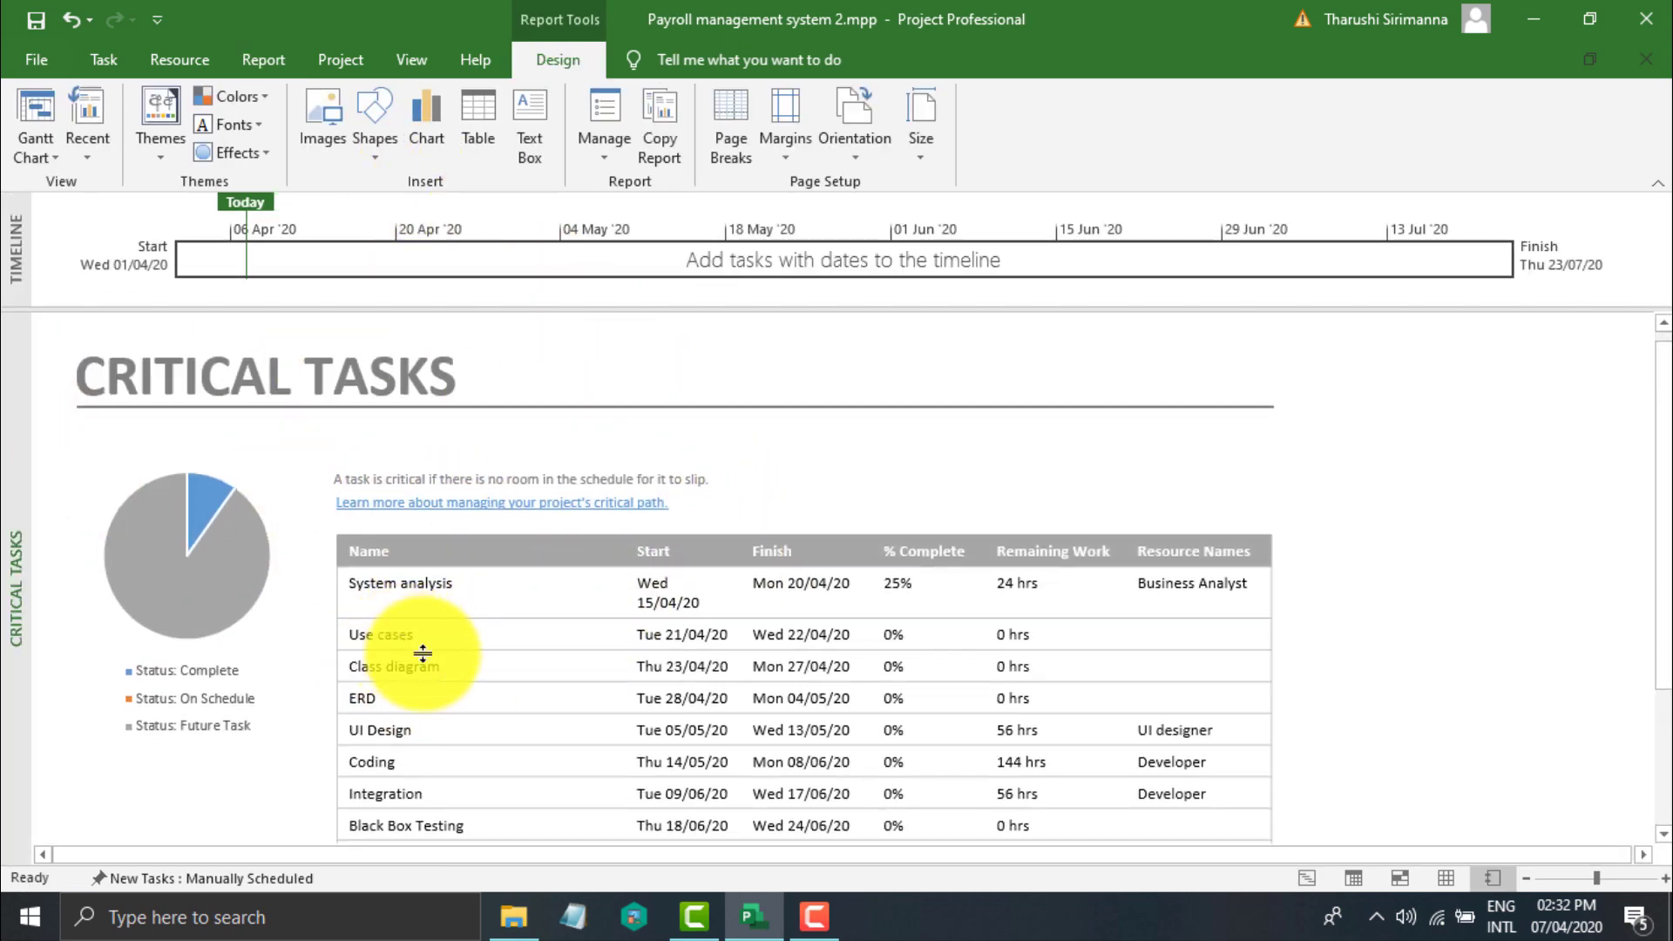
pyautogui.scroll(-3, 227, 688)
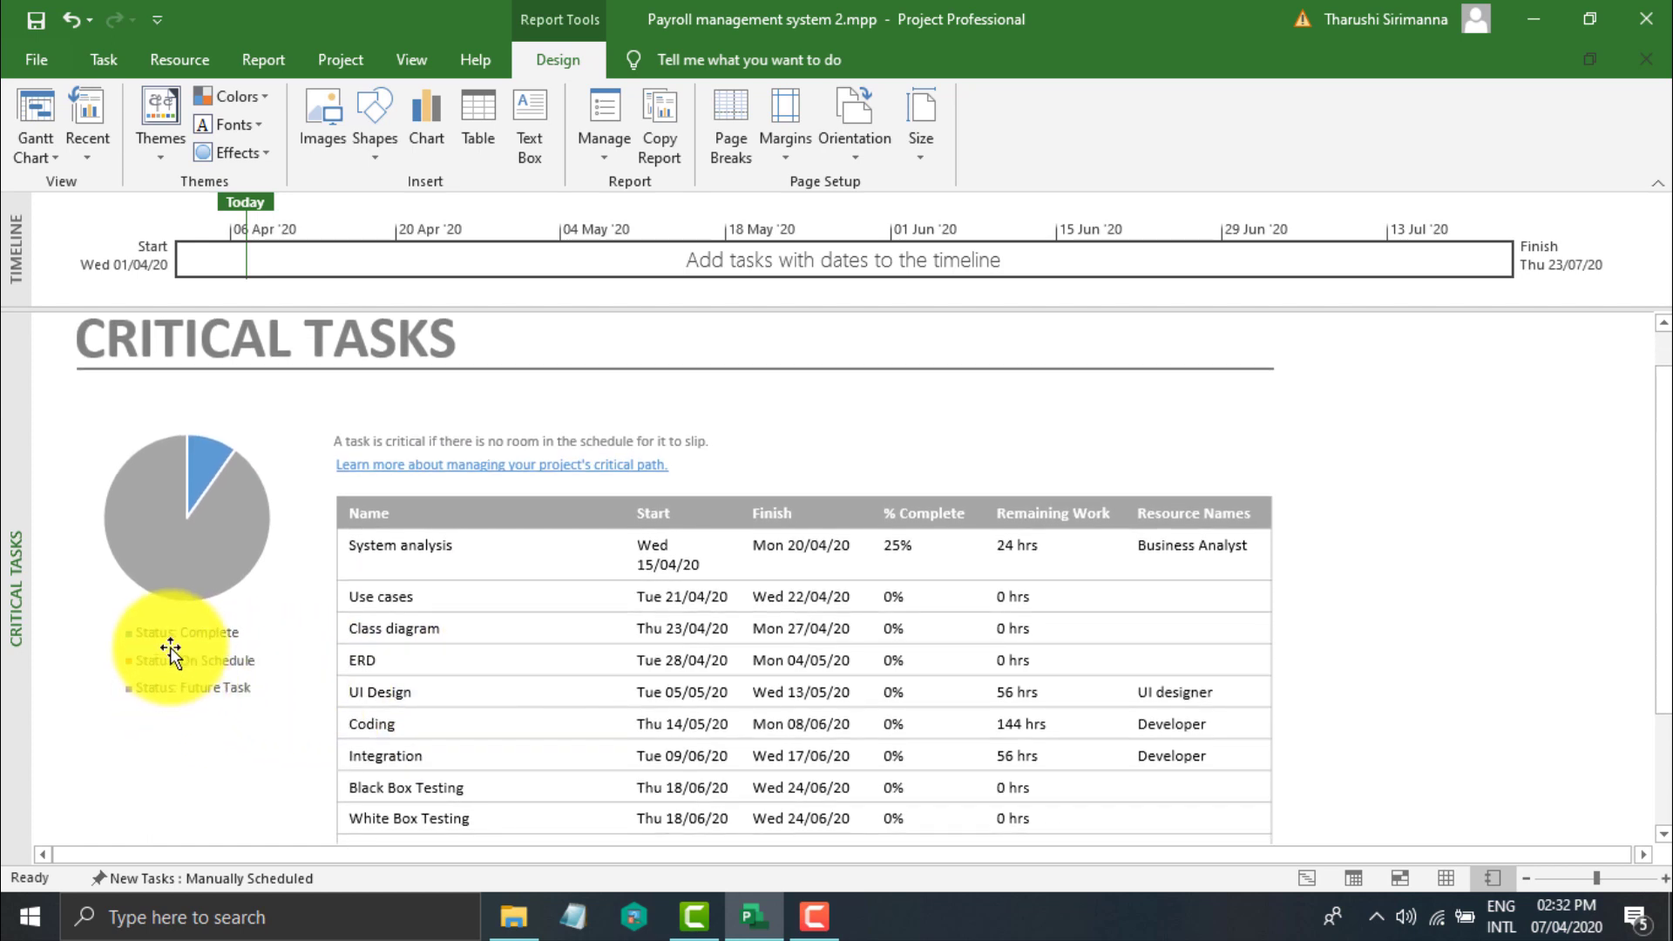
pyautogui.click(172, 645)
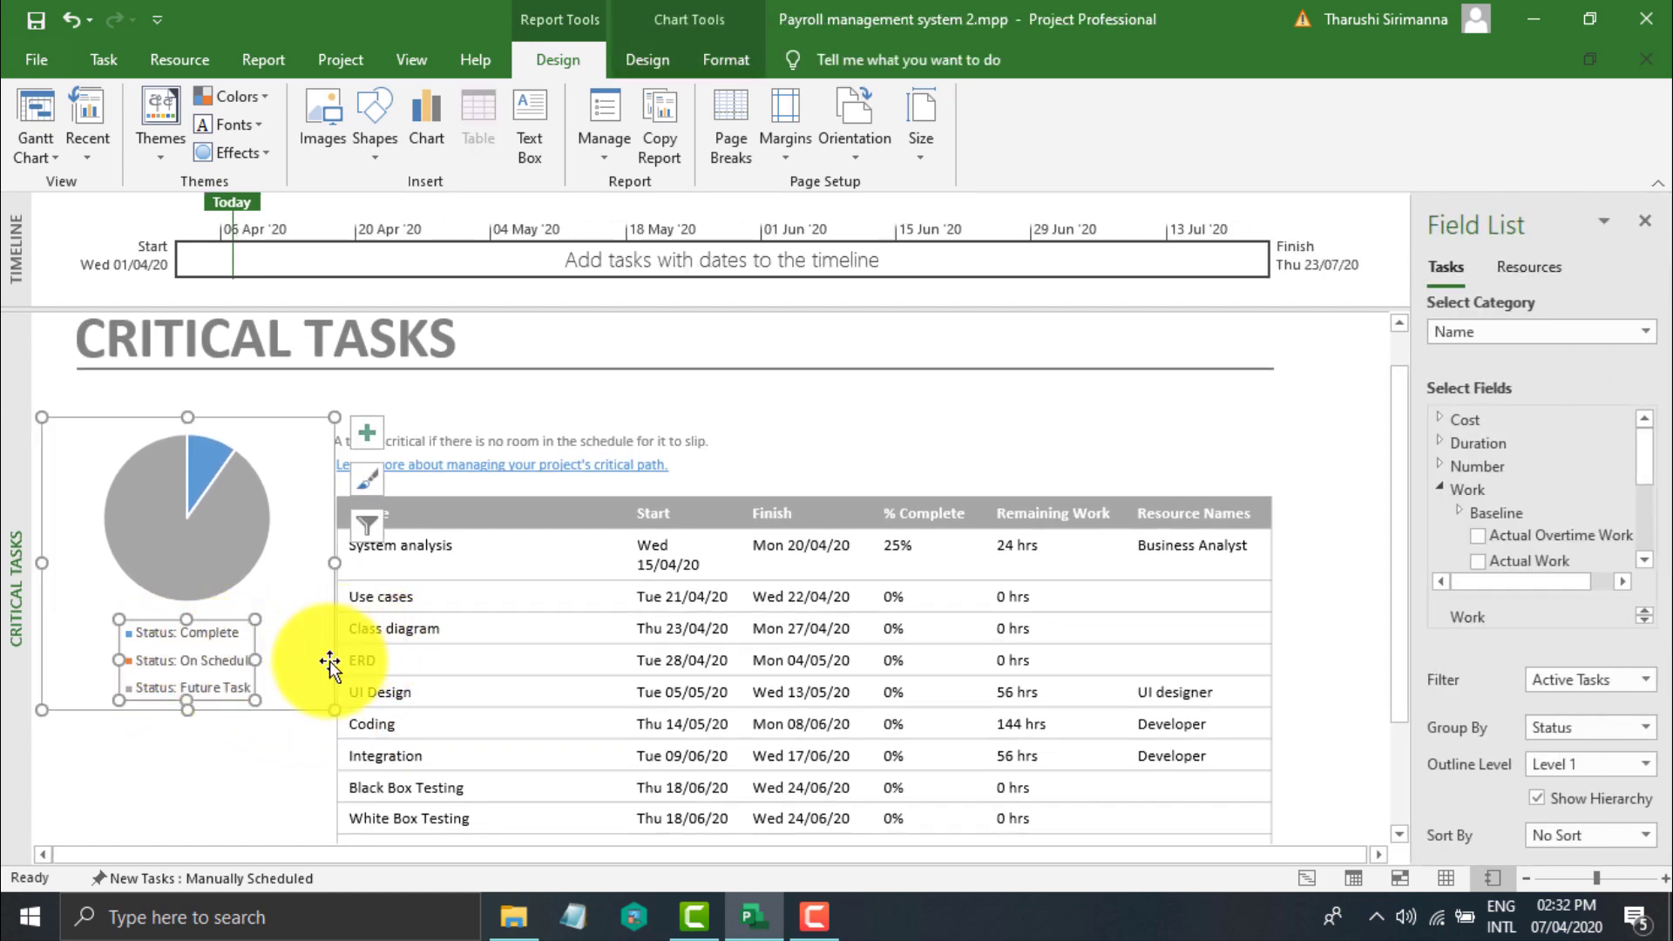
pyautogui.click(1644, 220)
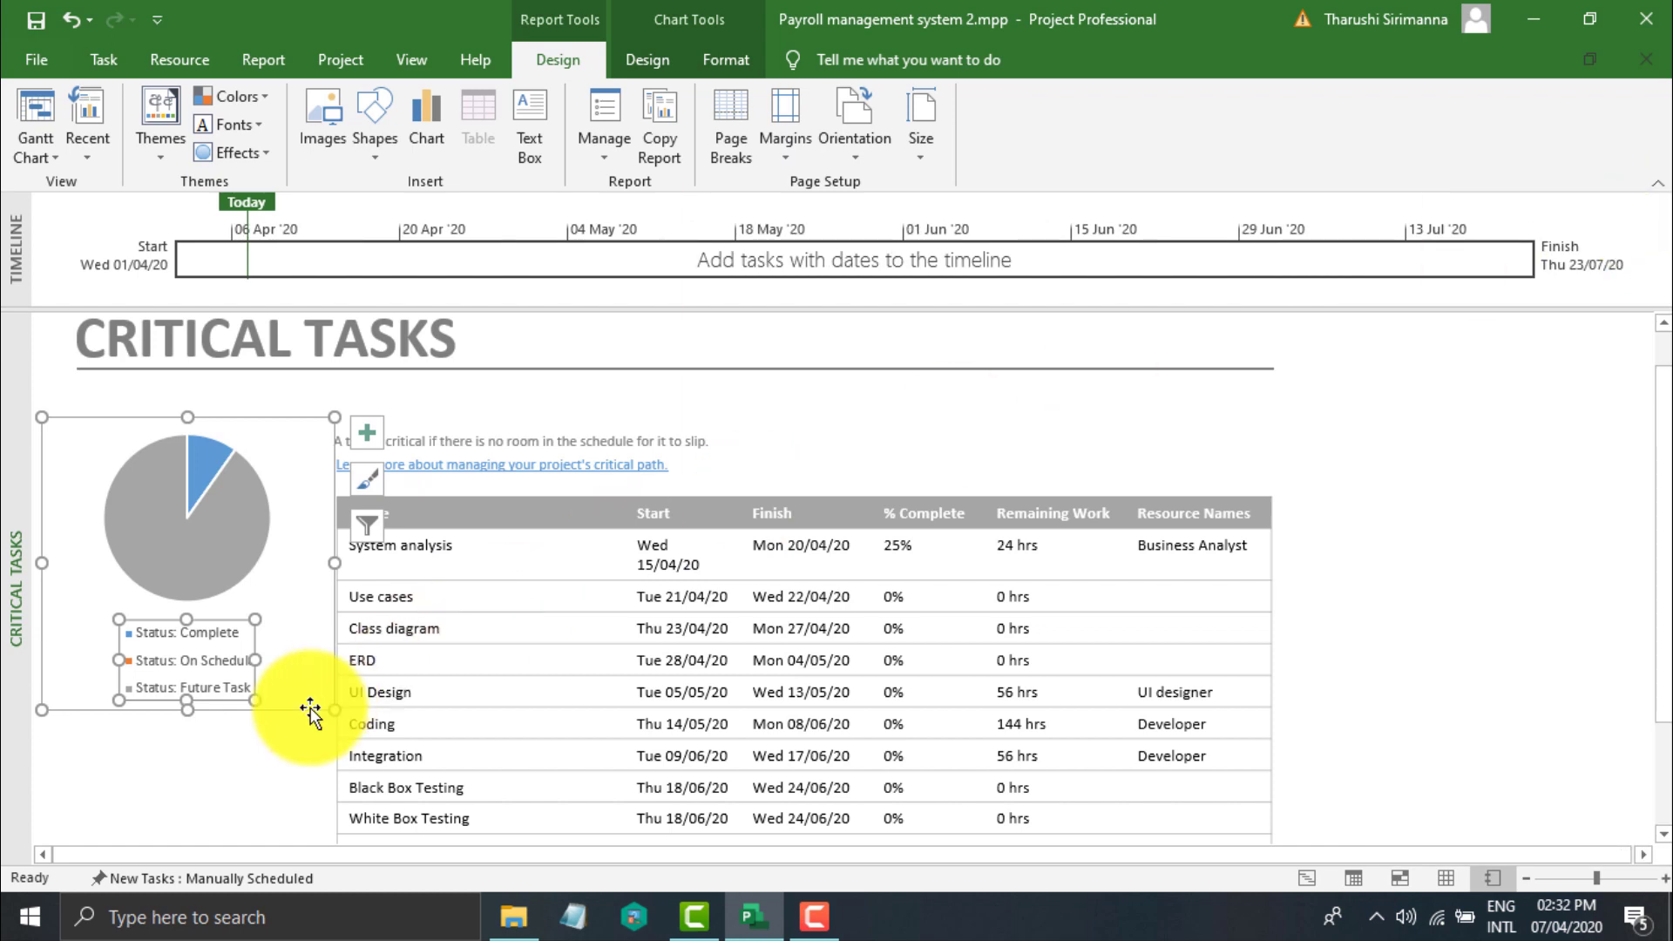
pyautogui.click(283, 724)
# Read the critical tasks table down to Maintanance, including % complete, remaining work and resource names.
pyautogui.scroll(-5, 952, 677)
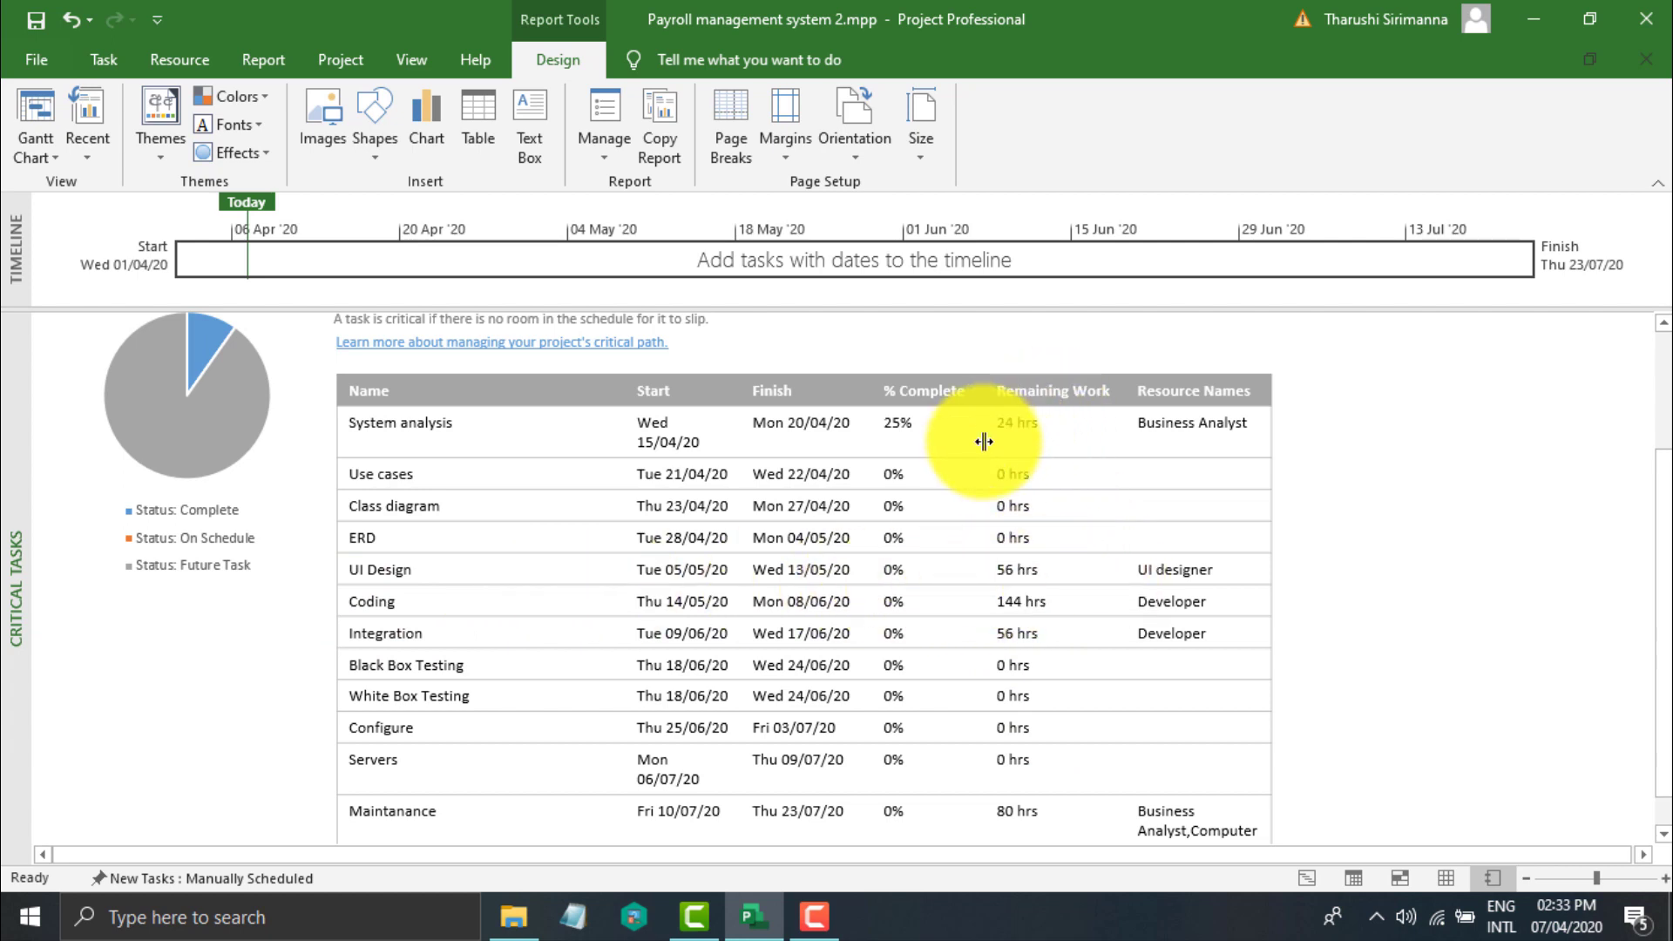
pyautogui.scroll(-3, 1041, 760)
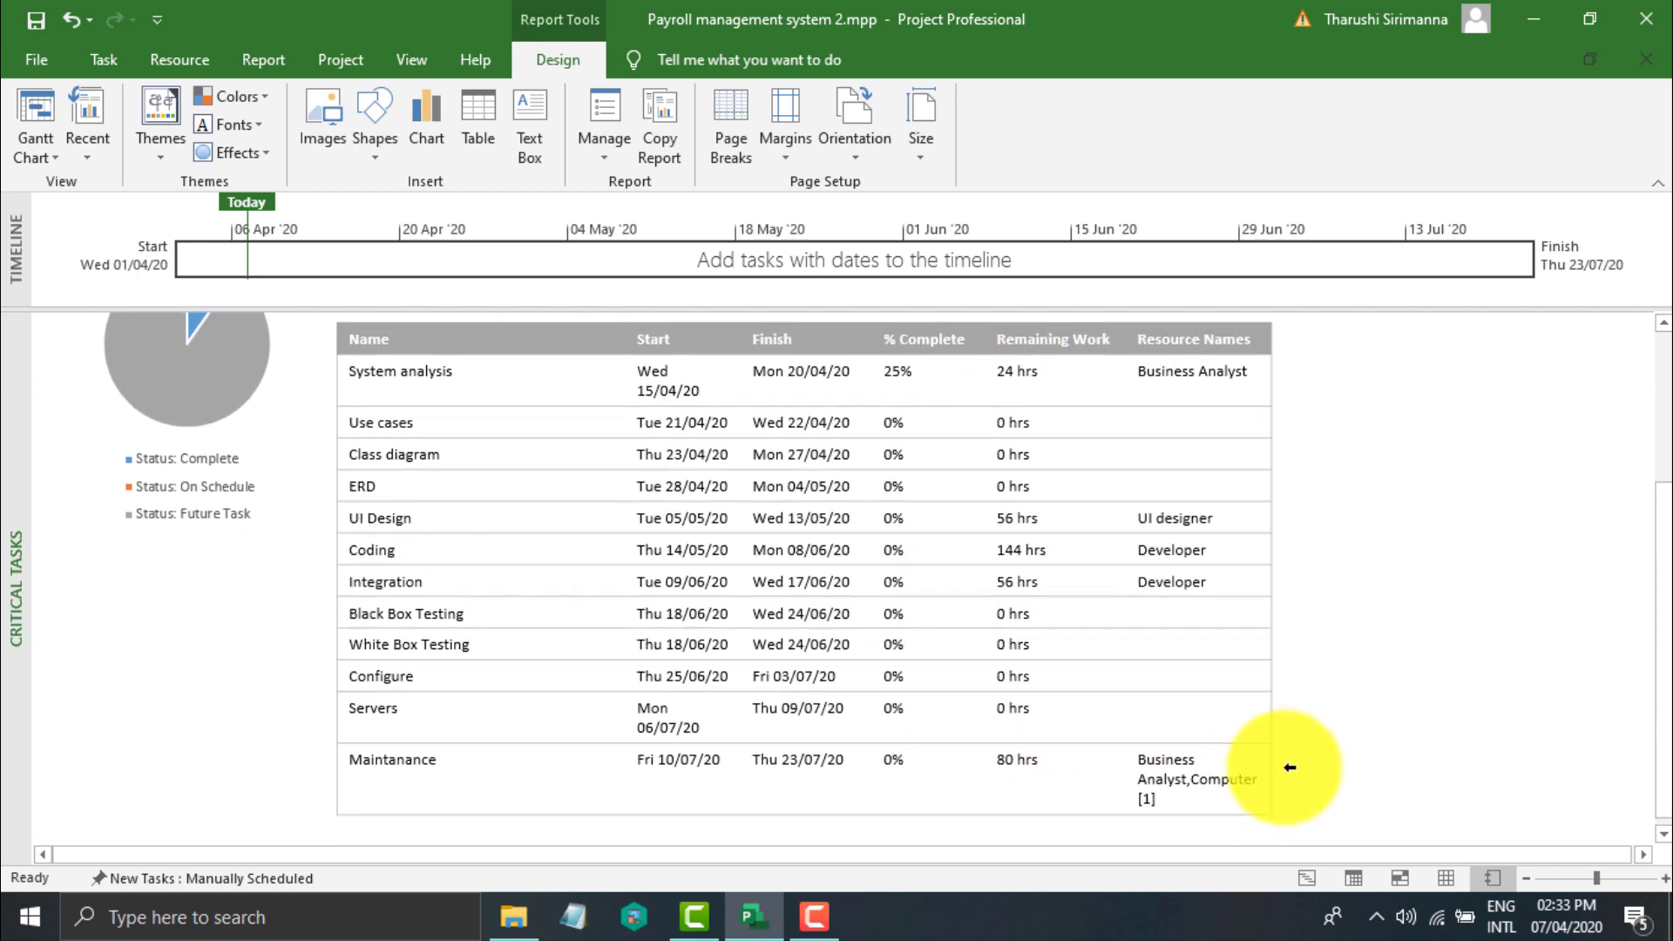
pyautogui.scroll(-1, 1262, 540)
pyautogui.scroll(4, 1262, 590)
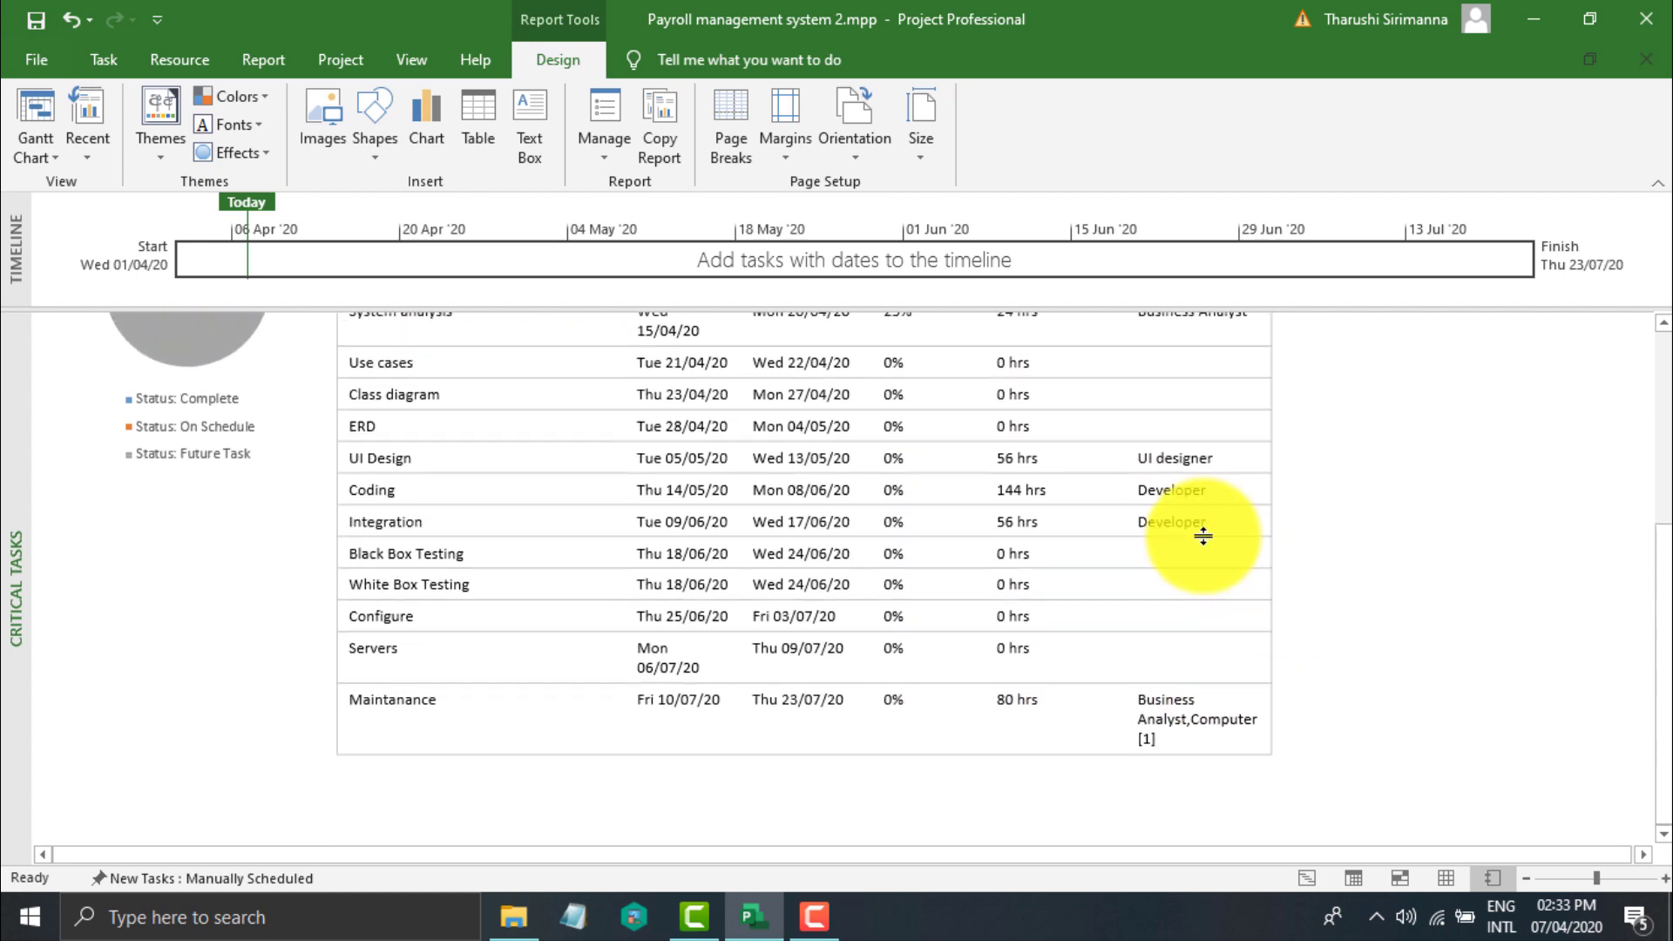
pyautogui.scroll(3, 1150, 492)
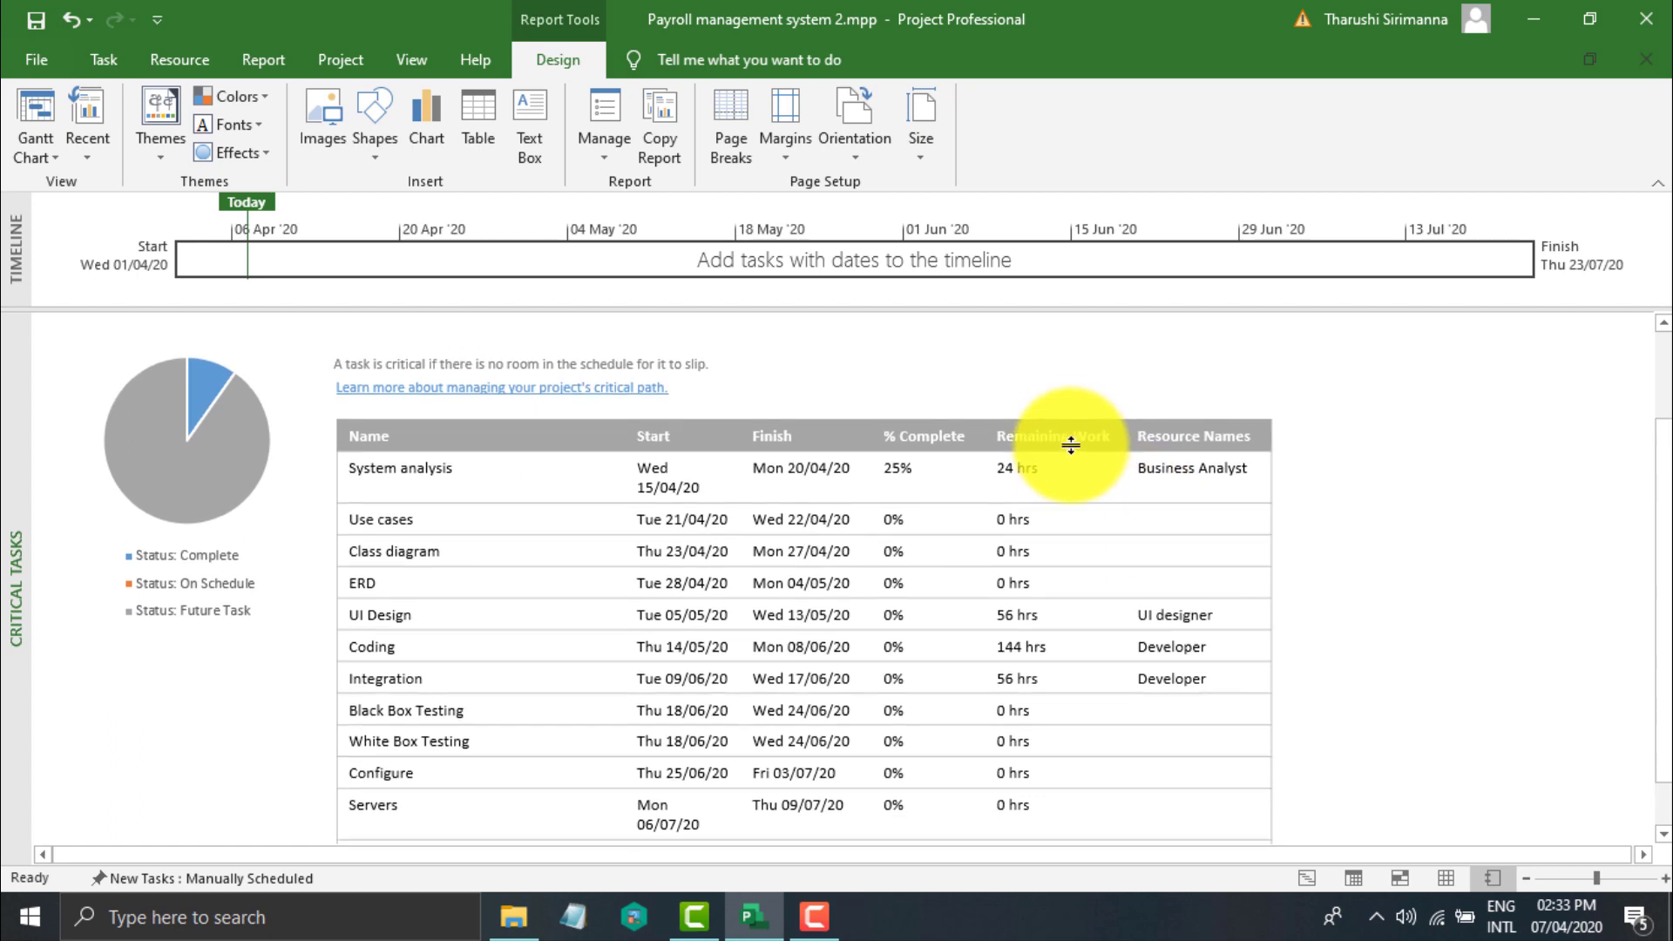
# Open the Project Overview dashboard report and check the project's overall % complete.
pyautogui.click(238, 57)
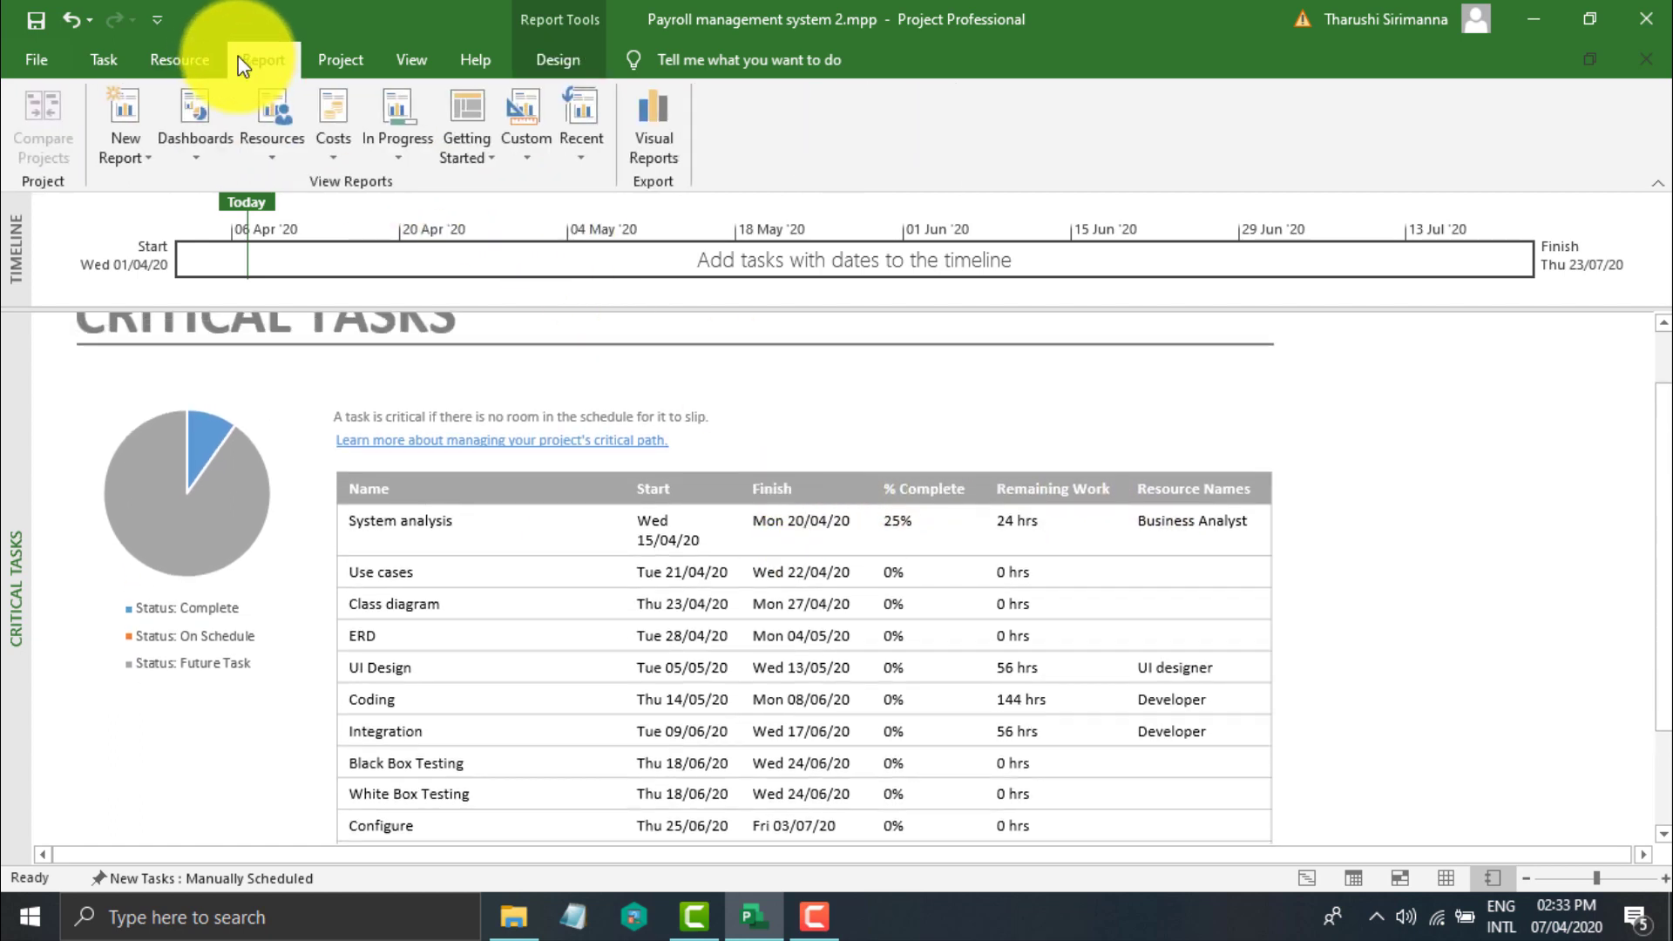
pyautogui.click(221, 148)
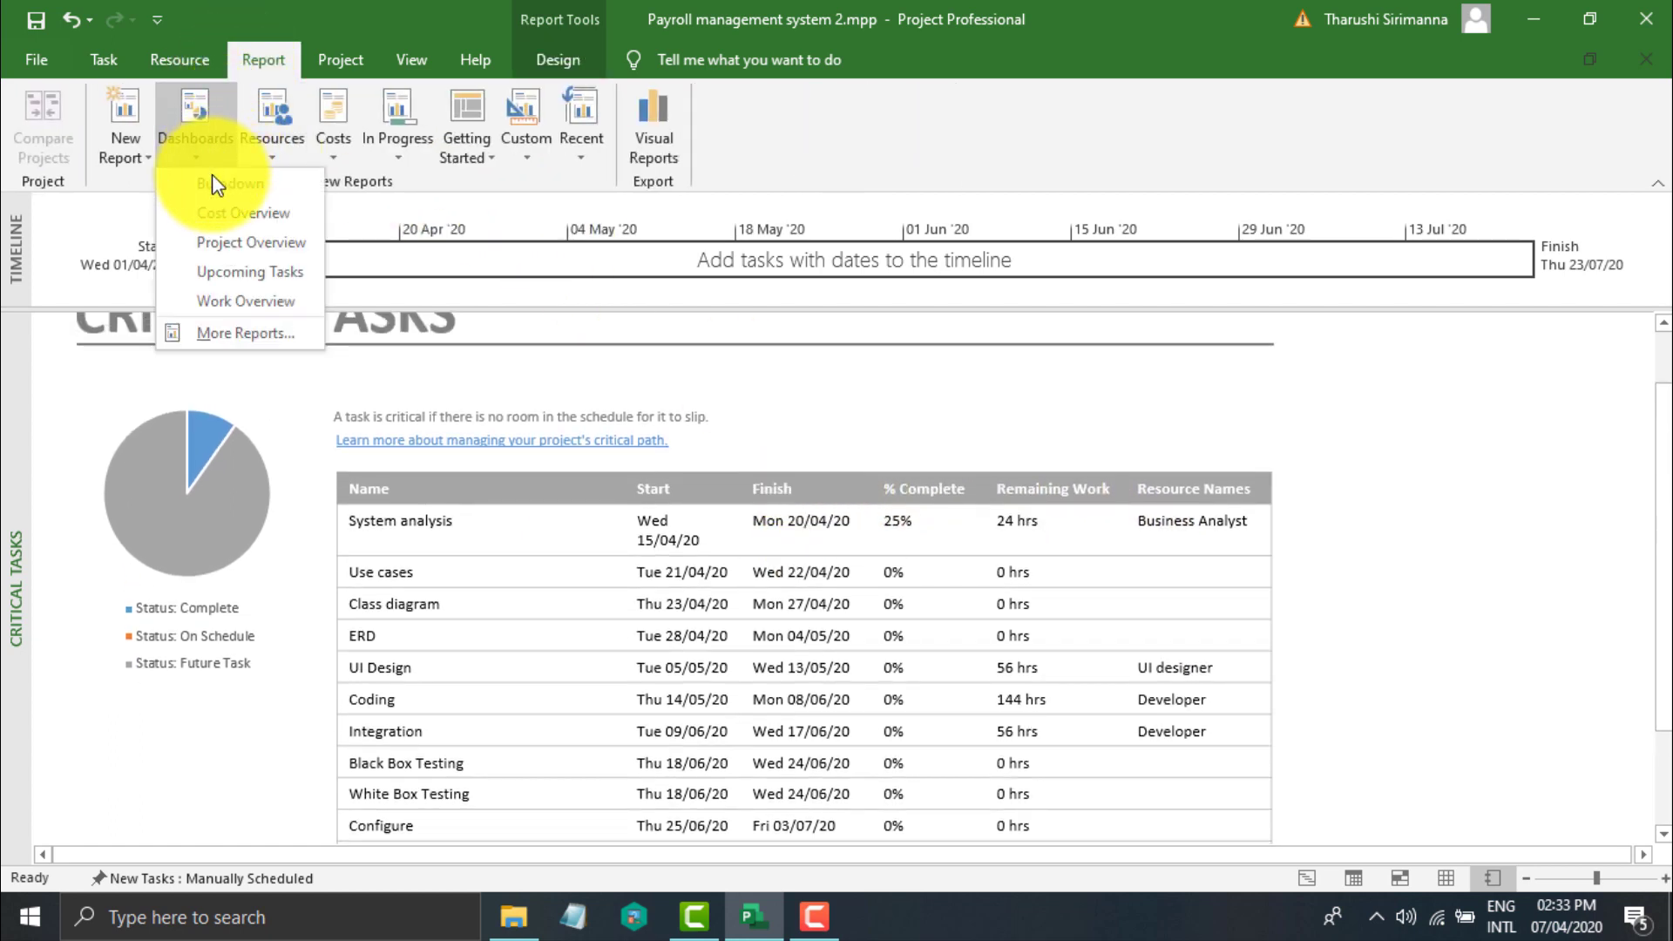
pyautogui.click(225, 242)
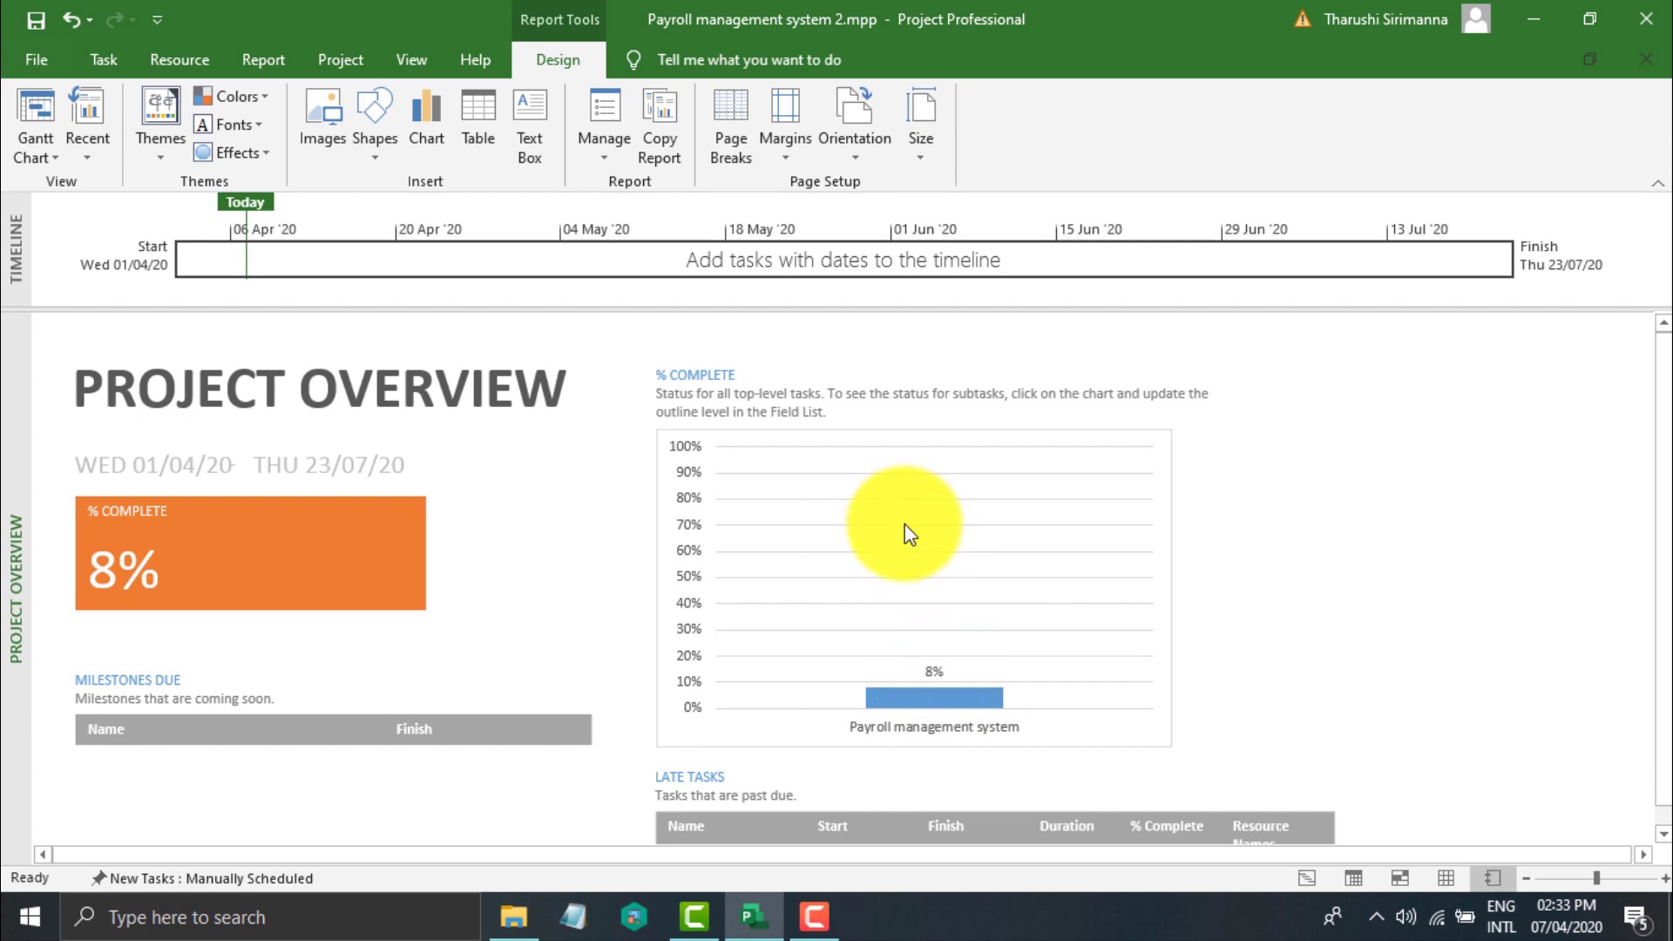
pyautogui.scroll(-1, 905, 527)
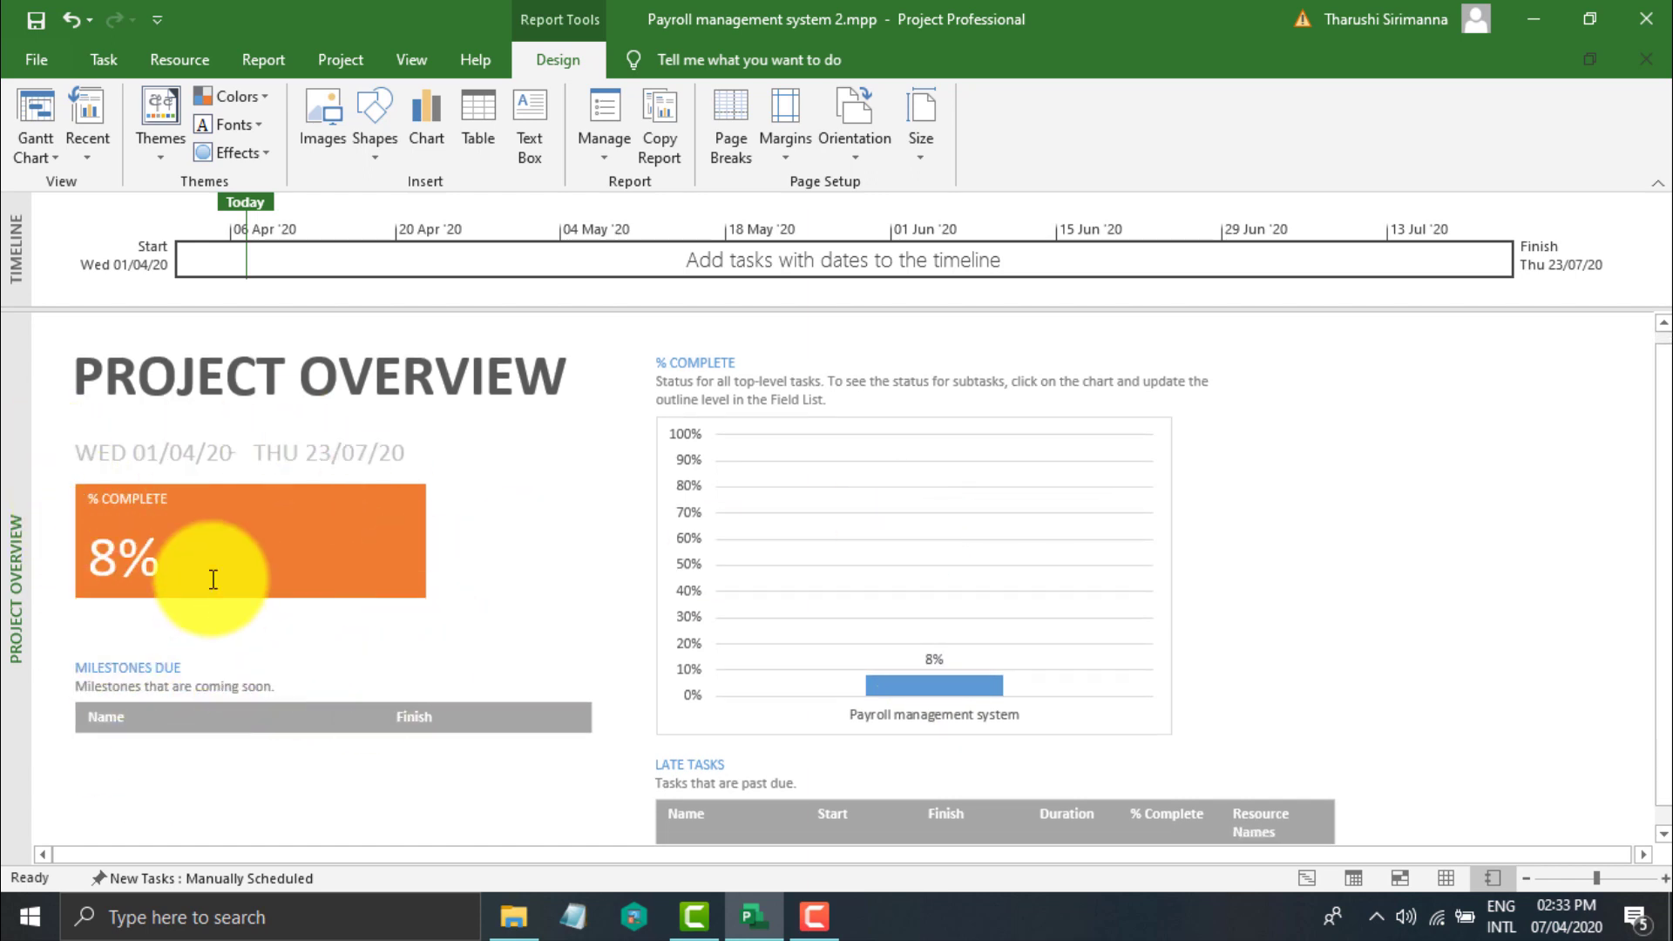
# Return to the Gantt chart and check the schedule client meeting and visit client's place tasks under Requirement gathering.
pyautogui.click(49, 139)
pyautogui.click(44, 120)
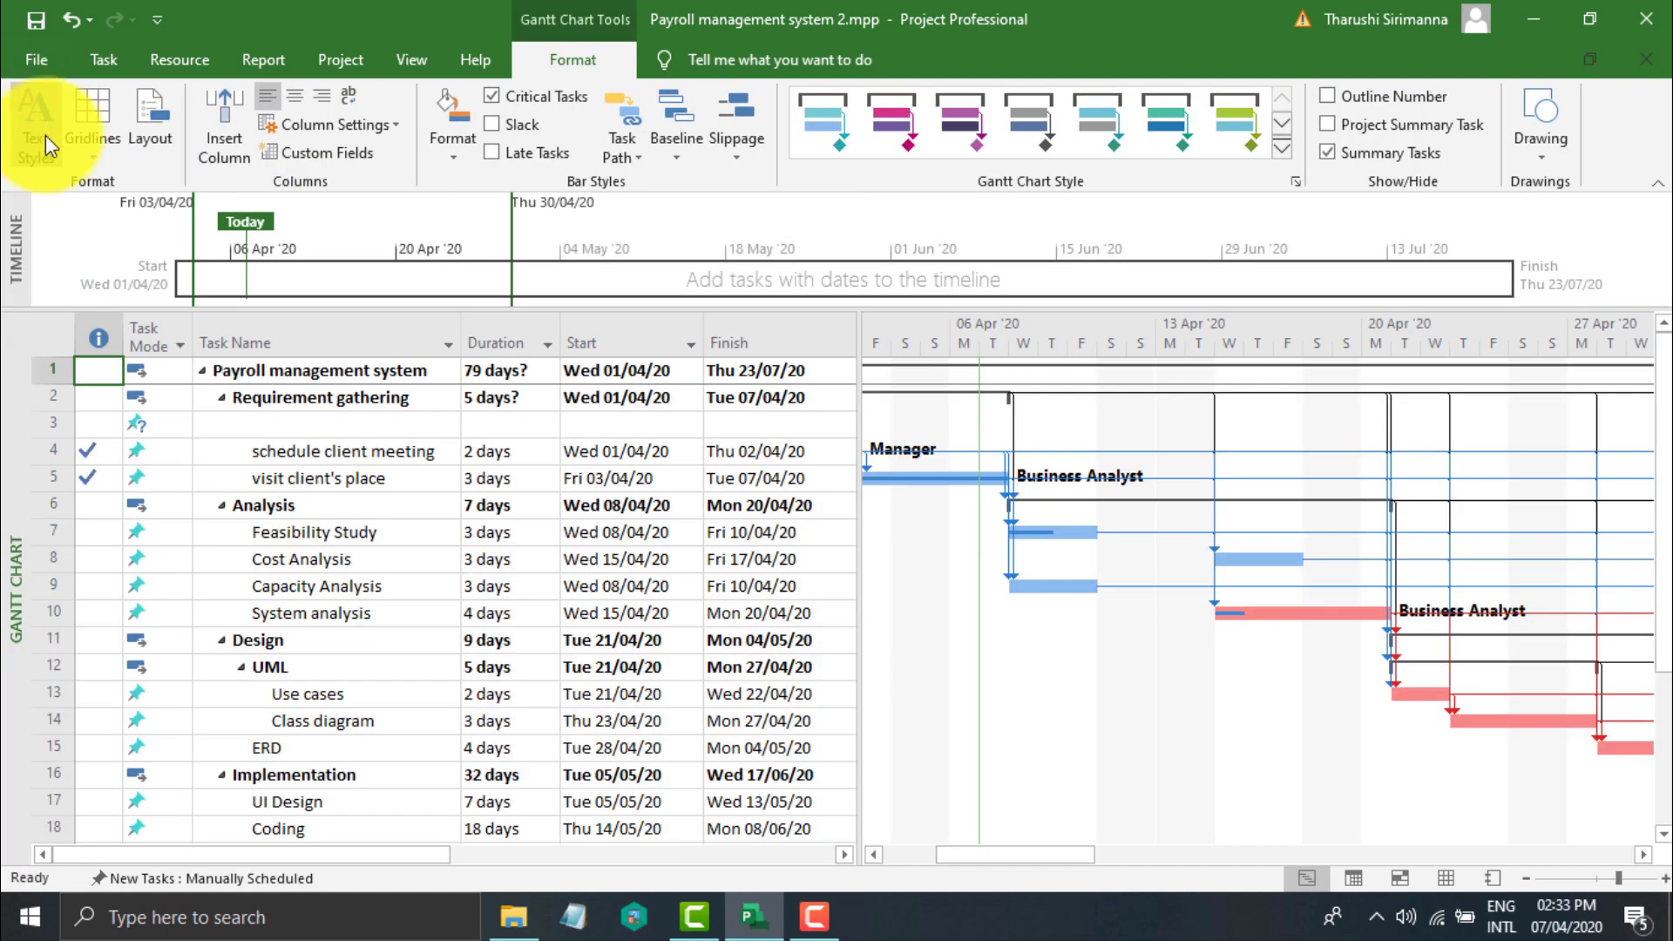
pyautogui.click(261, 452)
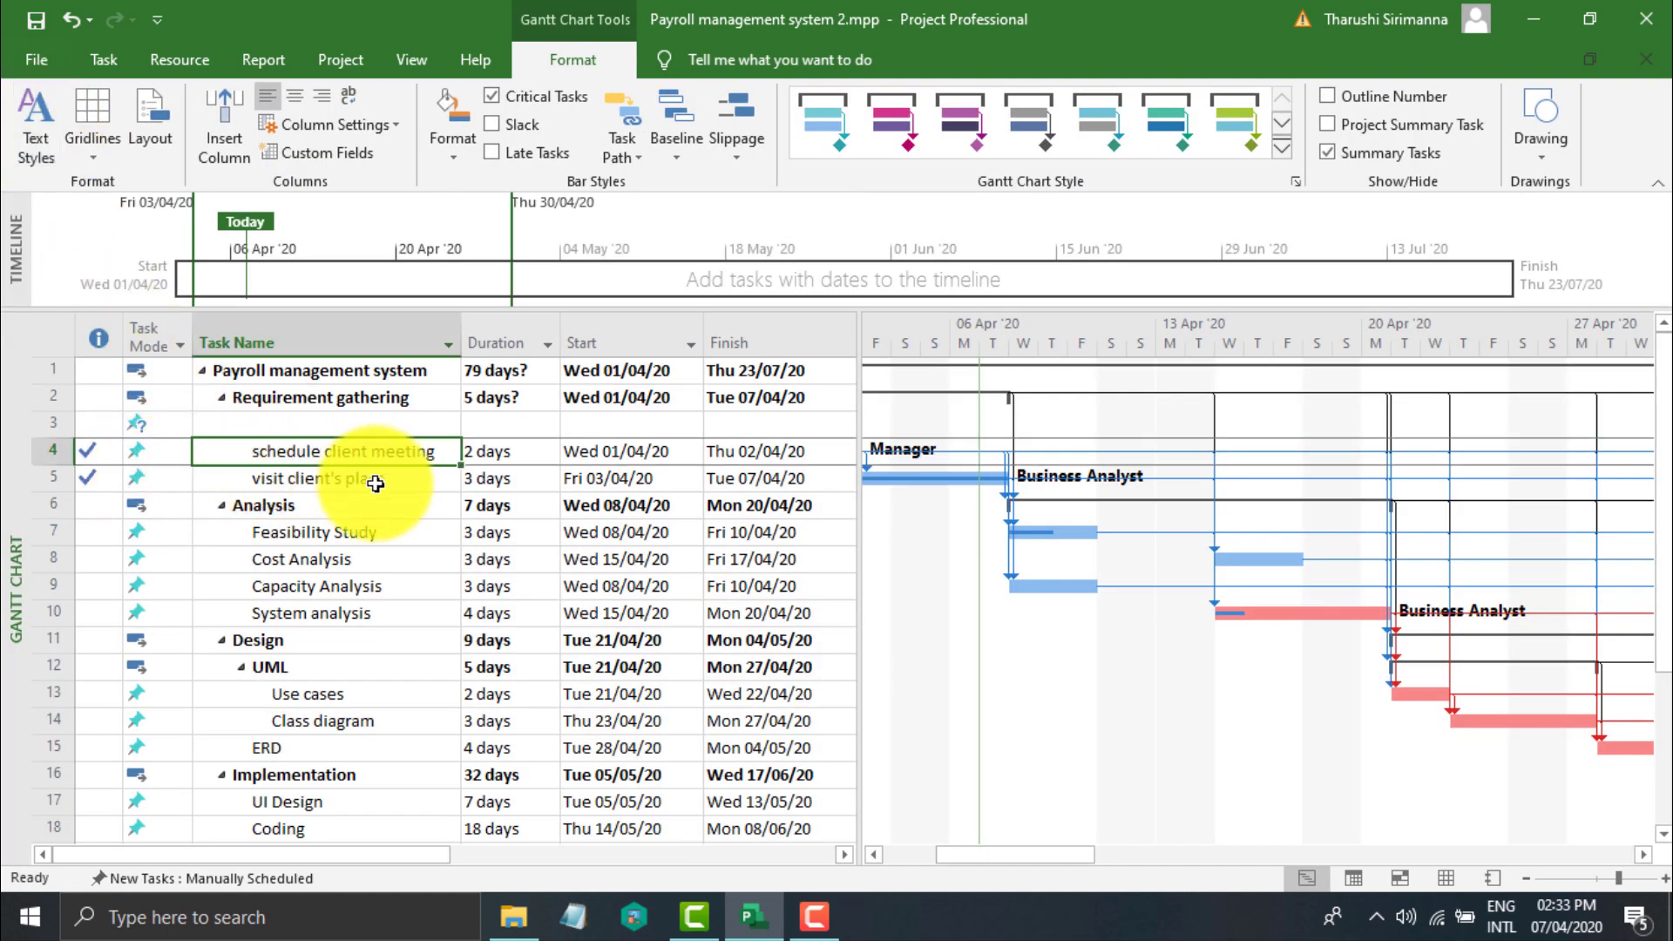
pyautogui.click(372, 485)
pyautogui.click(377, 455)
pyautogui.click(375, 478)
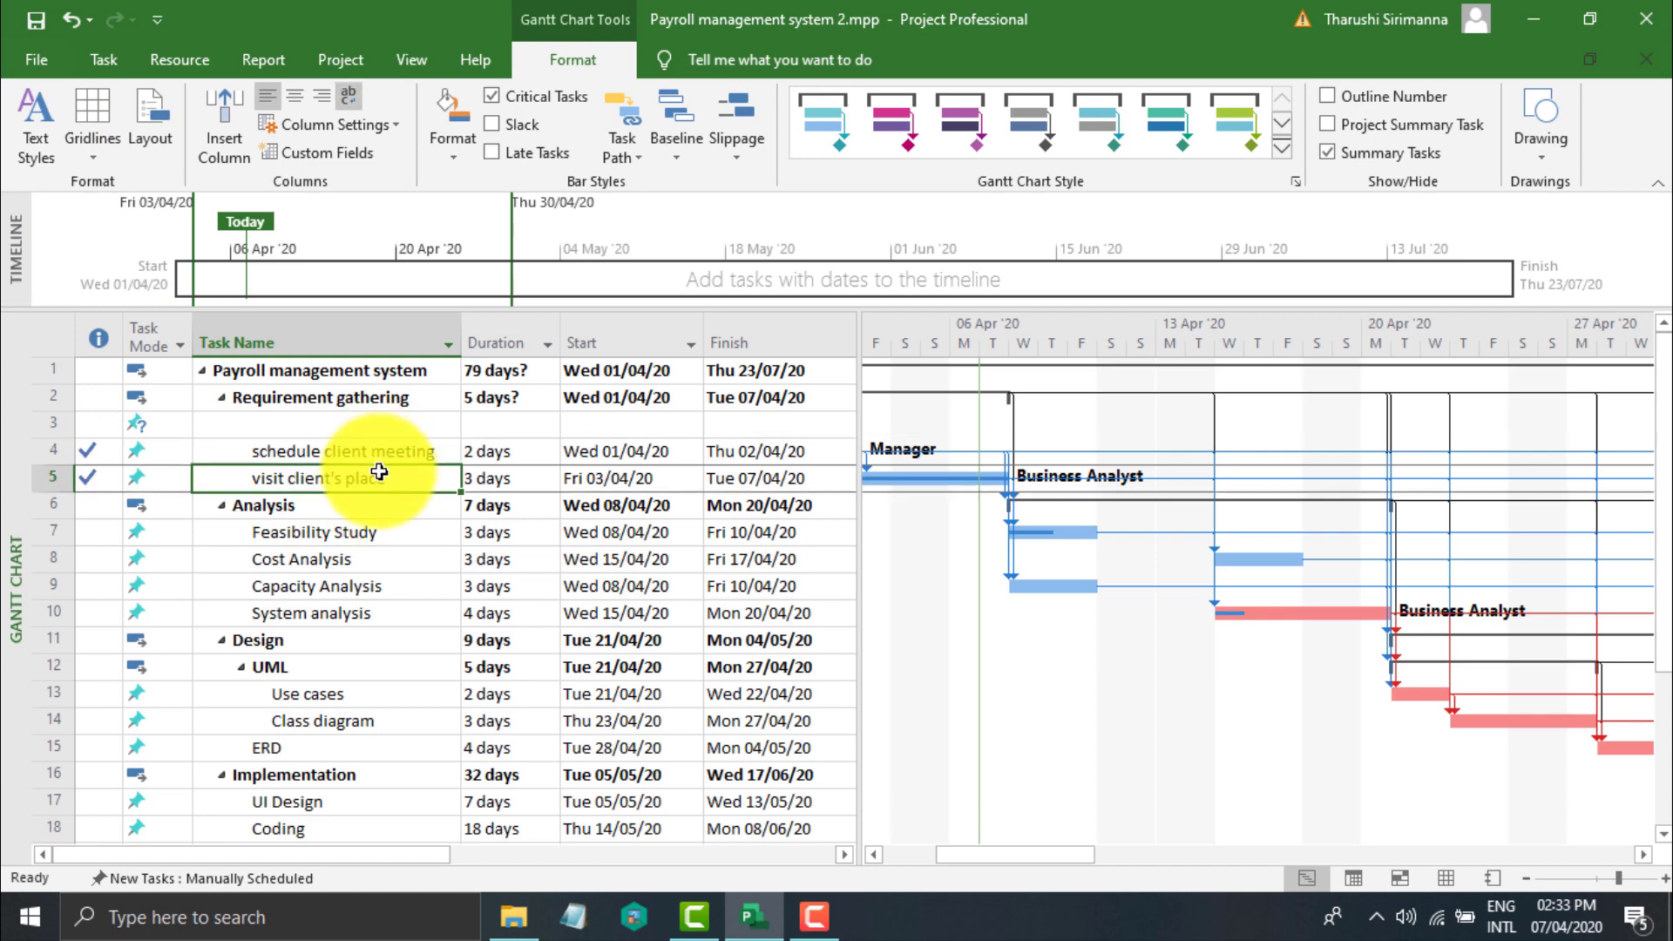
pyautogui.click(375, 449)
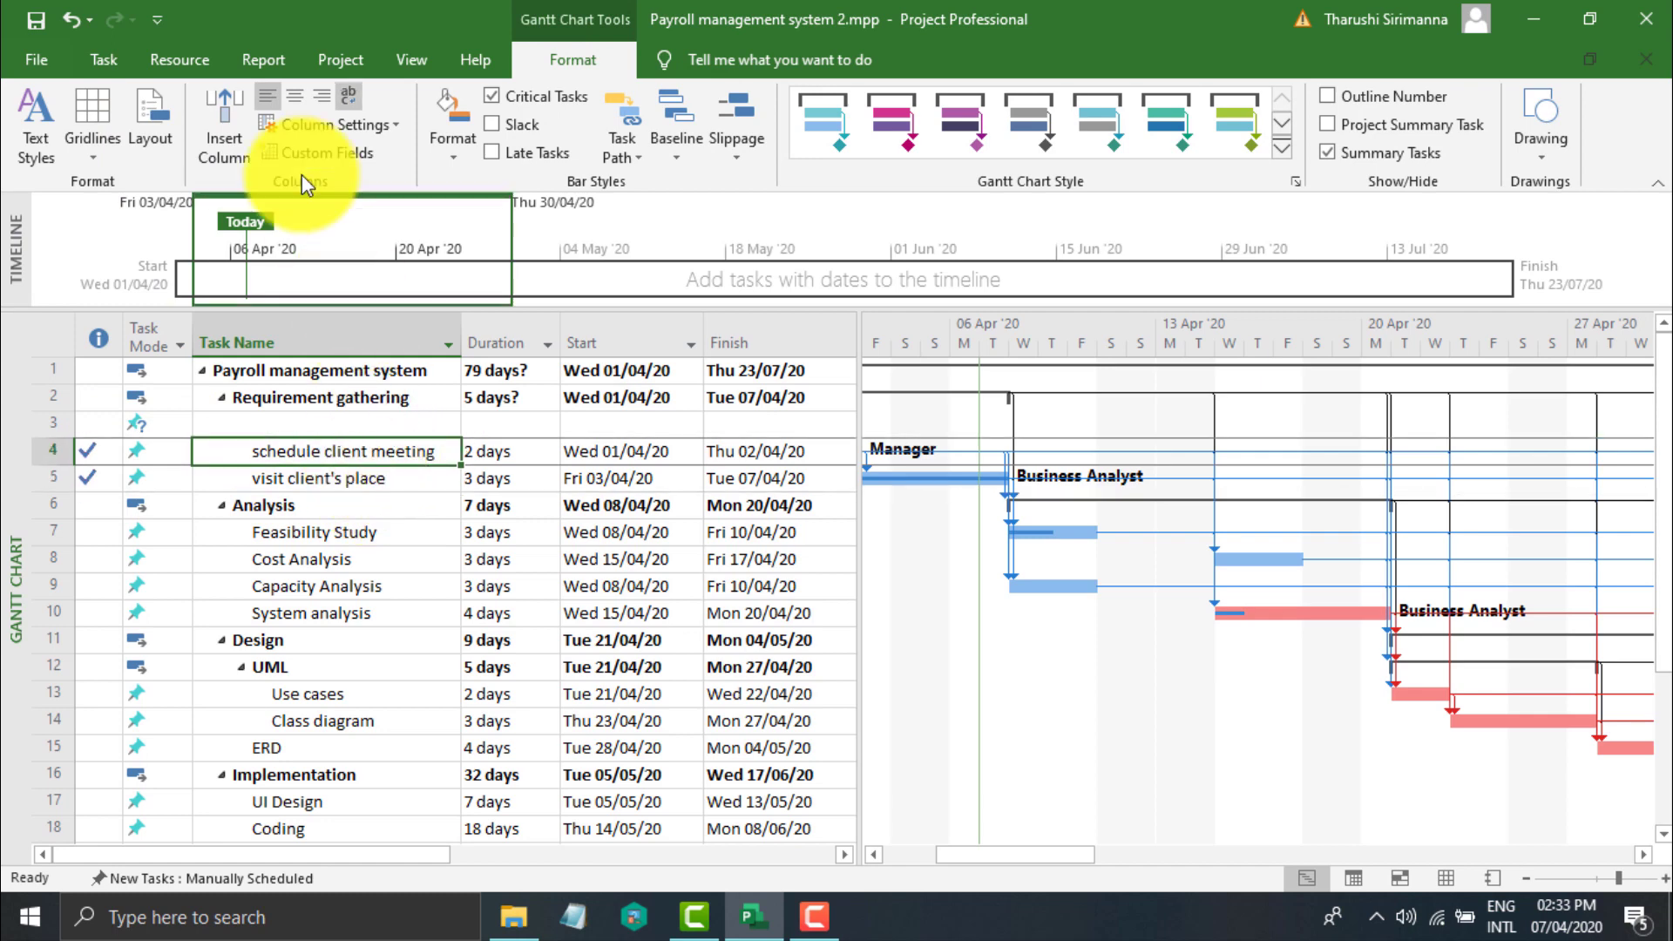
# Reopen the Project Overview dashboard and inspect the Payroll management system bar in the % Complete chart.
pyautogui.click(245, 54)
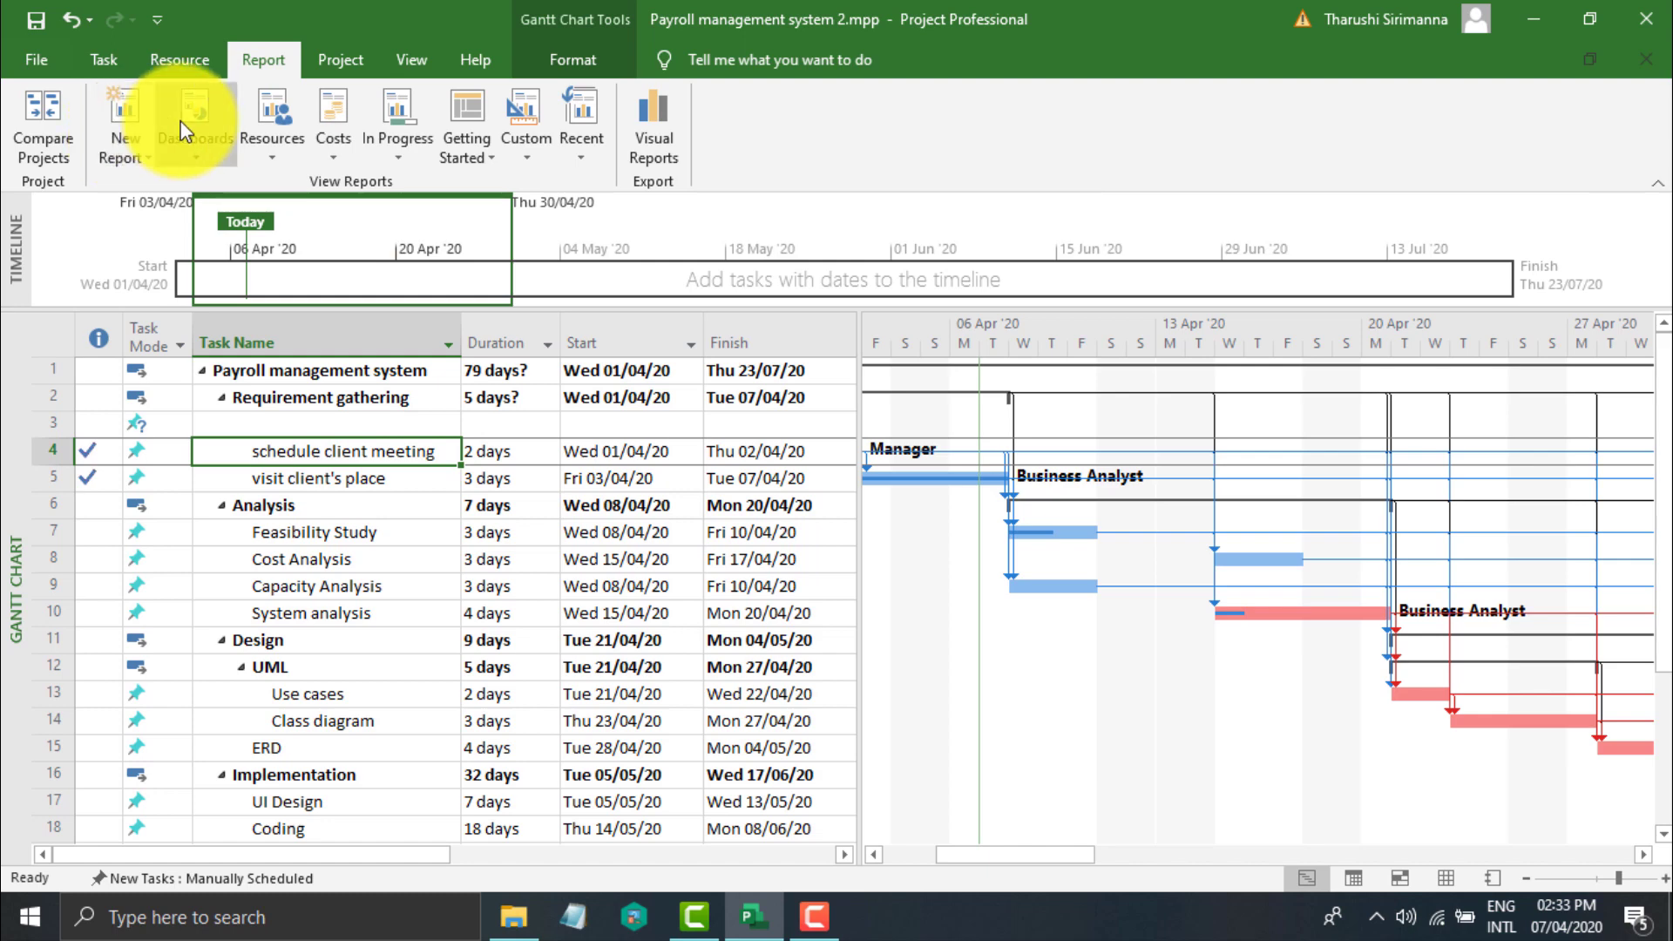
pyautogui.click(200, 155)
pyautogui.click(225, 239)
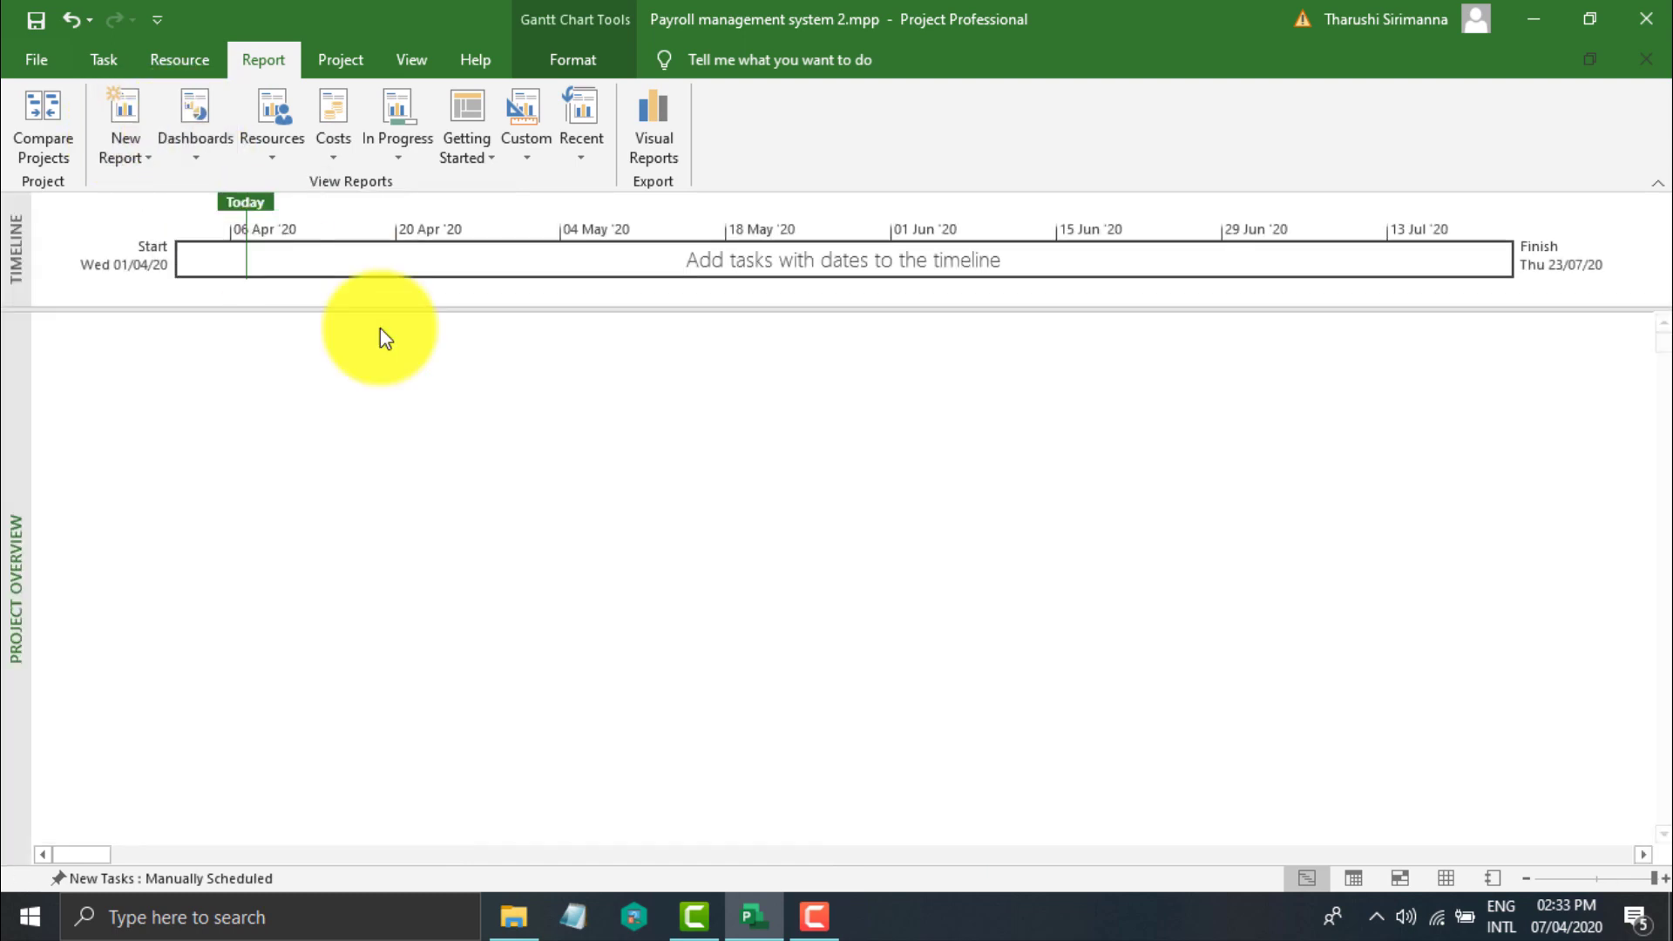
pyautogui.click(907, 697)
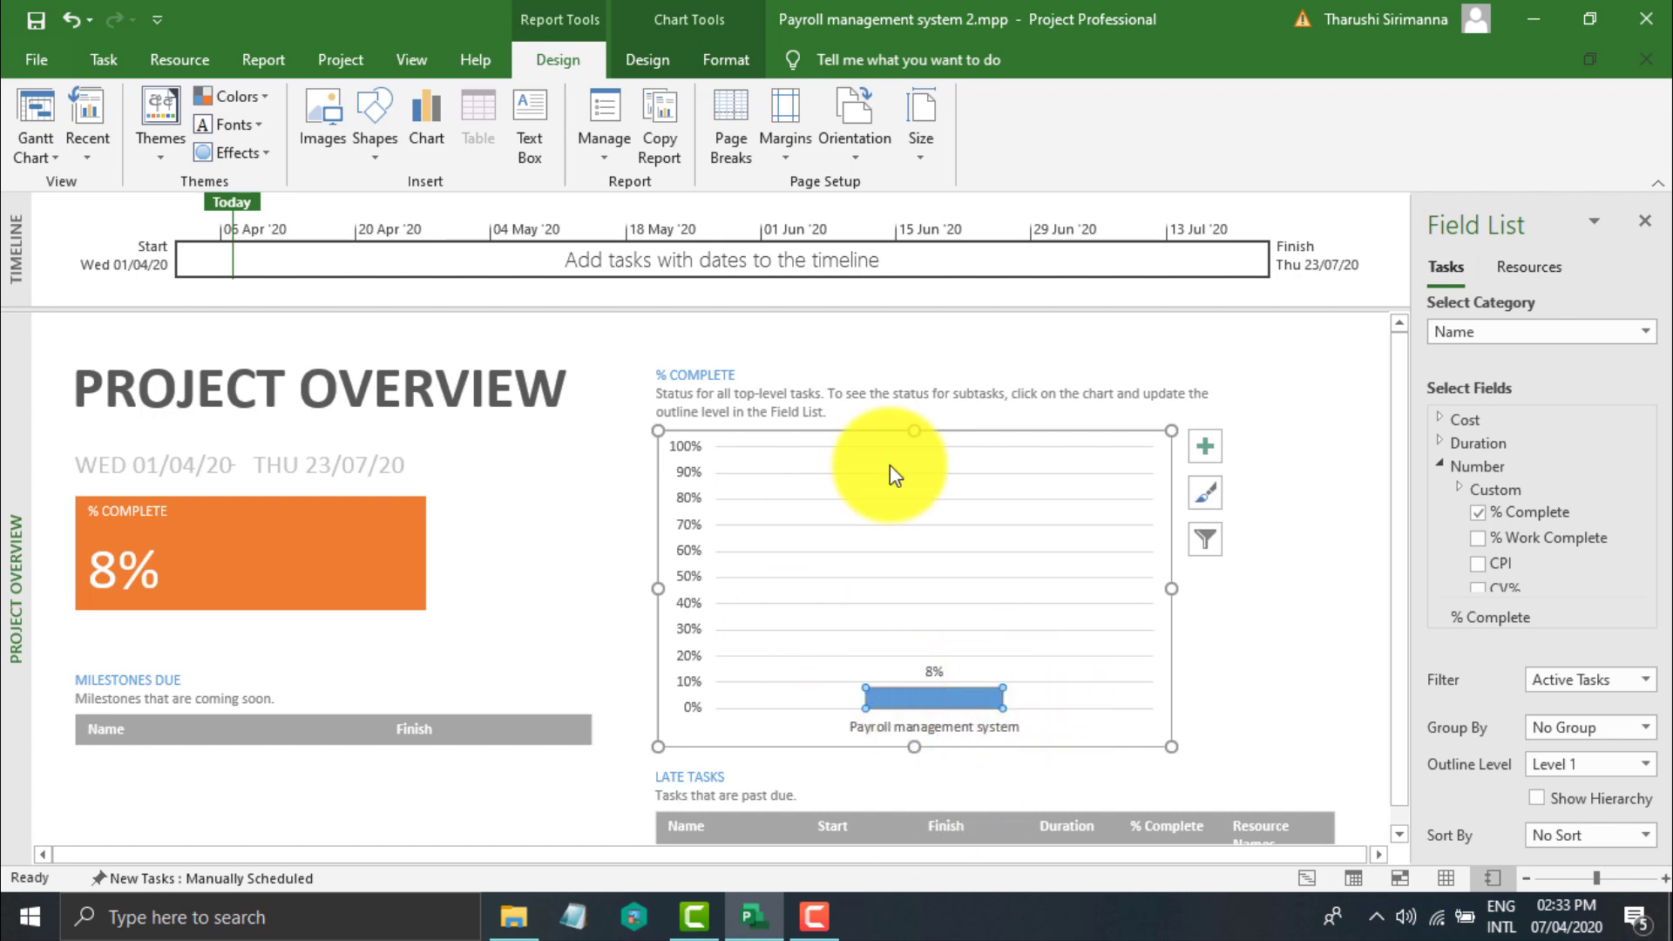
pyautogui.click(1298, 662)
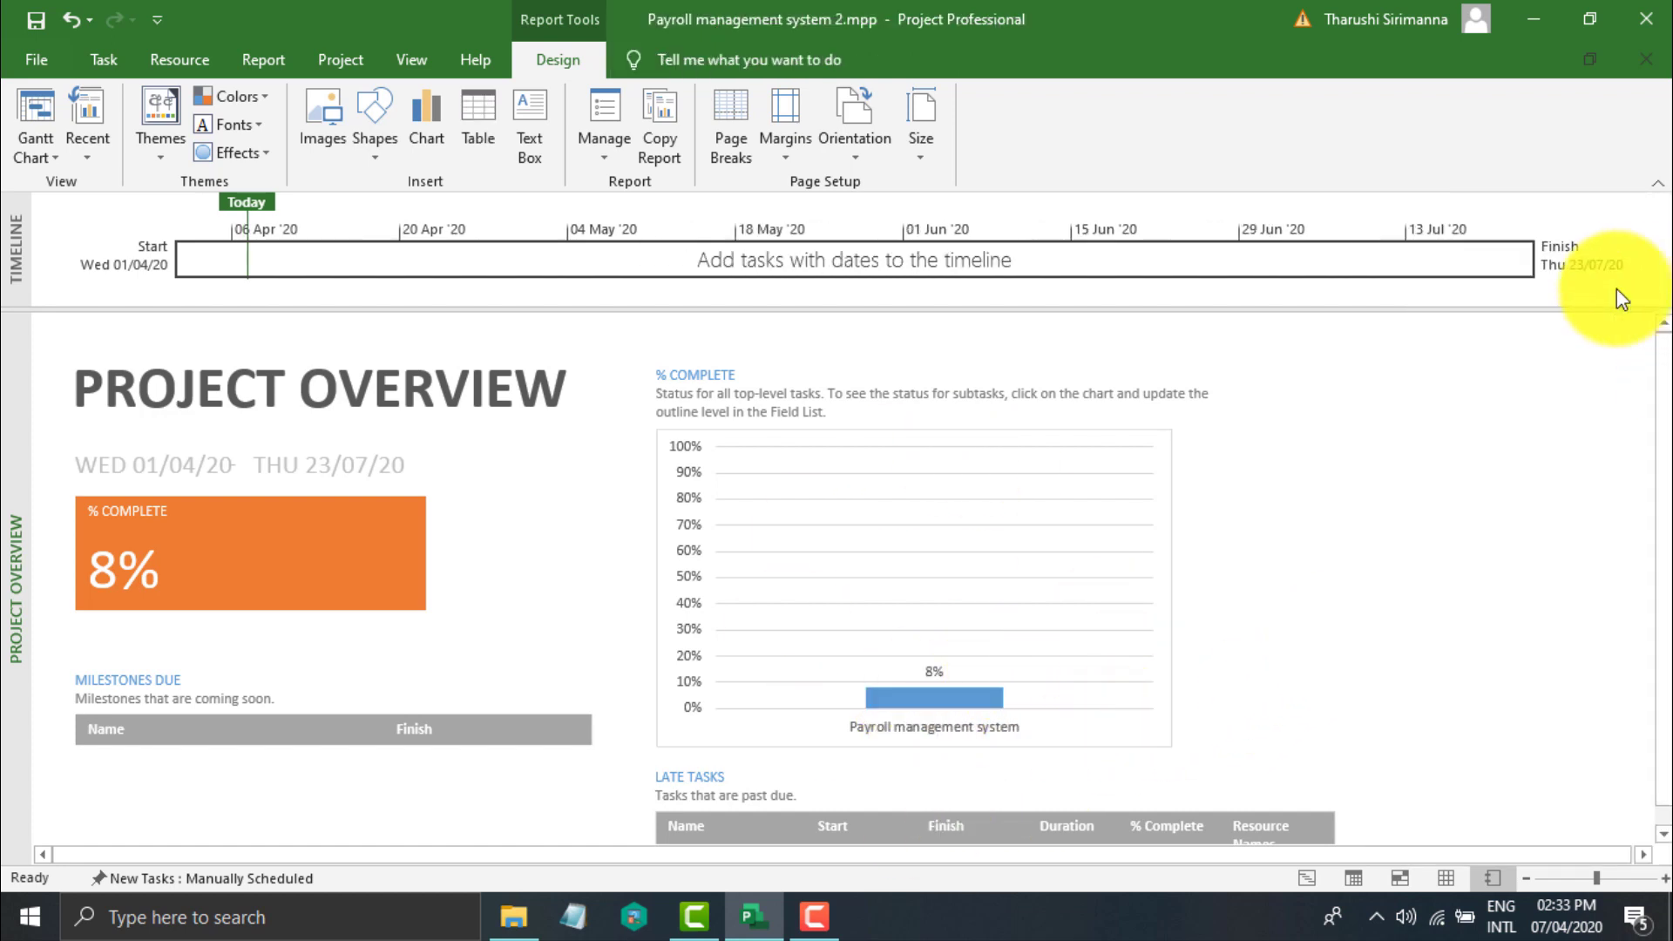
# Open the Upcoming Tasks dashboard report and inspect the Feasibility Study bar in the Remaining Tasks chart.
pyautogui.click(261, 56)
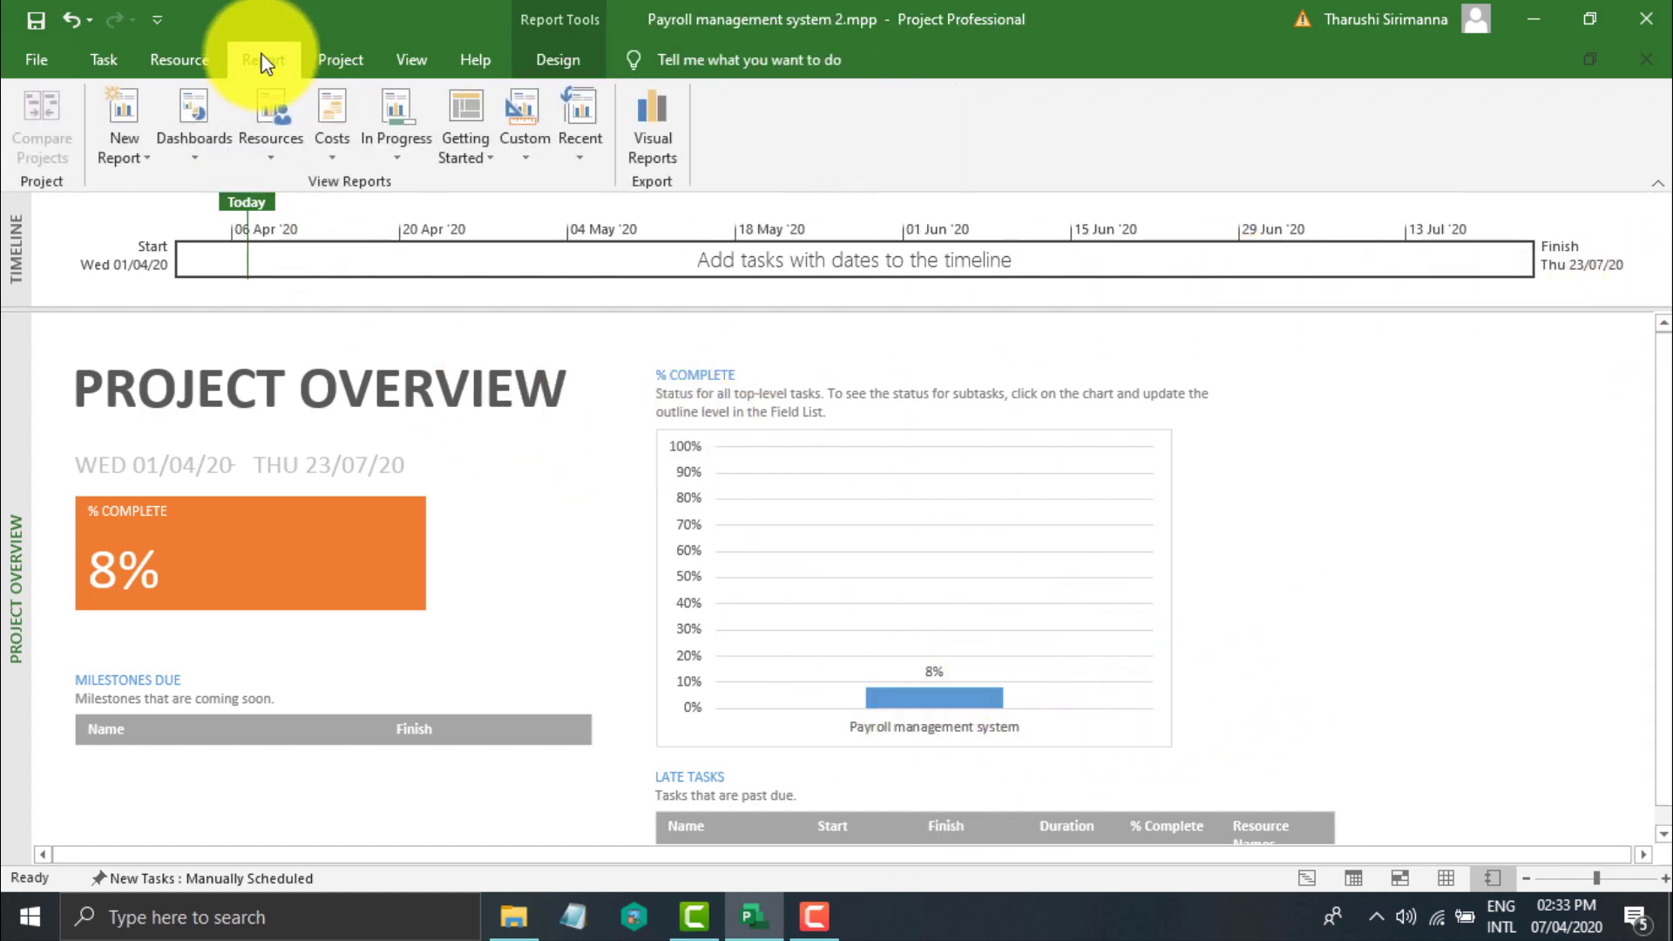
pyautogui.click(209, 148)
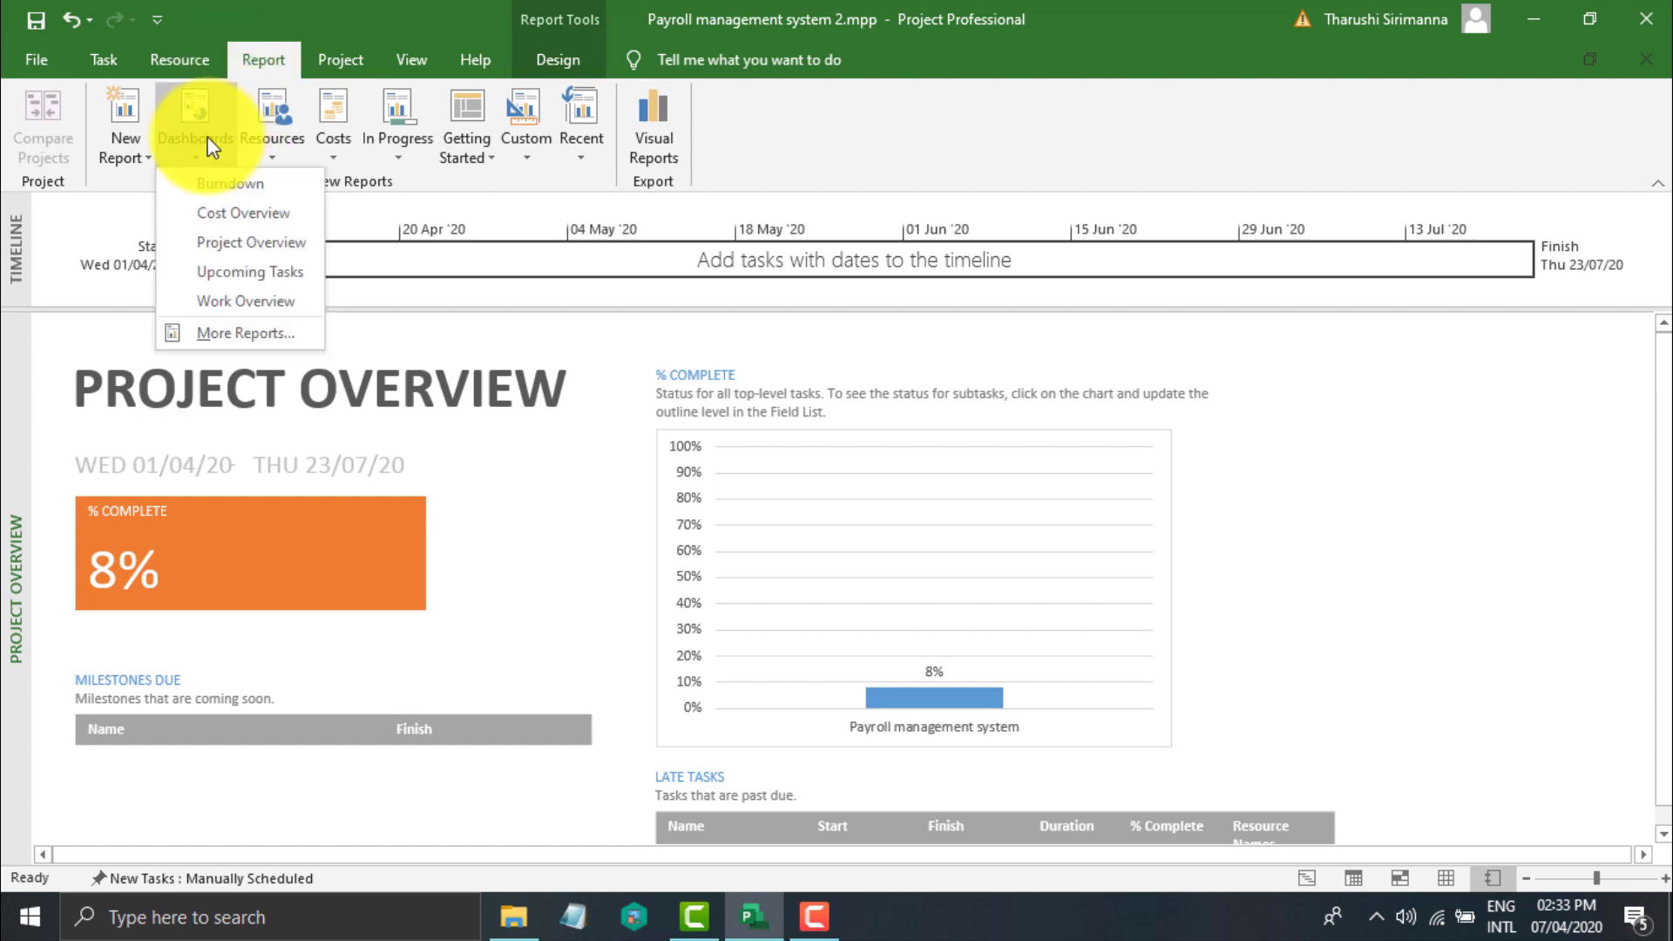
pyautogui.click(271, 267)
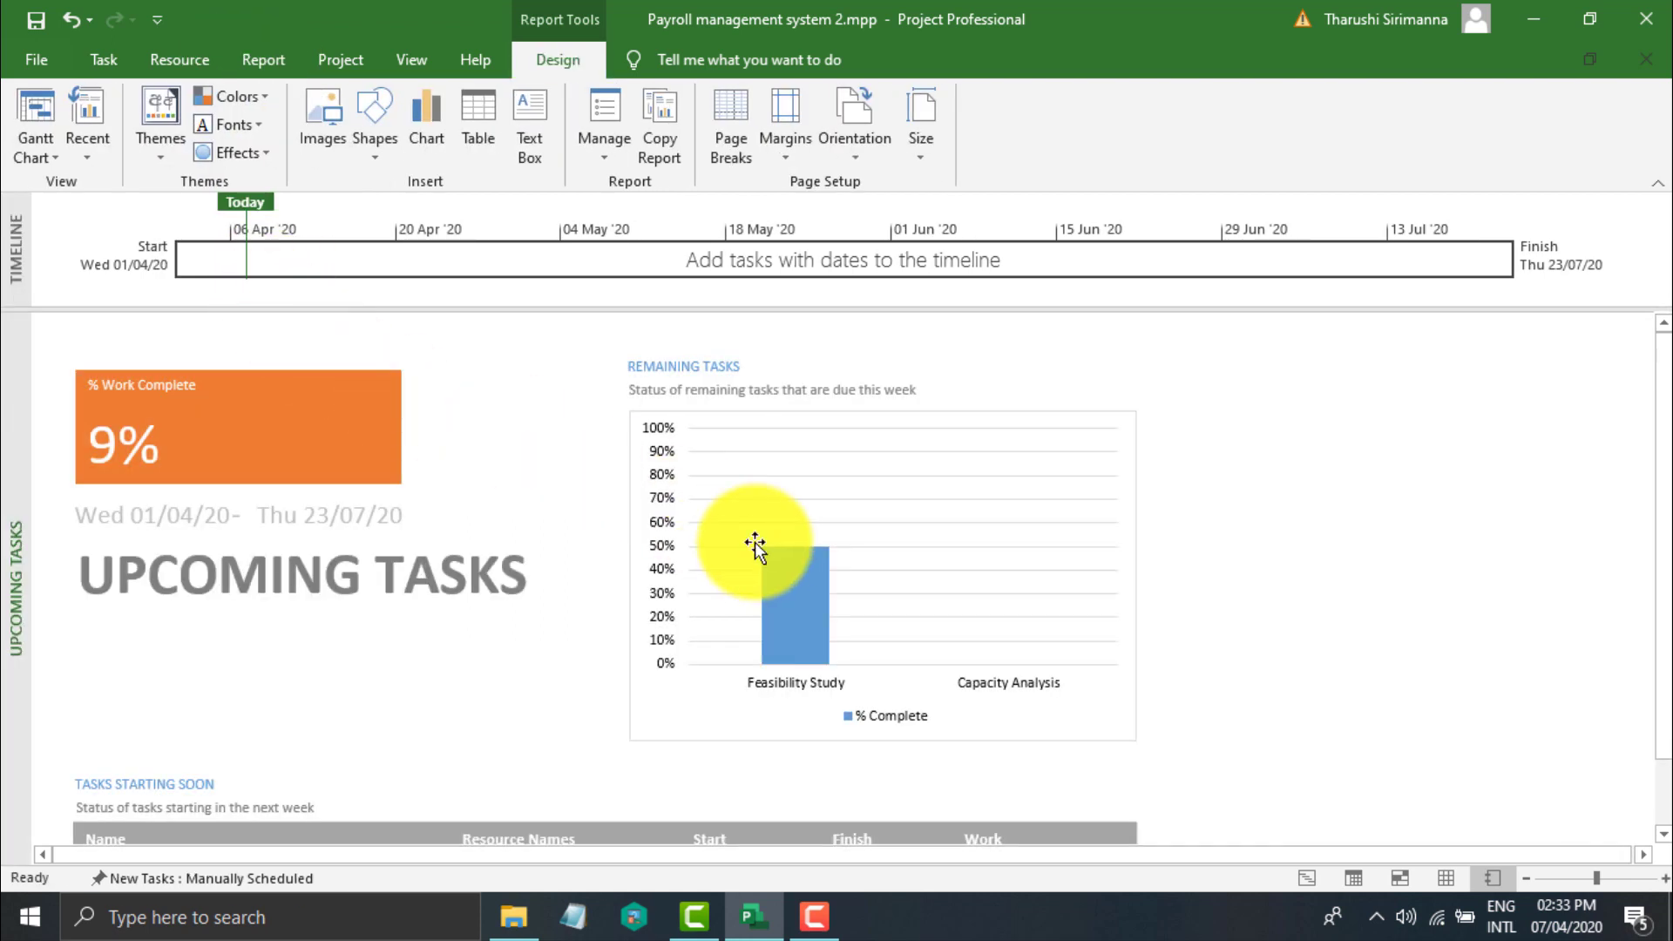
pyautogui.scroll(-1, 812, 624)
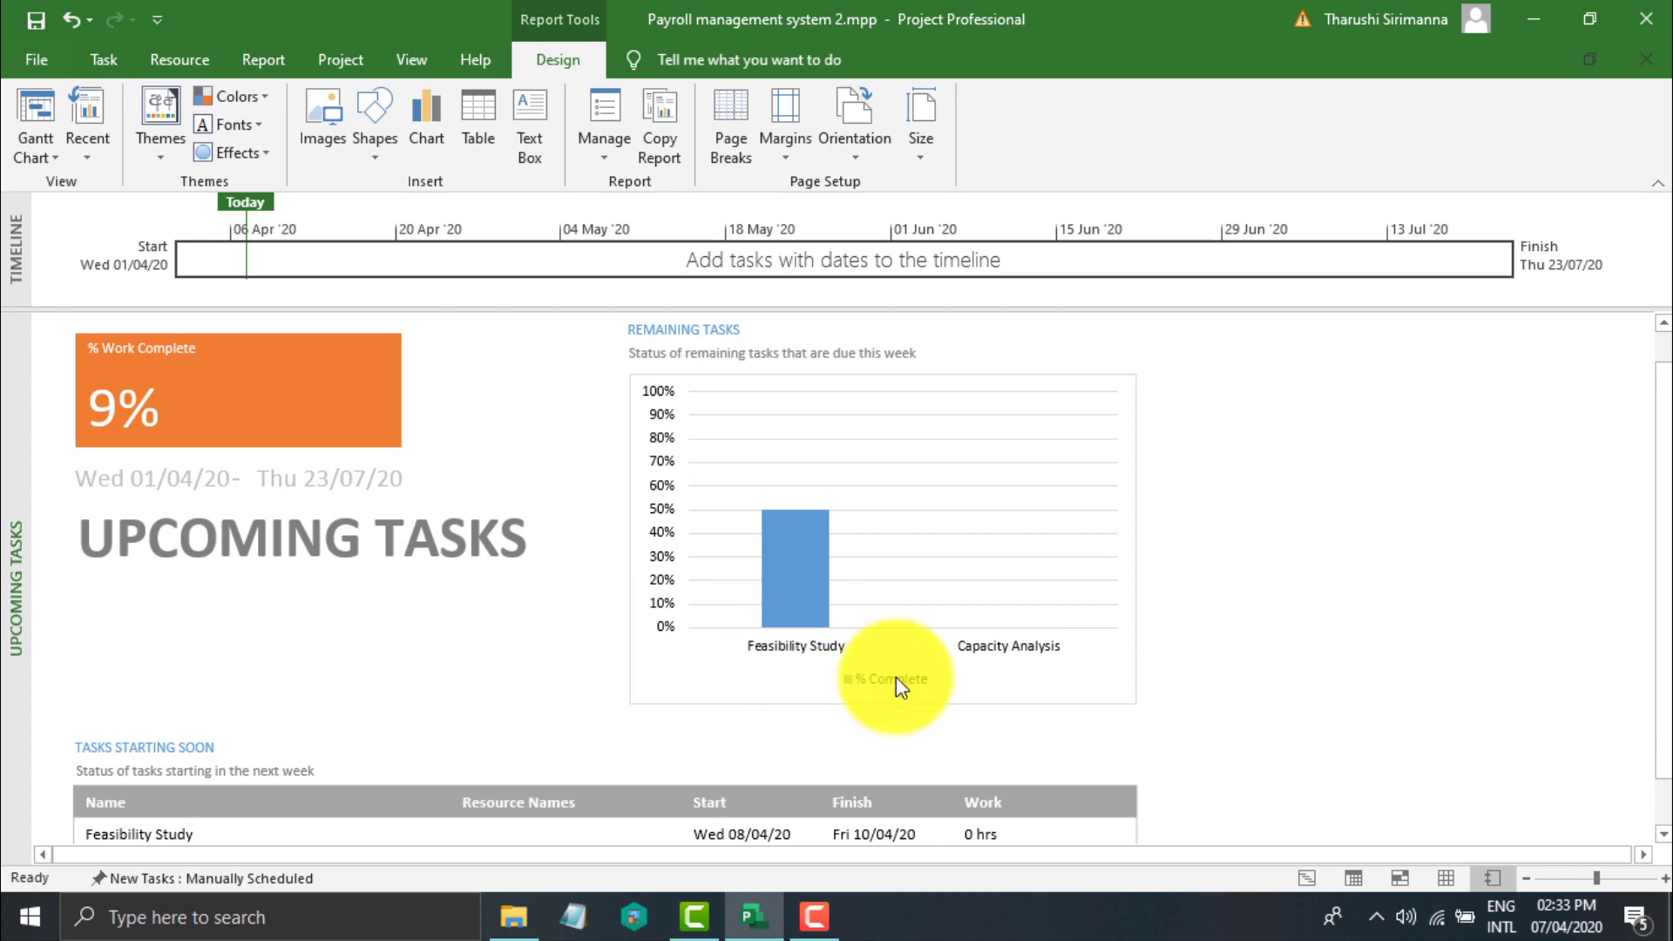
pyautogui.scroll(1, 895, 678)
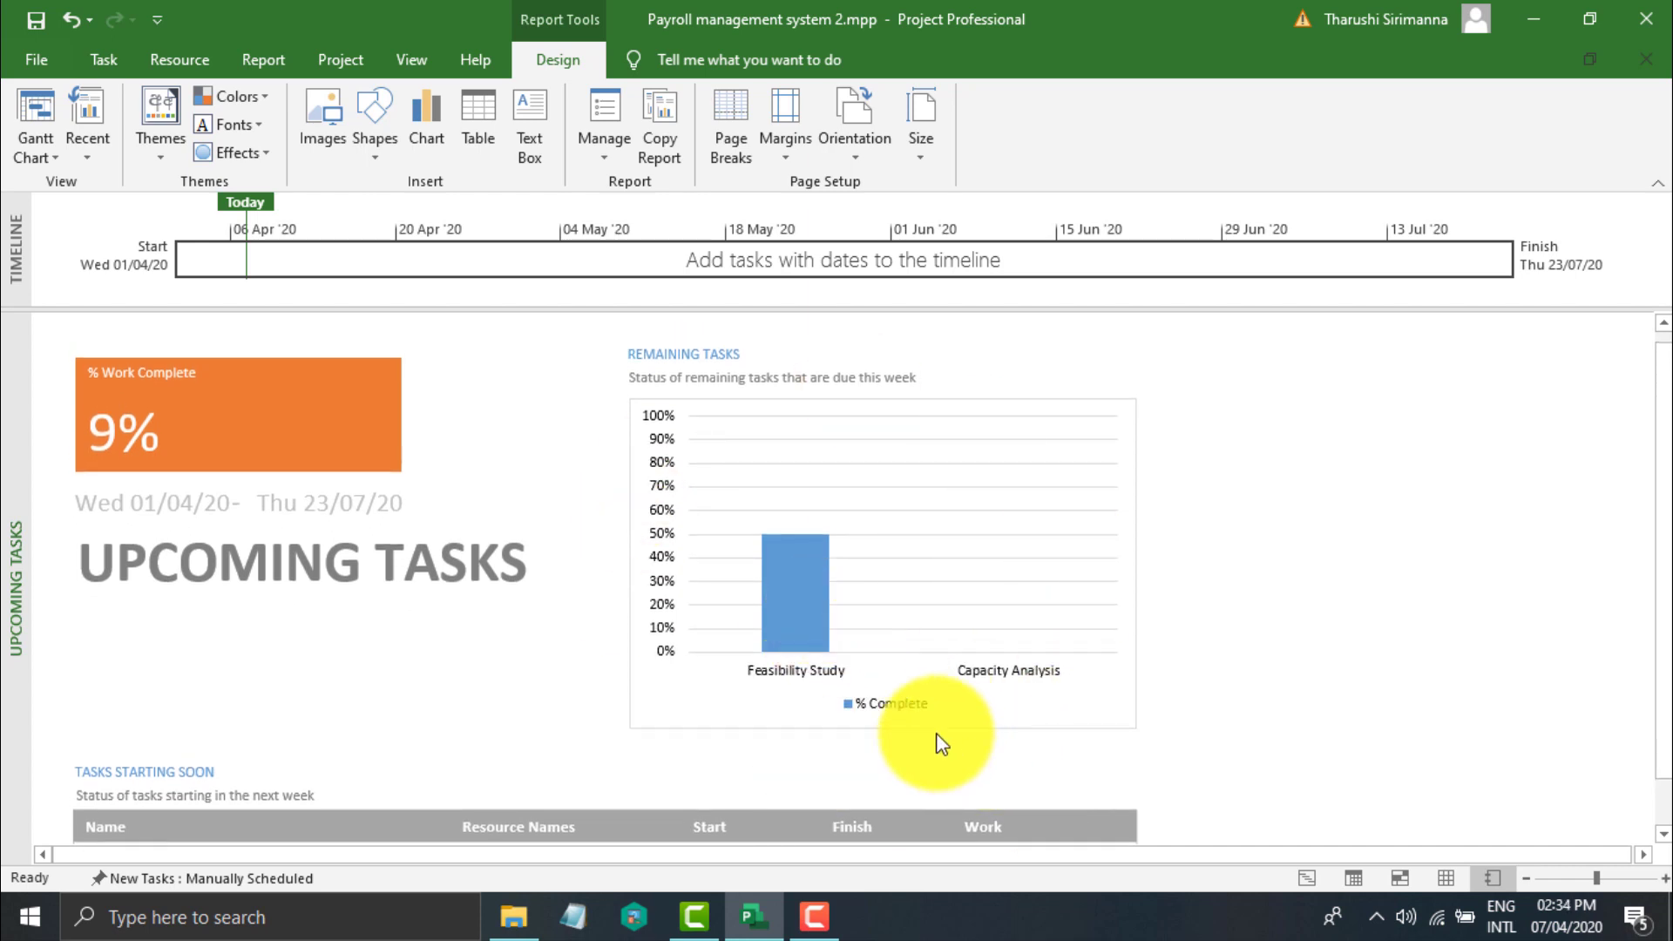
pyautogui.click(780, 545)
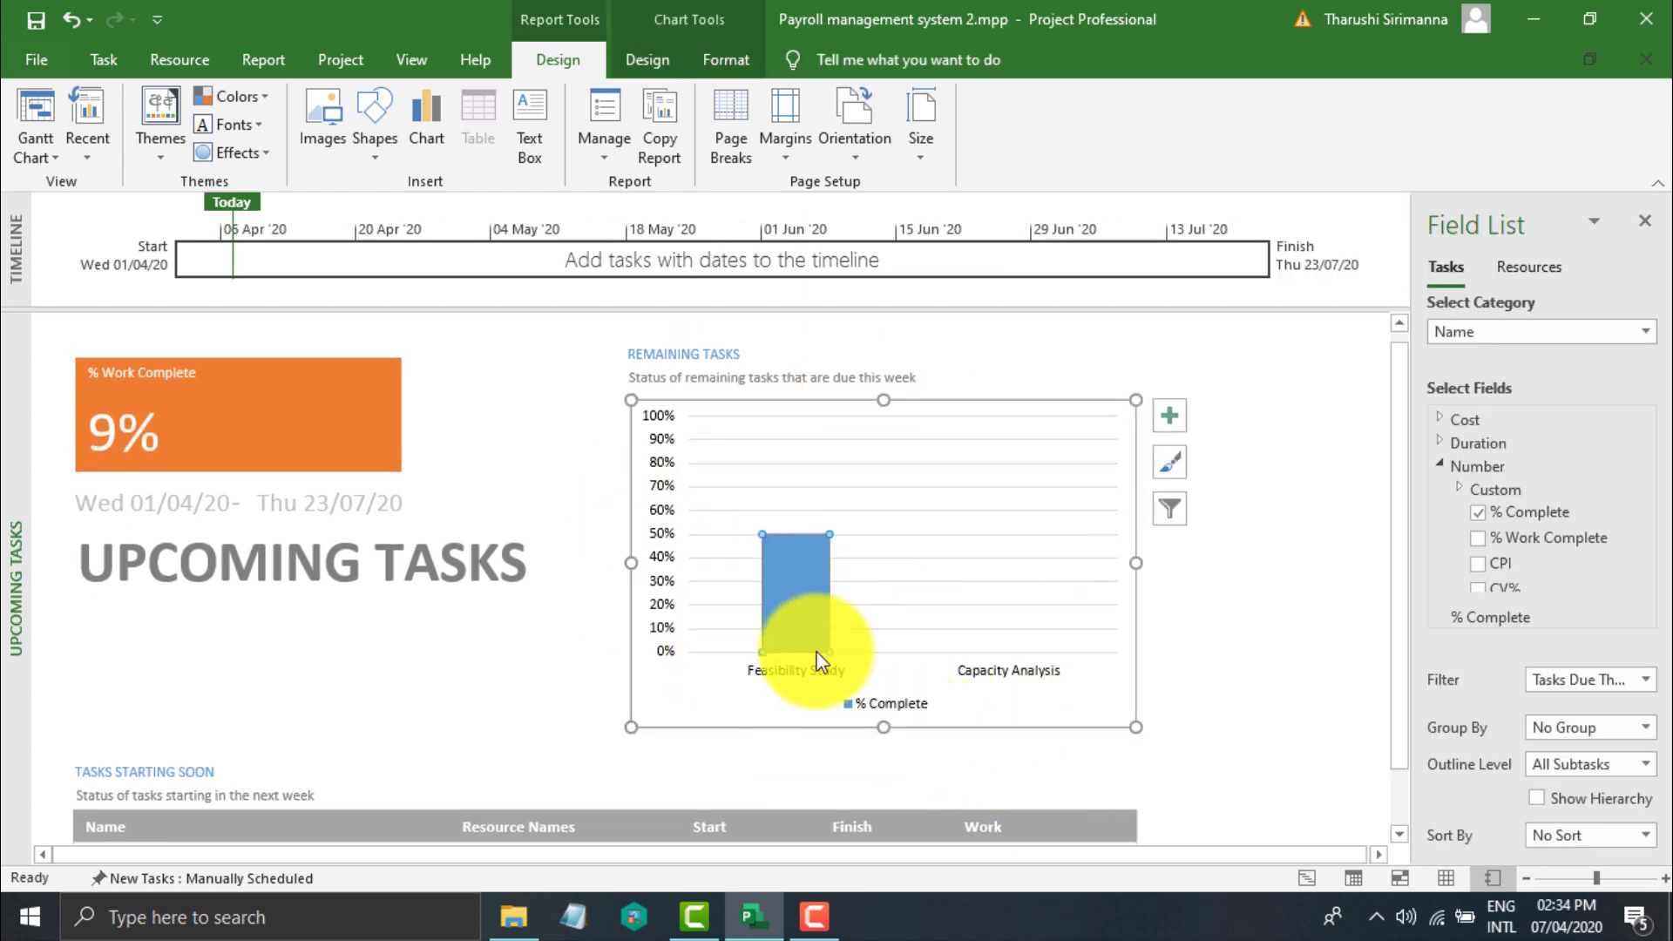
# Review the Capacity Analysis entry in the Remaining Tasks chart and the Tasks Starting Soon table of the Upcoming Tasks report.
pyautogui.click(1262, 683)
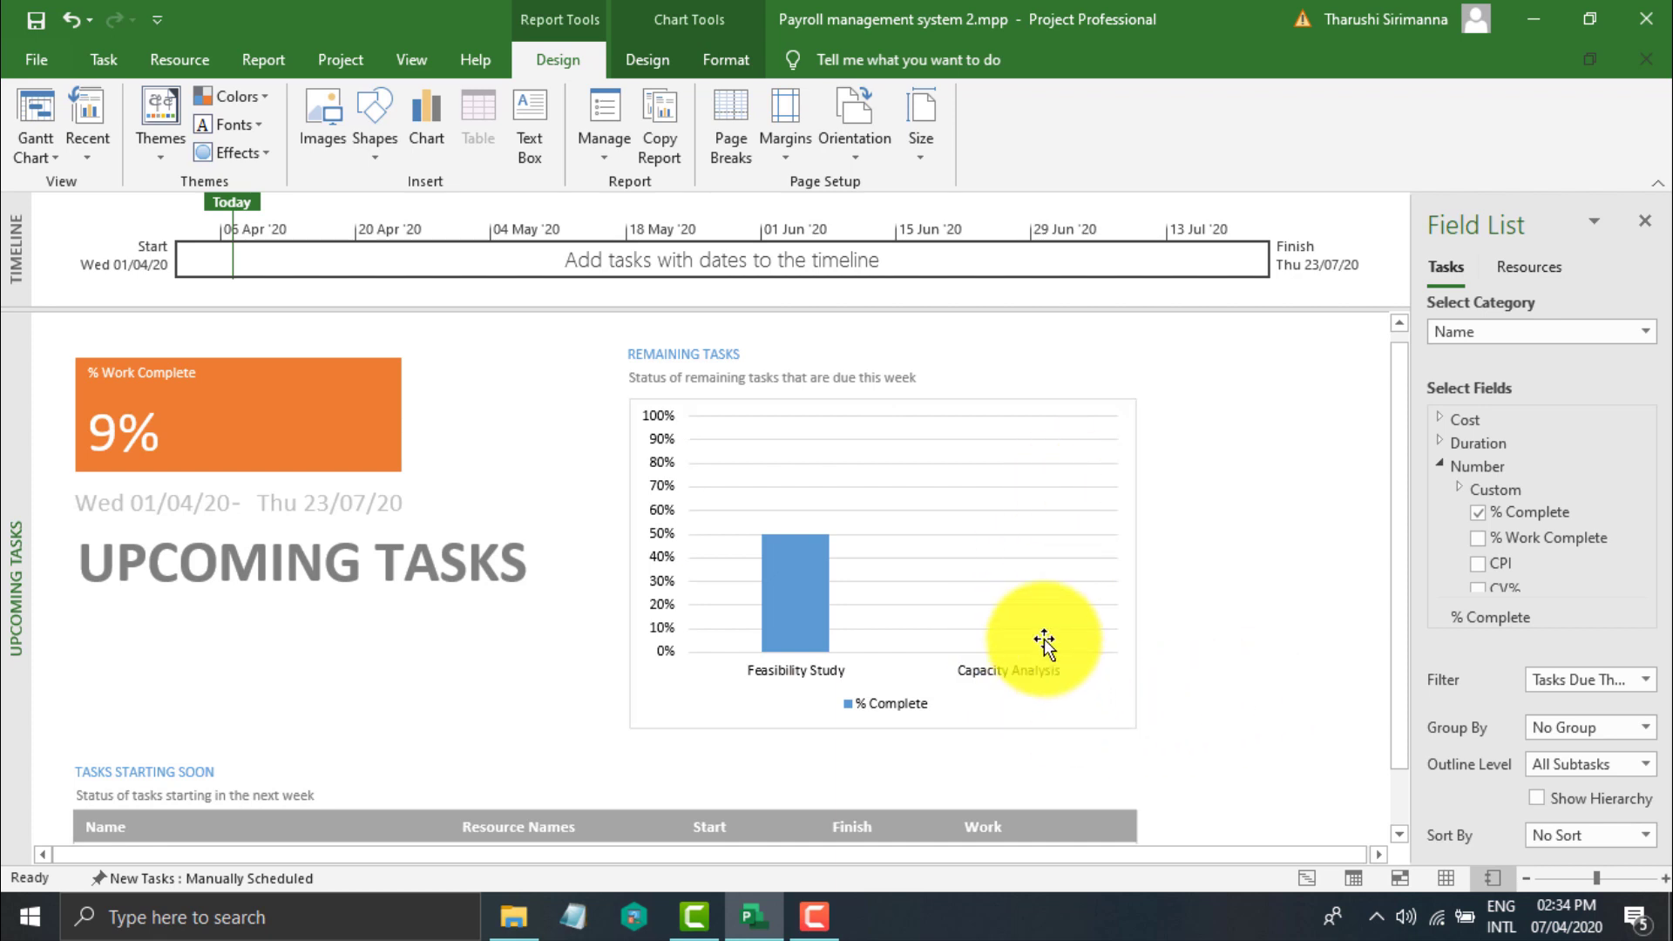
pyautogui.scroll(-5, 852, 598)
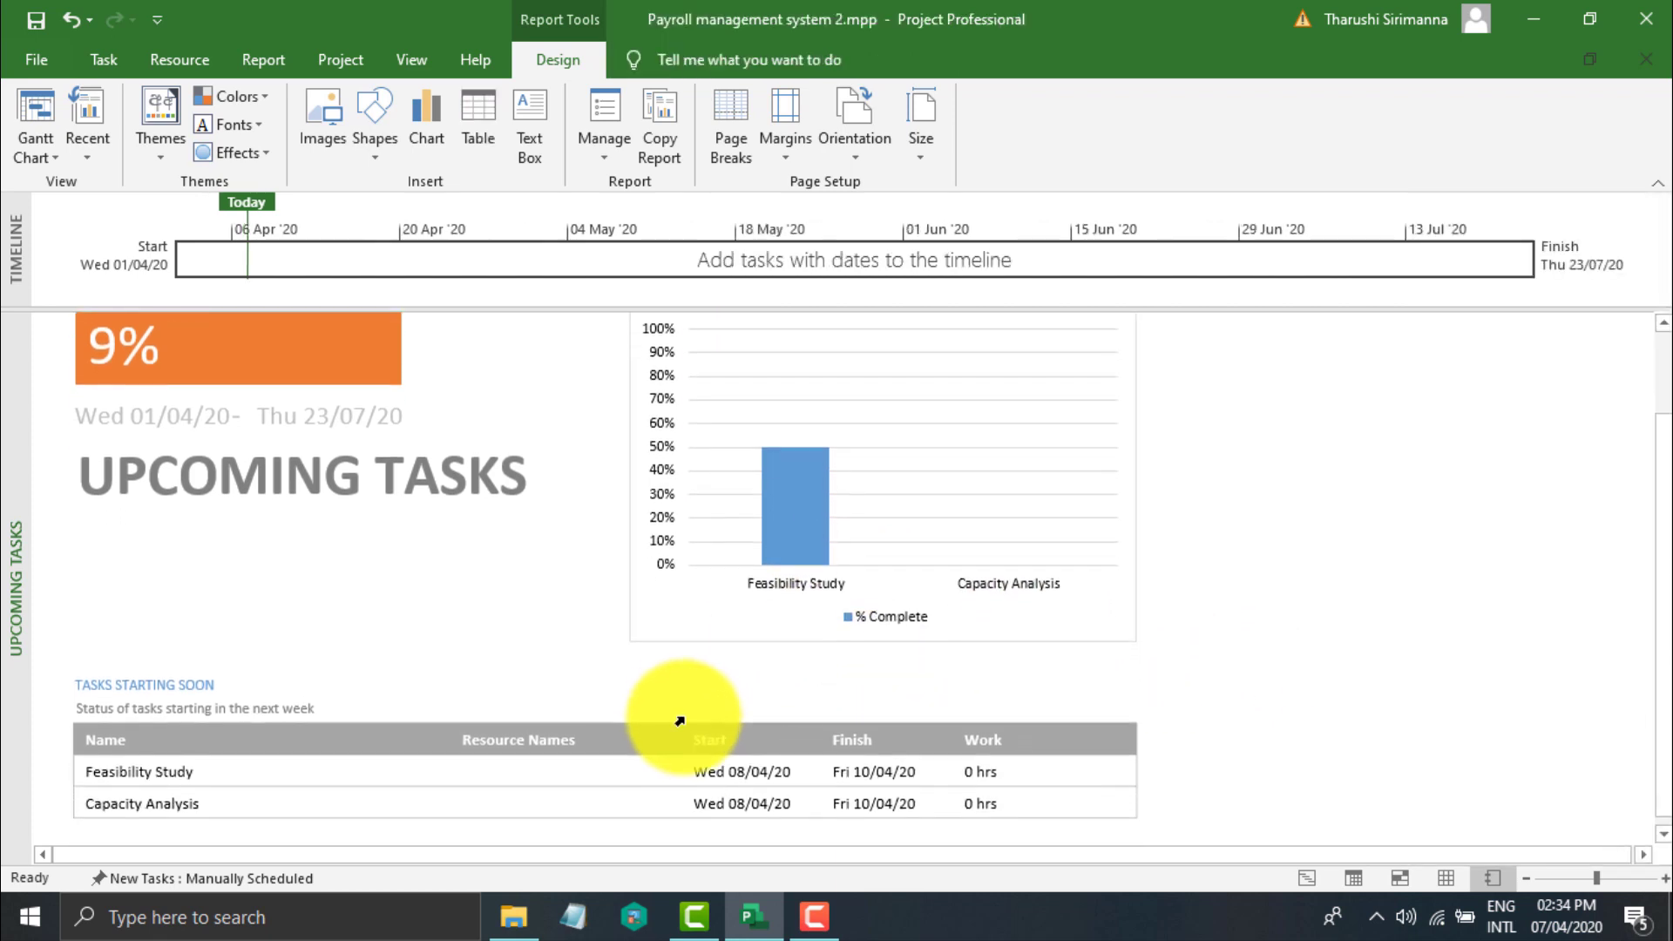
pyautogui.scroll(2, 966, 573)
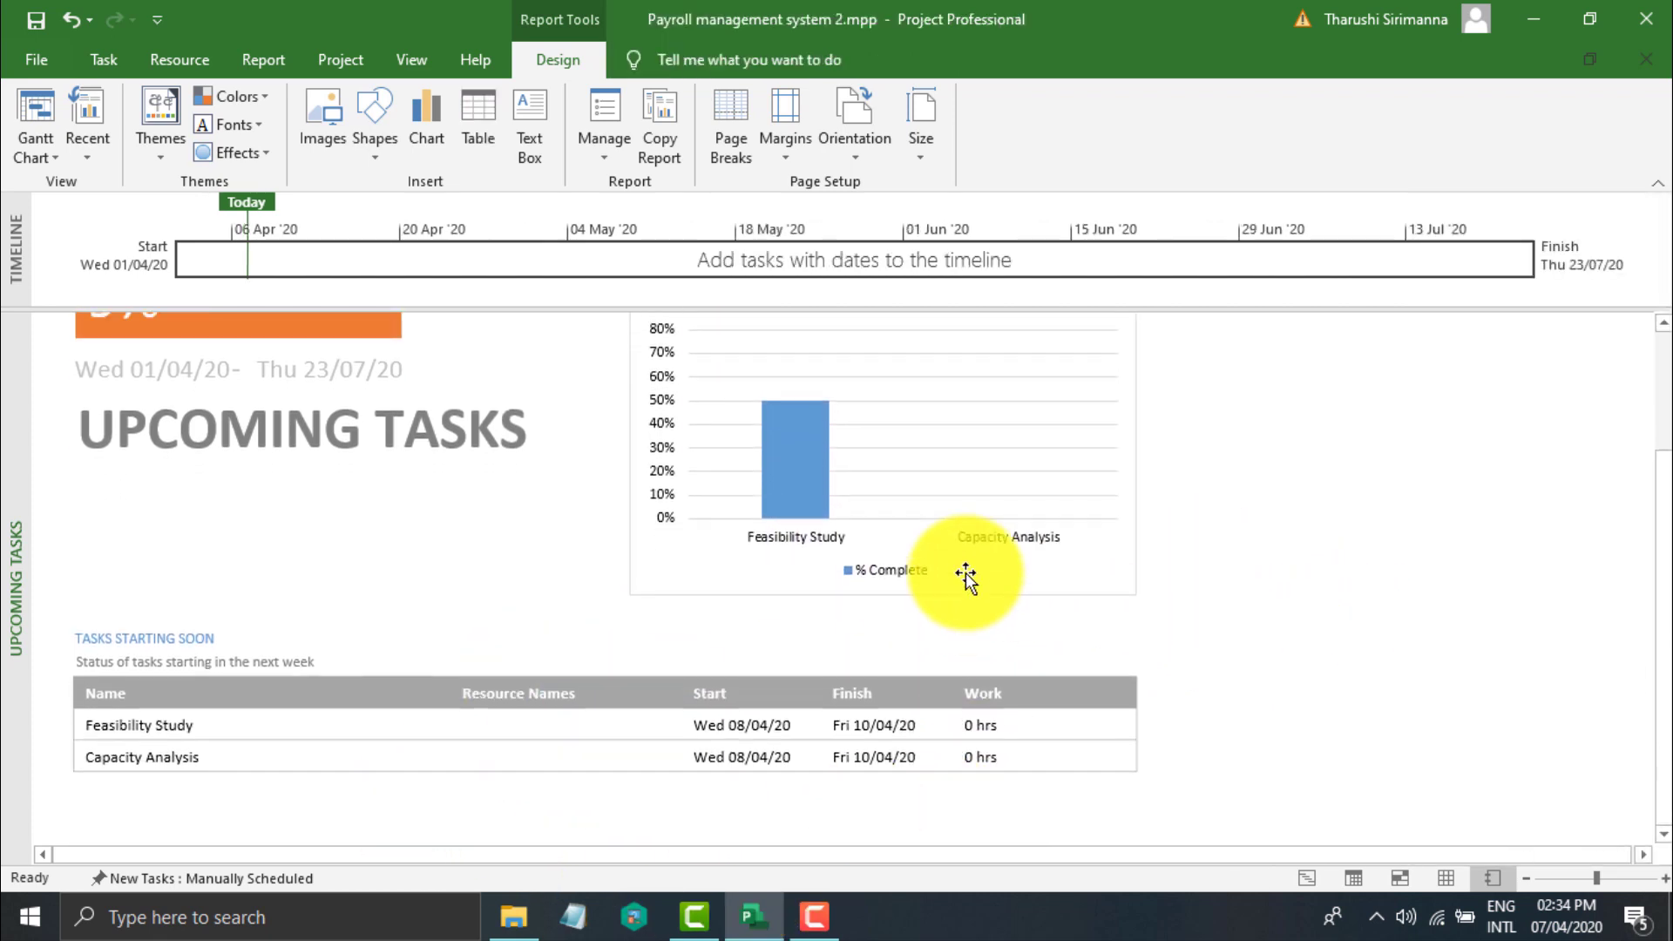
pyautogui.scroll(3, 966, 572)
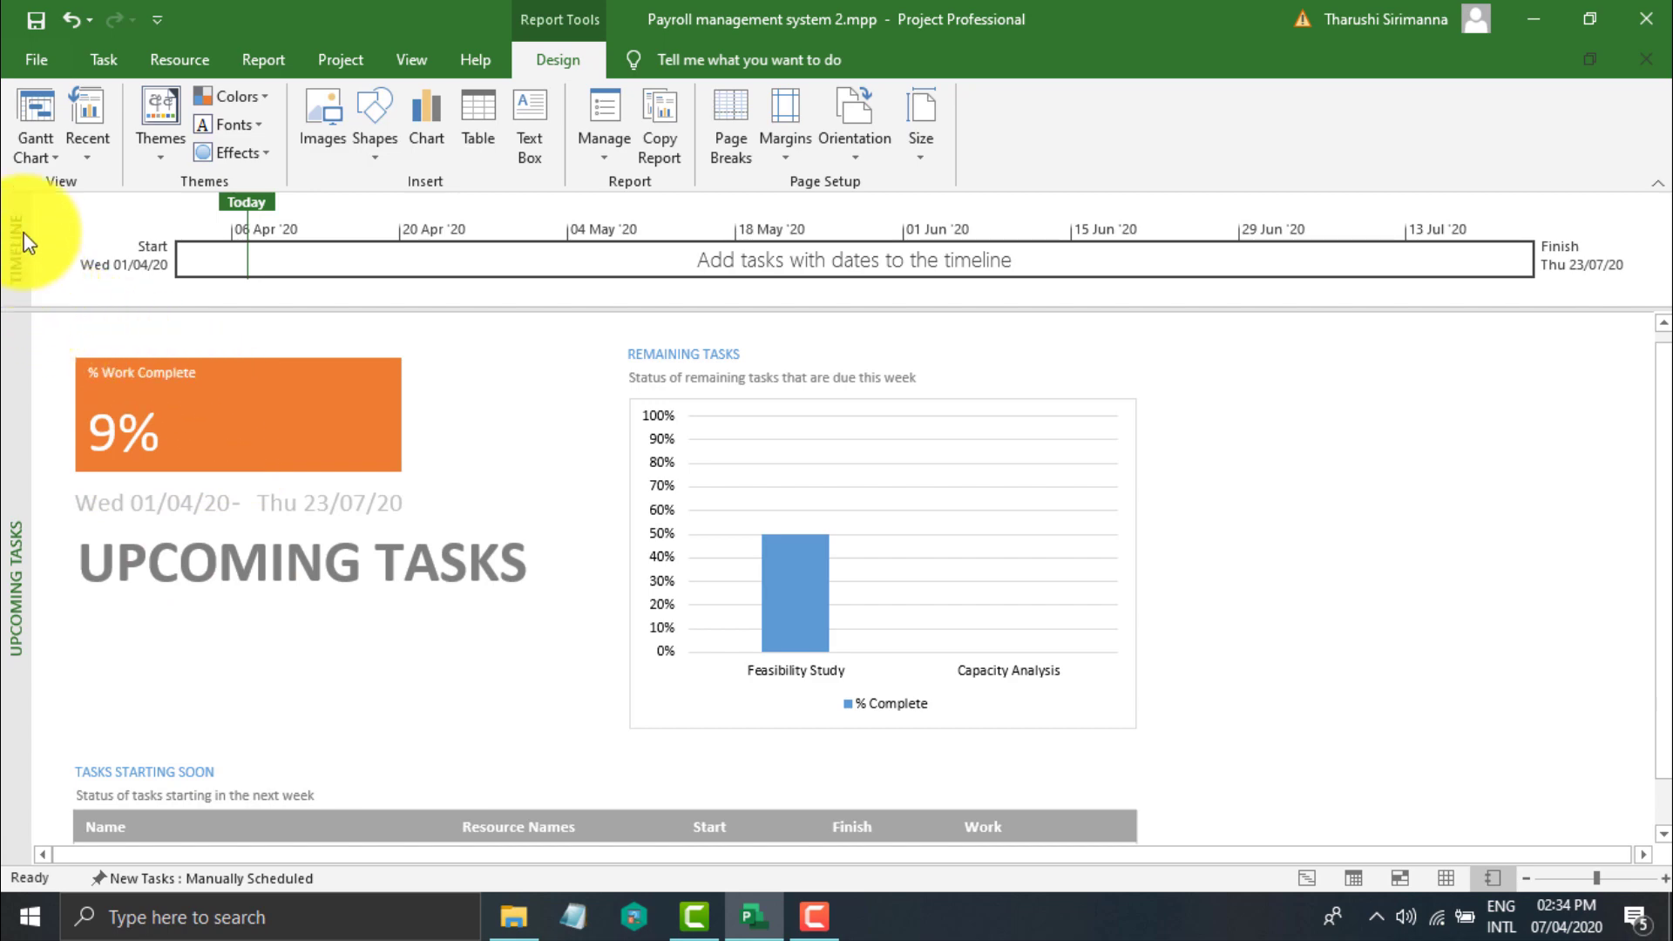
# Return to the Gantt chart and open the Work Overview dashboard report.
pyautogui.click(30, 123)
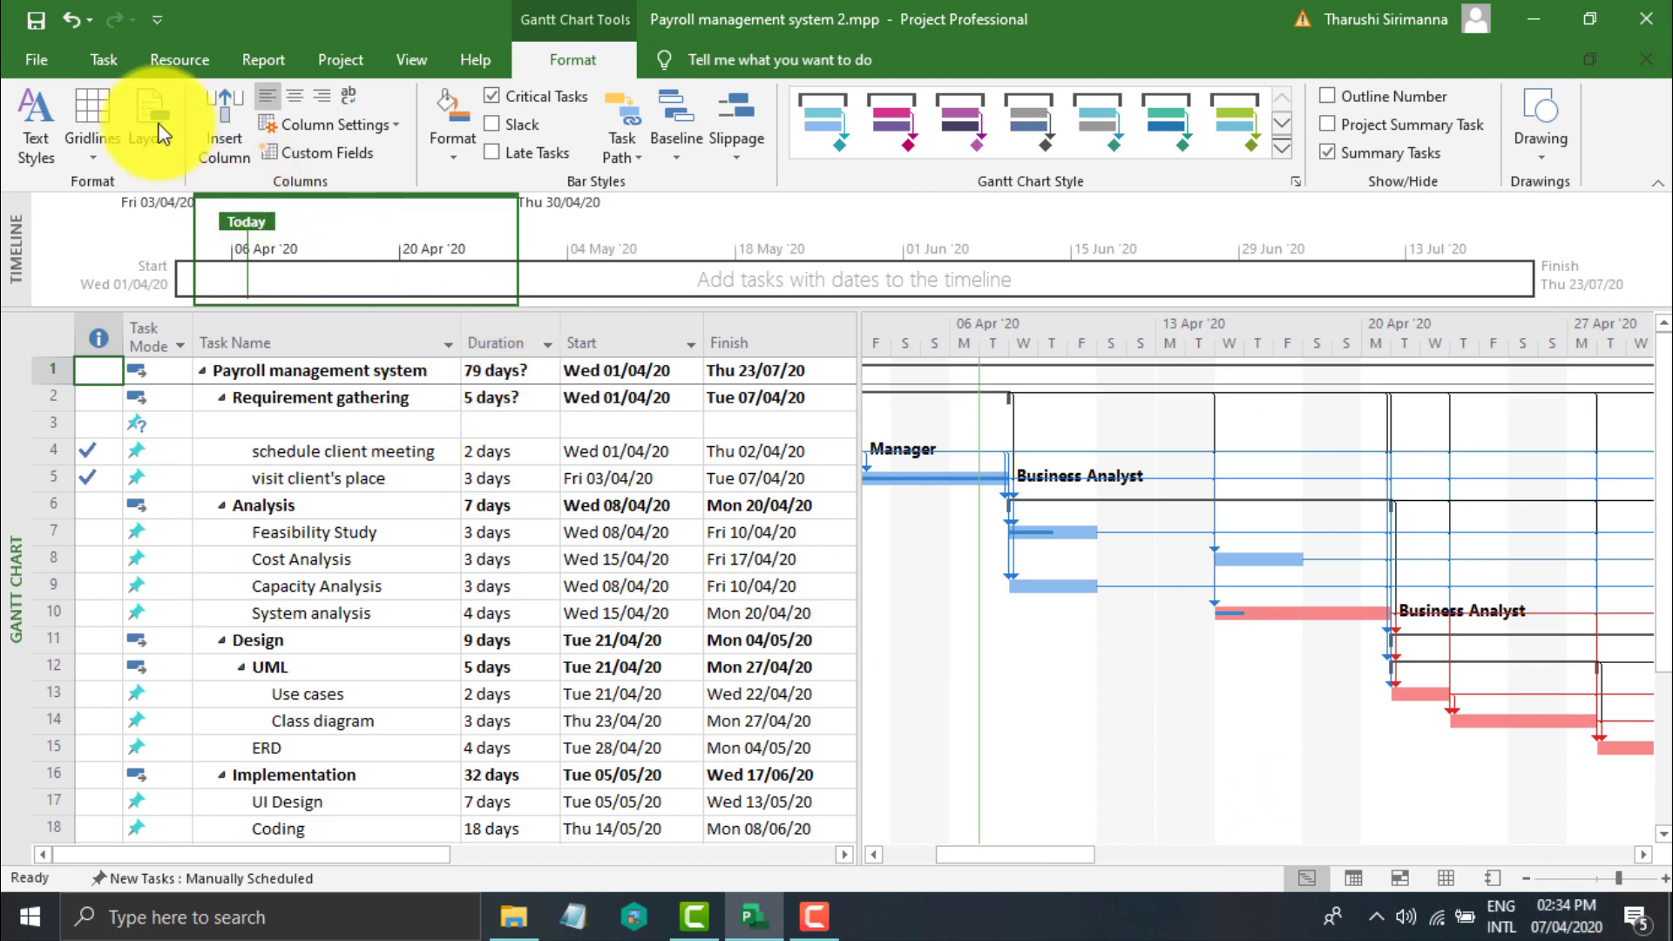
pyautogui.click(244, 61)
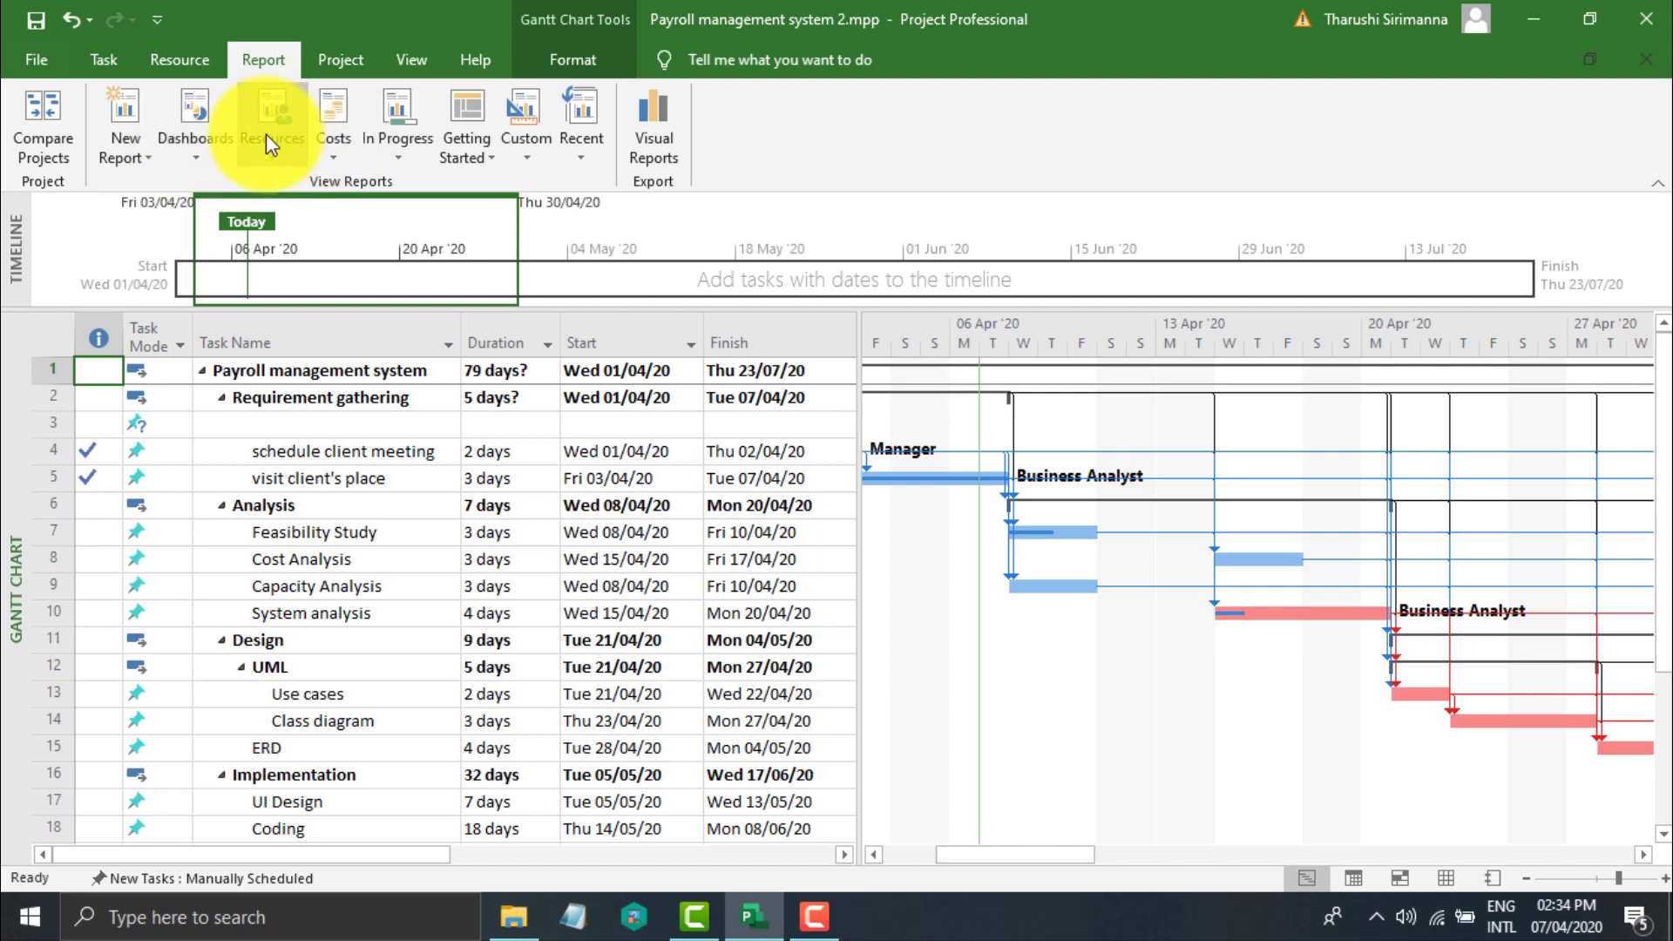
pyautogui.click(222, 153)
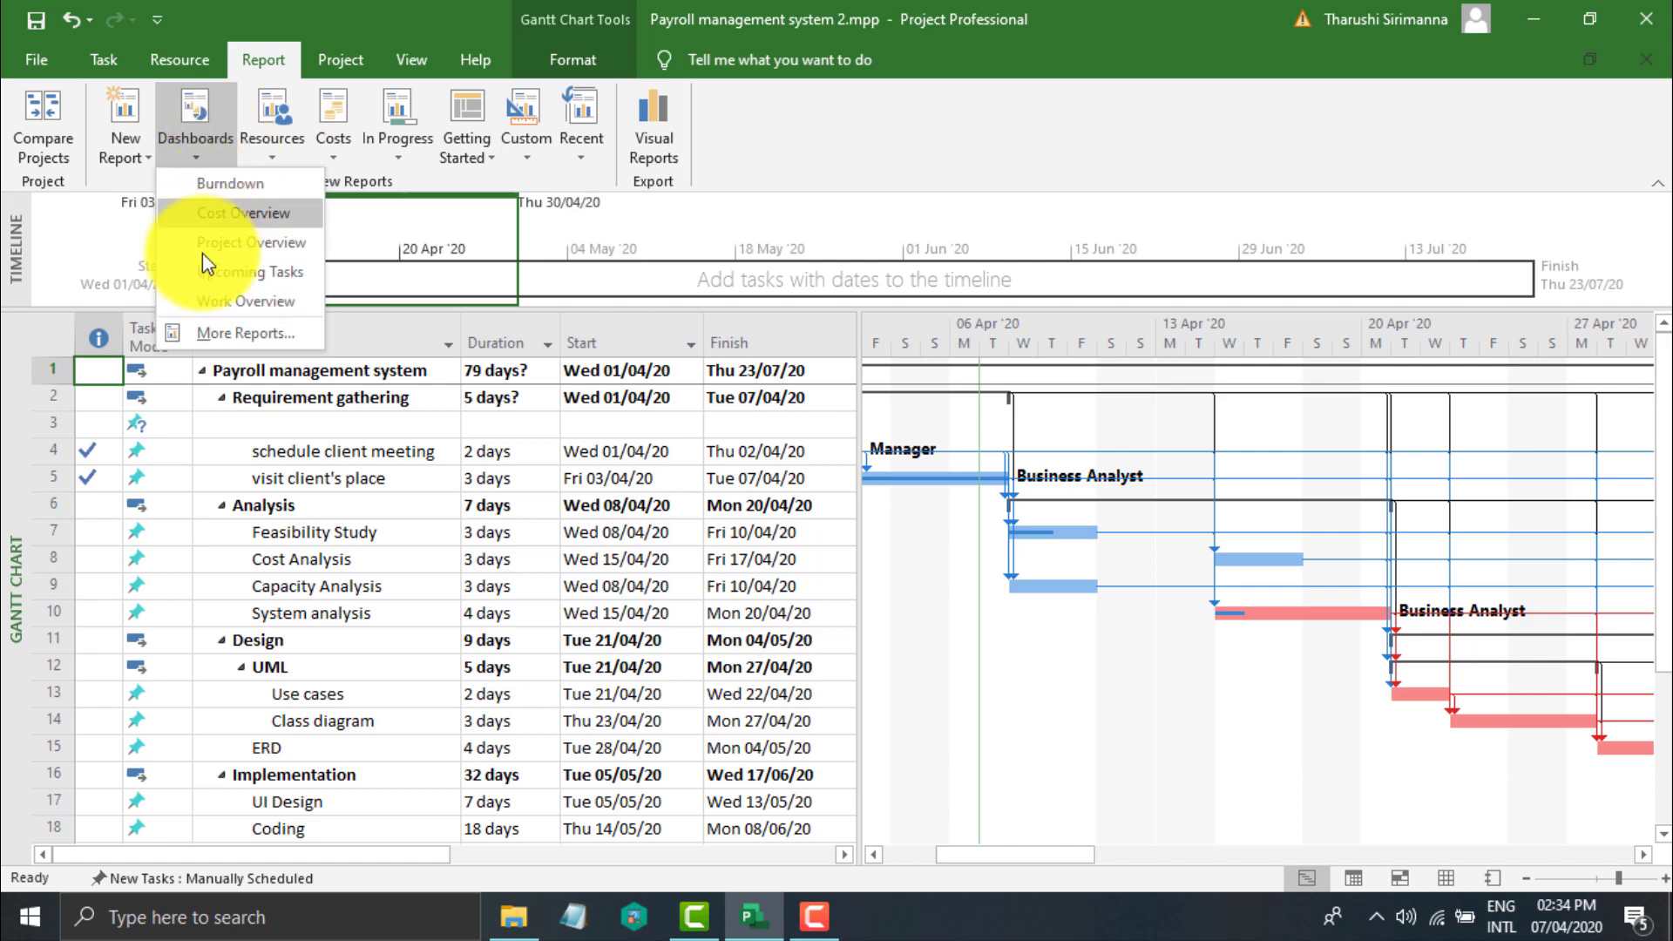
pyautogui.click(211, 302)
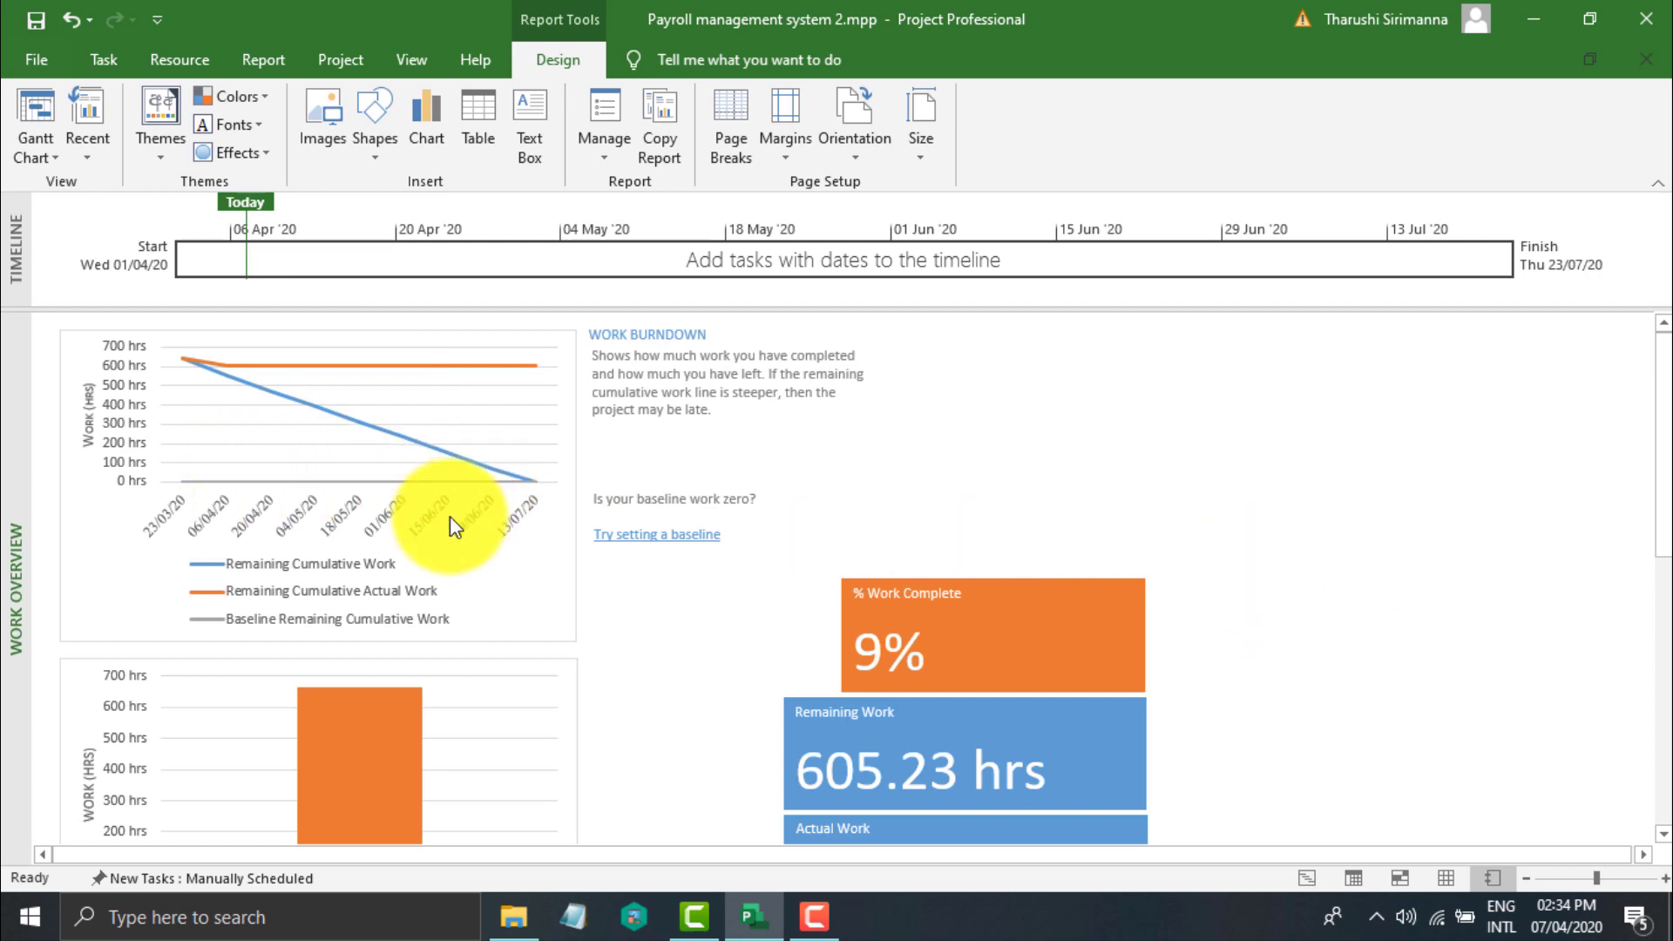
# Examine the Work Burndown and Work Stats charts and the % Work Complete figure in the Work Overview report.
pyautogui.scroll(-1, 462, 494)
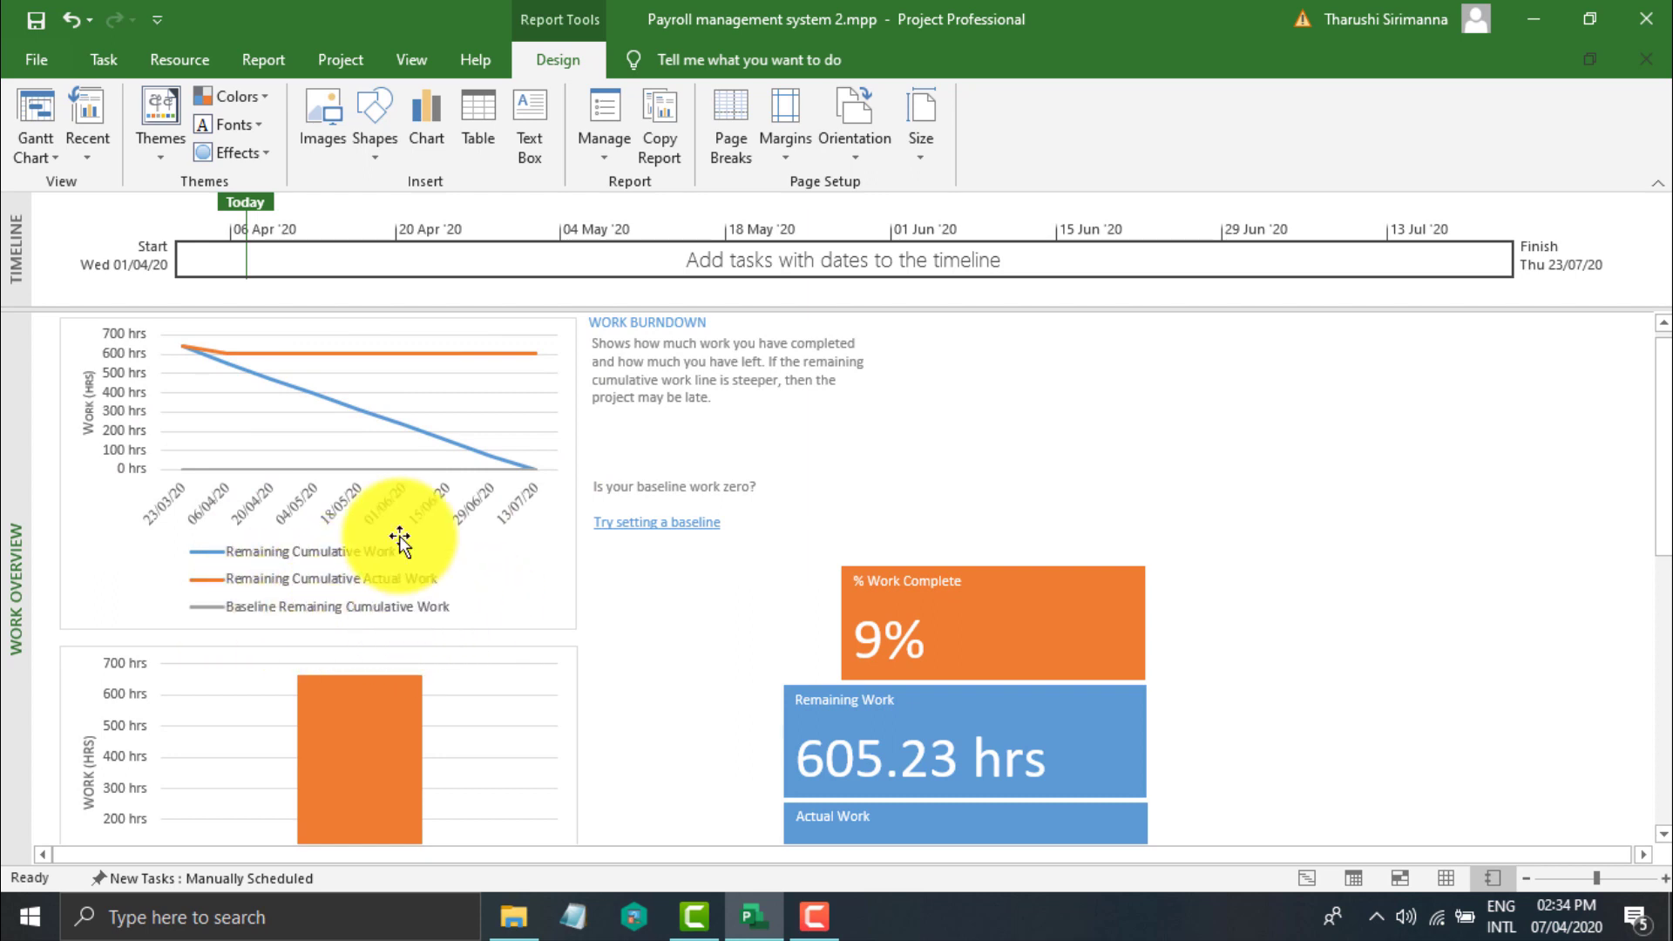
pyautogui.scroll(-3, 353, 562)
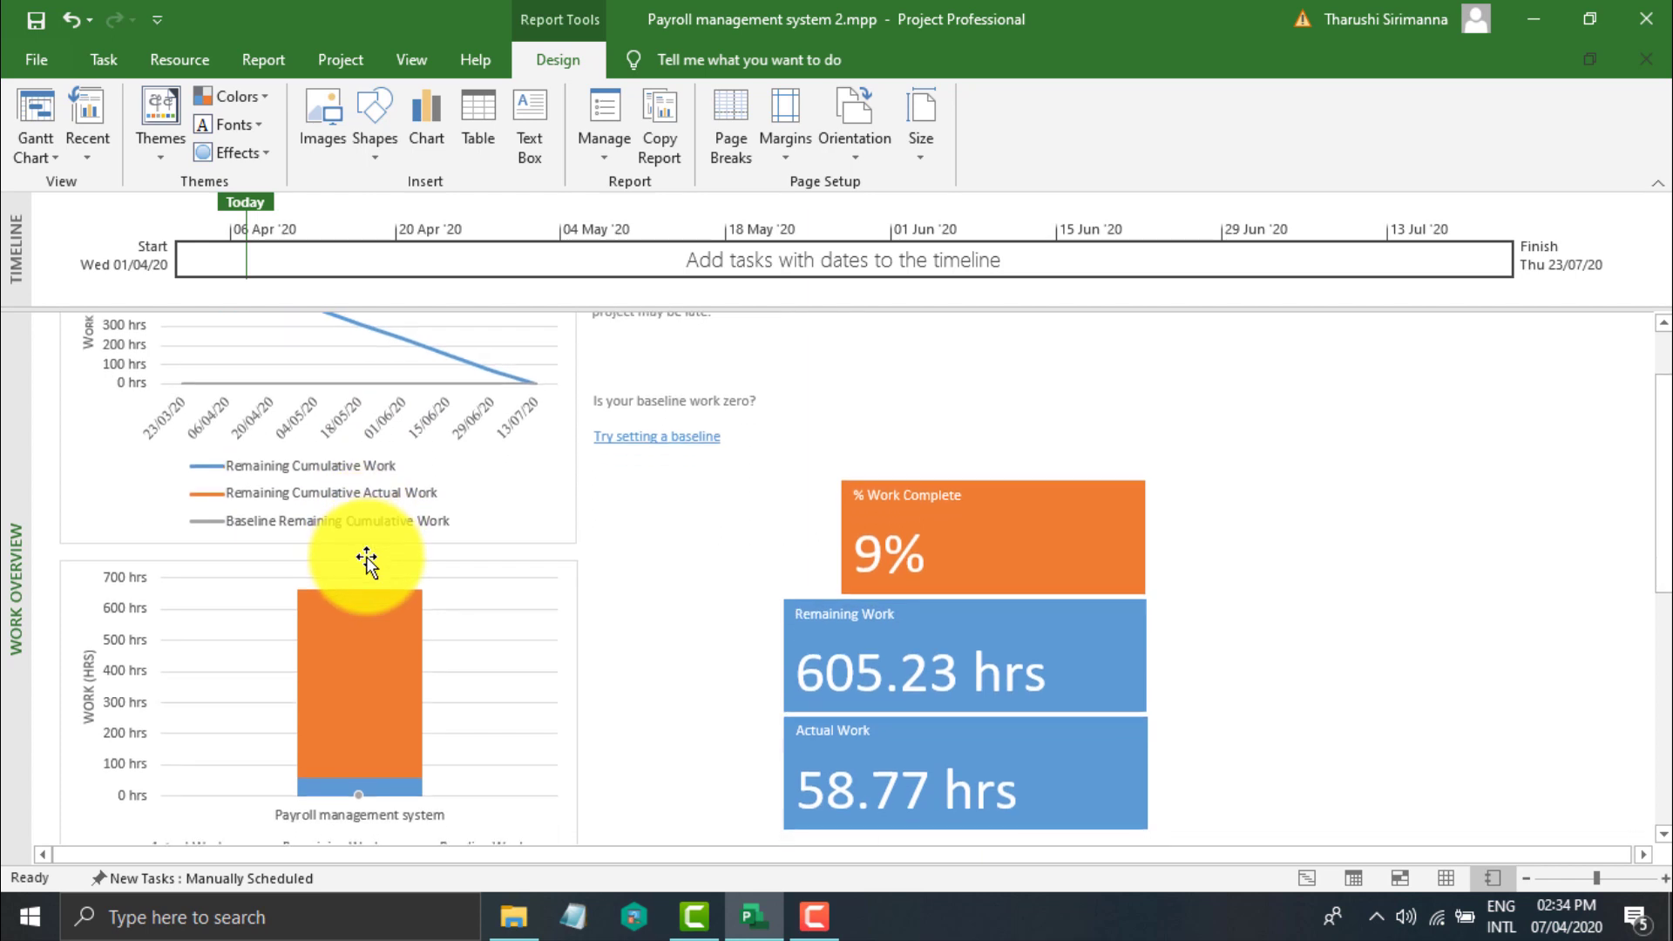
pyautogui.scroll(-1, 366, 557)
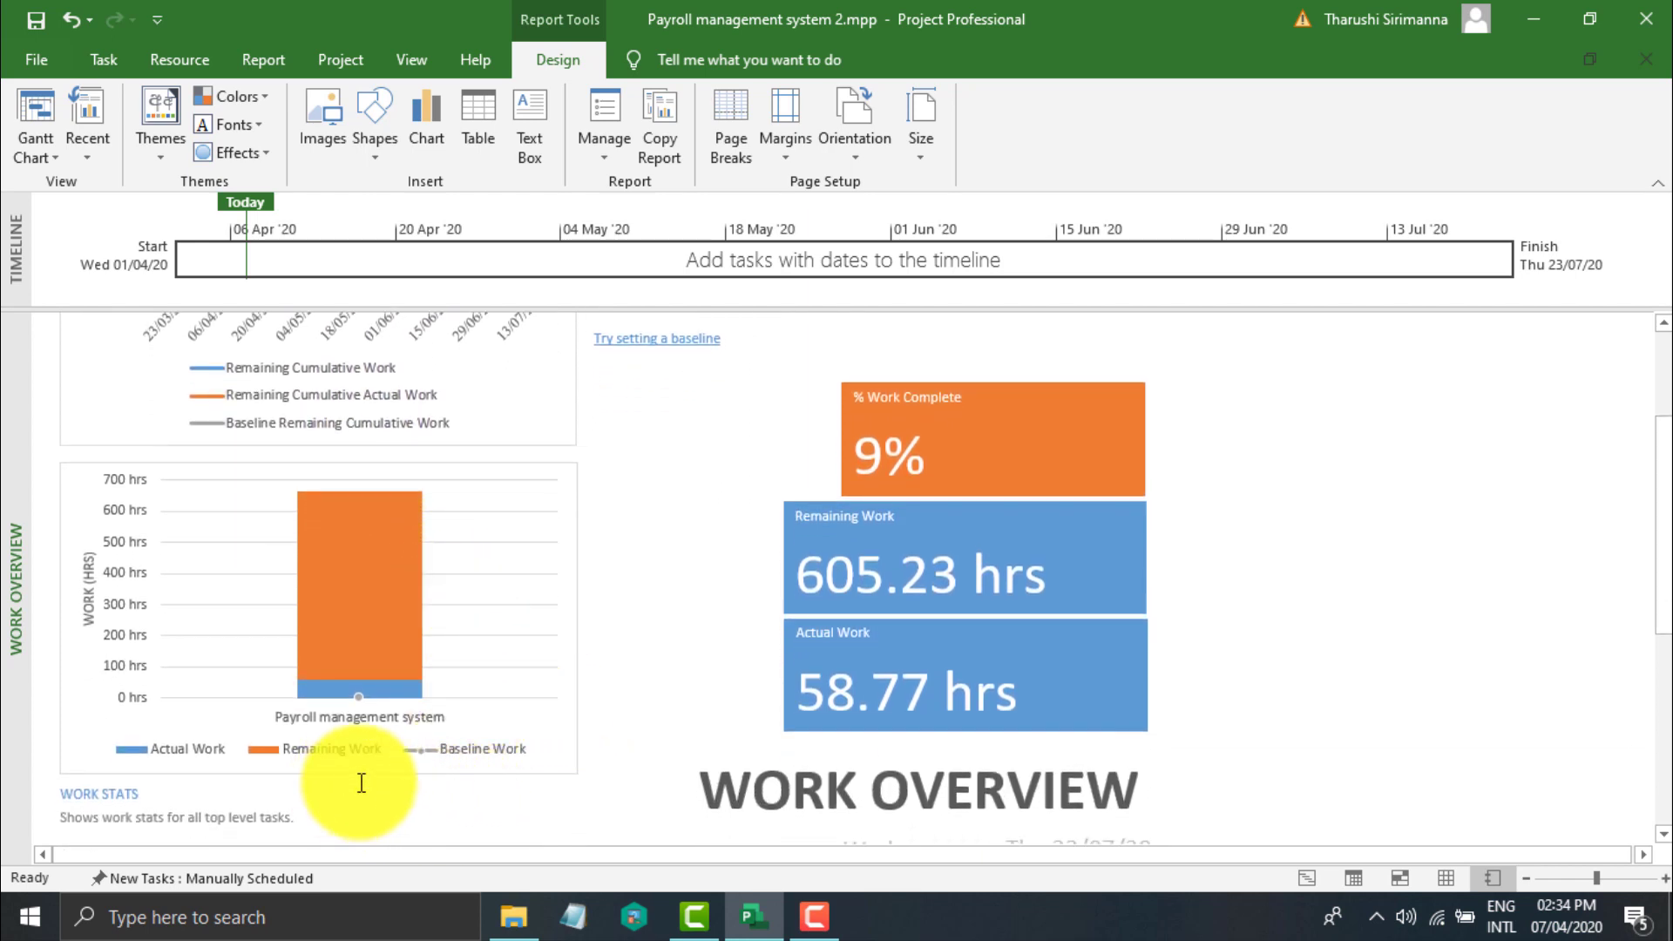
pyautogui.scroll(-1, 505, 767)
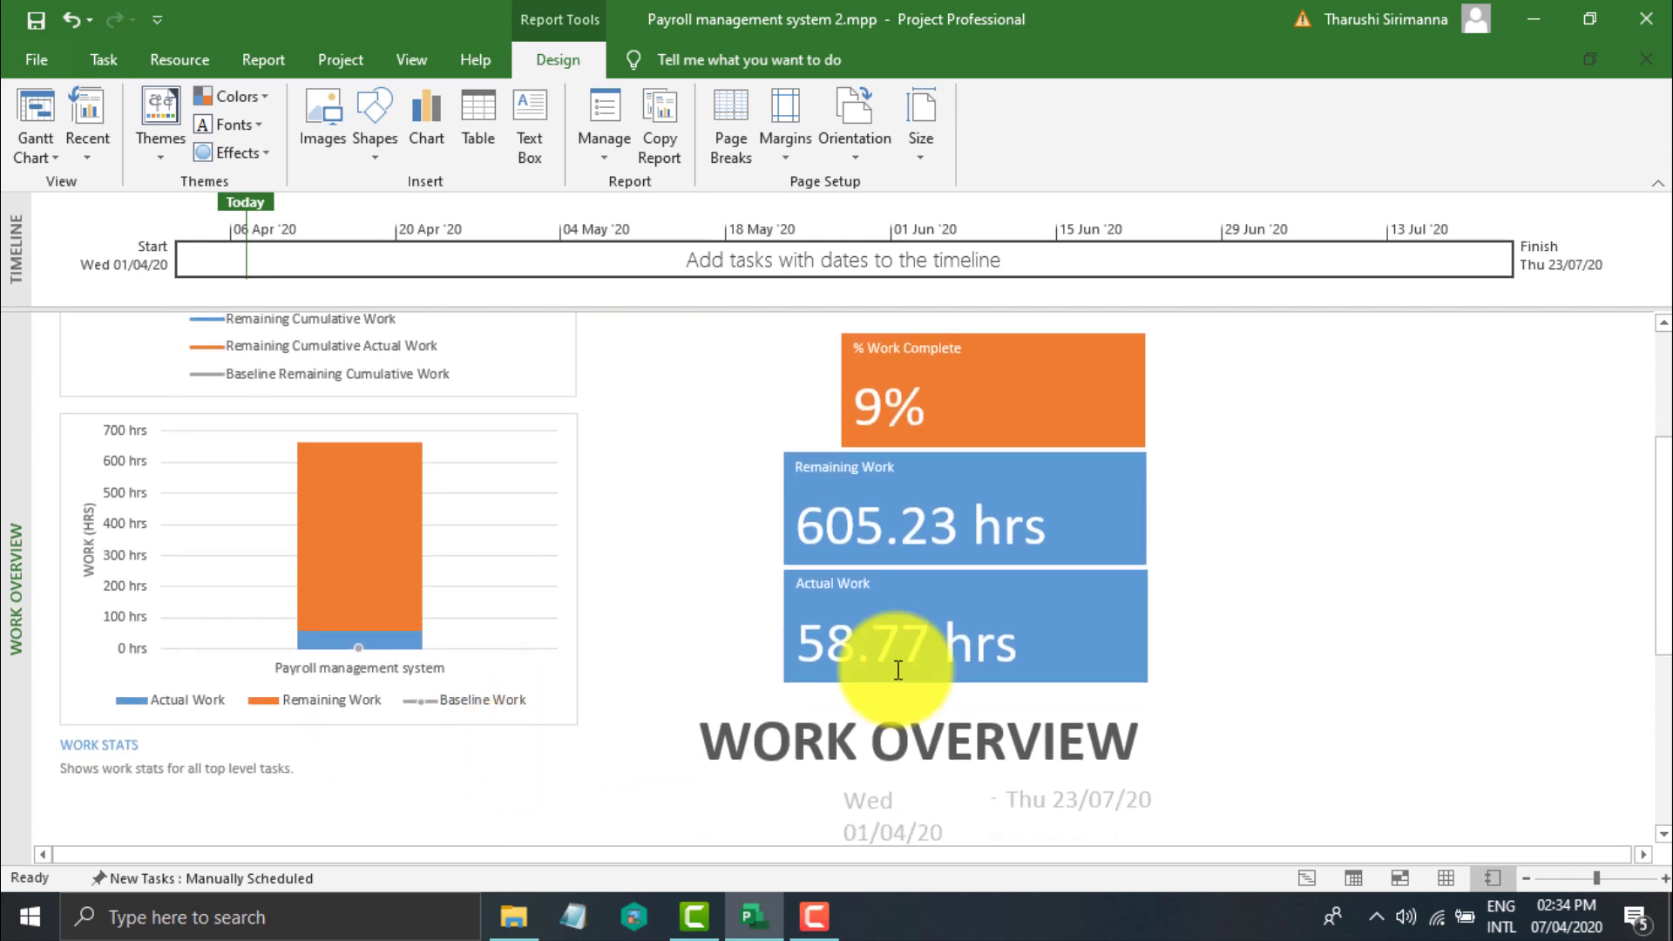
pyautogui.scroll(1, 930, 653)
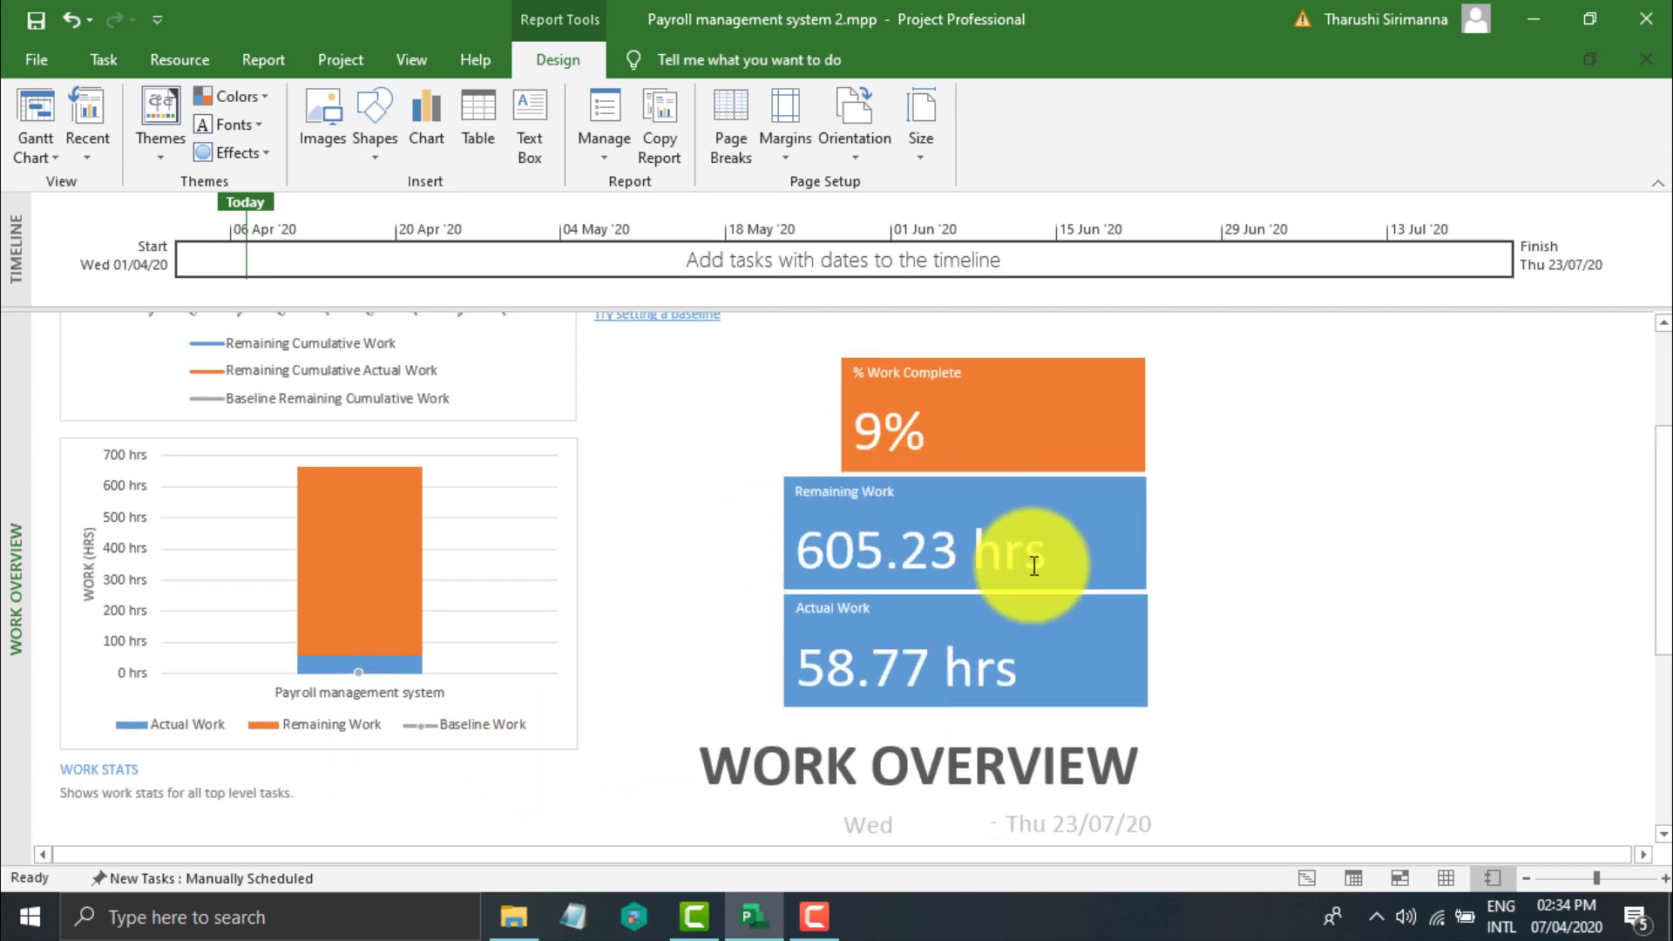
# Inspect the Remaining Work and Actual Work figures, closing the Field List pane.
pyautogui.click(851, 558)
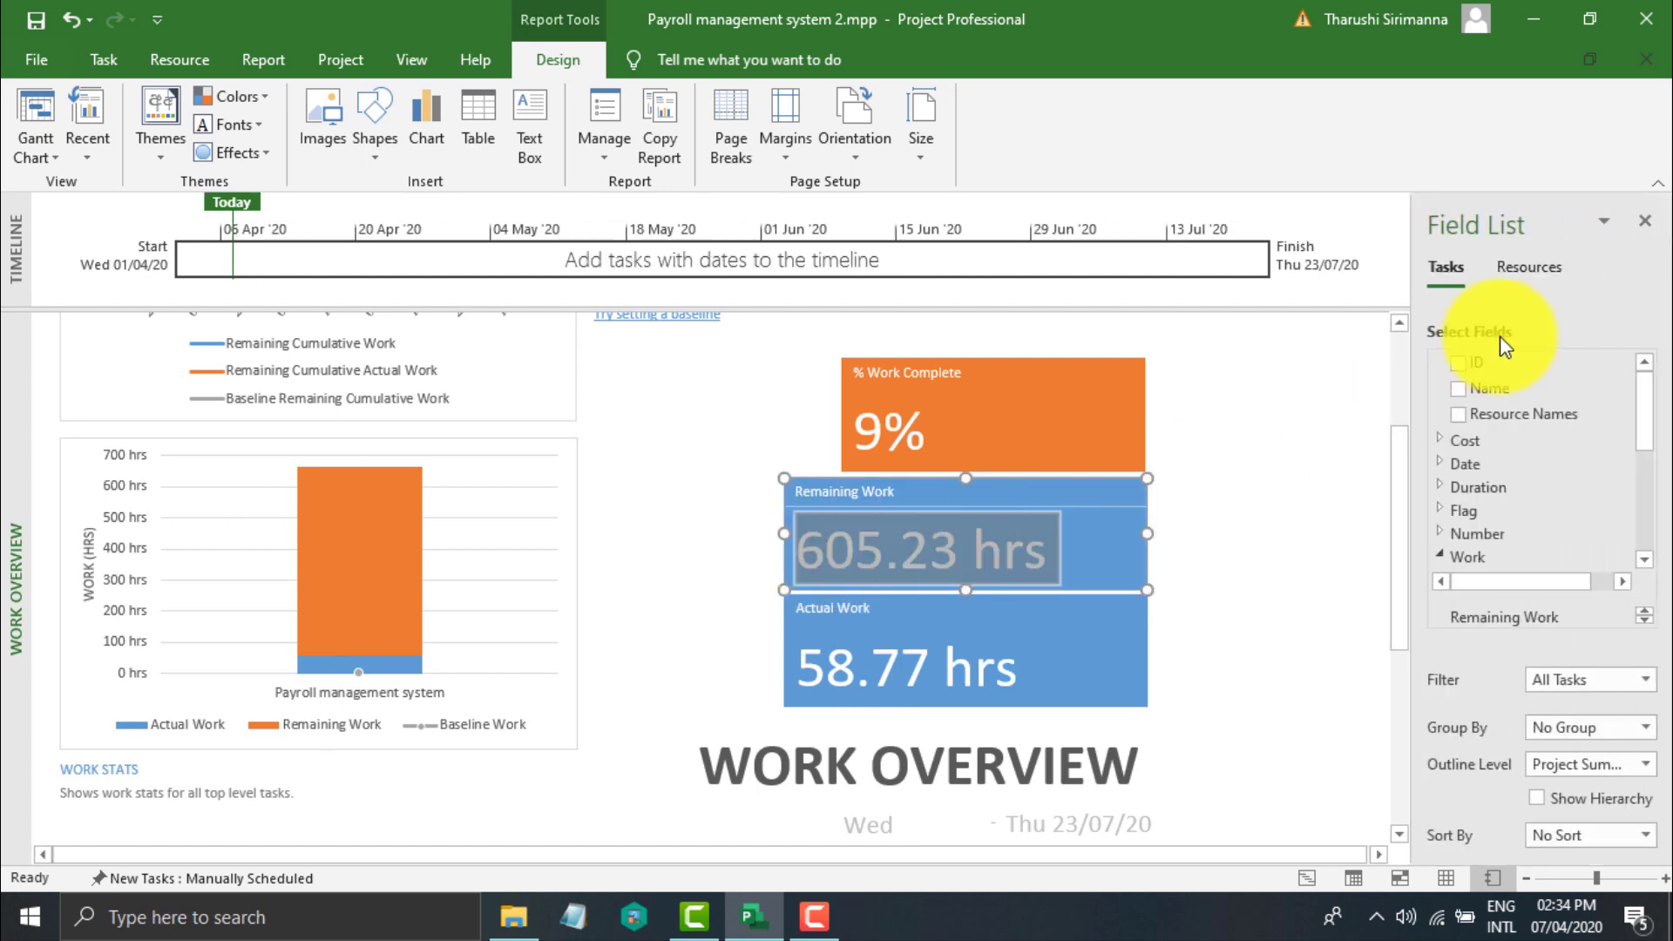
pyautogui.click(1647, 225)
pyautogui.click(1246, 531)
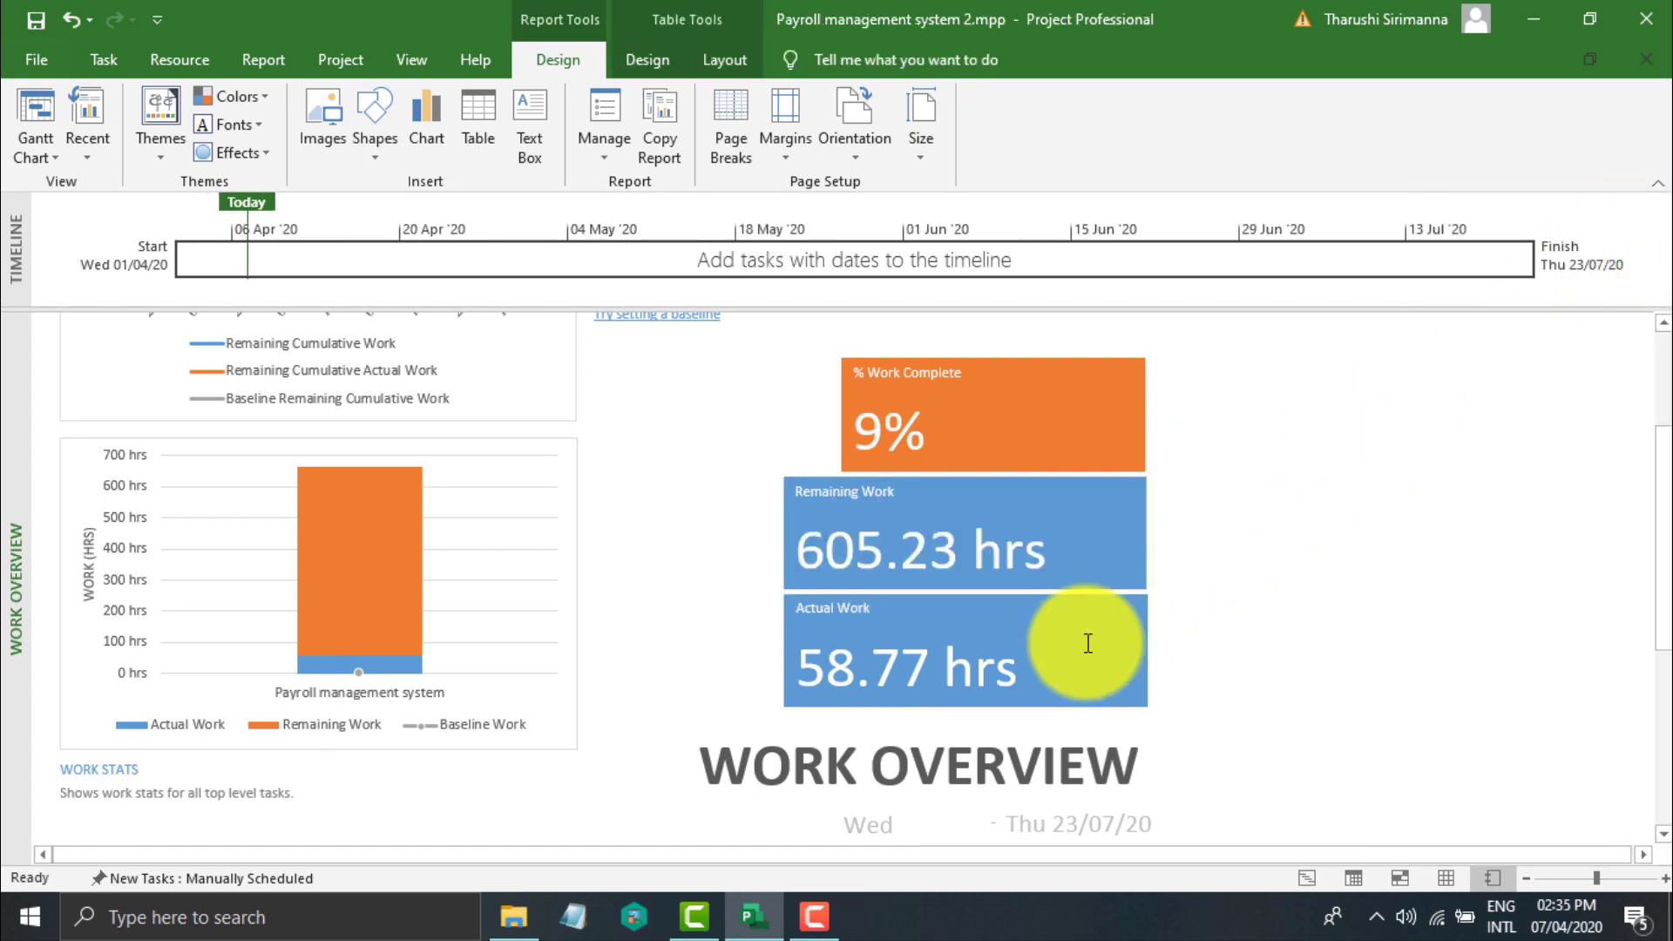
pyautogui.click(1022, 657)
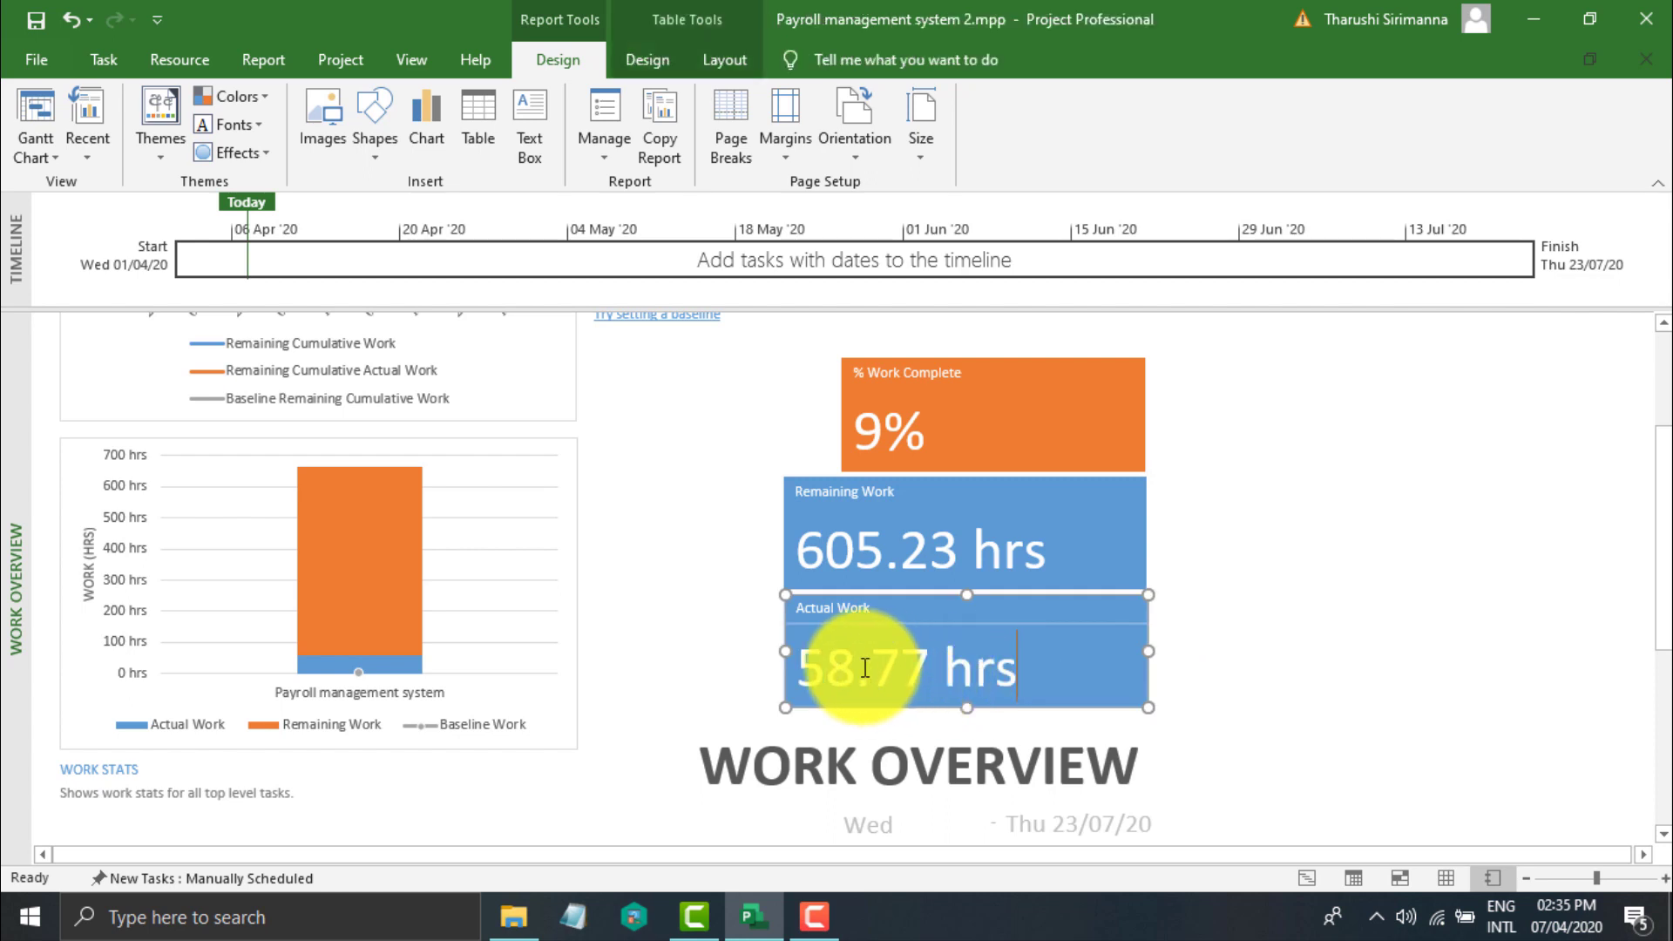
pyautogui.click(1253, 699)
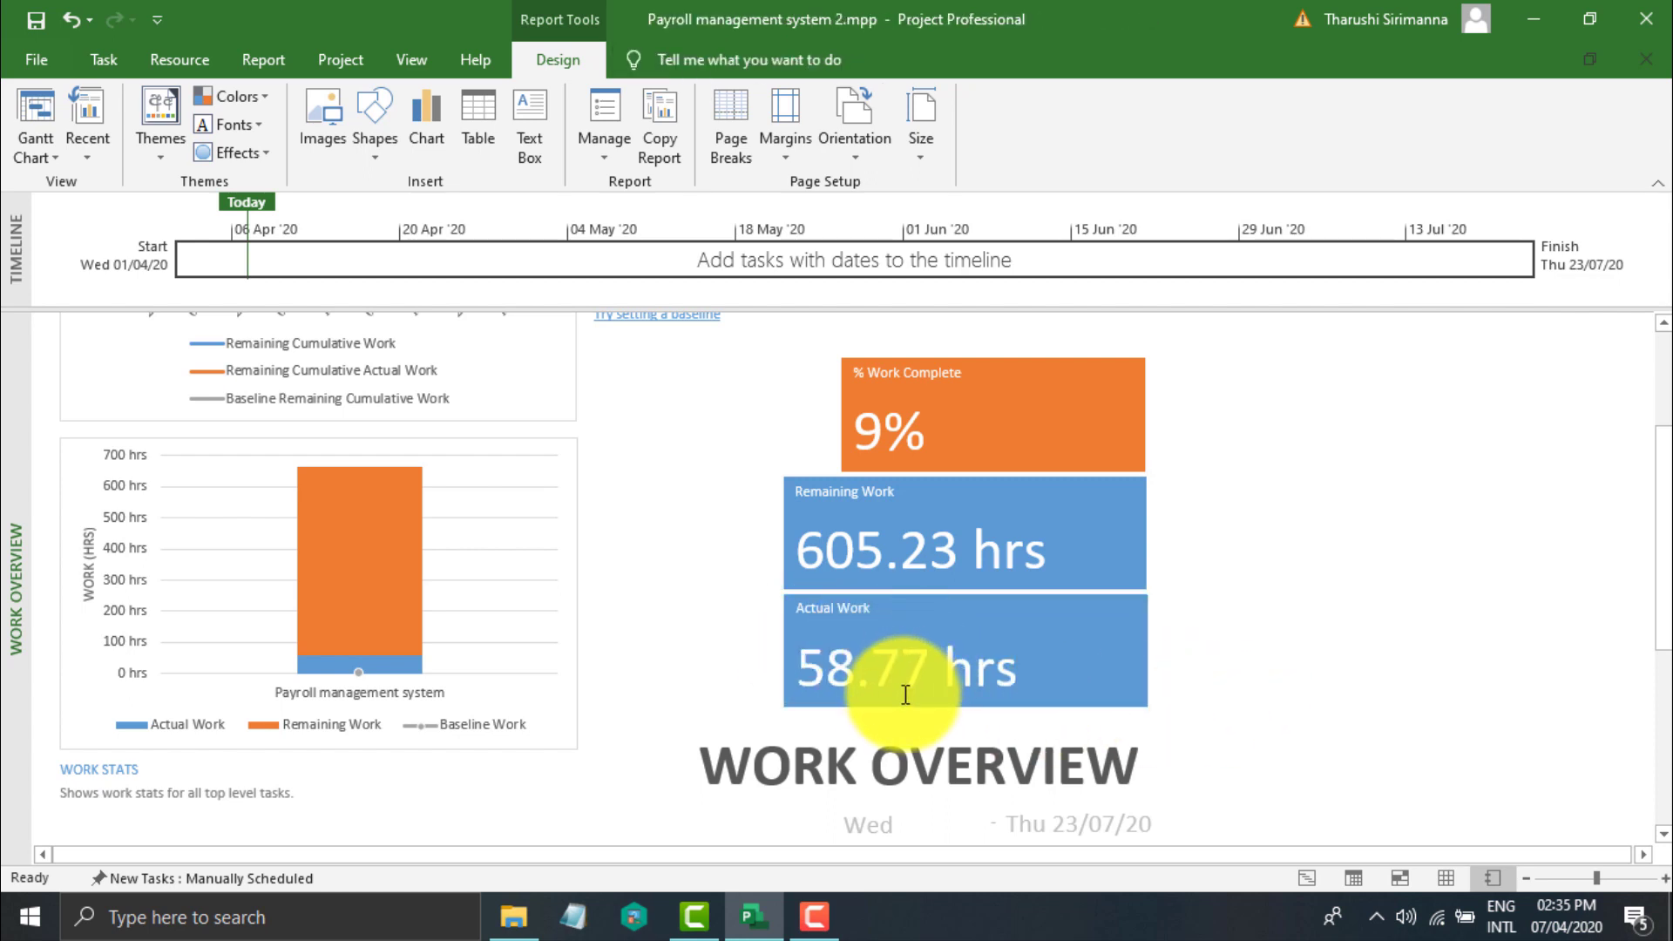
# Examine the Resource Stats chart, comparing actual and remaining work for the QA Engineer, UI designer and Manager.
pyautogui.scroll(-5, 579, 633)
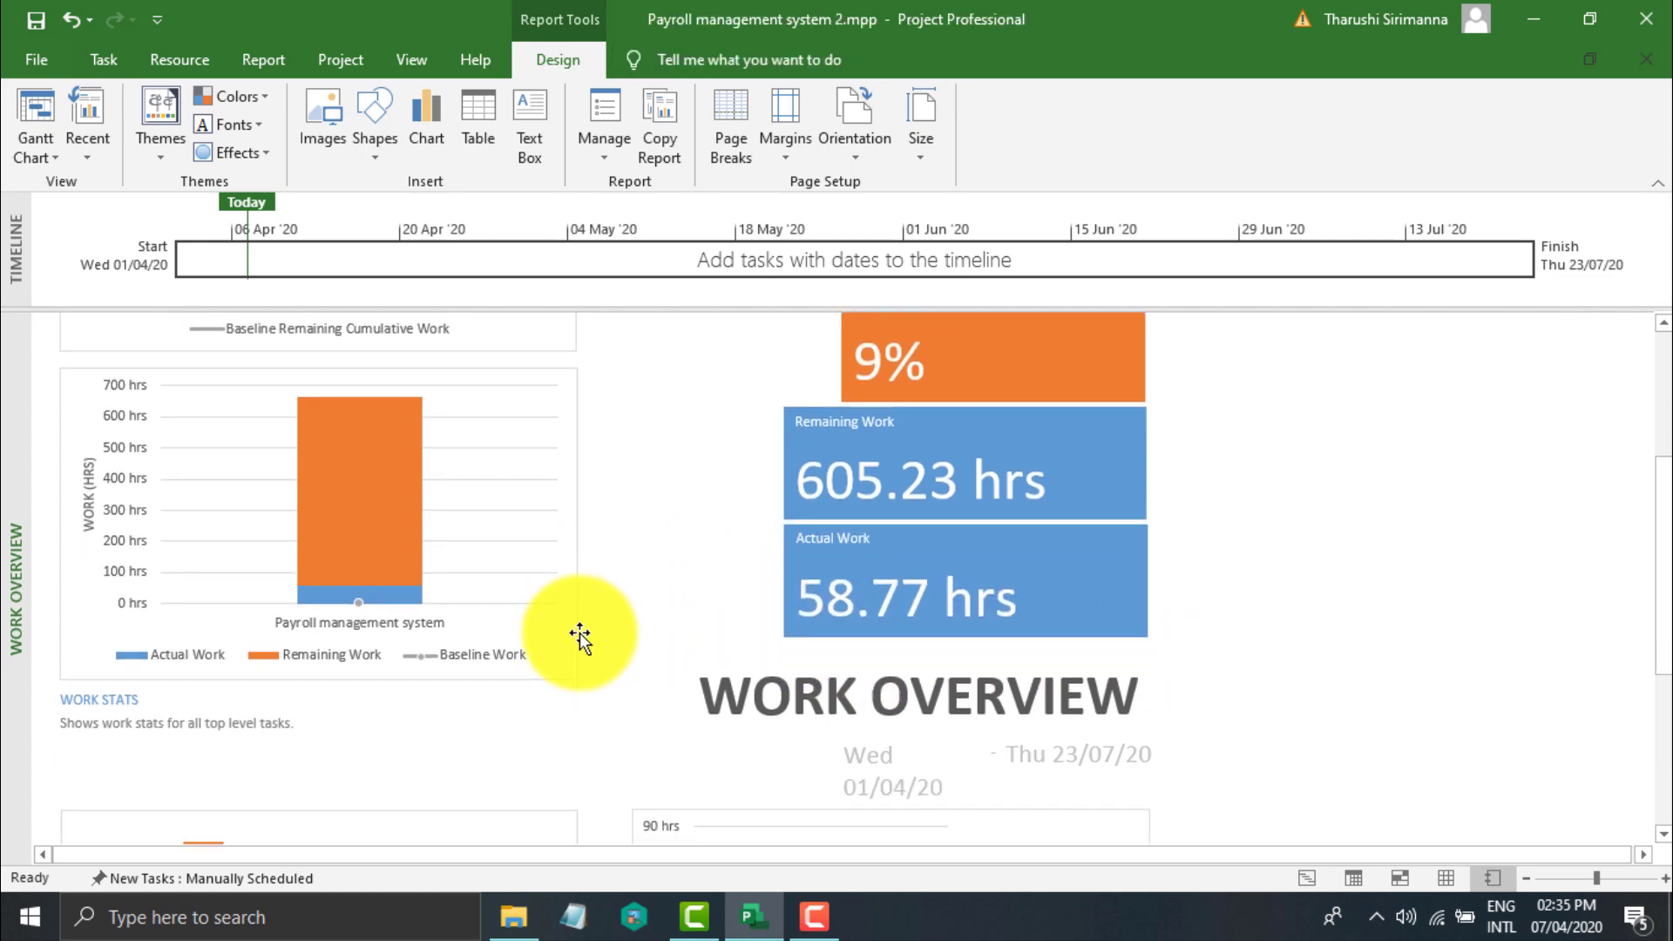
pyautogui.scroll(-4, 580, 639)
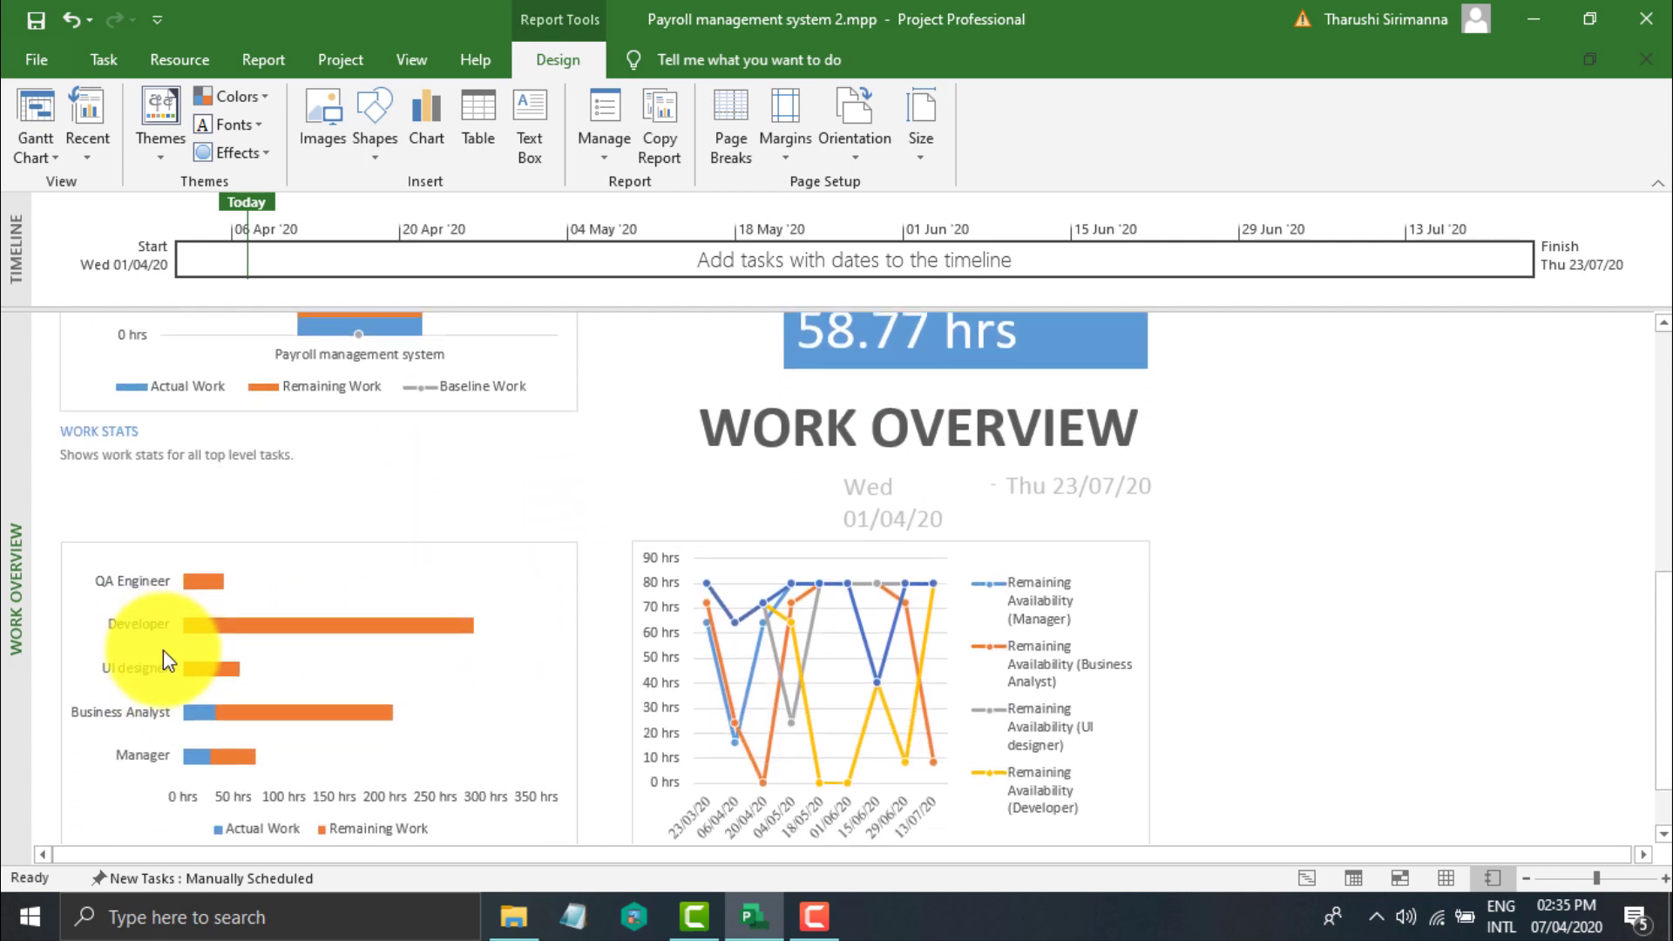
pyautogui.scroll(-1, 166, 654)
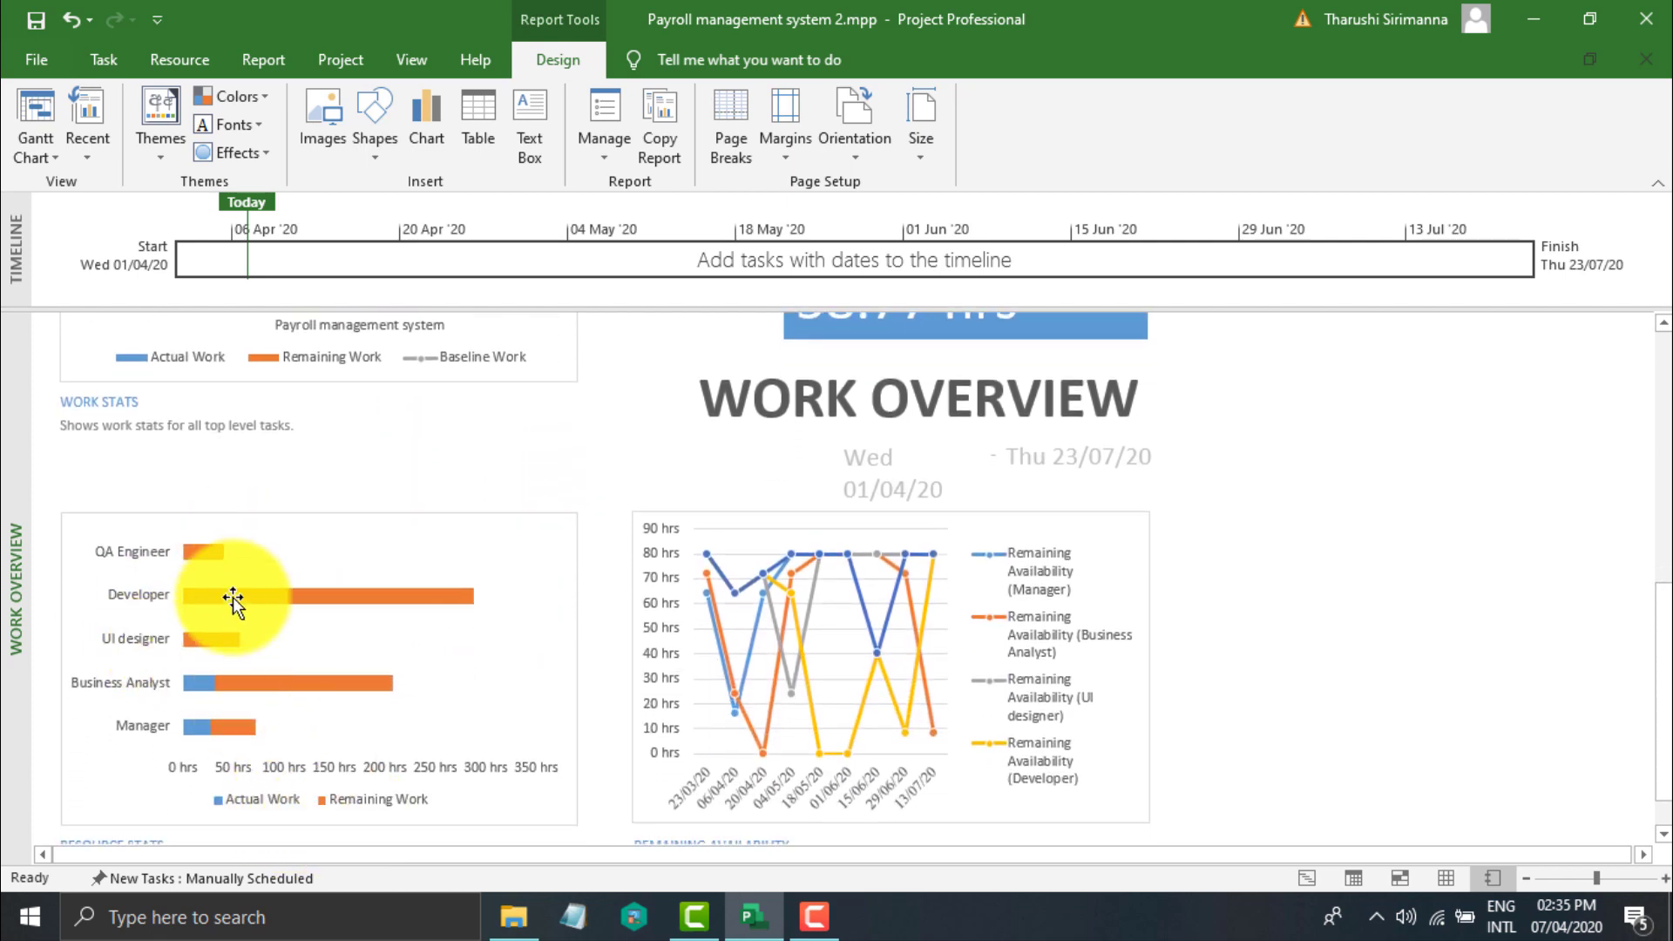
pyautogui.scroll(-1, 255, 690)
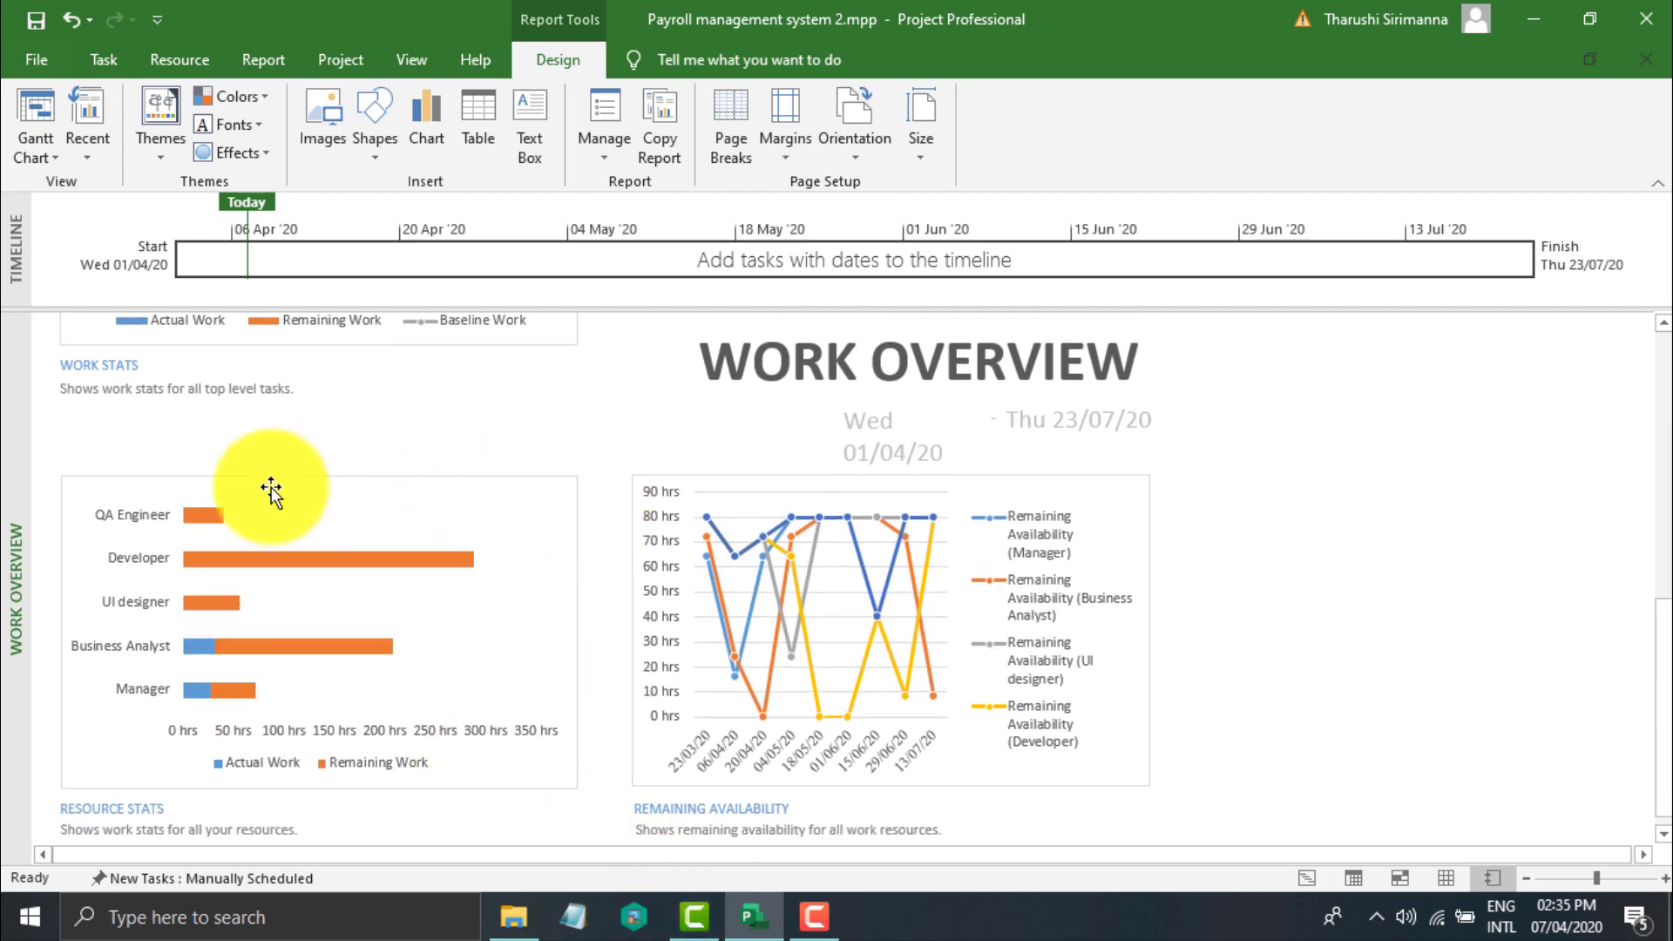
pyautogui.click(183, 516)
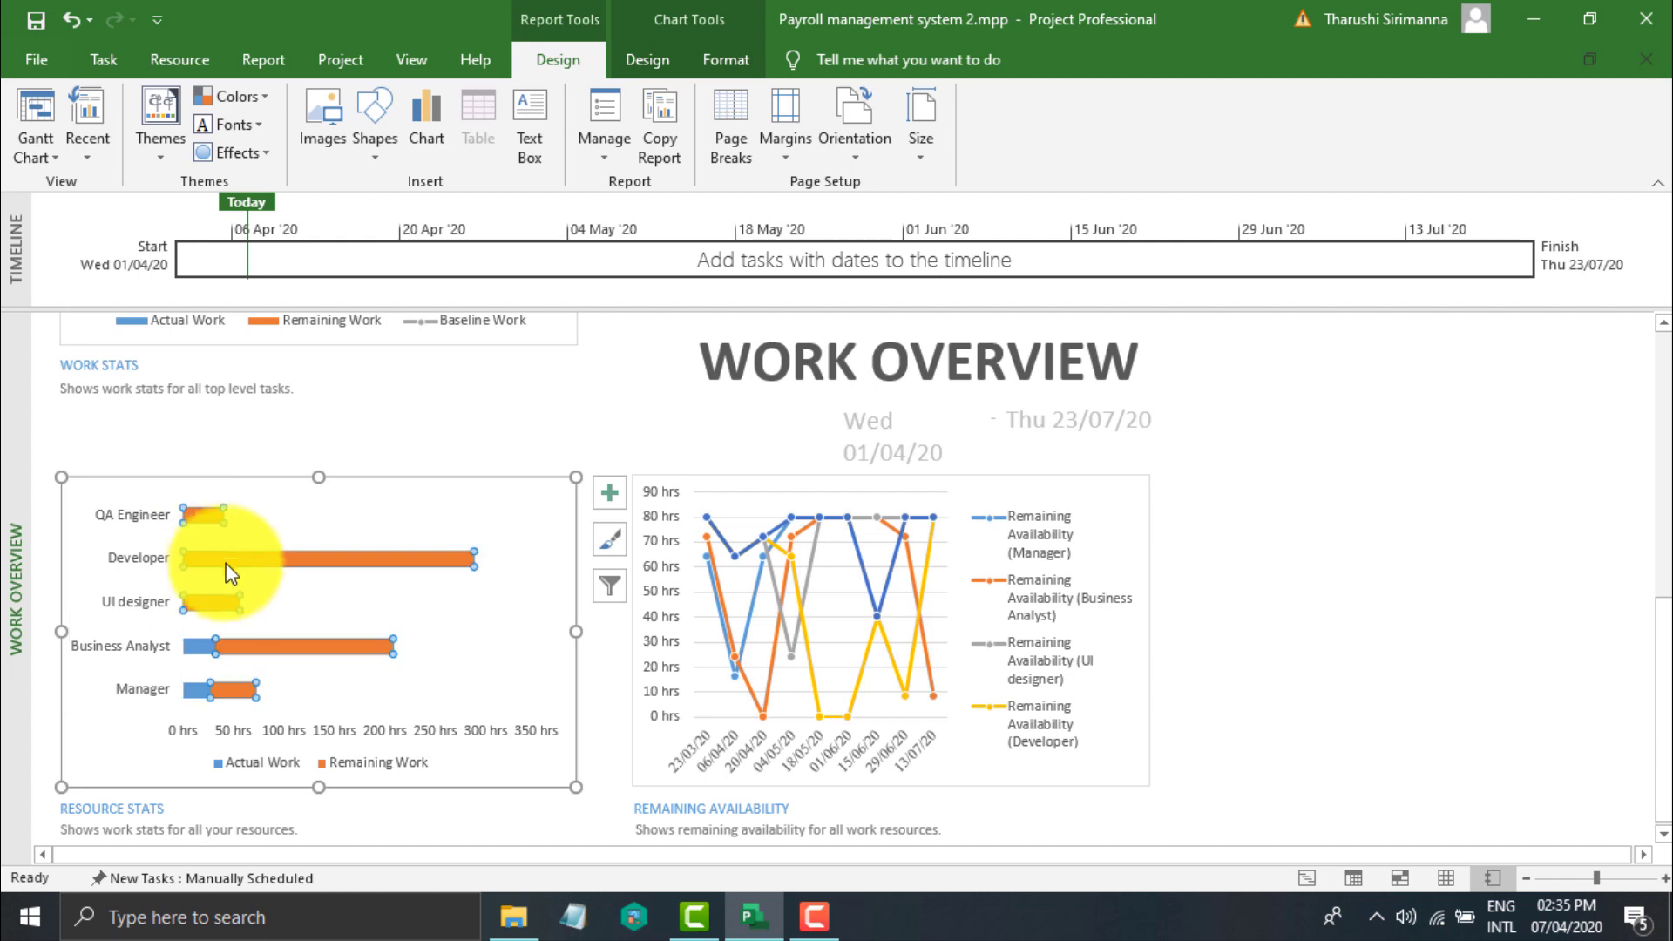
pyautogui.click(281, 602)
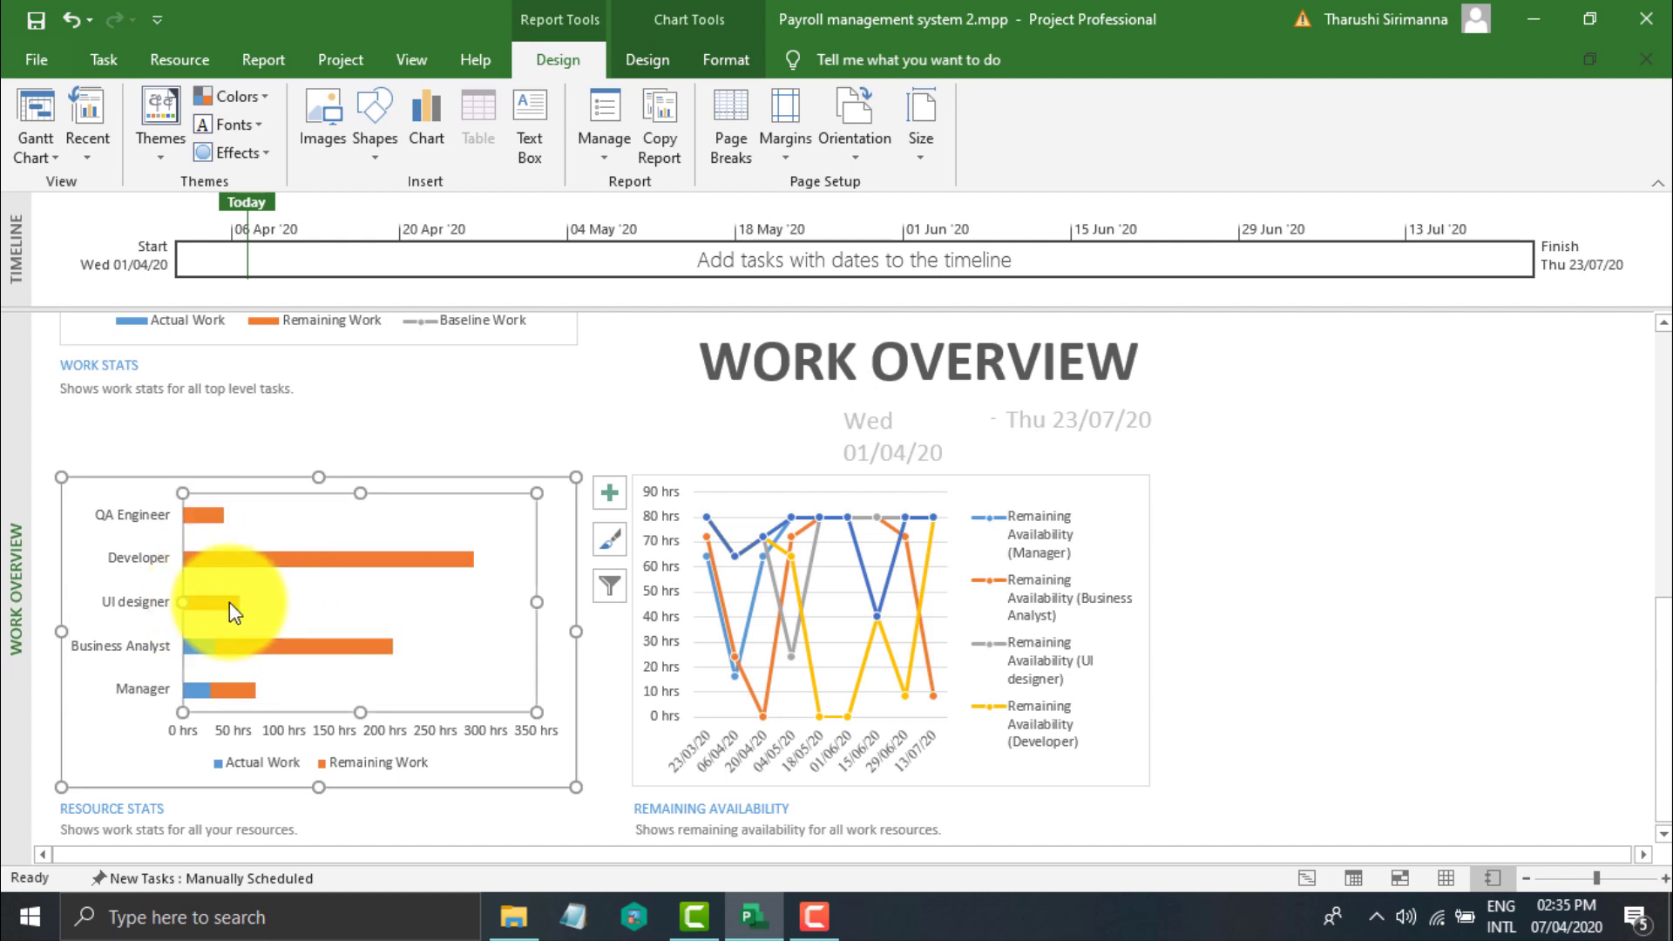
pyautogui.click(228, 603)
pyautogui.click(253, 690)
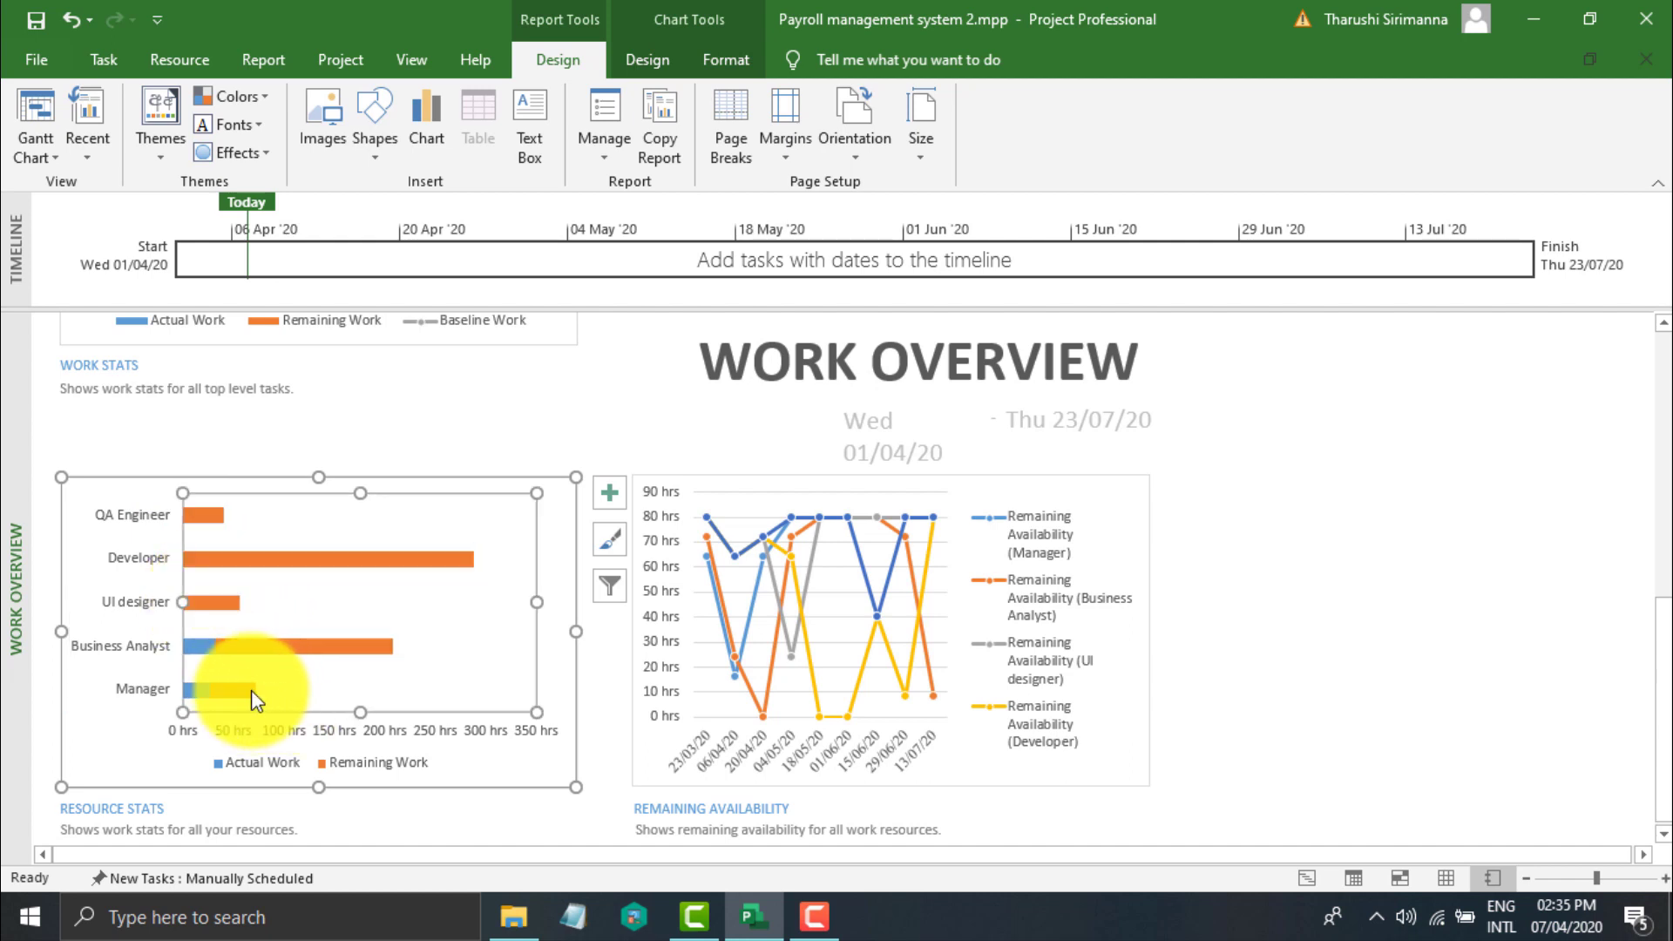
pyautogui.click(184, 729)
pyautogui.click(197, 688)
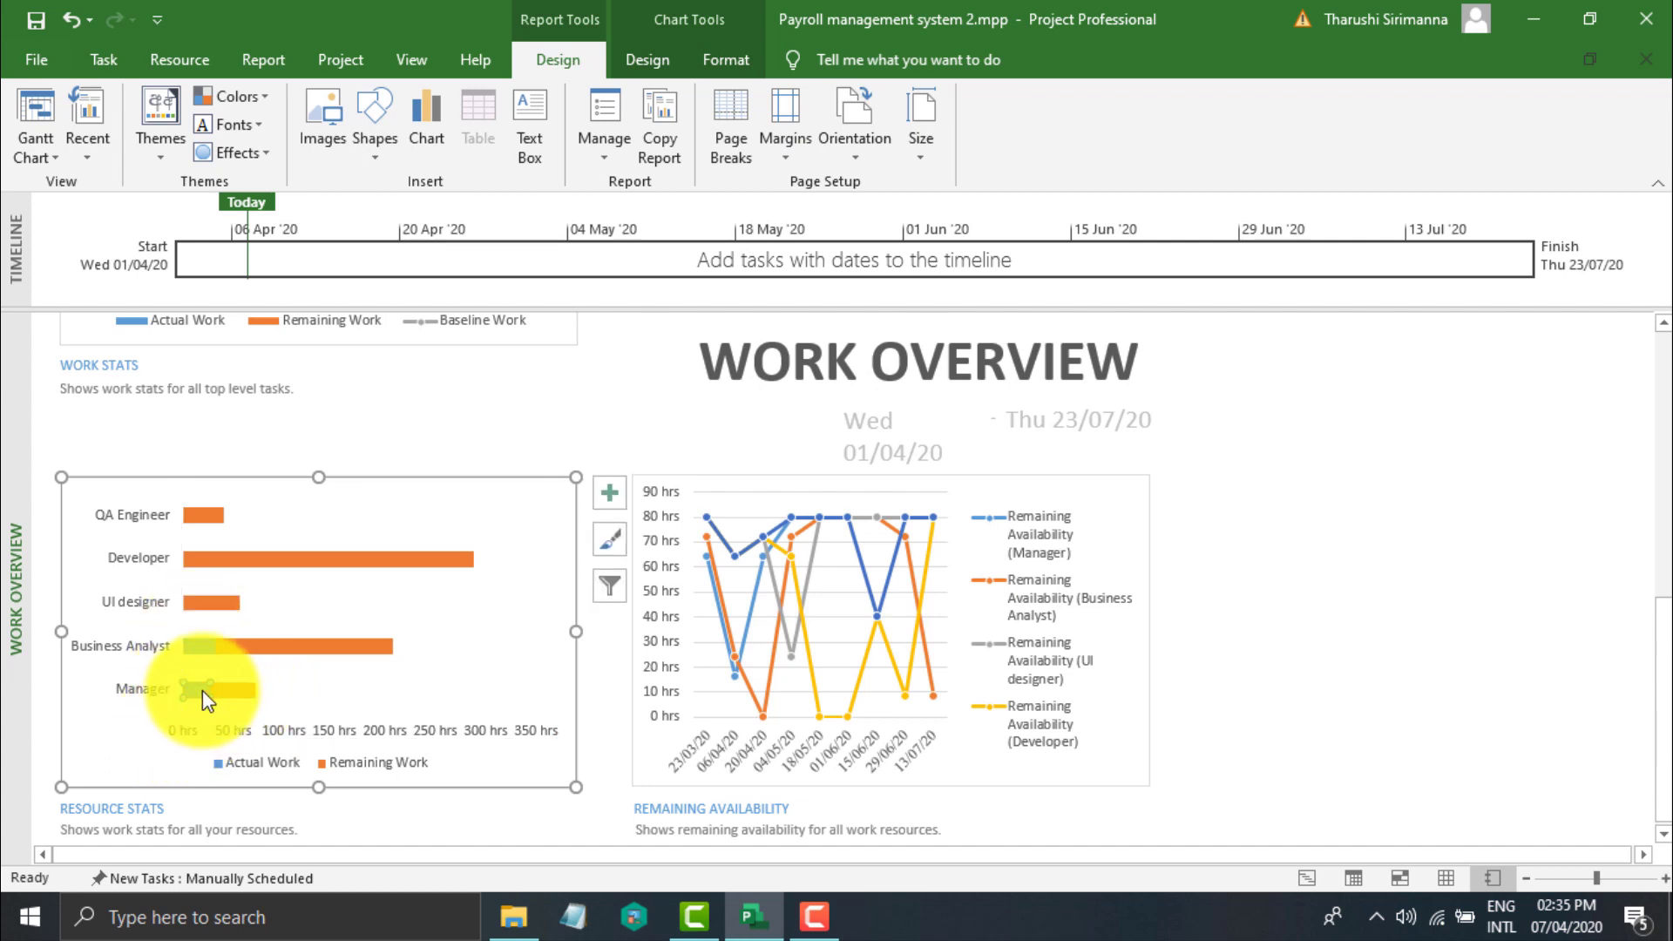
pyautogui.click(229, 693)
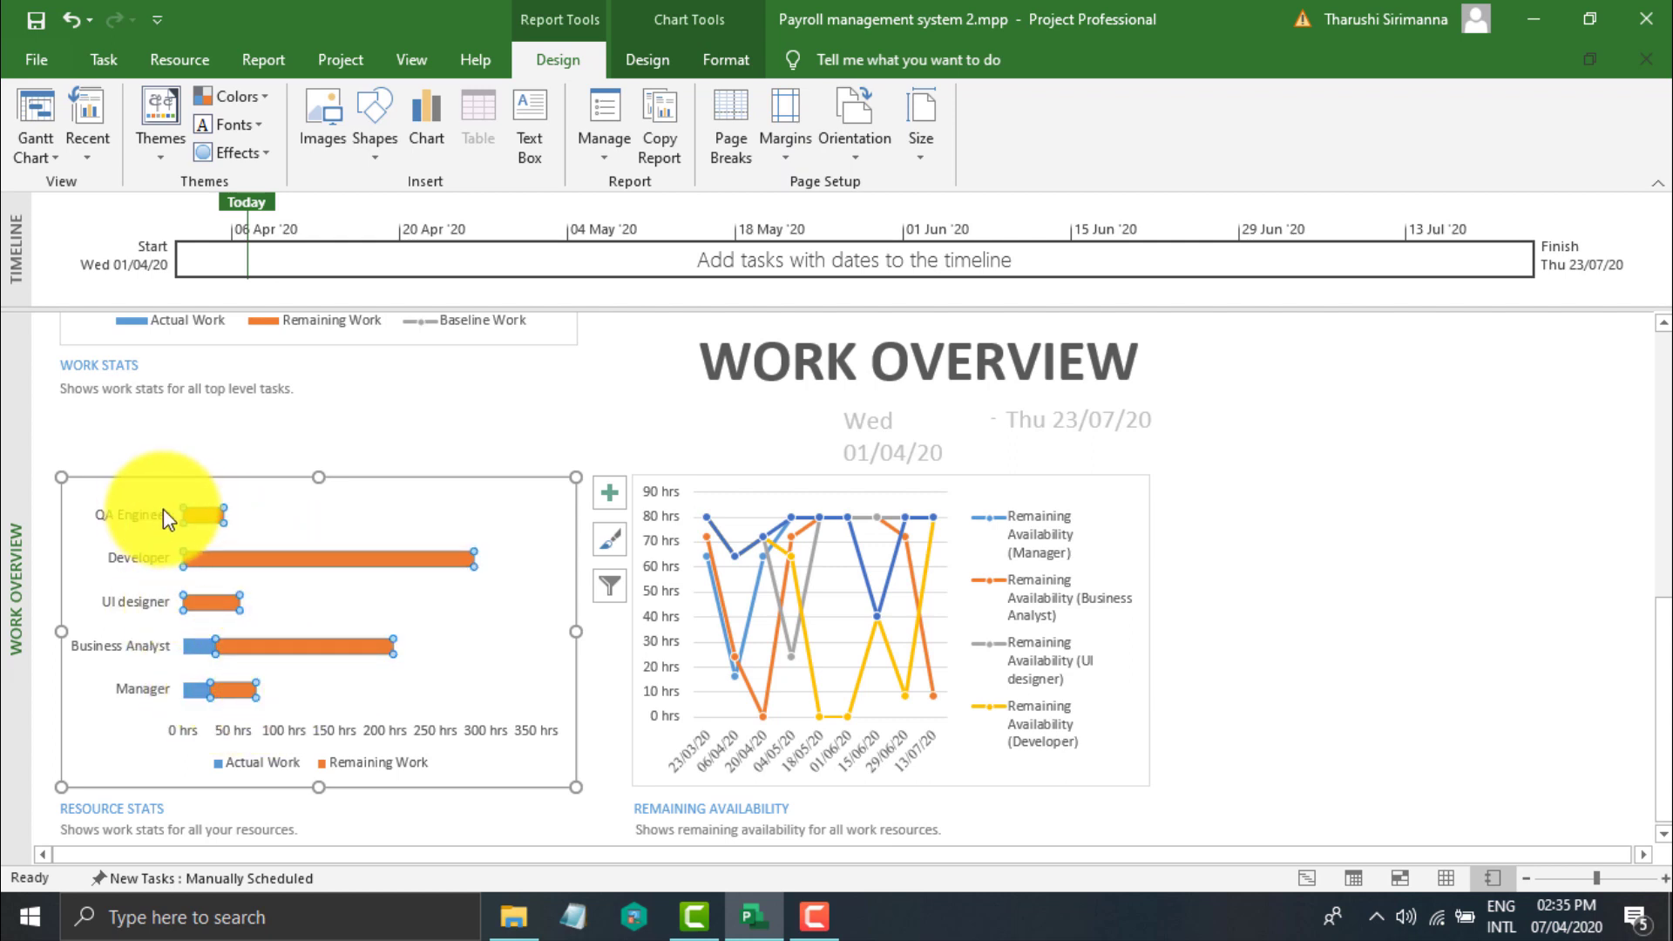
pyautogui.click(1259, 646)
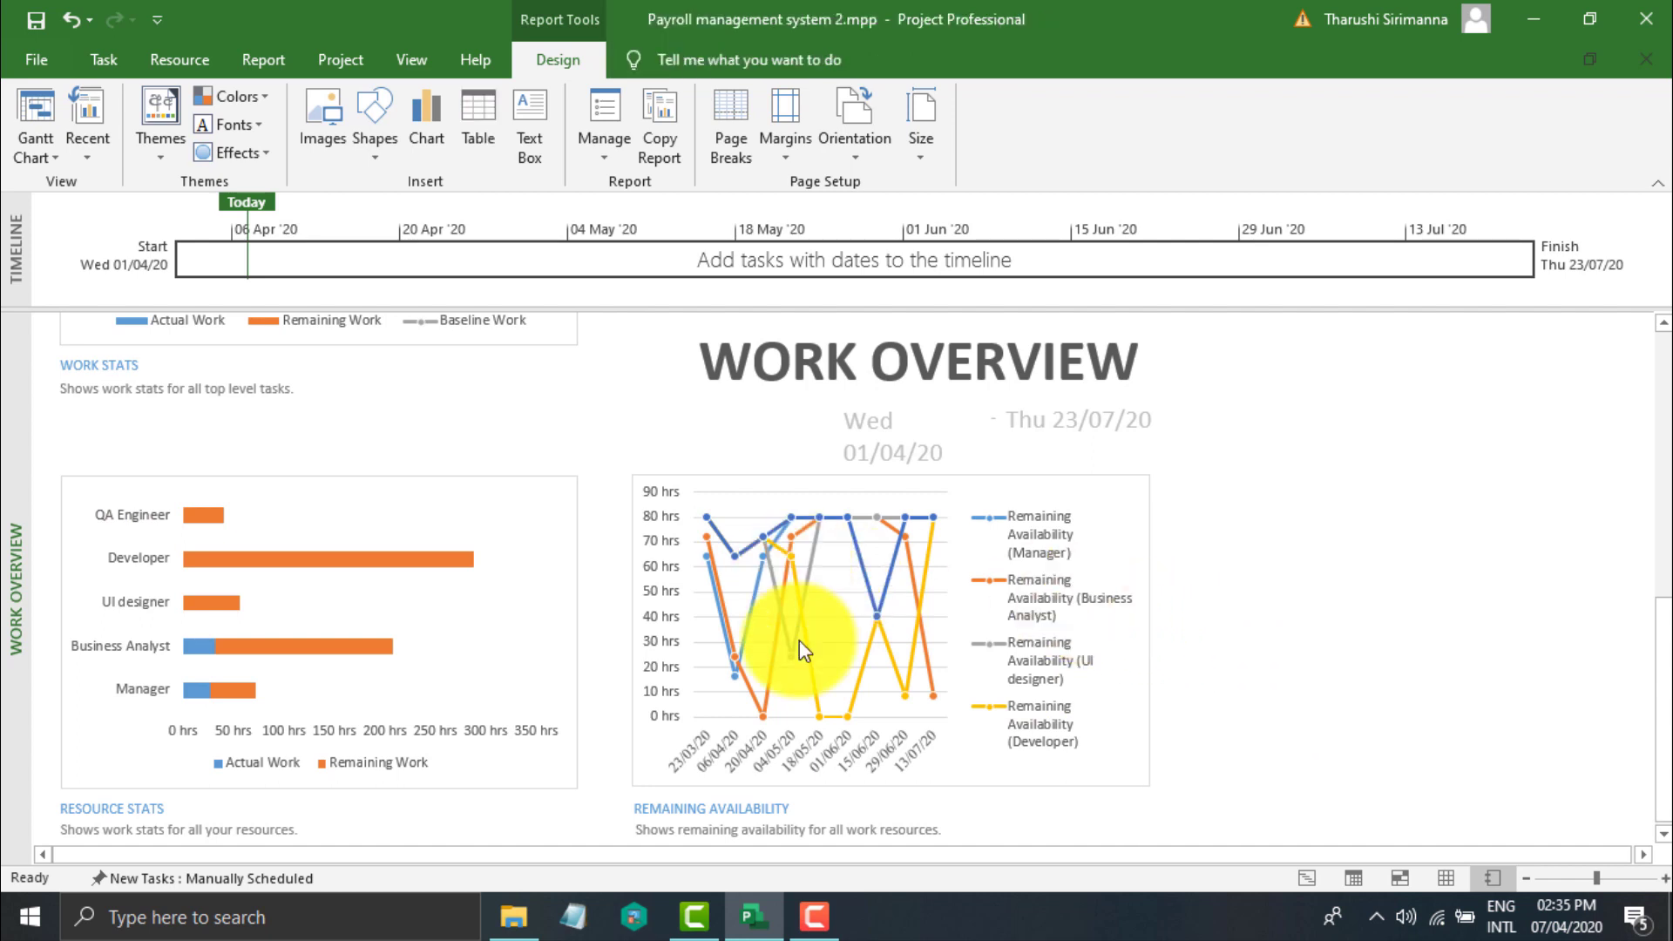
# Look over the whole Work Overview report again, from the Work Burndown chart to the Resource Stats and Remaining Availability charts.
pyautogui.scroll(4, 924, 656)
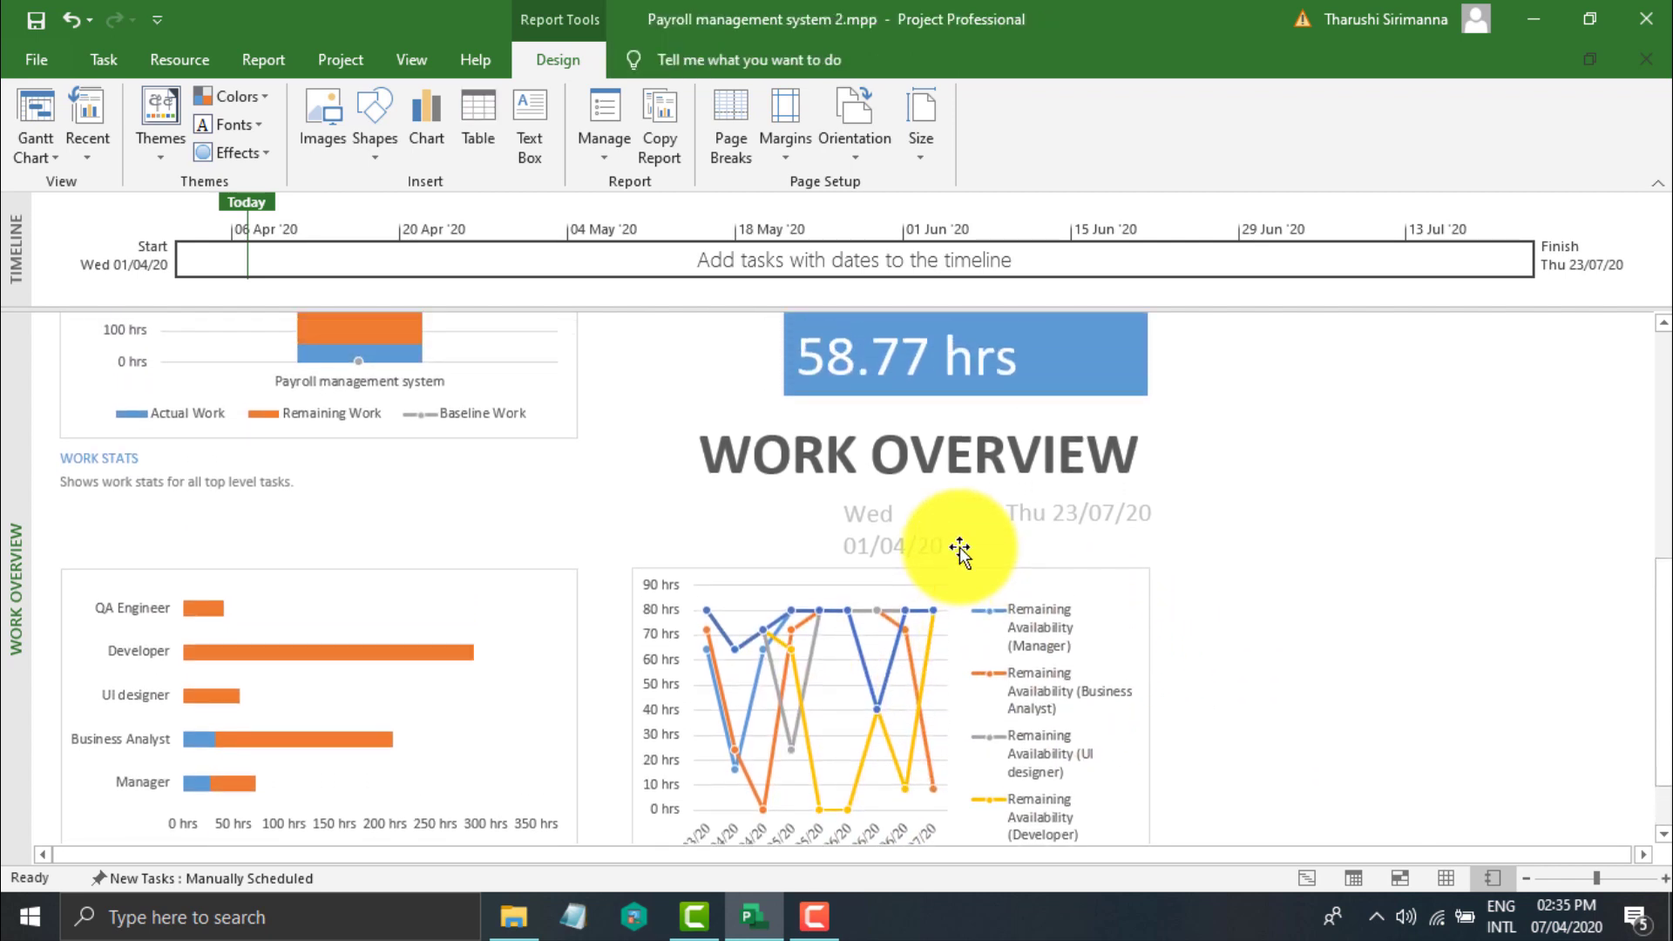
pyautogui.scroll(5, 1016, 537)
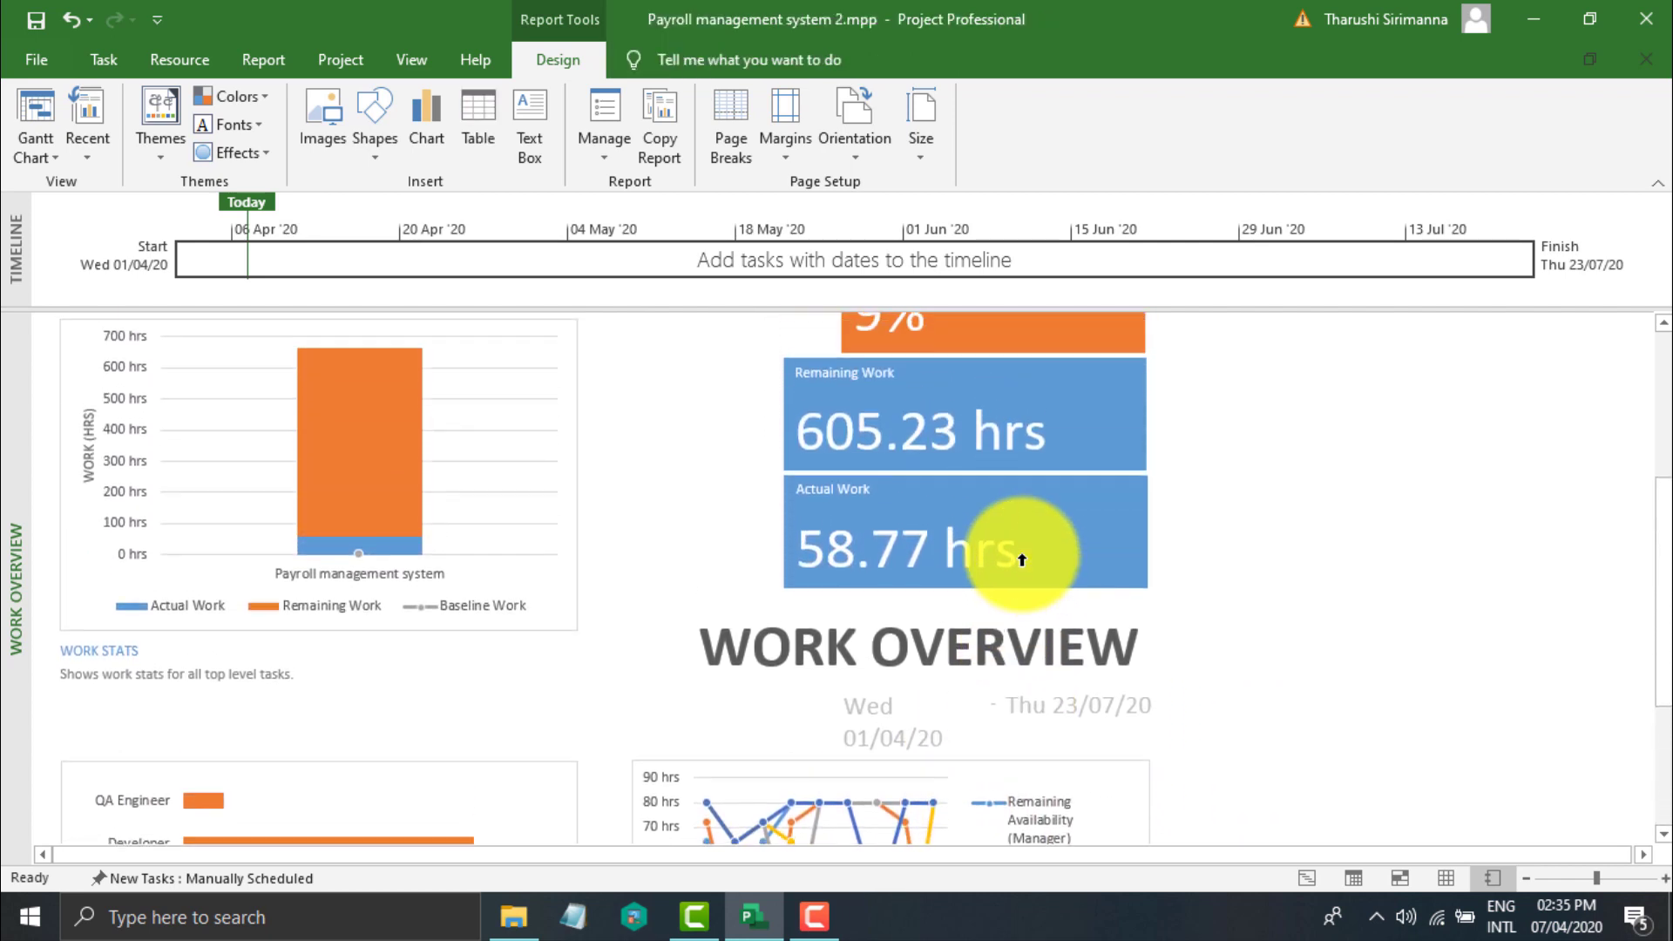
pyautogui.moveTo(1647, 467); pyautogui.dragTo(1660, 359)
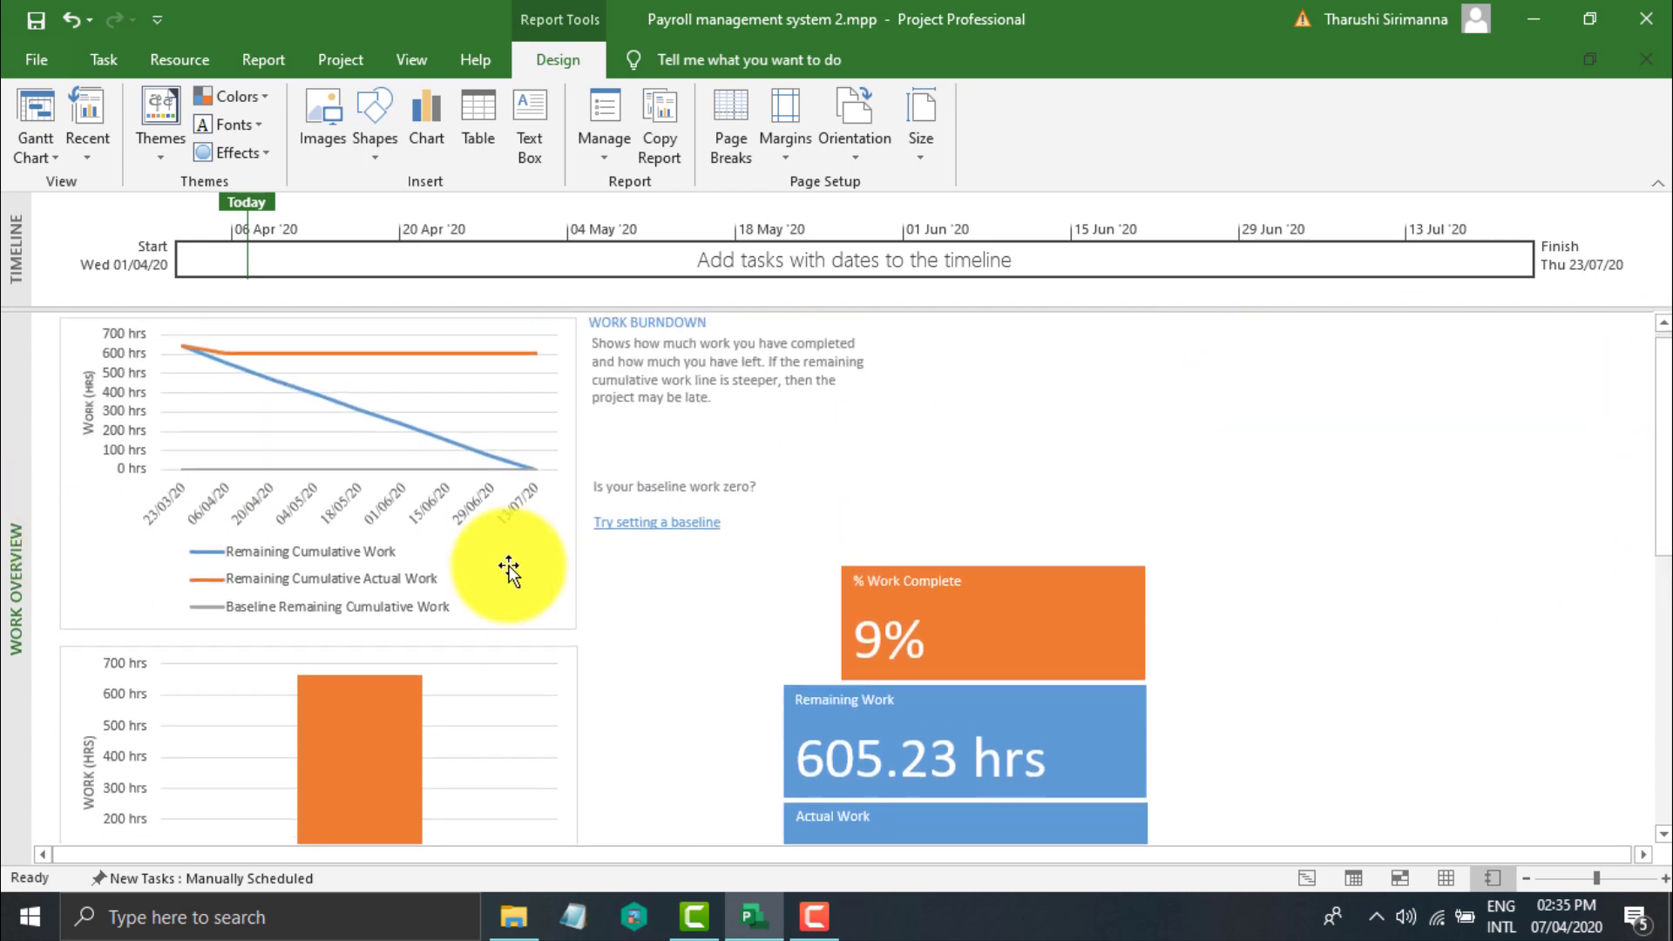
pyautogui.moveTo(1651, 536); pyautogui.dragTo(1658, 640)
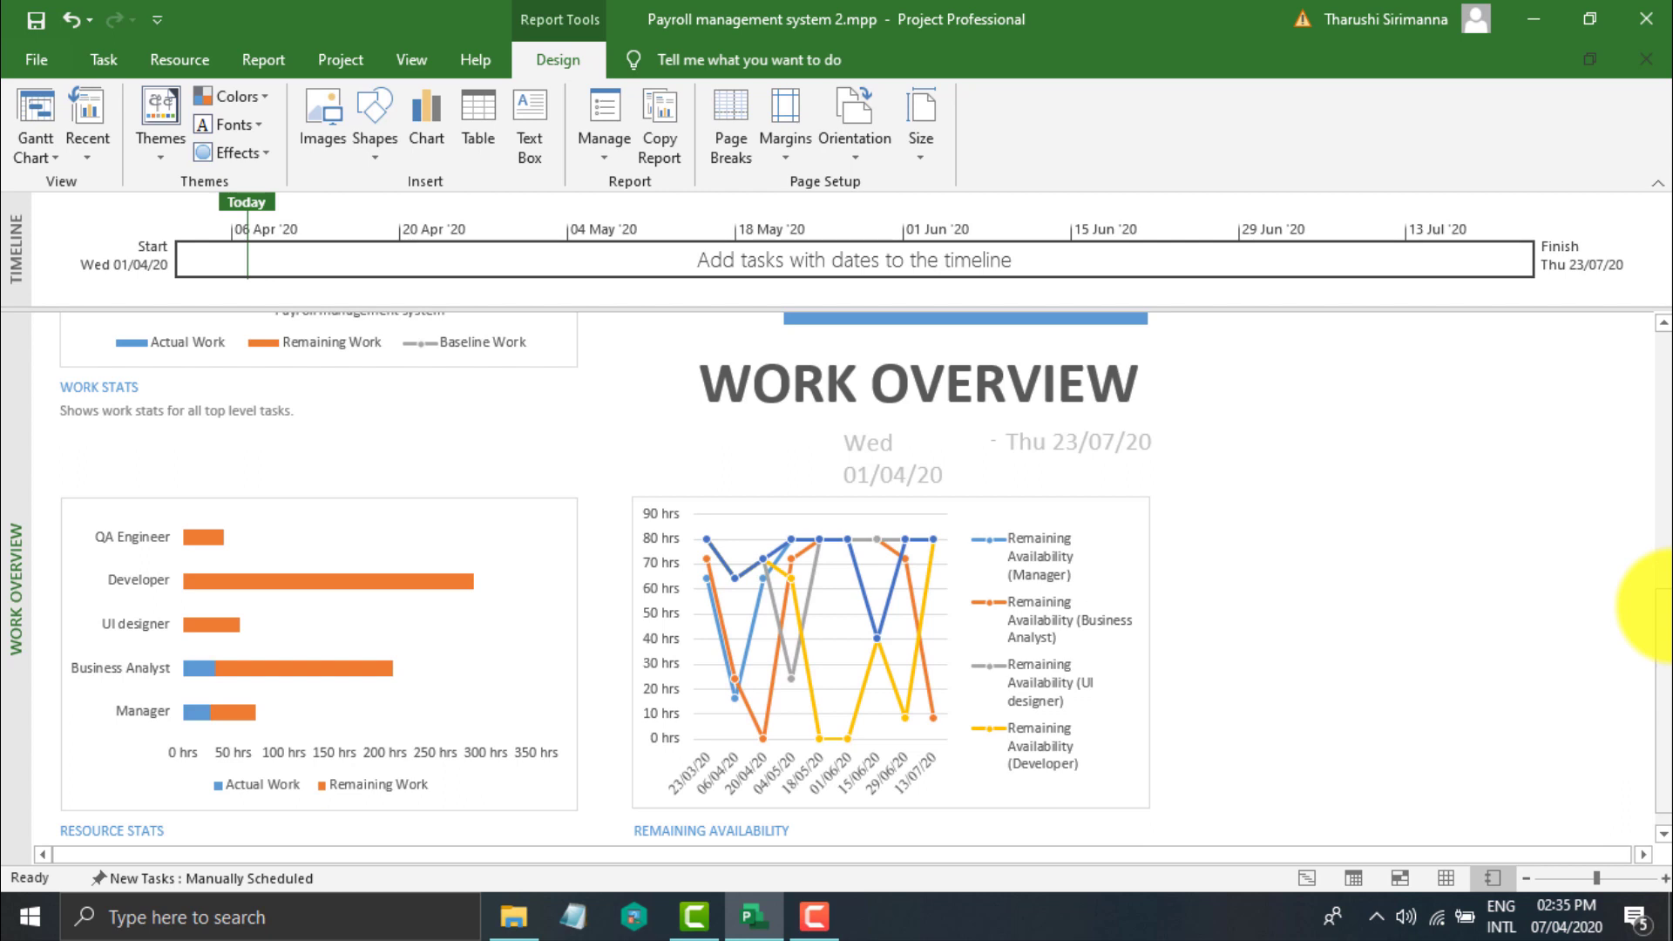
pyautogui.scroll(3, 1210, 562)
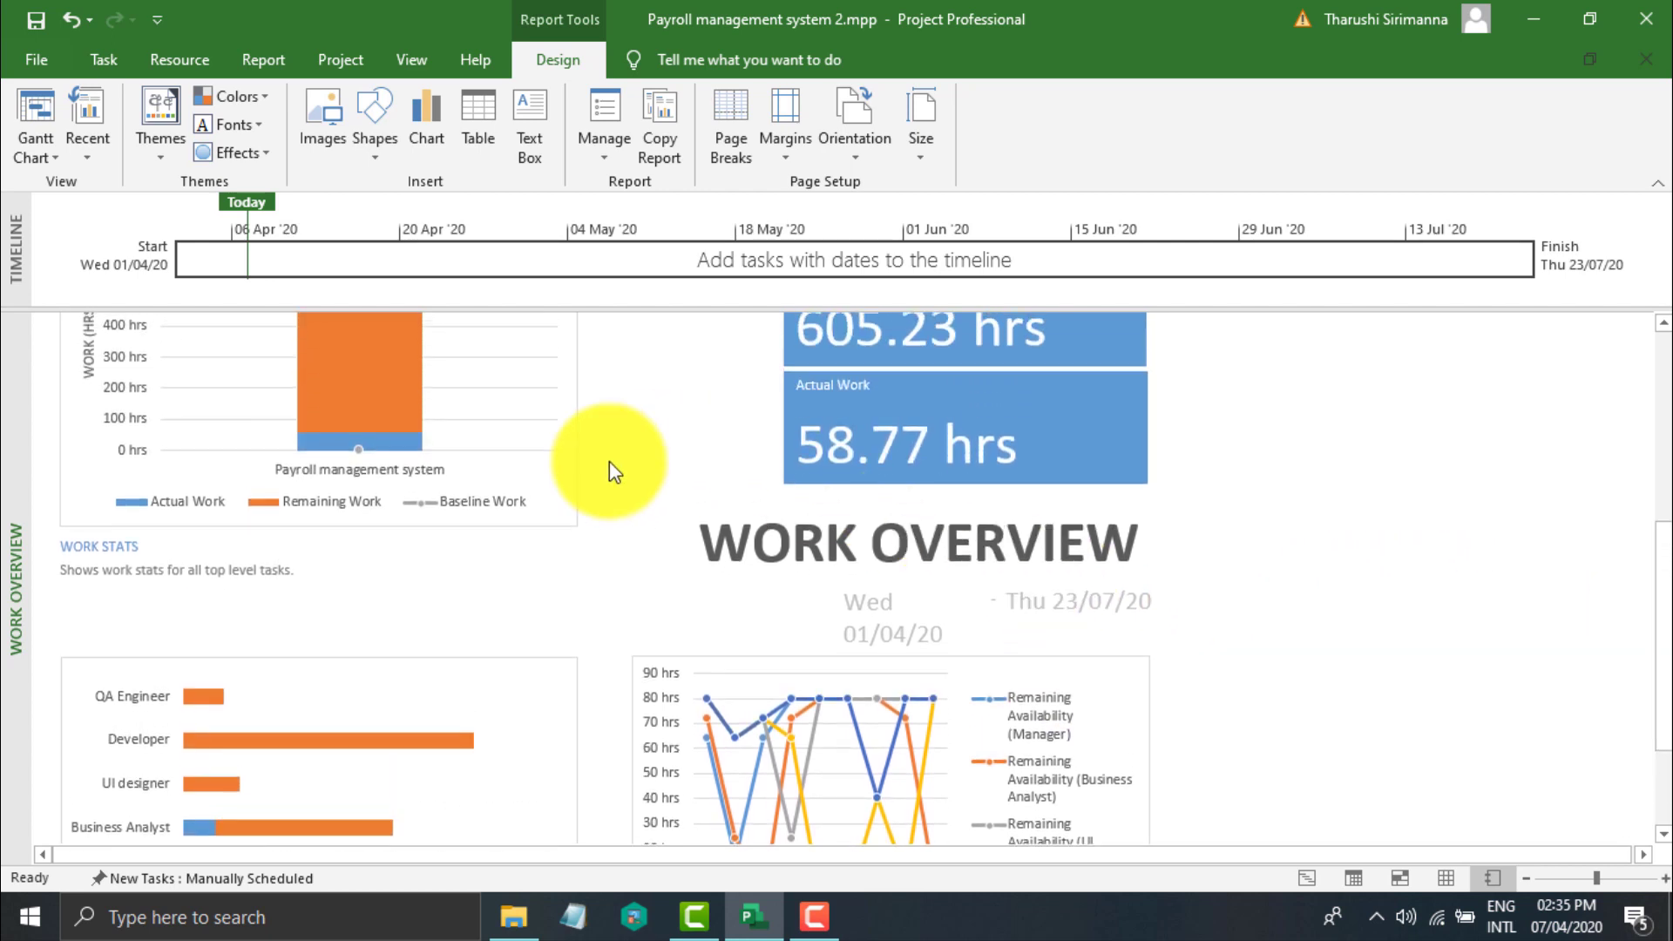
pyautogui.scroll(3, 579, 470)
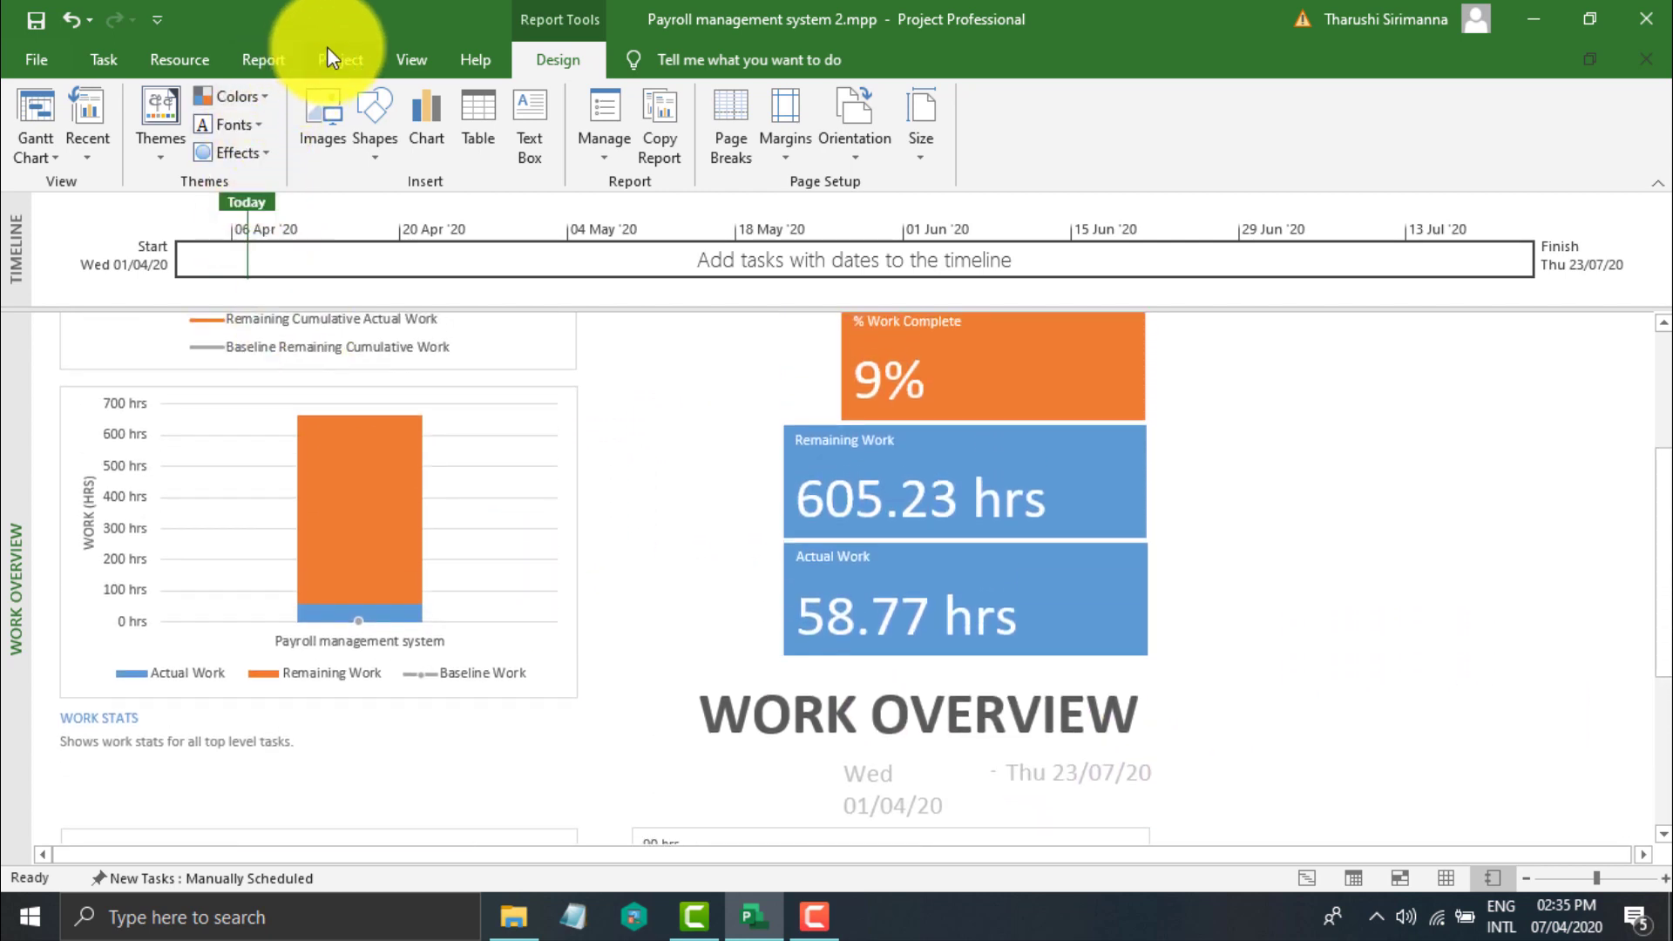
pyautogui.click(328, 53)
pyautogui.click(266, 61)
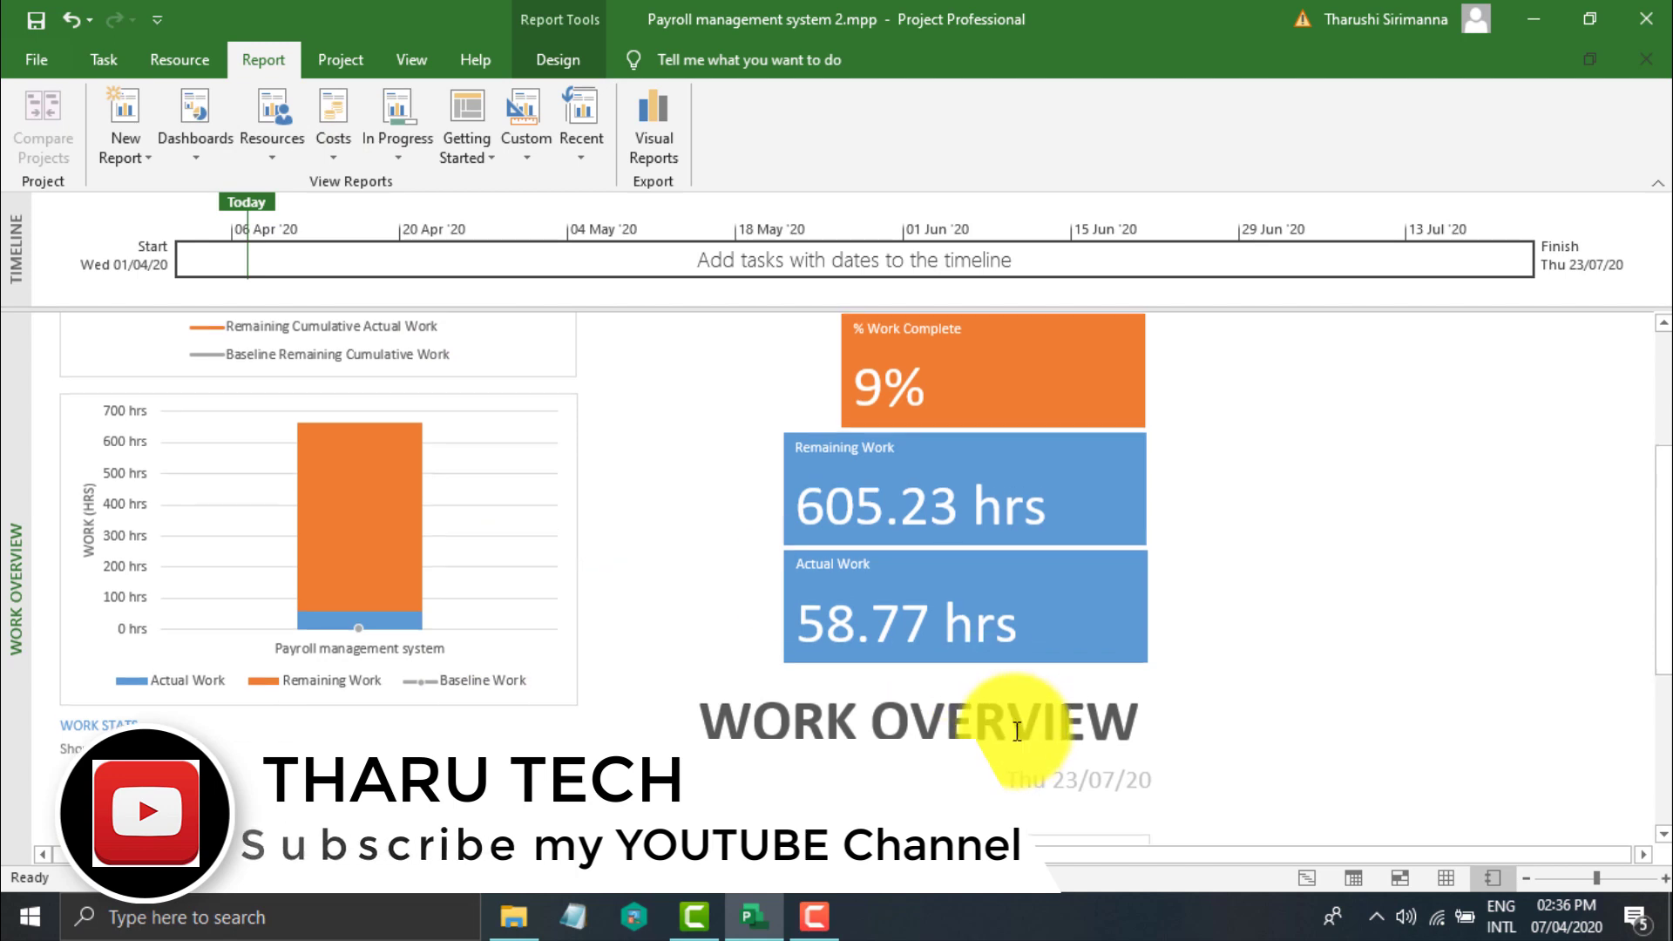
pyautogui.scroll(1, 1015, 729)
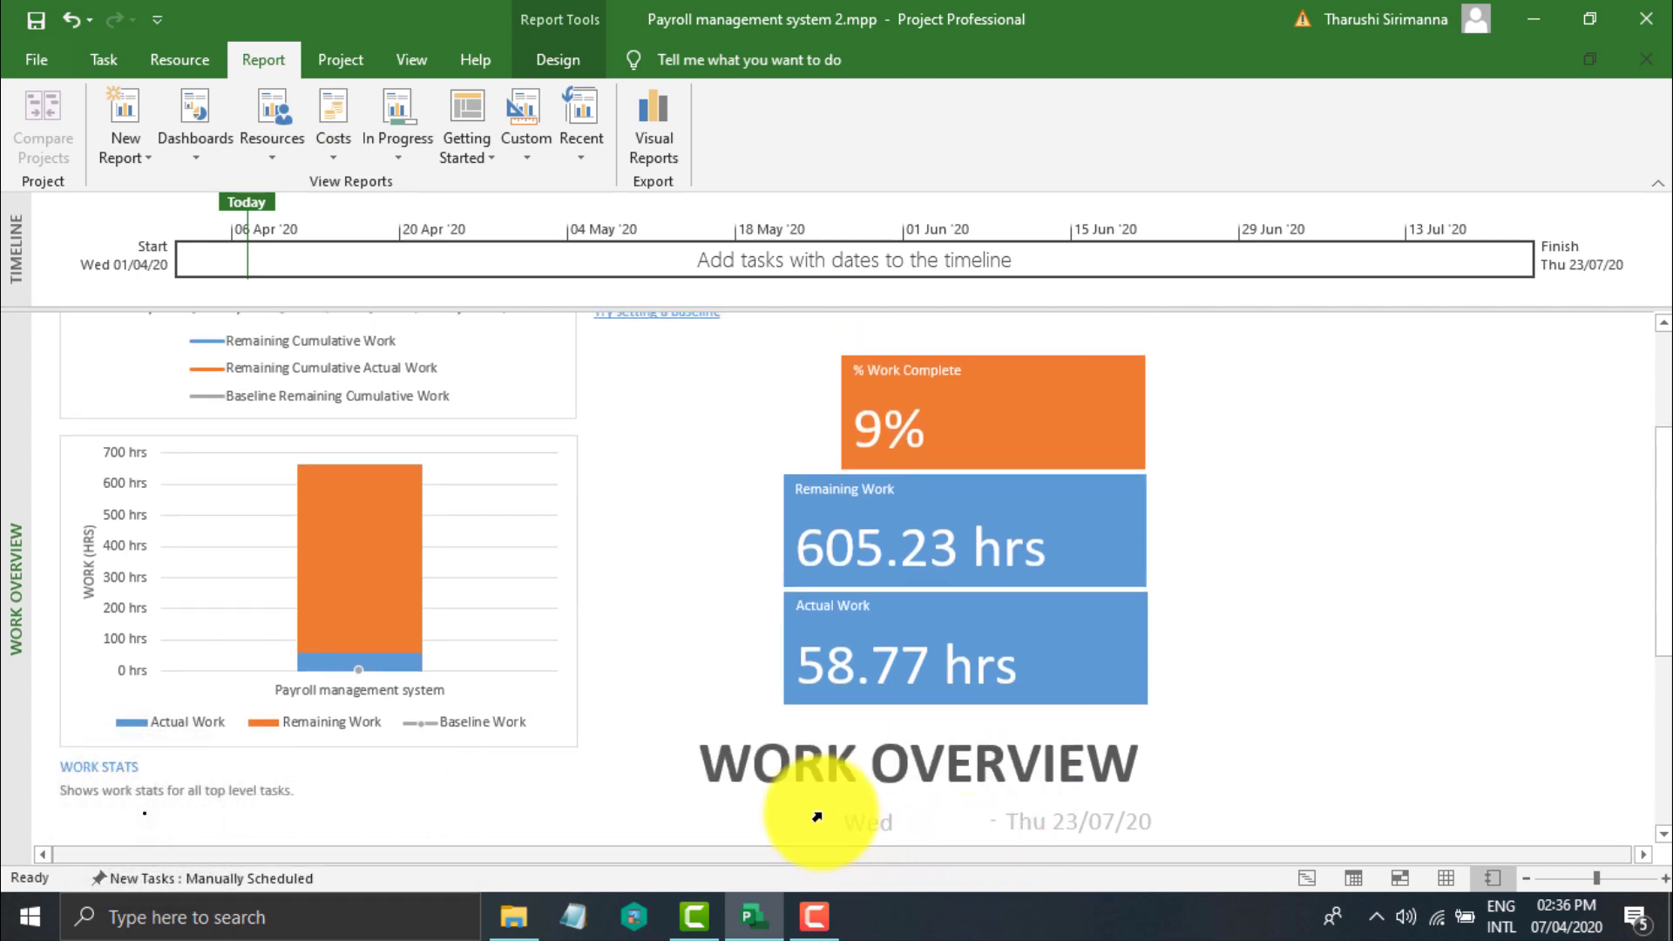
# Leave the Work Overview report and switch the project to the Gantt Chart view.
pyautogui.scroll(1, 547, 411)
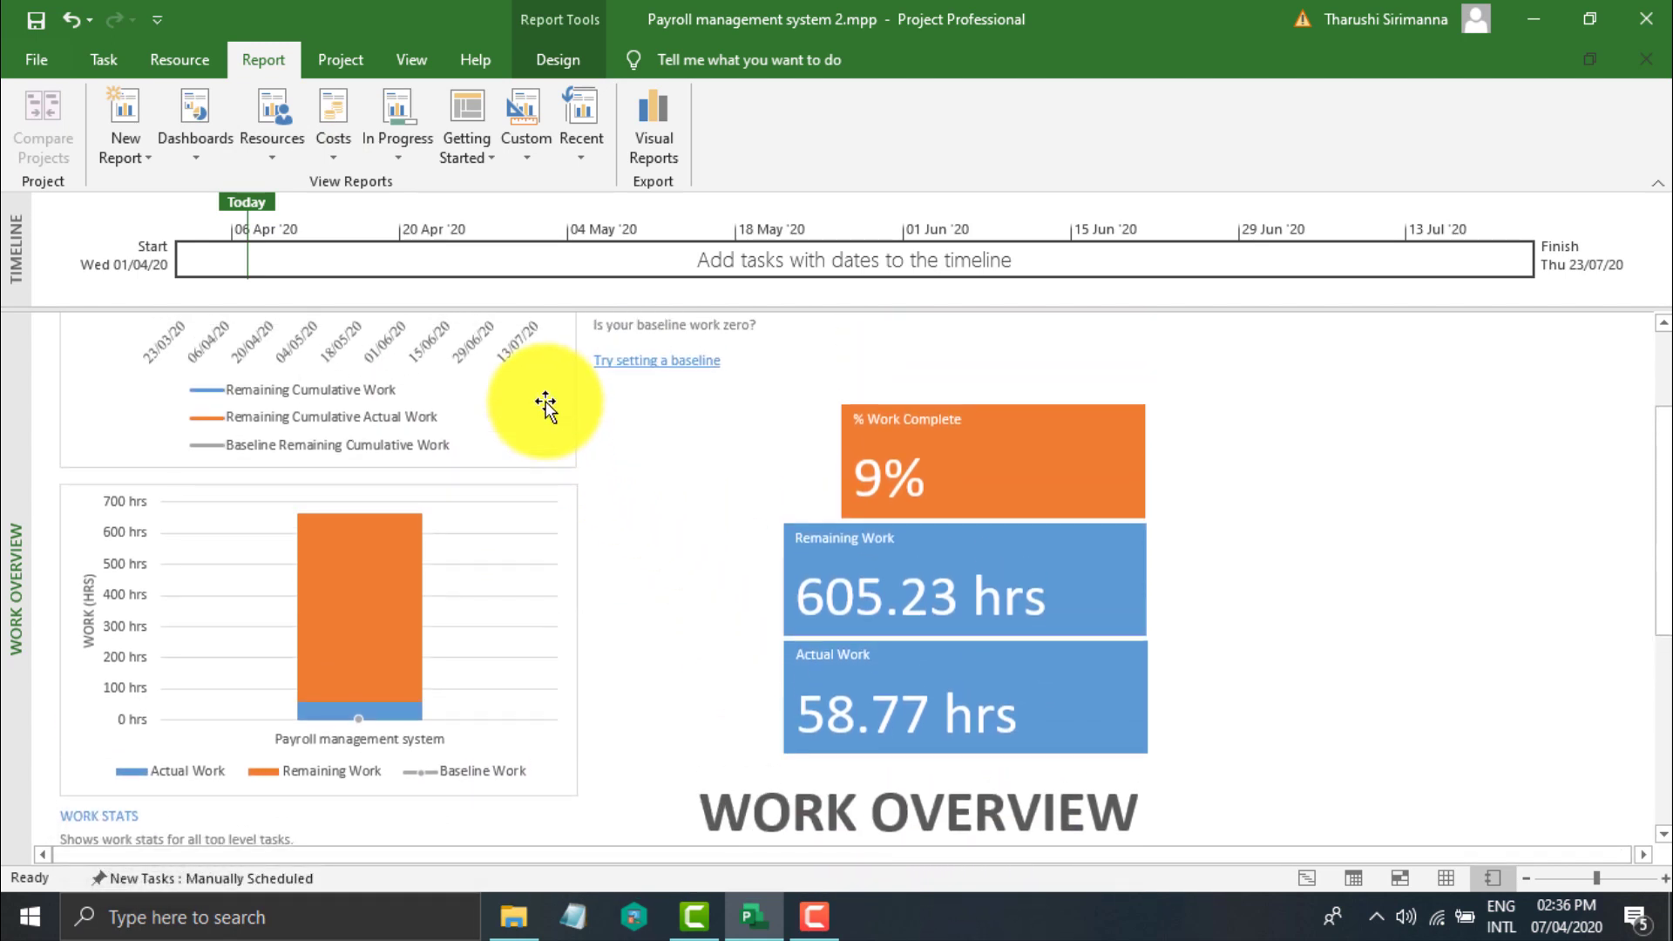
pyautogui.scroll(1, 610, 337)
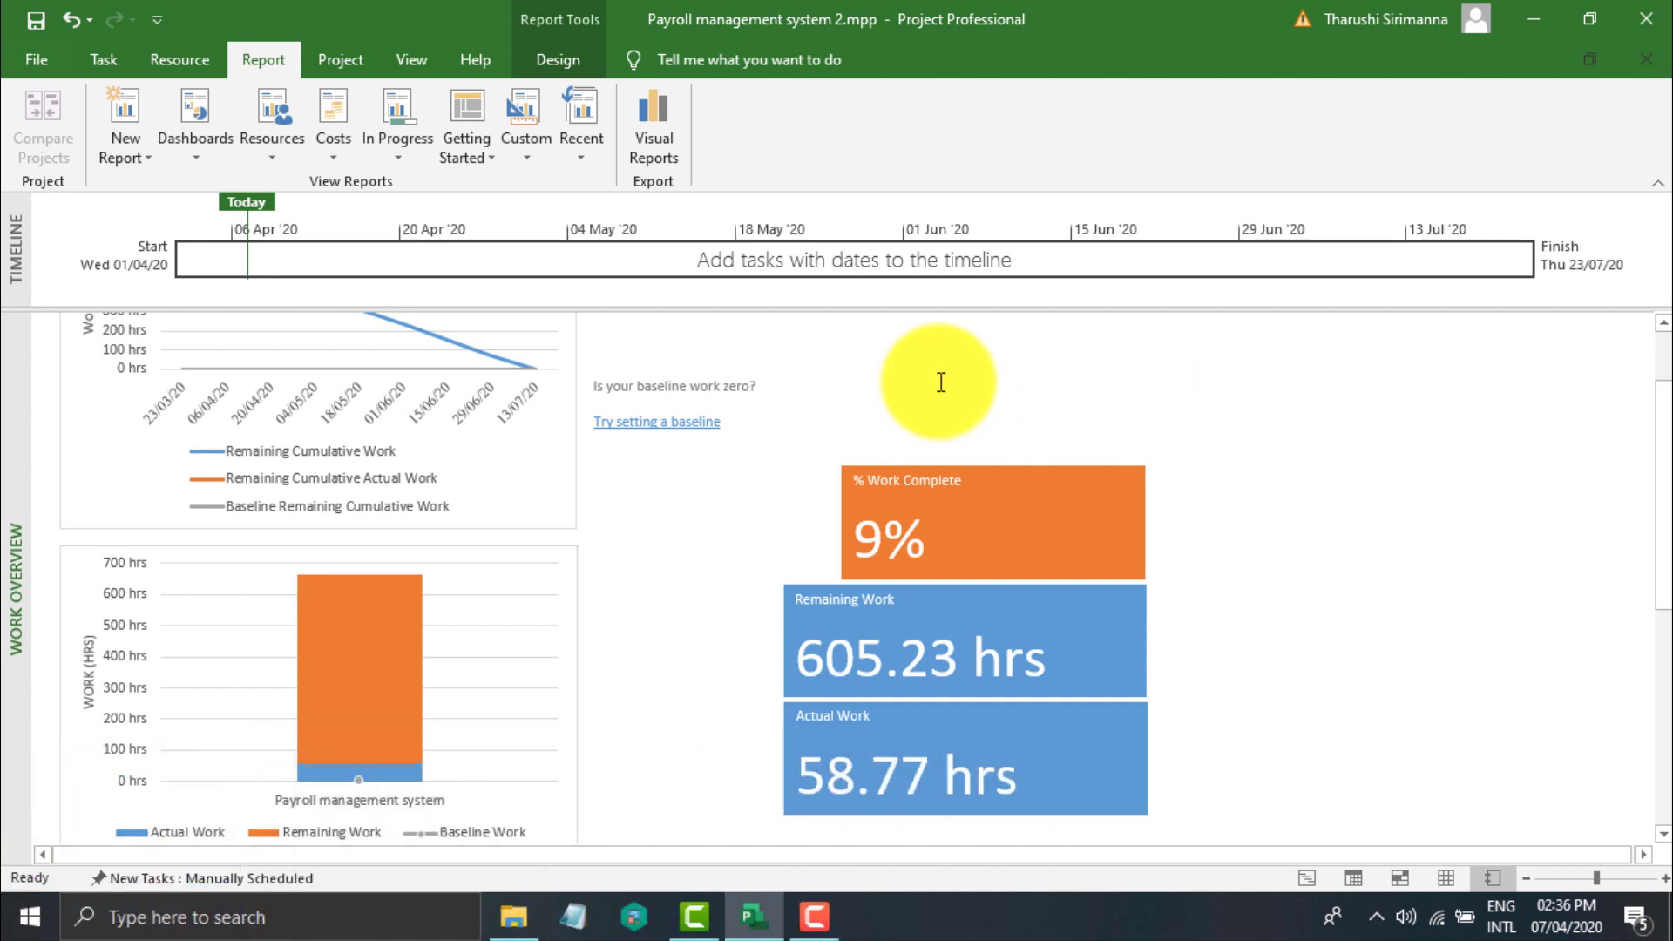
pyautogui.click(105, 58)
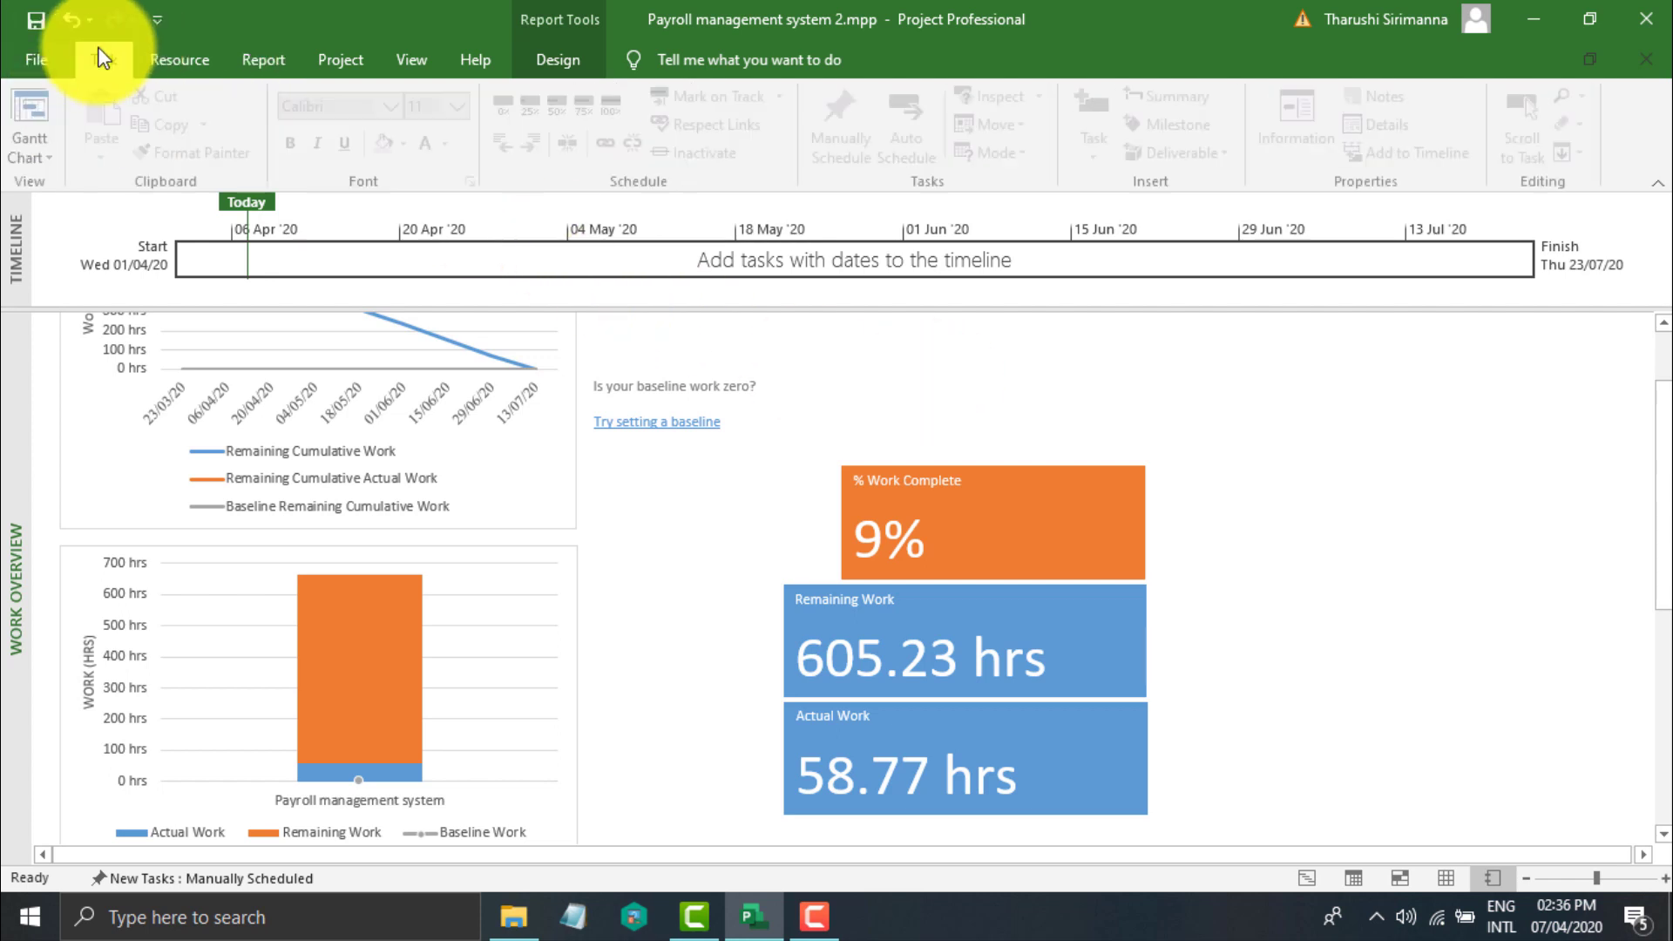
pyautogui.click(188, 56)
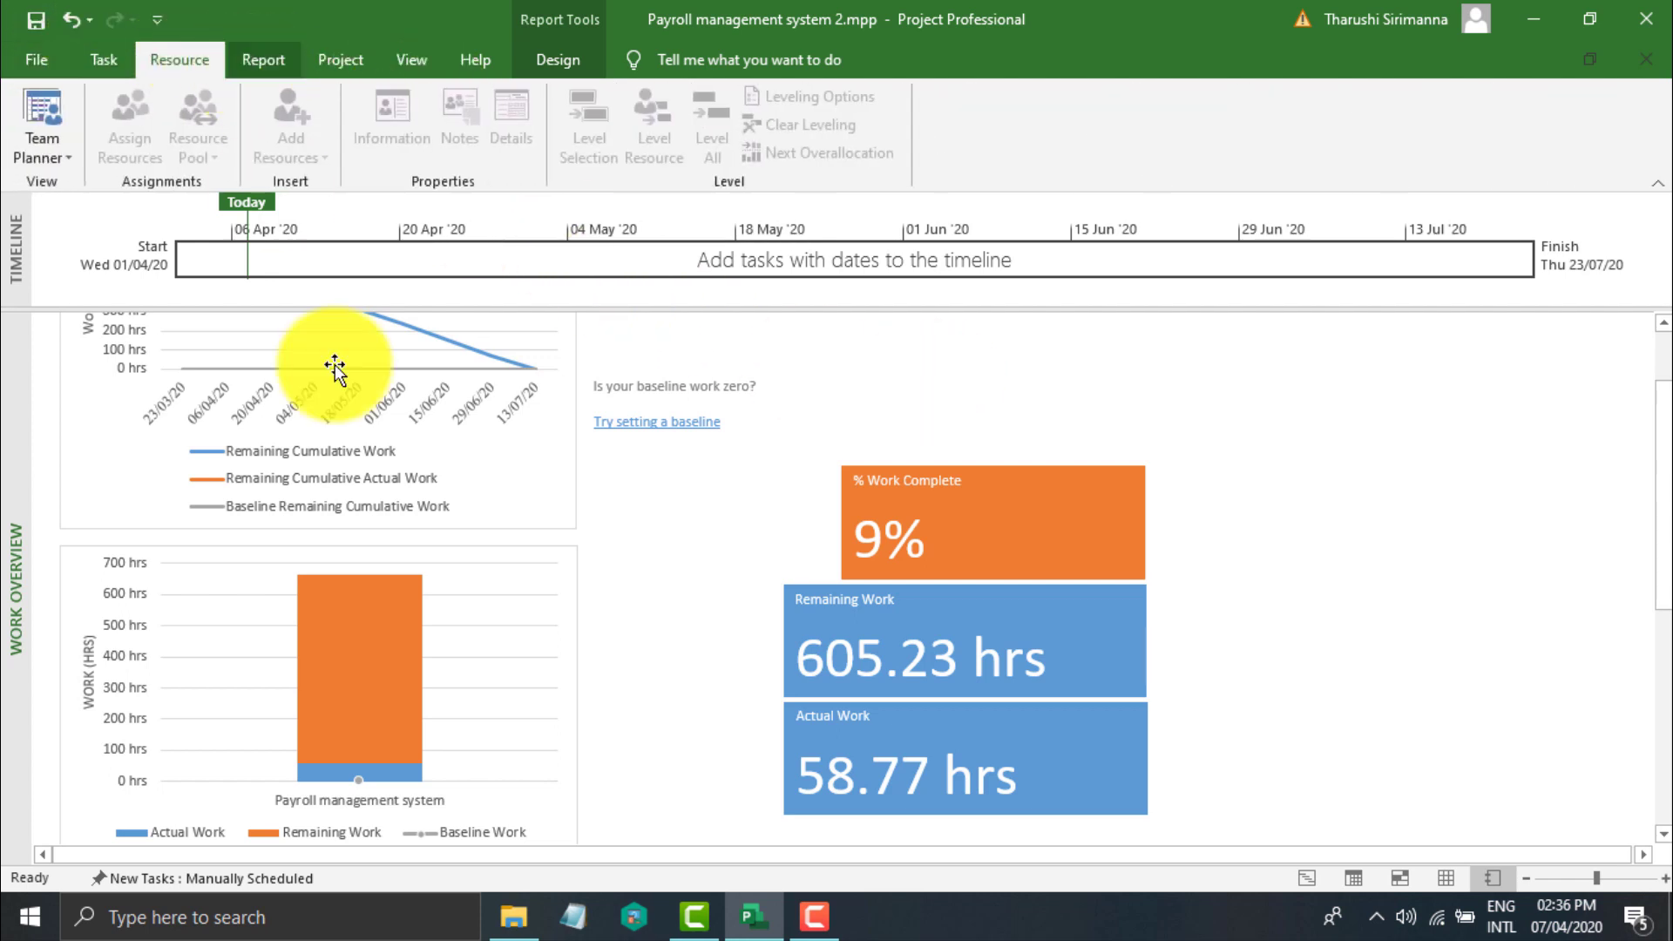
pyautogui.click(43, 117)
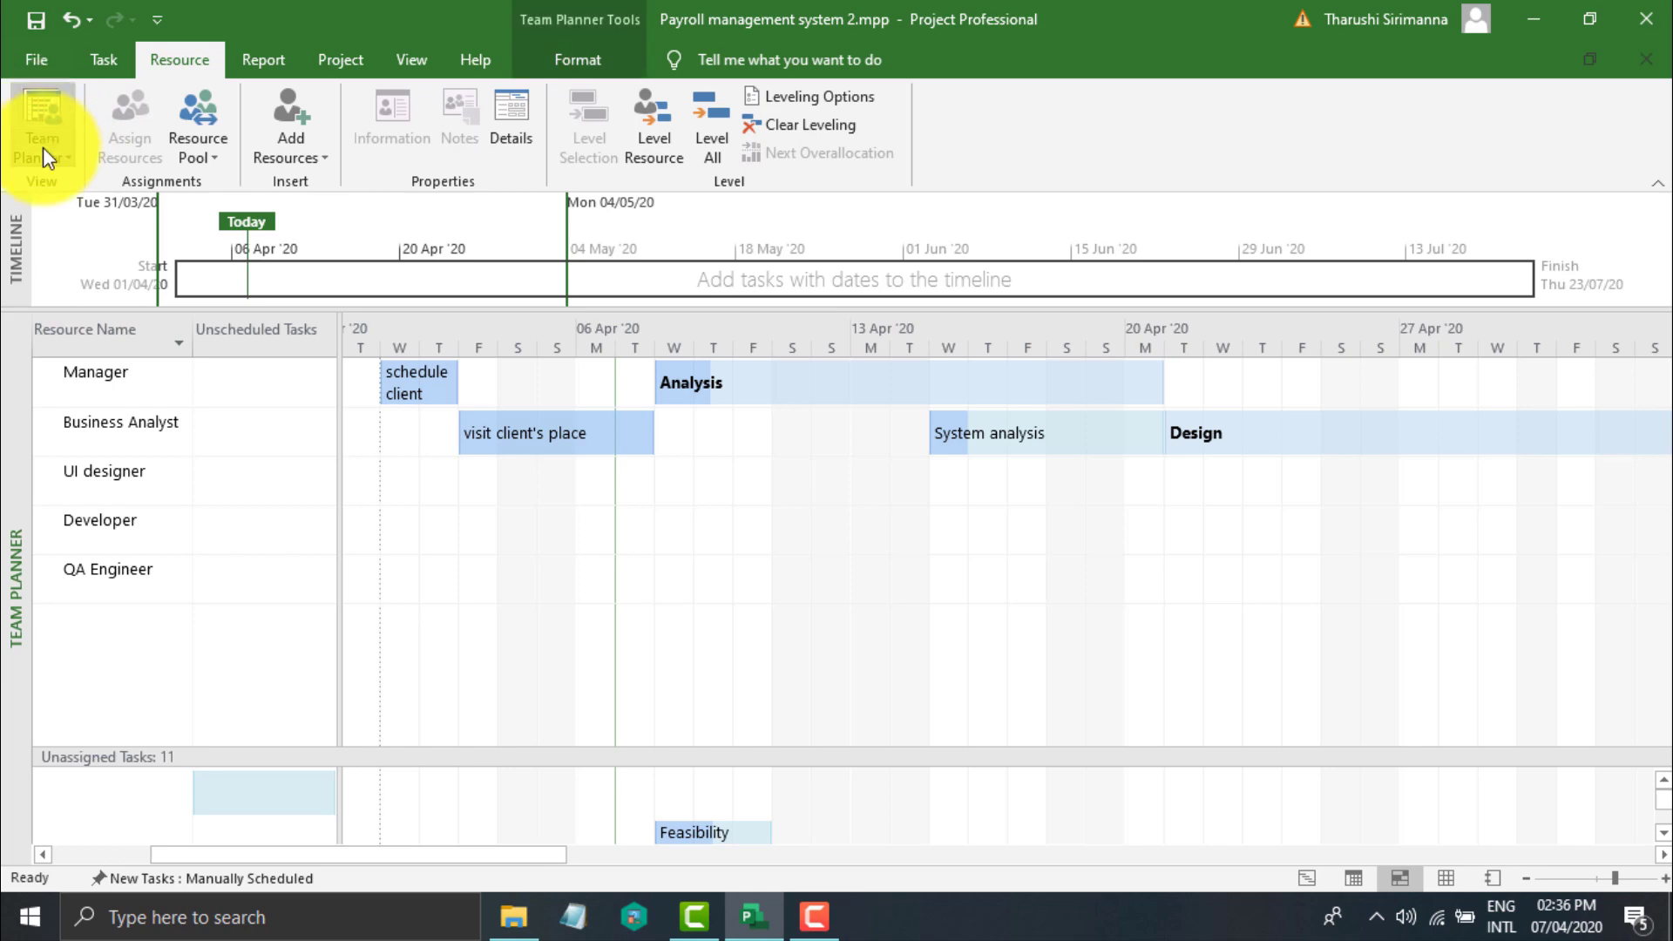
pyautogui.click(44, 152)
pyautogui.click(70, 247)
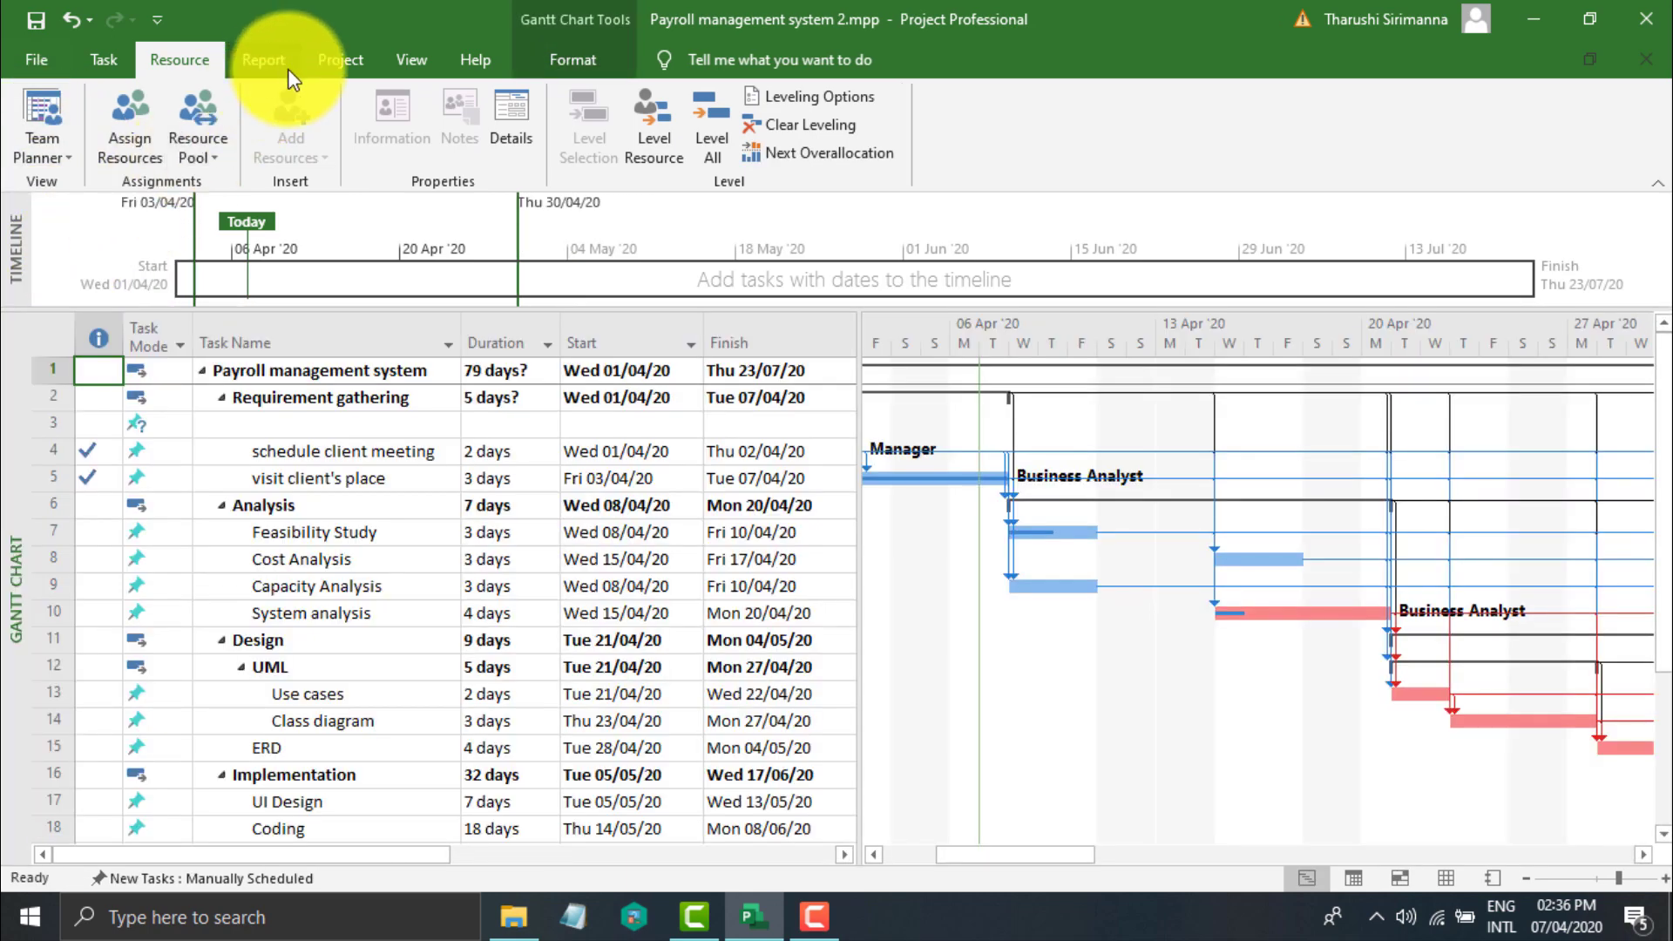
# Inspect the completion mark of schedule client meeting and the progress bars of the Feasibility Study, Cost Analysis, Capacity Analysis and System analysis tasks.
pyautogui.click(104, 59)
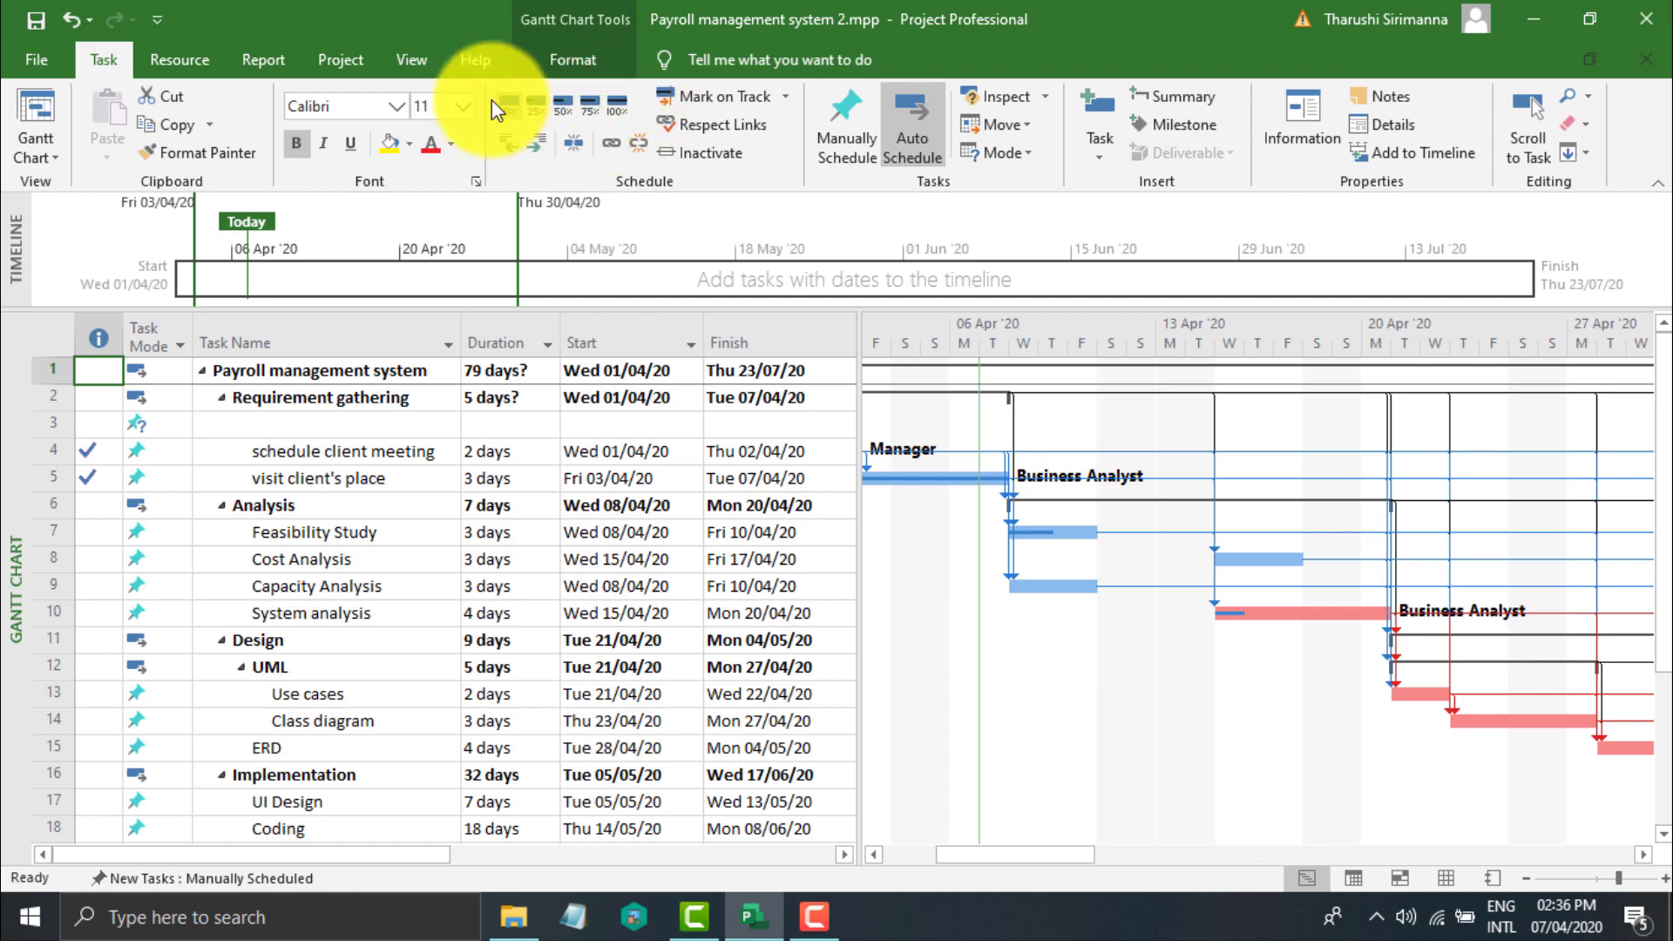
pyautogui.click(89, 451)
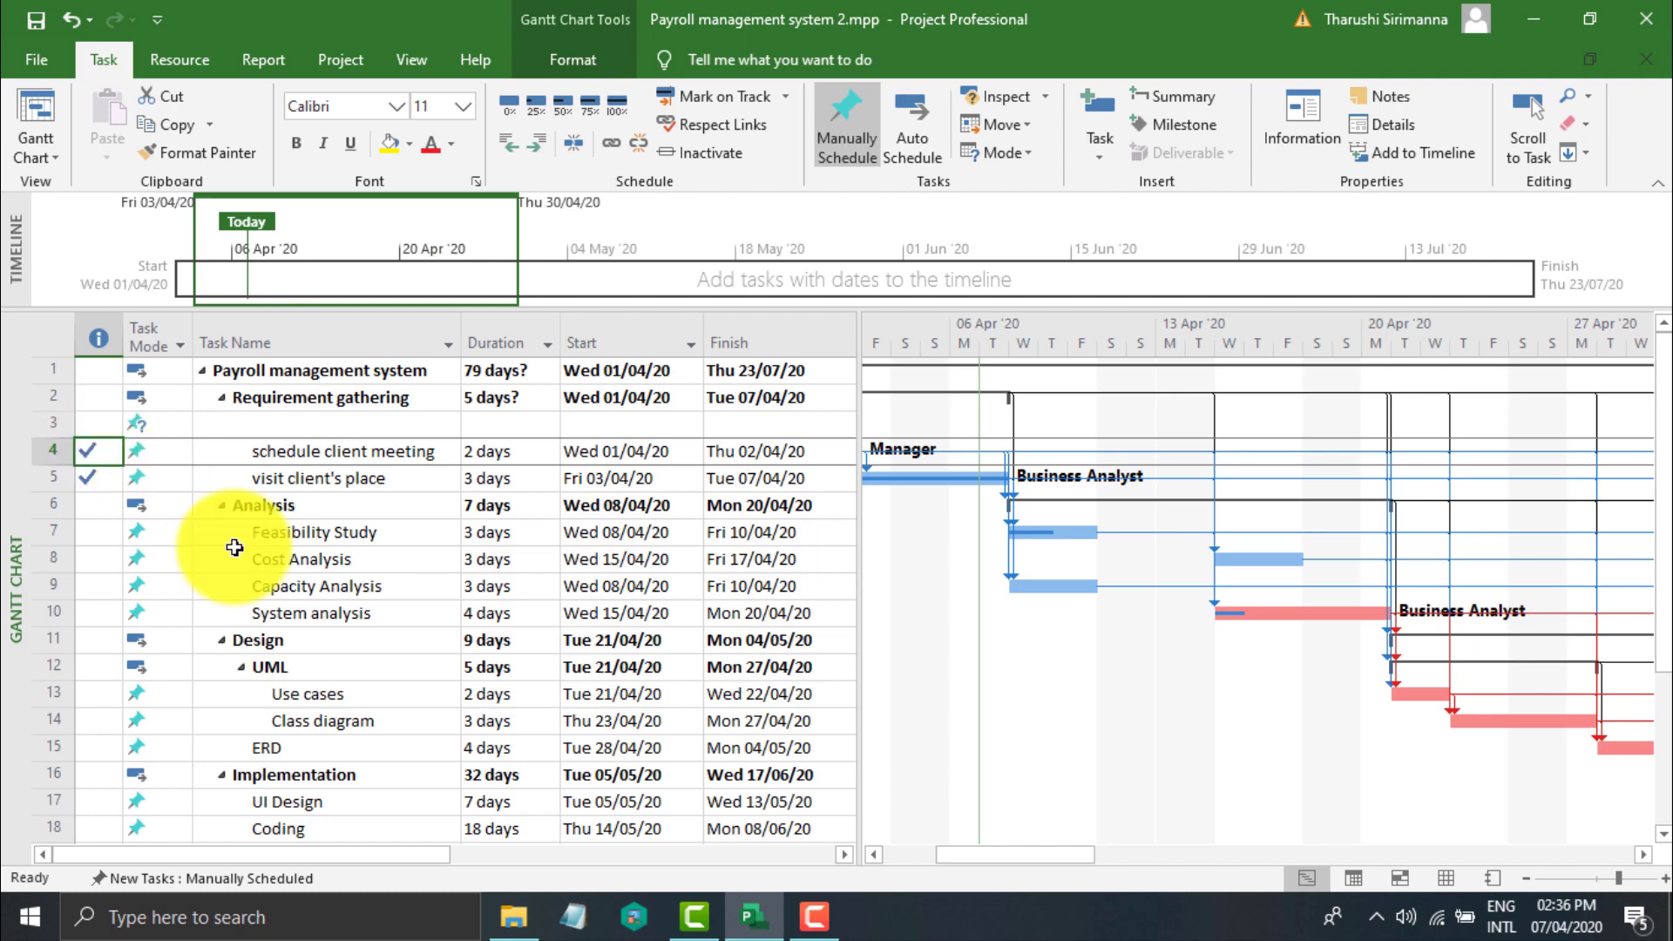
pyautogui.click(1054, 534)
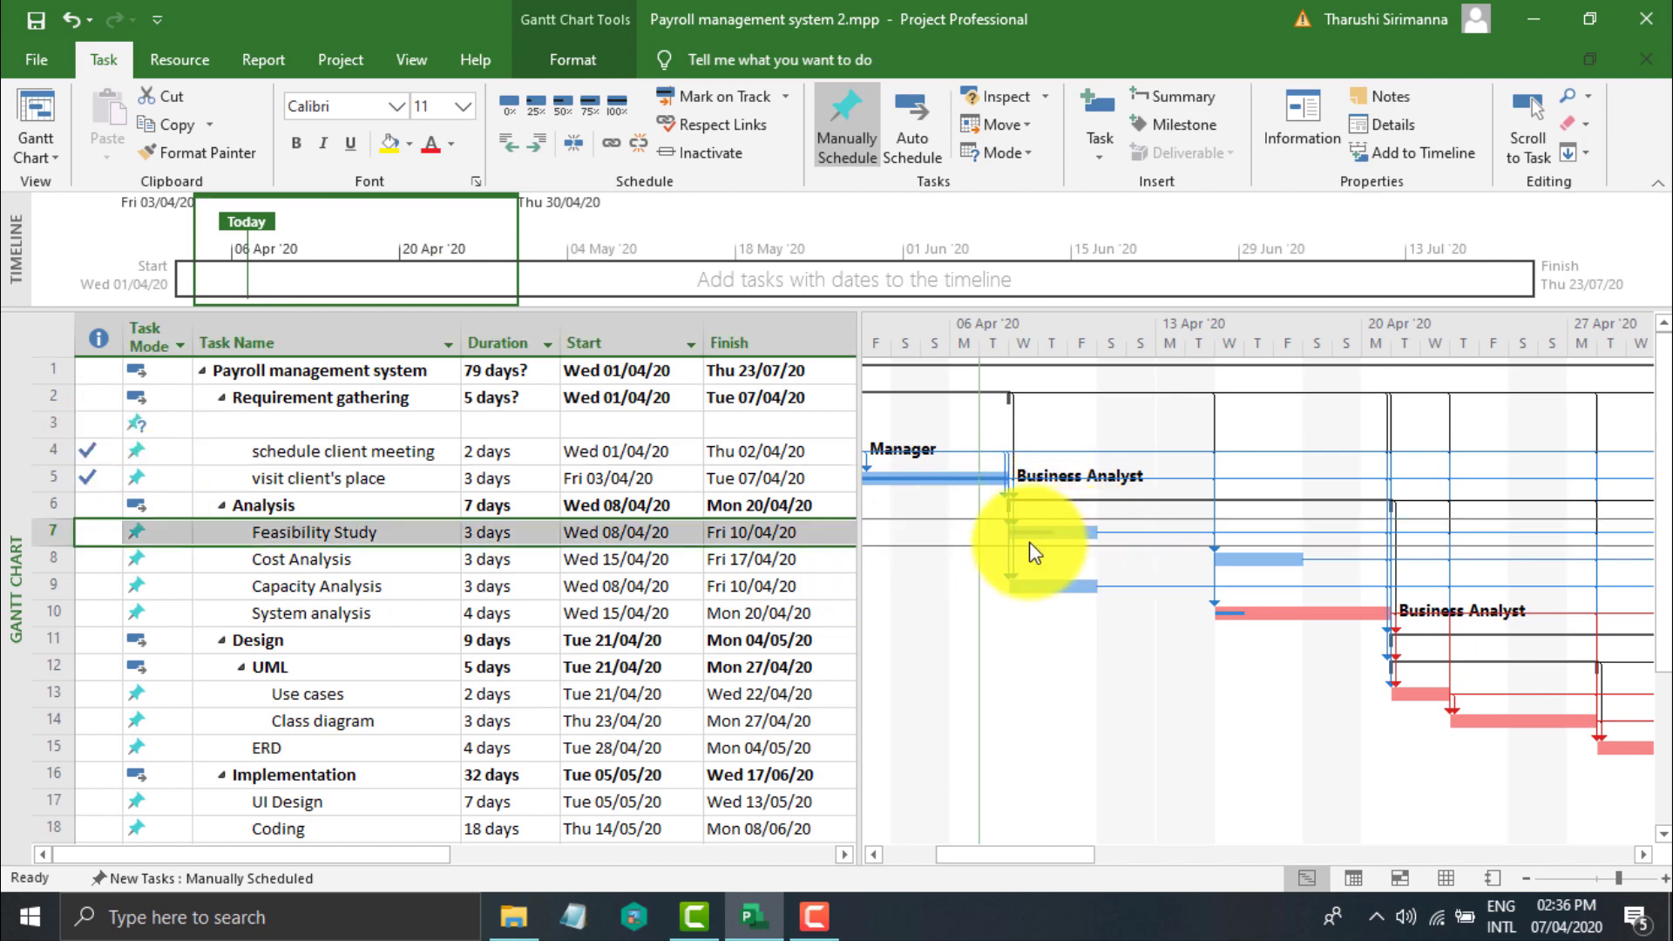
pyautogui.click(1096, 588)
pyautogui.click(1262, 561)
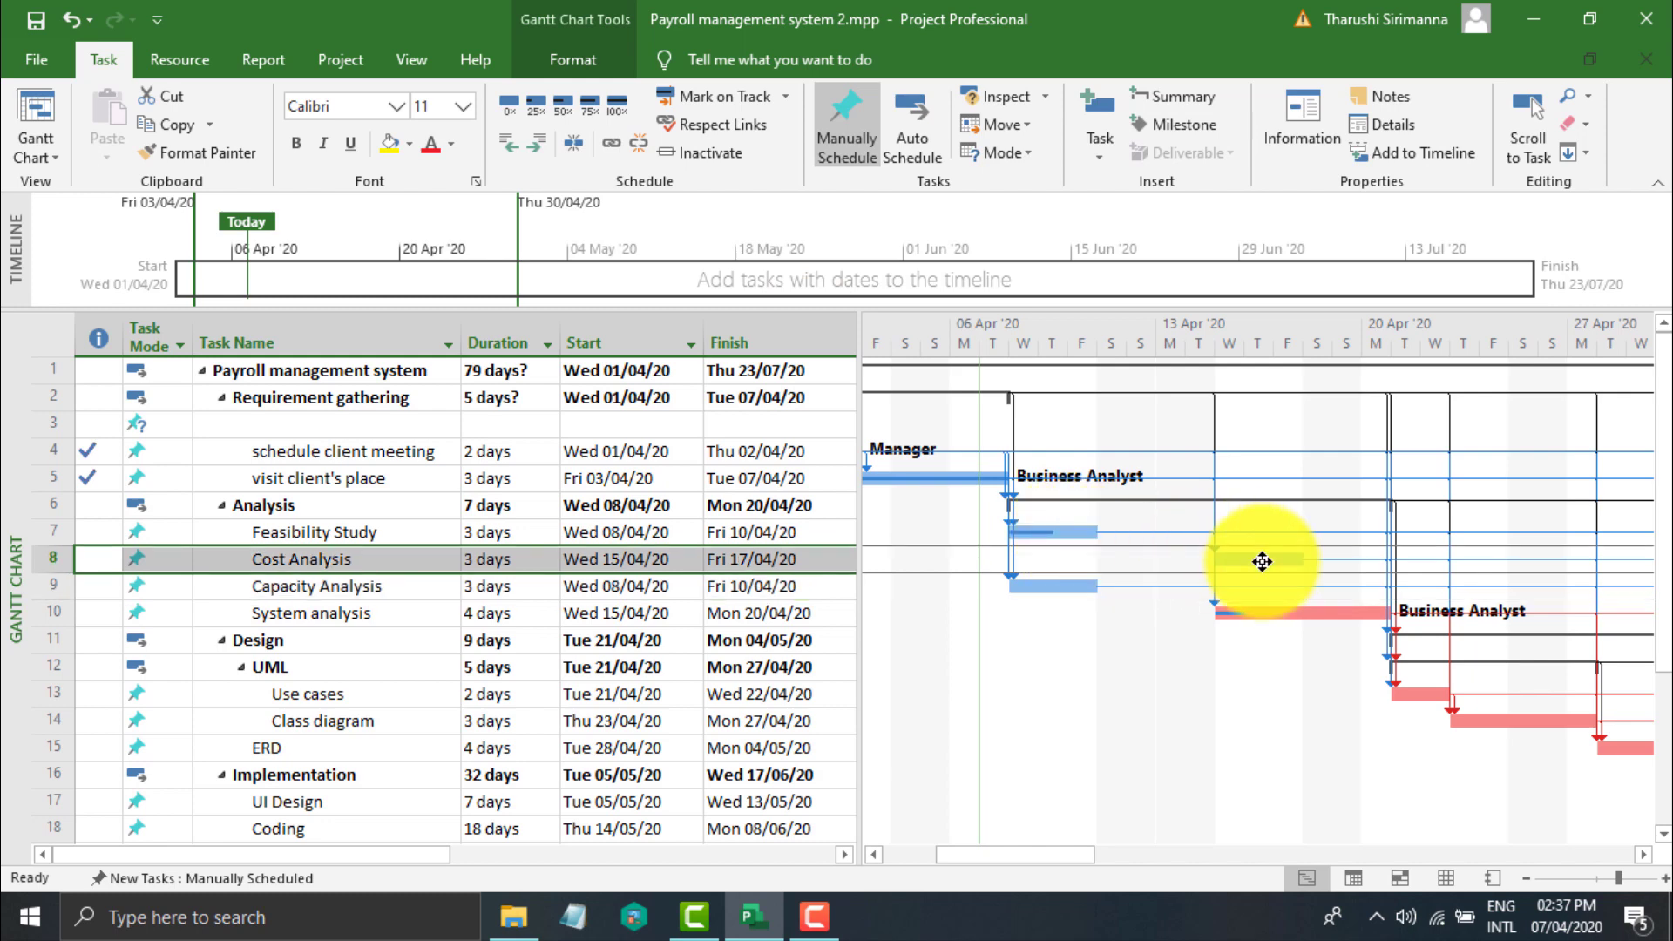
pyautogui.click(1257, 615)
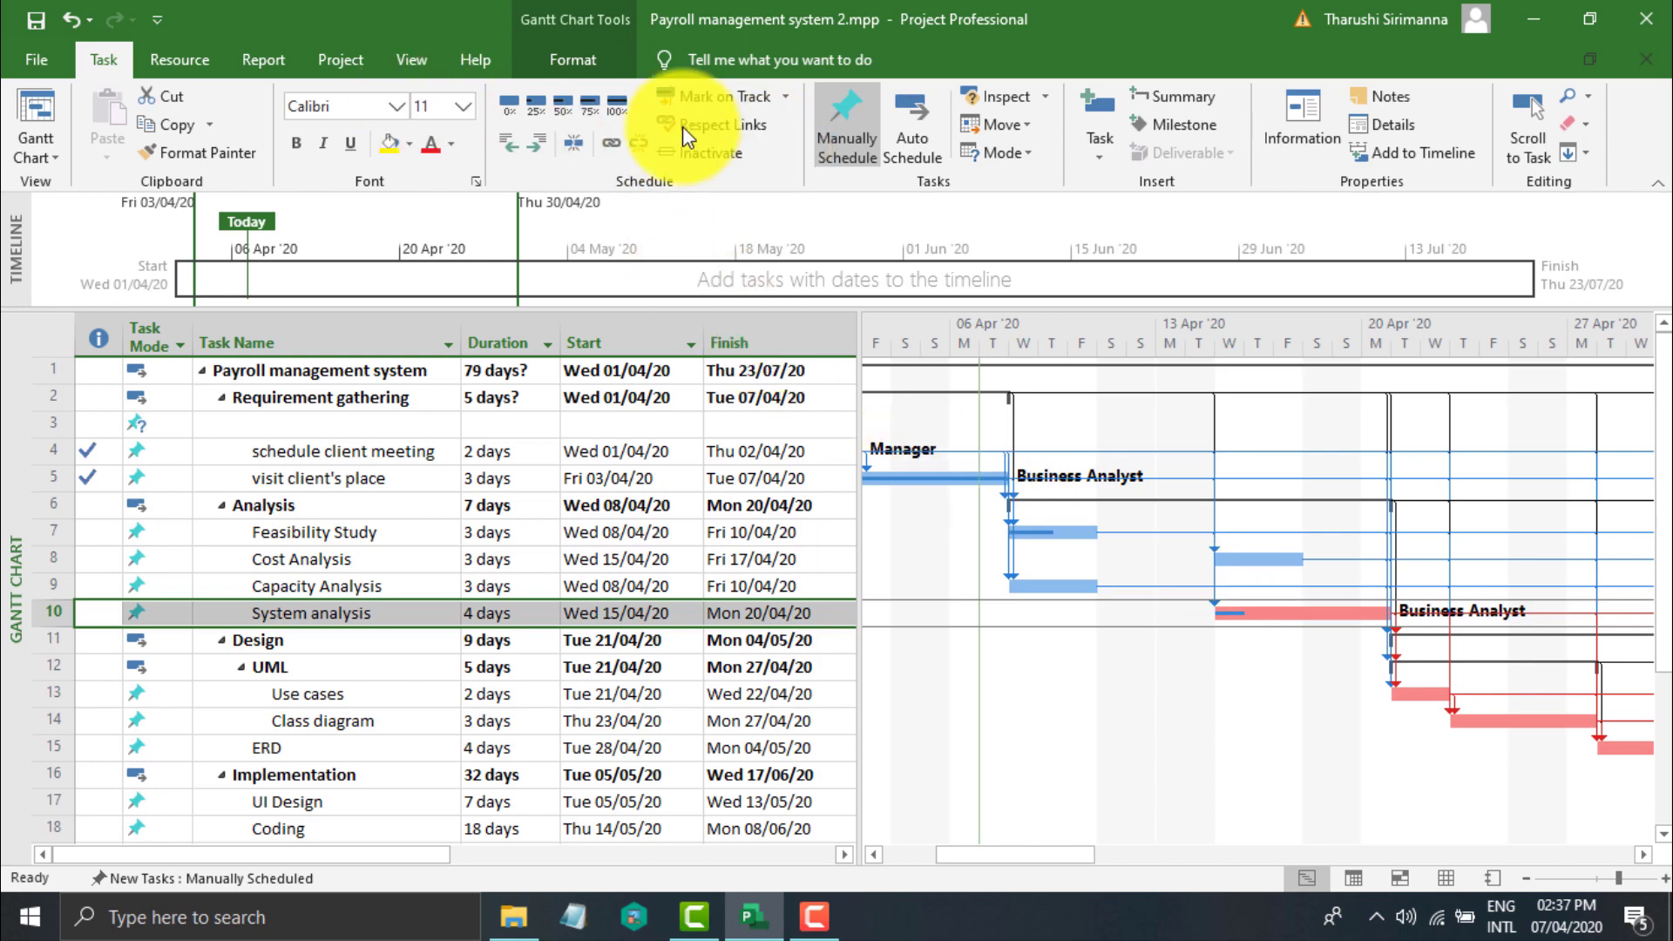
pyautogui.click(265, 61)
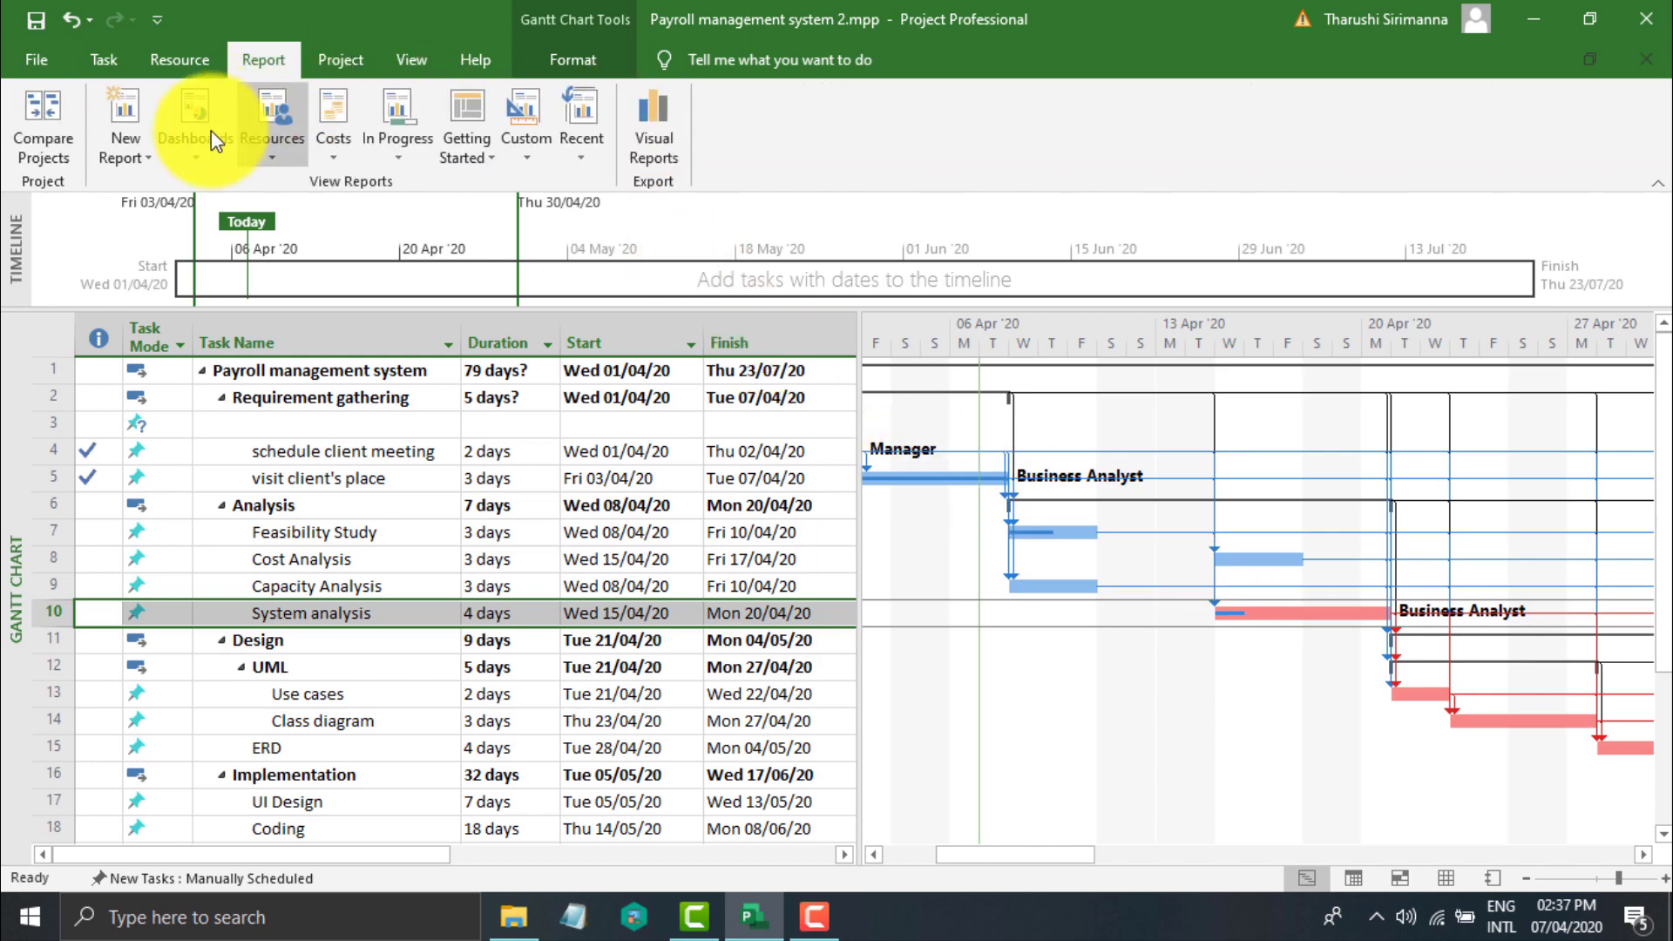